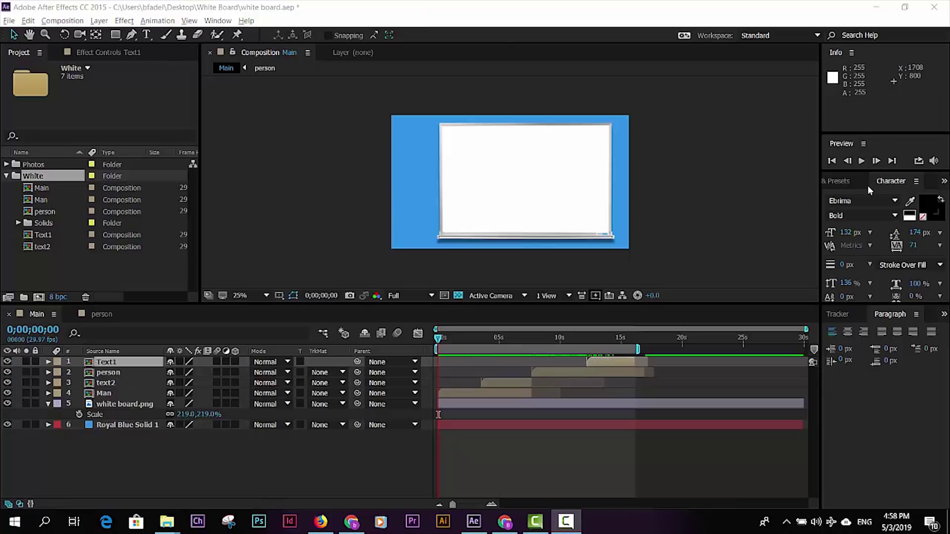
# Step: Preview the existing whiteboard animation from the start and again from about 3 seconds
pyautogui.click(861, 161)
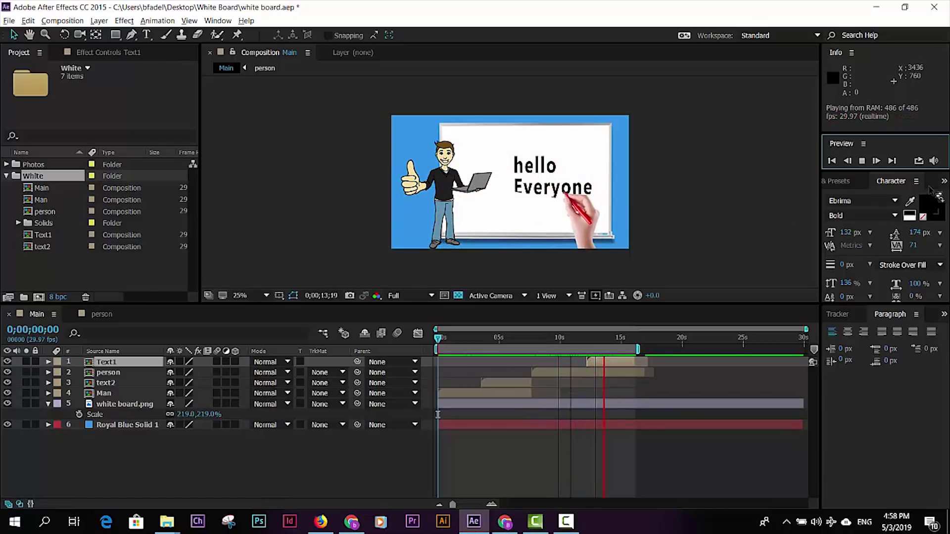
pyautogui.click(874, 162)
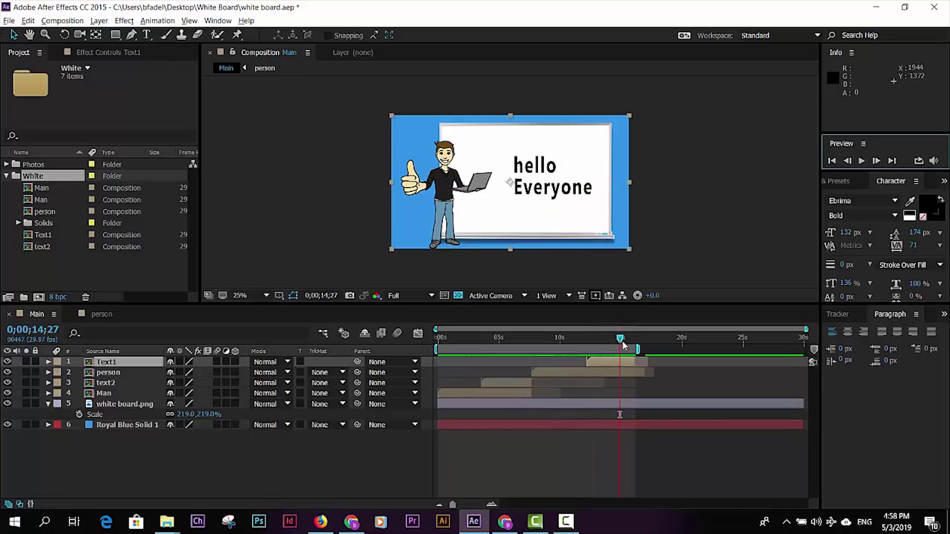
pyautogui.moveTo(526, 340); pyautogui.dragTo(481, 346)
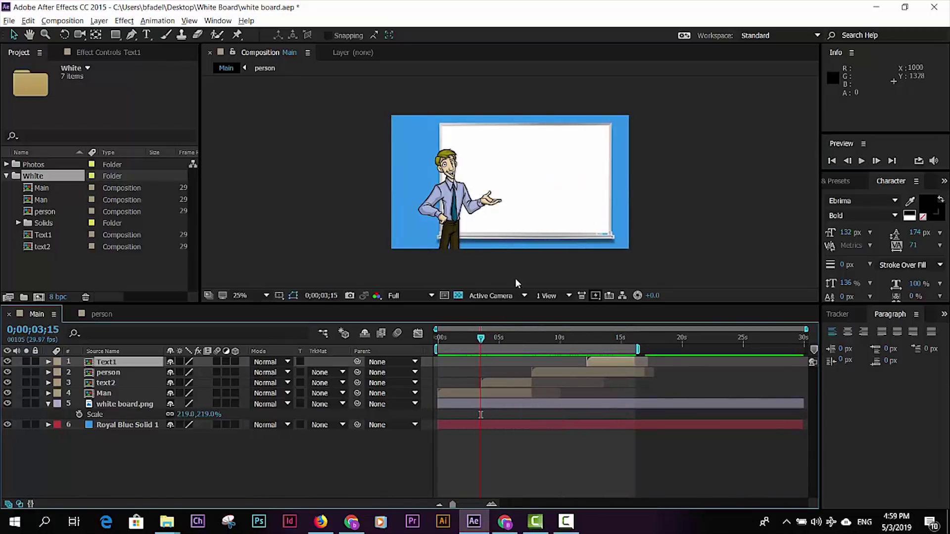
pyautogui.click(863, 161)
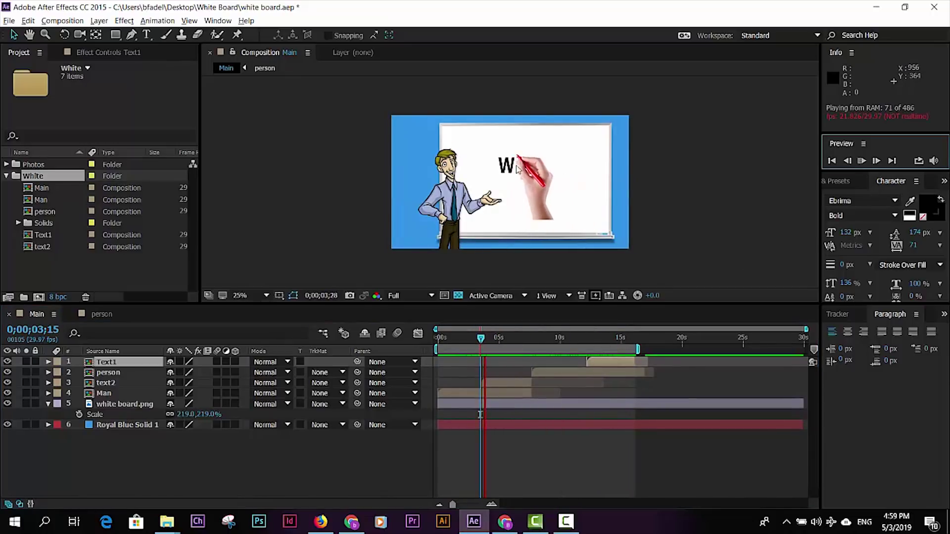
pyautogui.click(861, 161)
# Step: Preview the 'hello Everyone' section from 12;05, then collapse and deselect the White folder
pyautogui.moveTo(539, 339); pyautogui.dragTo(576, 342)
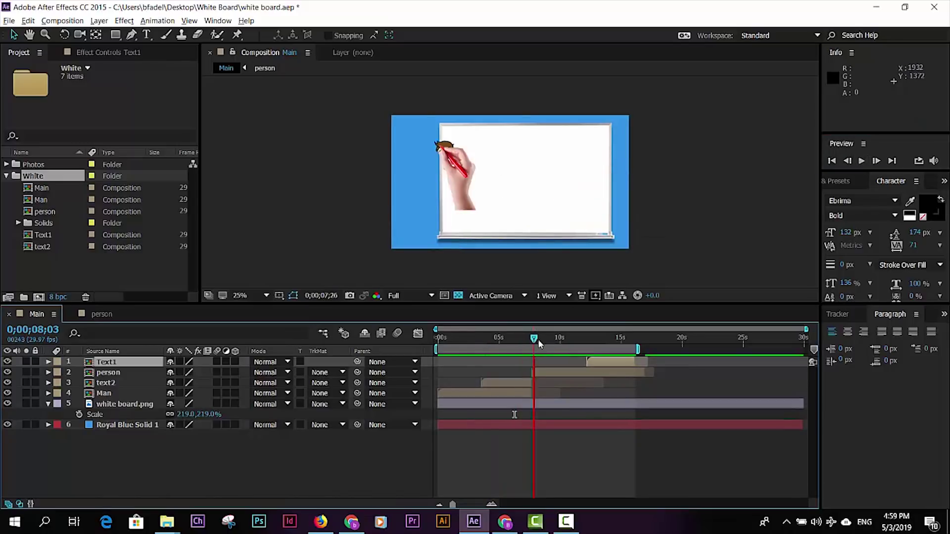
pyautogui.click(586, 346)
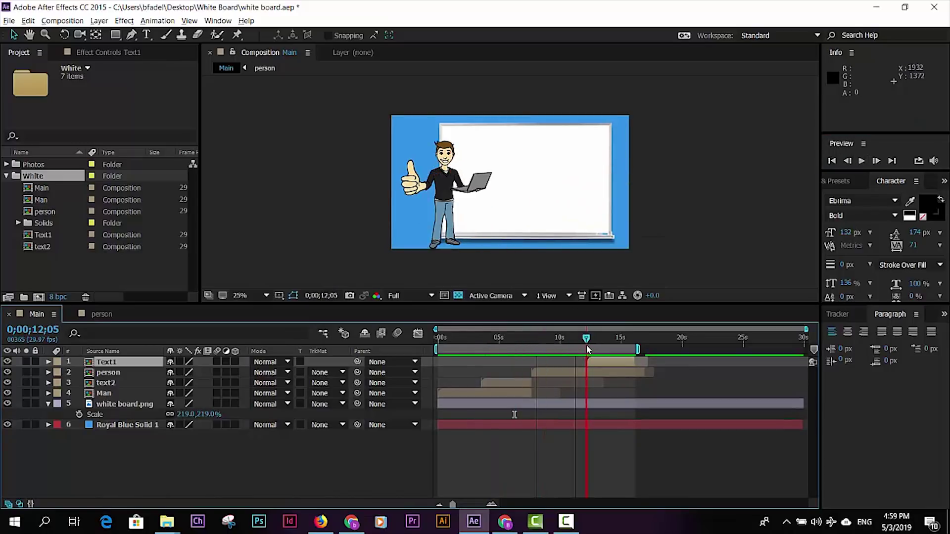
pyautogui.click(861, 161)
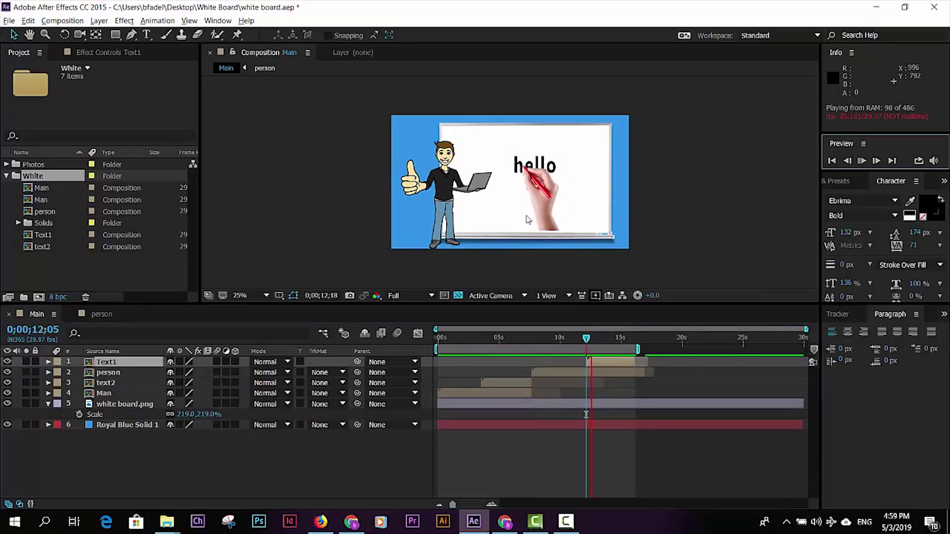
pyautogui.click(861, 161)
pyautogui.click(862, 161)
pyautogui.click(812, 191)
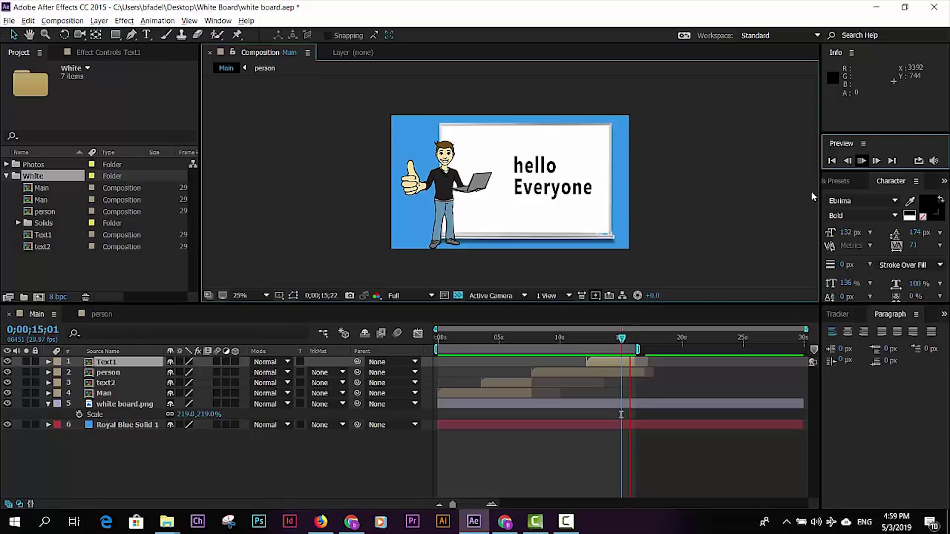
pyautogui.click(7, 176)
pyautogui.click(55, 254)
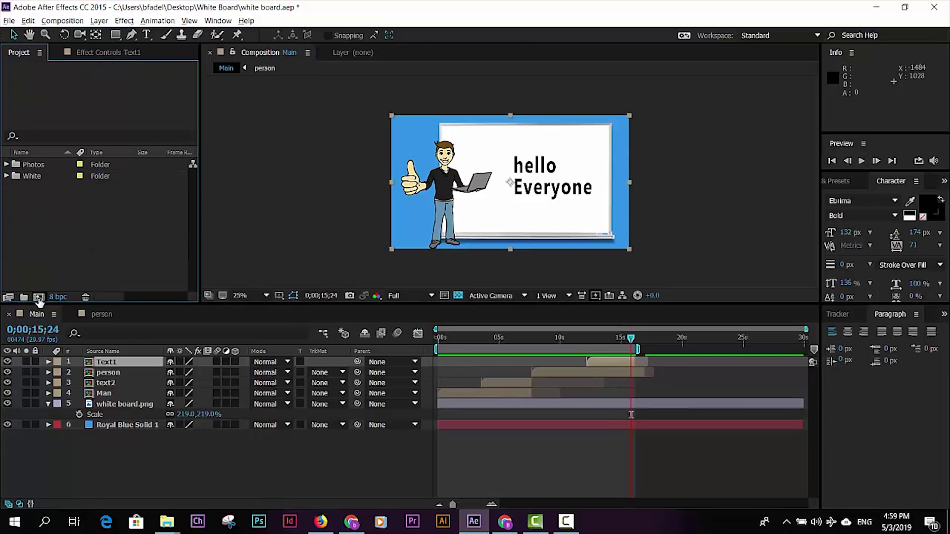
# Step: Create a 1920×1080, 30 fps, 30-second composition named 'Whiteboard' without the transparency grid
pyautogui.hotkey('ctrl', 'n')
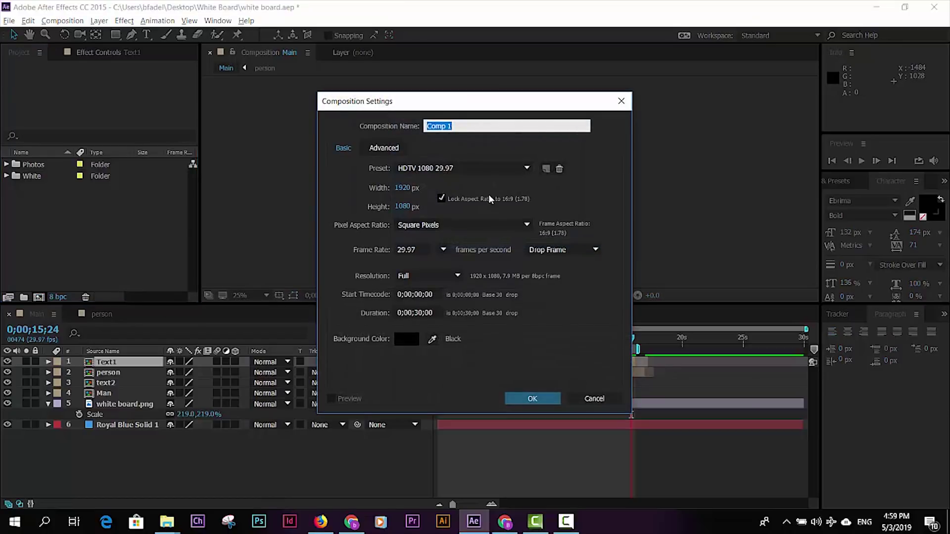
pyautogui.write('Whitebo')
pyautogui.write('ard')
pyautogui.click(435, 247)
pyautogui.click(463, 351)
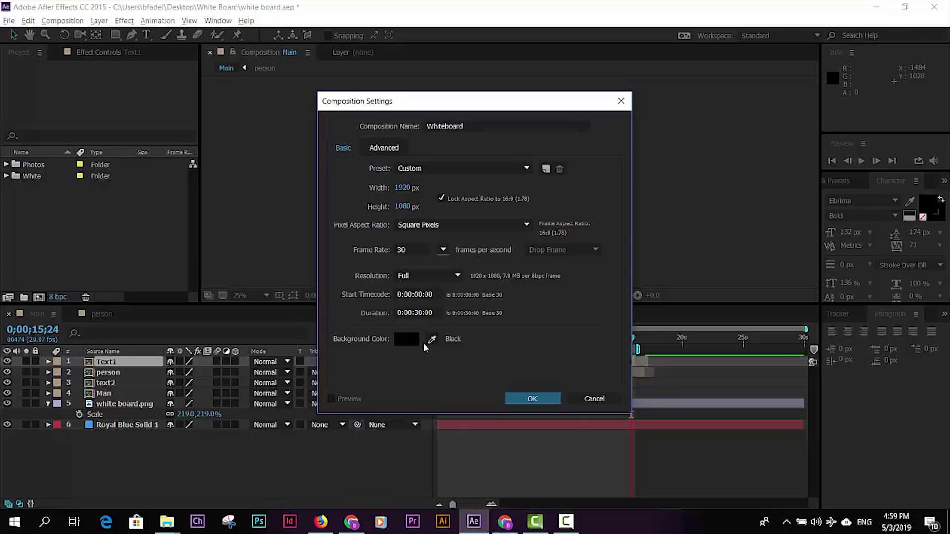
pyautogui.click(550, 400)
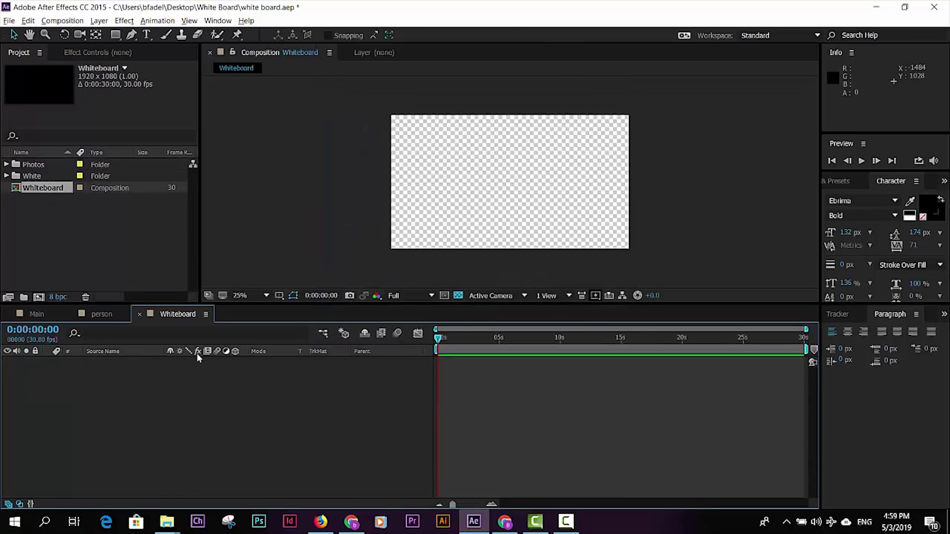
pyautogui.click(458, 295)
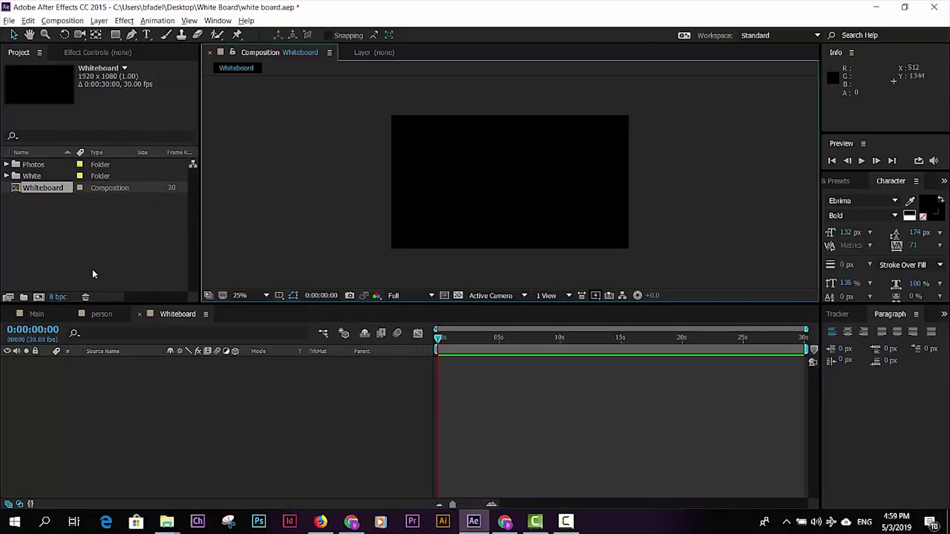
# Step: Create a second composition named 'Man' lasting 20 seconds
pyautogui.click(39, 298)
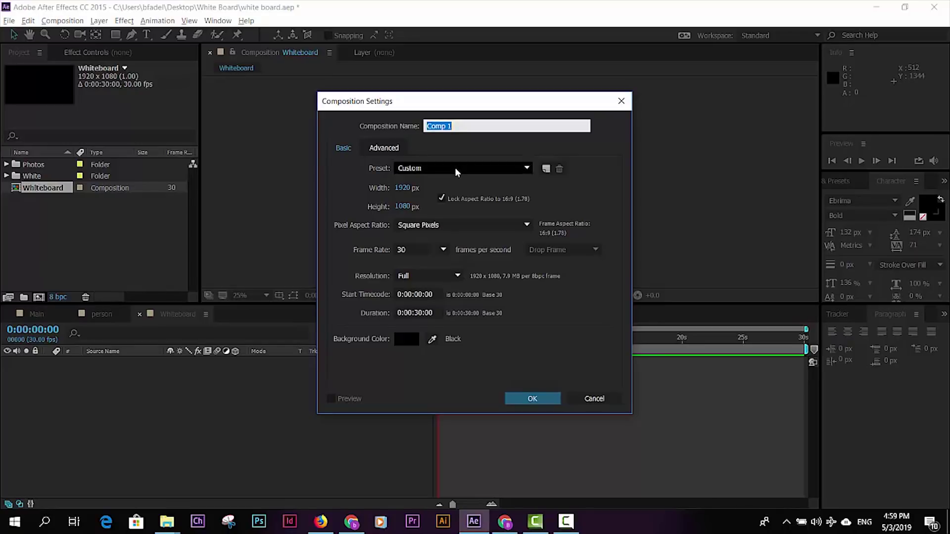
pyautogui.write('MAn')
pyautogui.press('BackSpace')
pyautogui.press('BackSpace')
pyautogui.write('an')
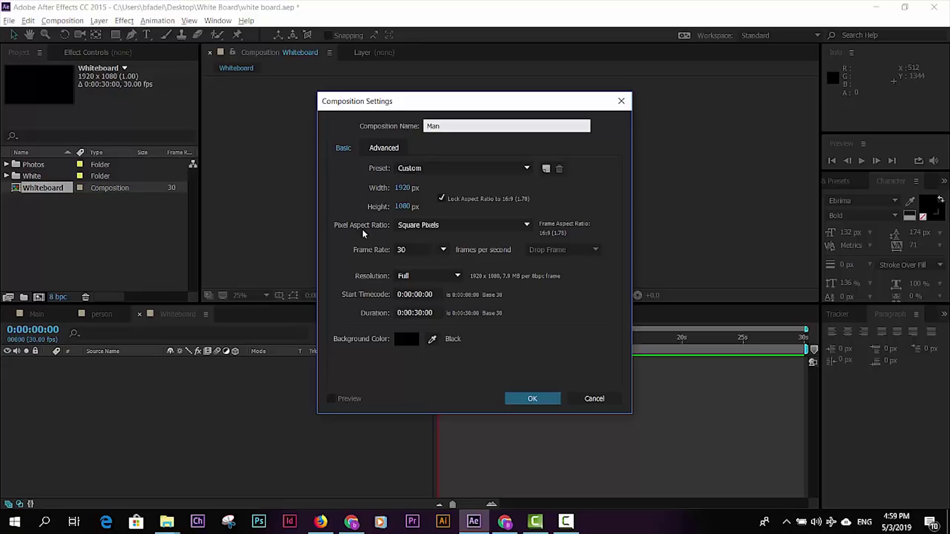
pyautogui.click(416, 313)
pyautogui.write('2000')
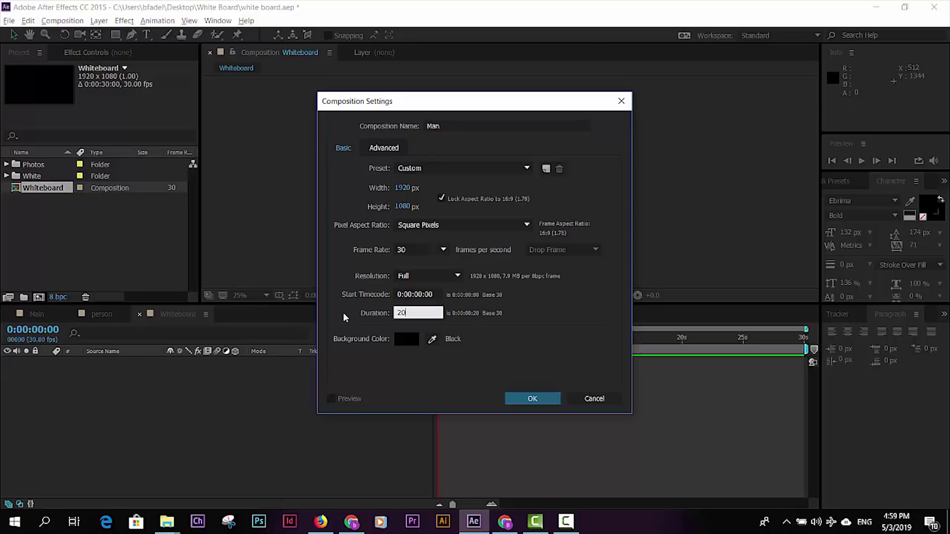
pyautogui.press('Return')
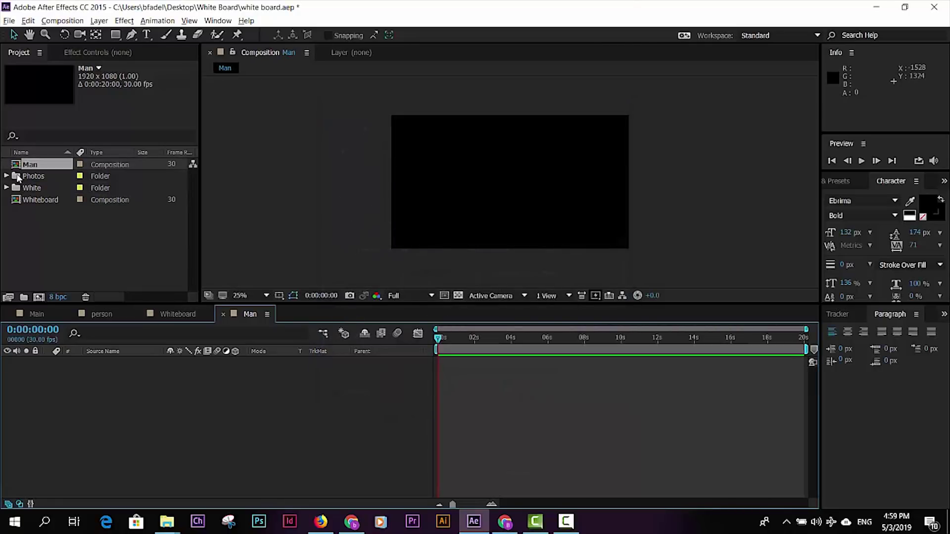
# Step: Add Character.png from Photos to the Man timeline, scale it to 210%, and place it bottom-left
pyautogui.click(6, 176)
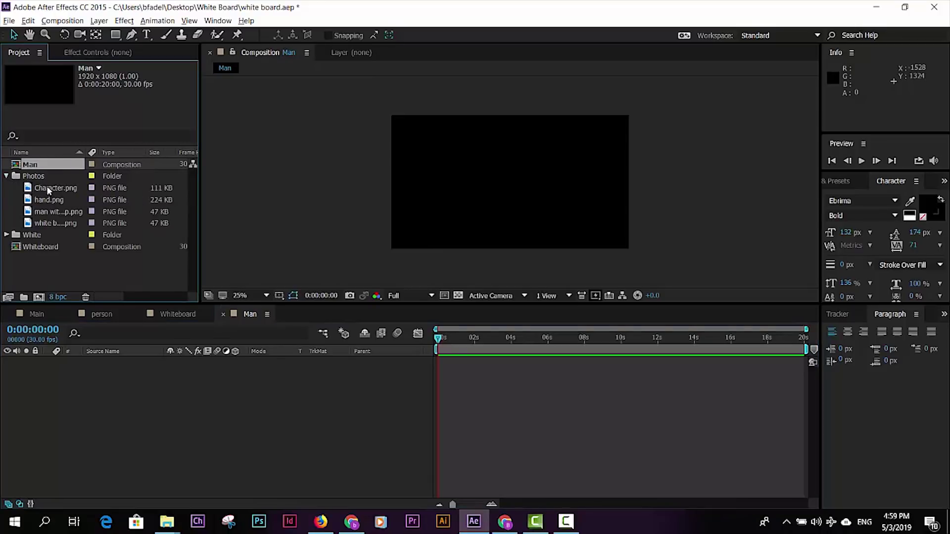
pyautogui.click(46, 187)
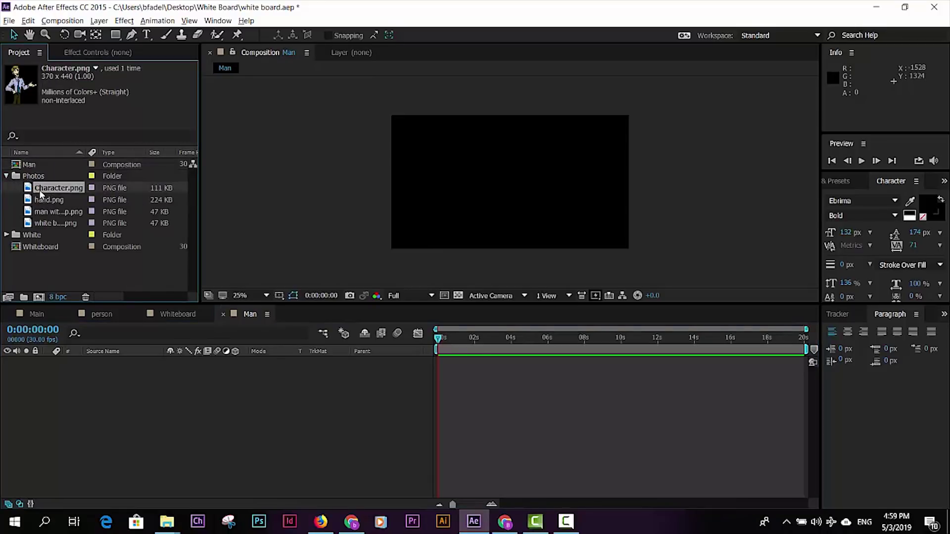
pyautogui.moveTo(44, 188); pyautogui.dragTo(60, 379)
pyautogui.moveTo(510, 182); pyautogui.dragTo(445, 200)
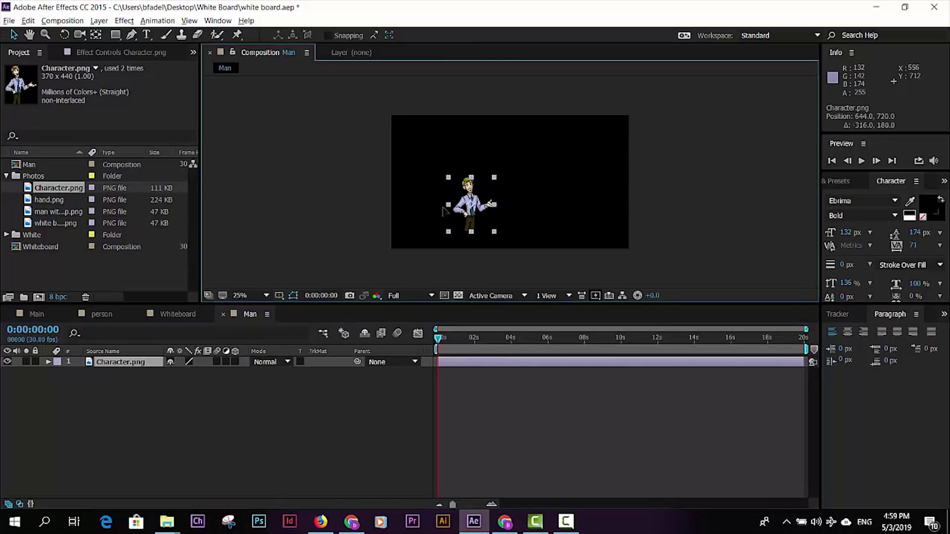
pyautogui.press('s')
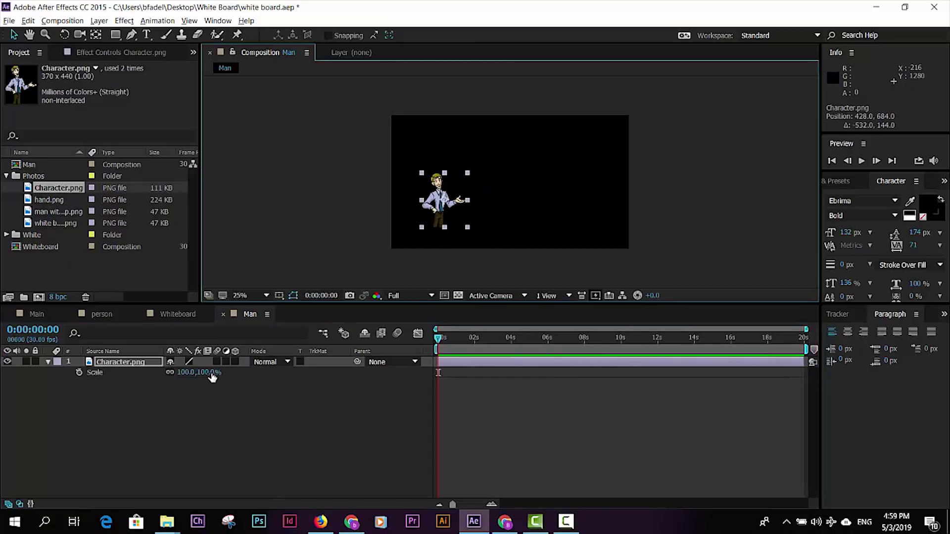
pyautogui.moveTo(208, 372); pyautogui.dragTo(383, 241)
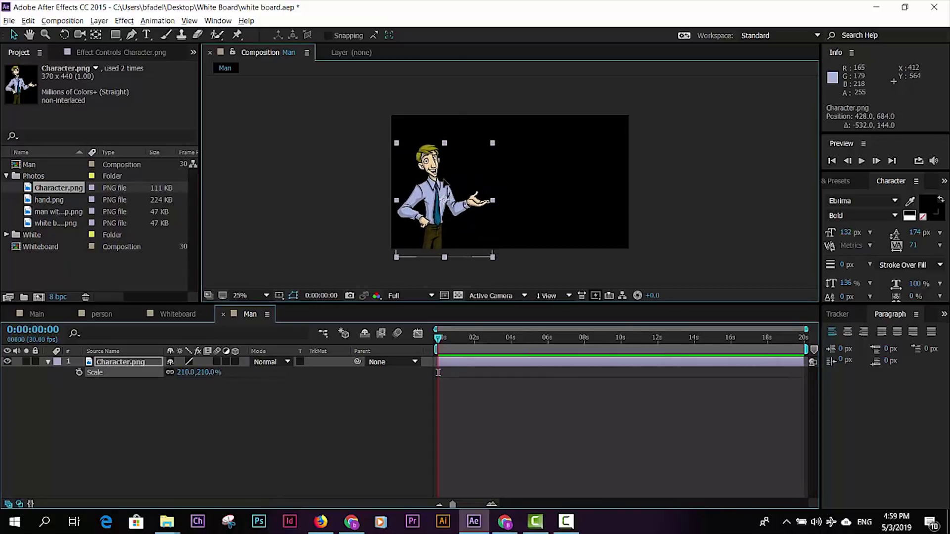
pyautogui.moveTo(442, 185); pyautogui.dragTo(447, 183)
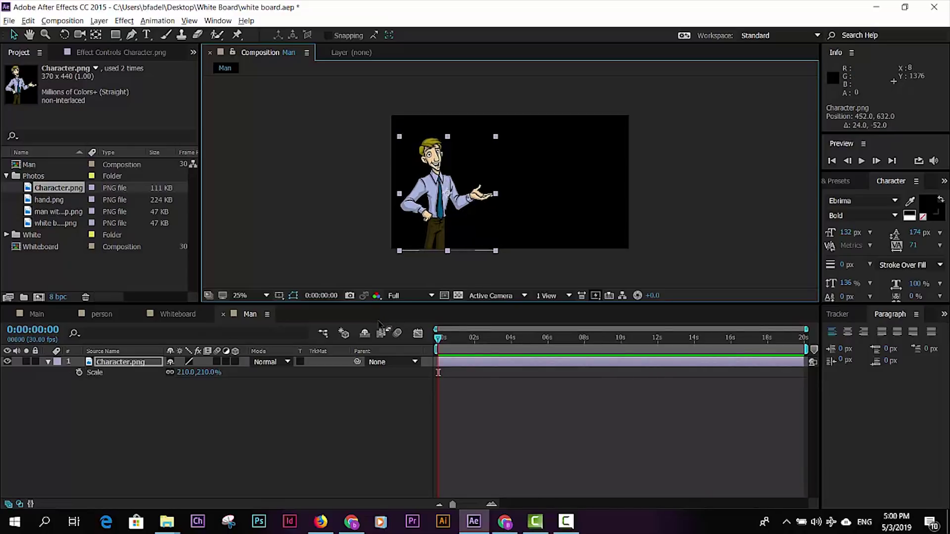
pyautogui.click(836, 181)
pyautogui.write('write')
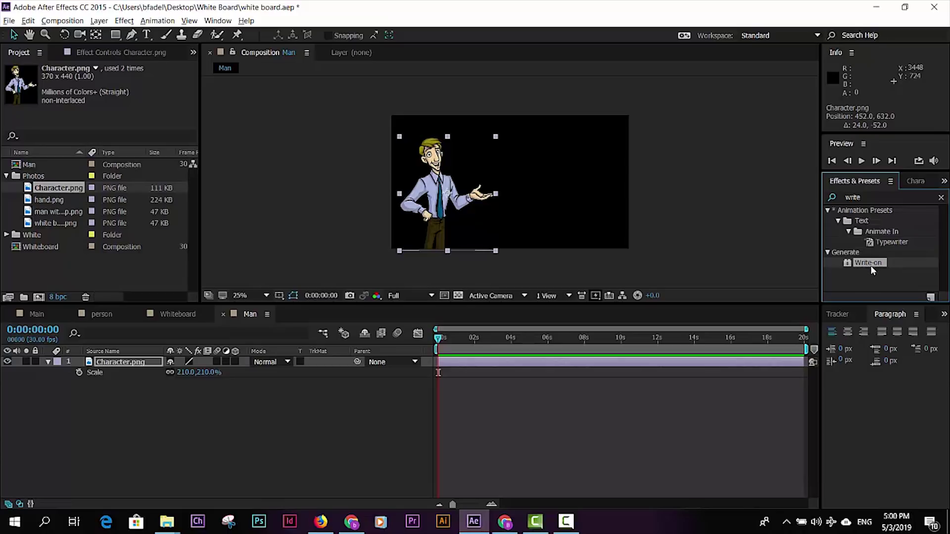
# Step: Drag Generate > Write-on from the 'write' search results onto the Character.png layer
pyautogui.moveTo(867, 263); pyautogui.dragTo(444, 186)
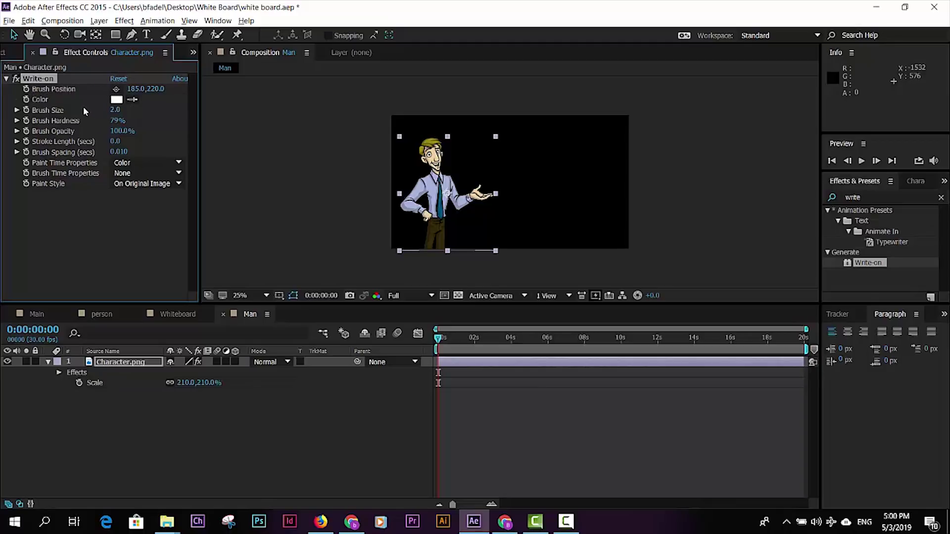
# Step: Set the Write-on brush size to about 37.4 and zoom the composition view to 50%
pyautogui.moveTo(115, 109); pyautogui.dragTo(334, 111)
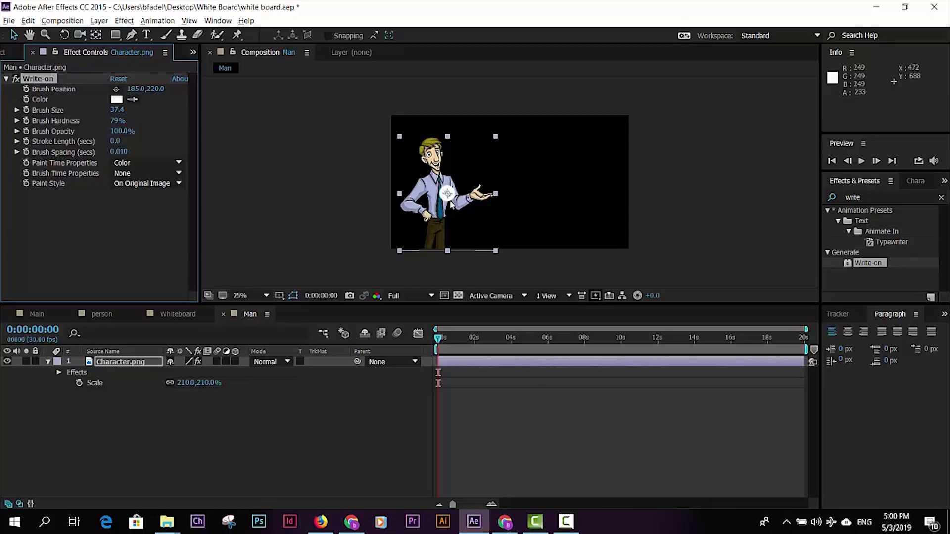
pyautogui.press('.')
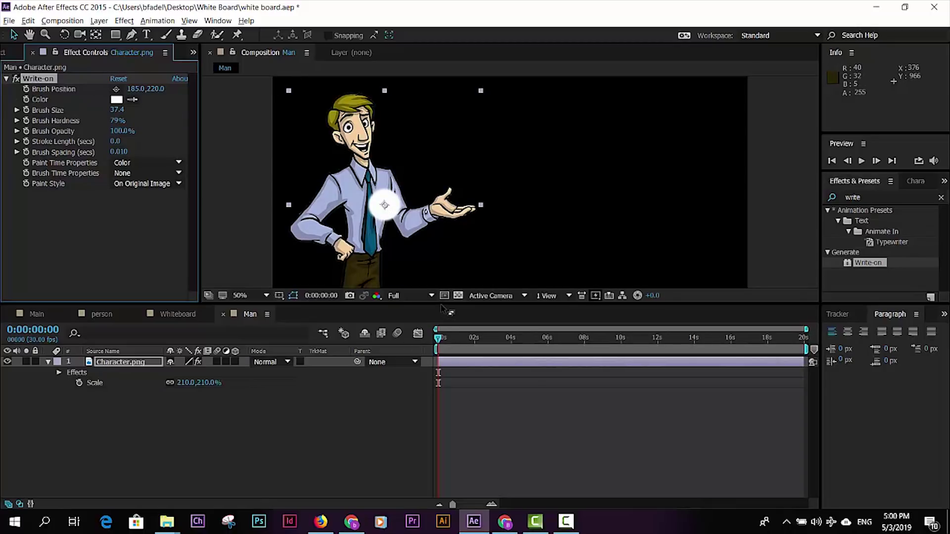
pyautogui.moveTo(445, 305); pyautogui.dragTo(444, 390)
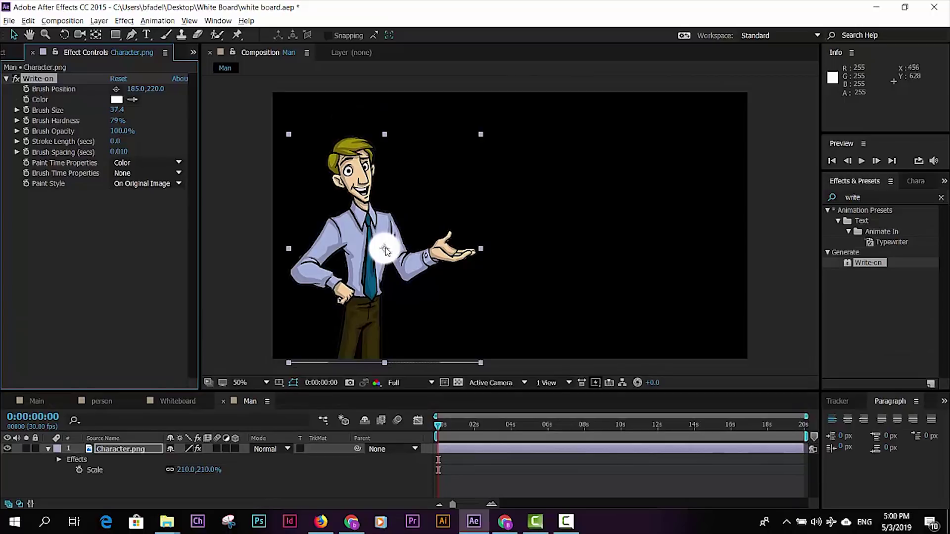
# Step: Place the Write-on brush position at 186.0, -2.9, just above the character's head
pyautogui.moveTo(391, 251)
pyautogui.mouseDown()
pyautogui.moveTo(376, 135)
pyautogui.moveTo(402, 132)
pyautogui.mouseUp()
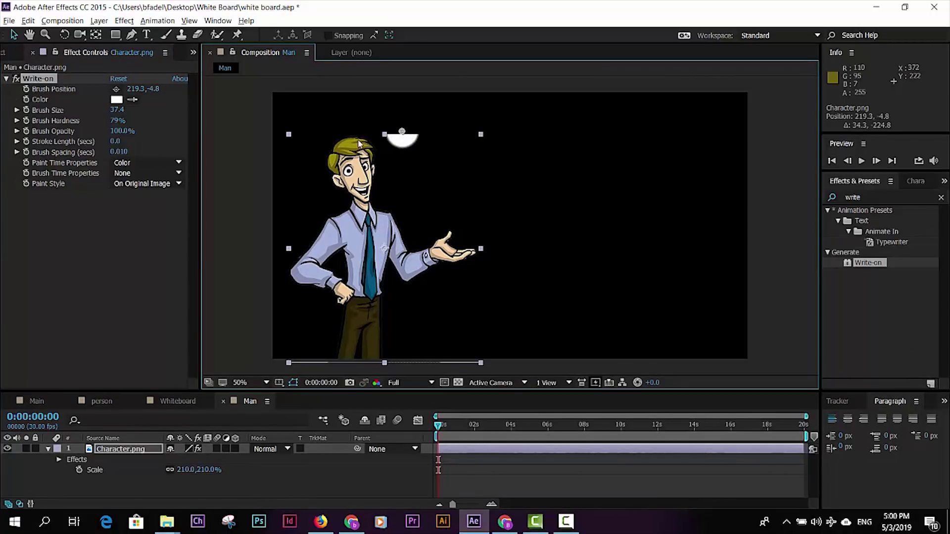
pyautogui.moveTo(402, 132)
pyautogui.mouseDown()
pyautogui.moveTo(404, 111)
pyautogui.moveTo(366, 119)
pyautogui.moveTo(376, 137)
pyautogui.mouseUp()
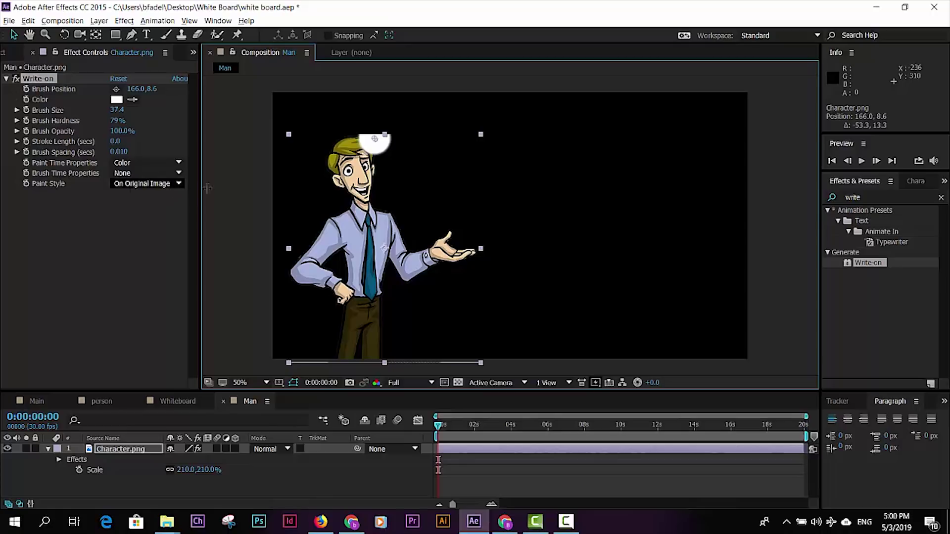
pyautogui.moveTo(375, 139); pyautogui.dragTo(393, 117)
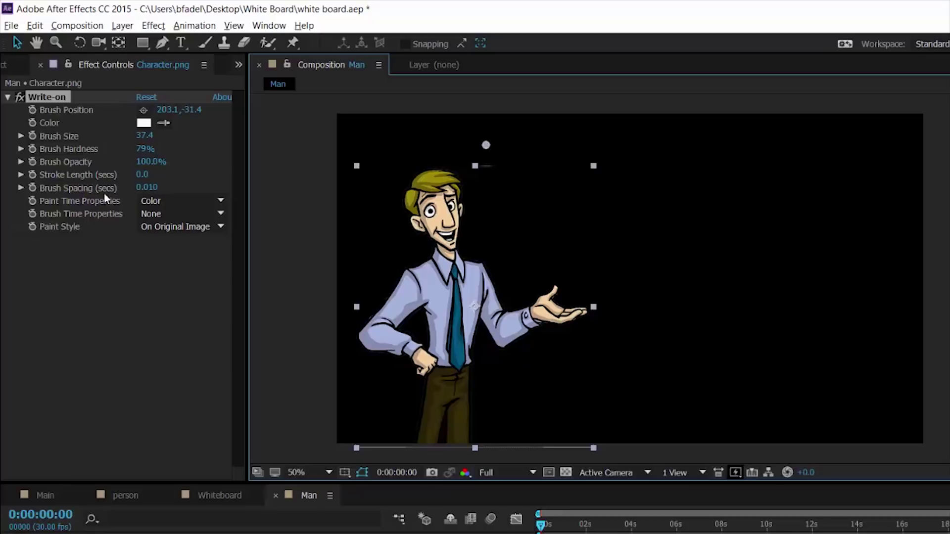
pyautogui.moveTo(486, 147)
pyautogui.mouseDown()
pyautogui.moveTo(485, 194)
pyautogui.moveTo(484, 186)
pyautogui.mouseUp()
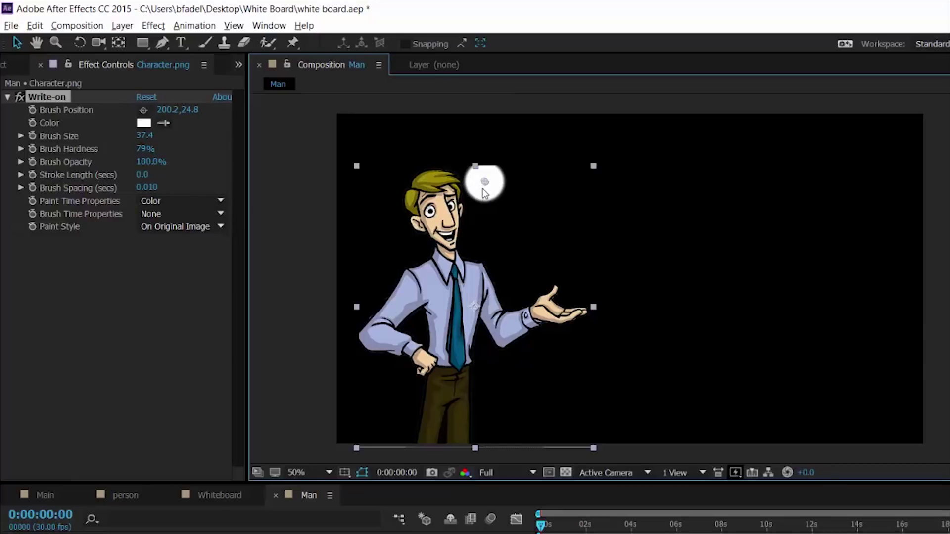
pyautogui.moveTo(485, 183); pyautogui.dragTo(476, 167)
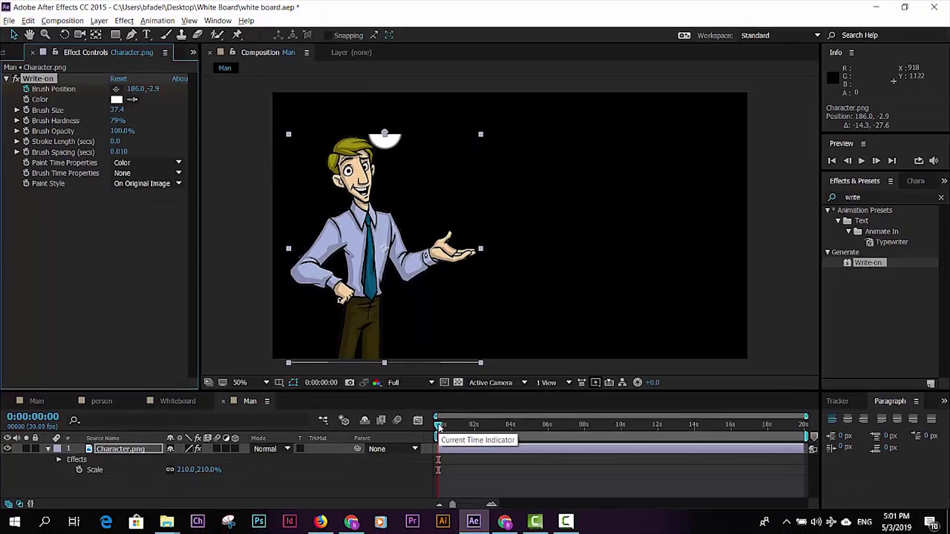
# Step: At frame 5, key the brush position to paint the first white stroke across the hair
pyautogui.moveTo(437, 427); pyautogui.dragTo(441, 426)
pyautogui.click(33, 416)
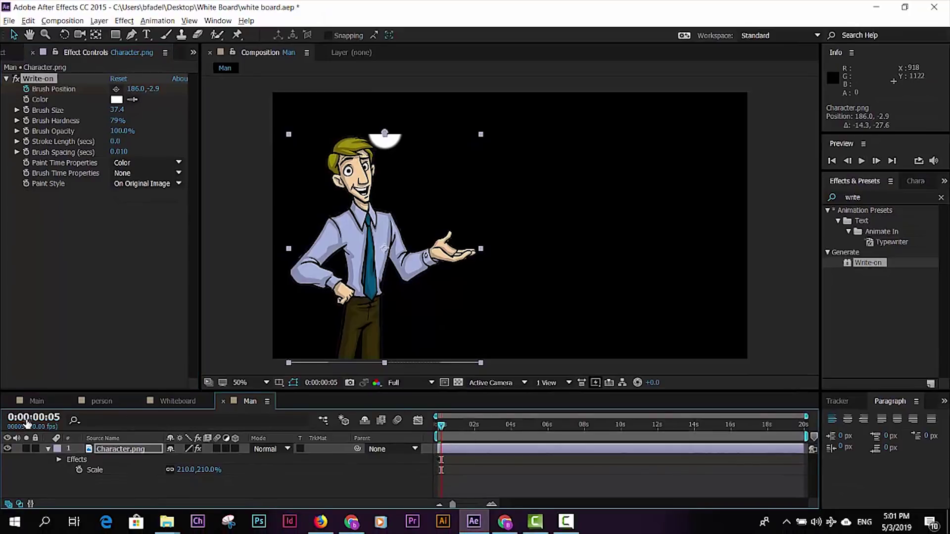
pyautogui.write('300')
pyautogui.press('Return')
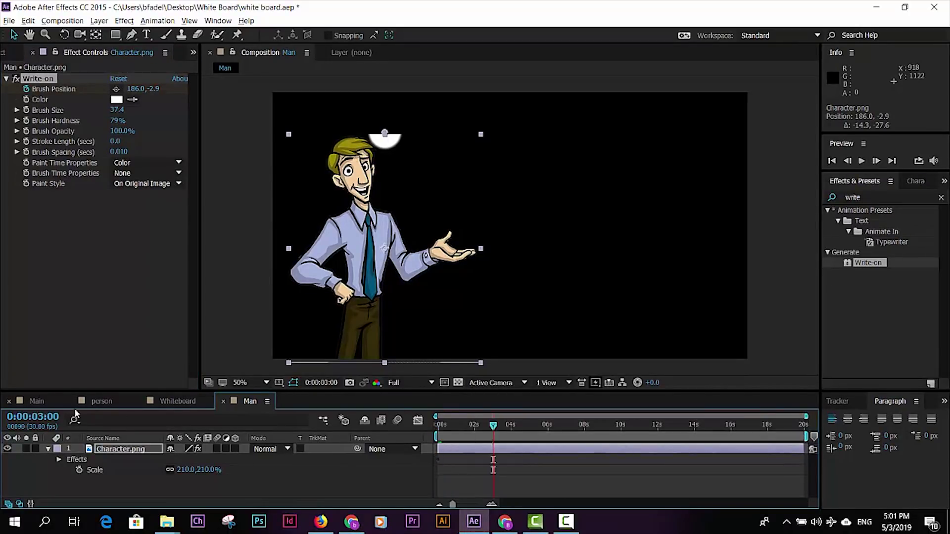
pyautogui.click(52, 417)
pyautogui.write('3')
pyautogui.press('Return')
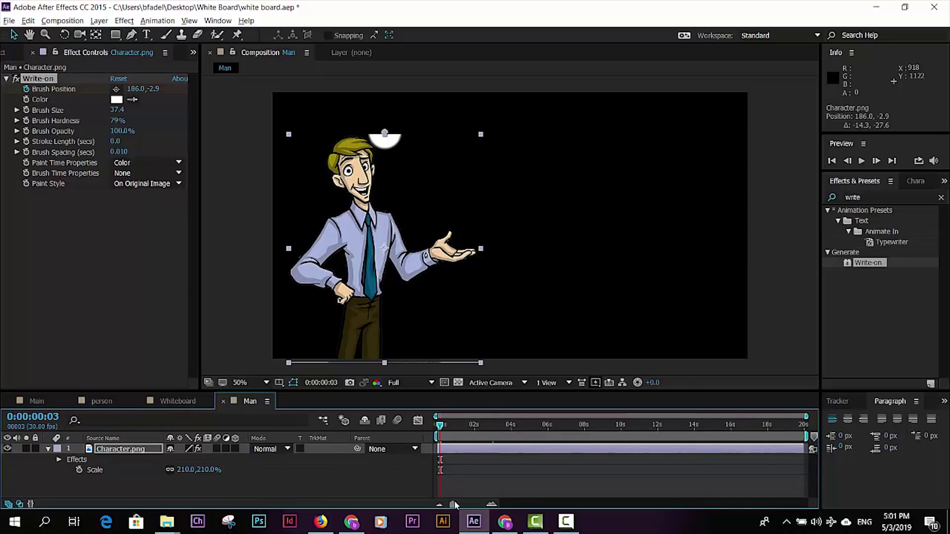
pyautogui.moveTo(453, 504); pyautogui.dragTo(480, 508)
pyautogui.click(54, 420)
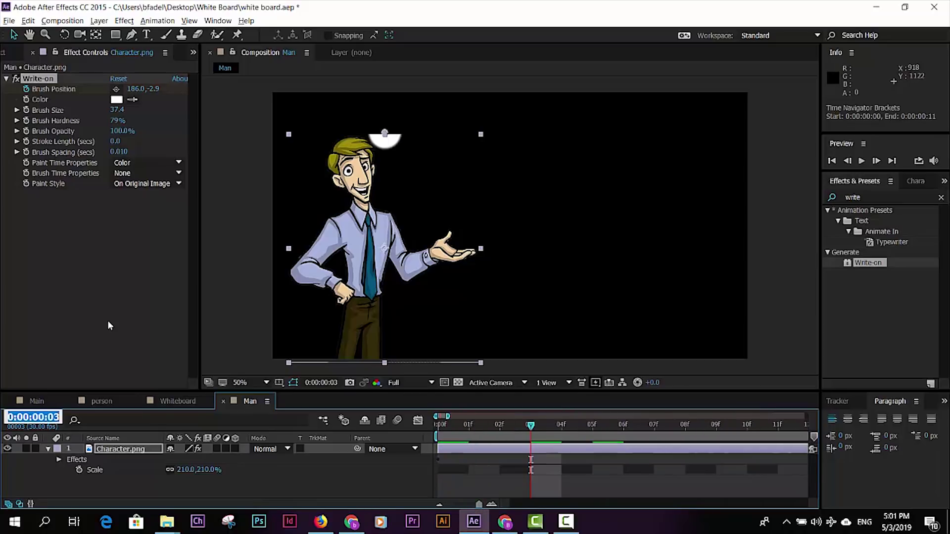
pyautogui.write('5')
pyautogui.press('Return')
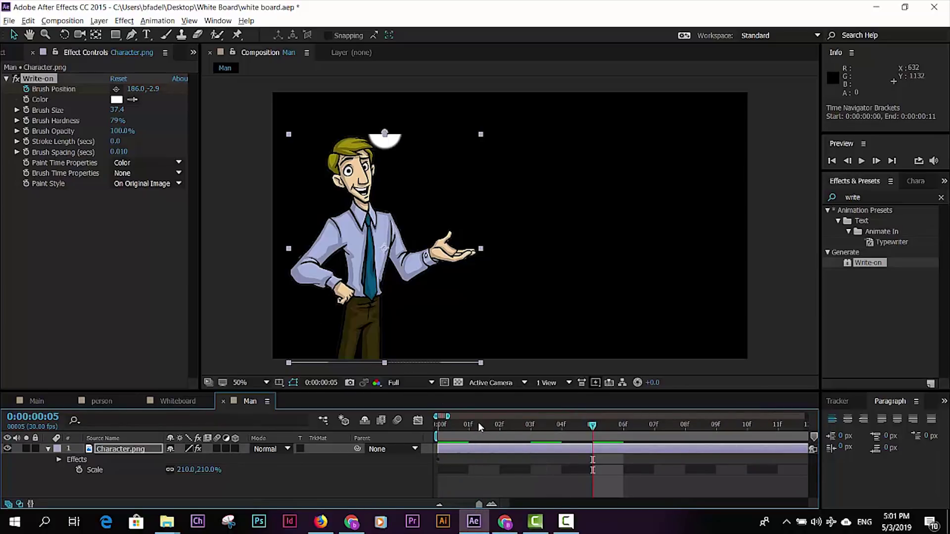
pyautogui.moveTo(478, 506); pyautogui.dragTo(474, 505)
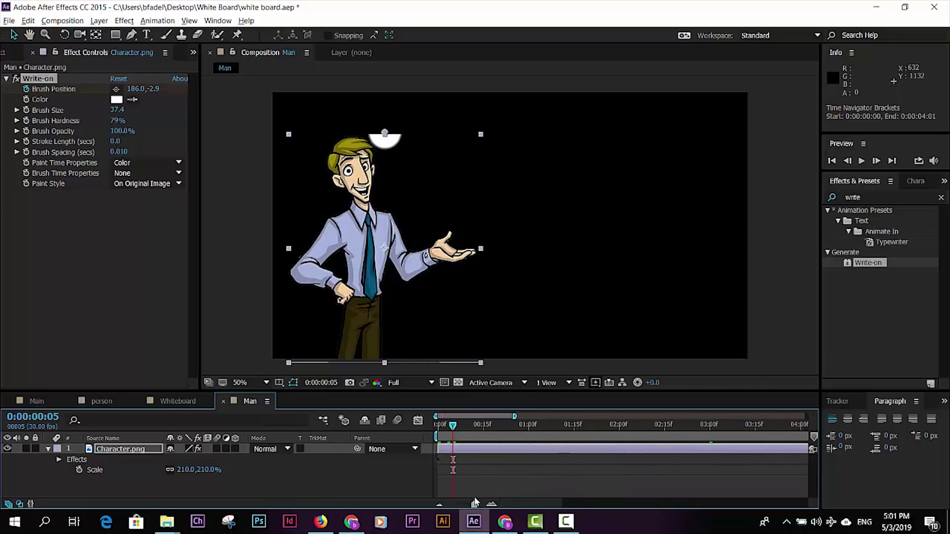
pyautogui.moveTo(385, 133); pyautogui.dragTo(319, 163)
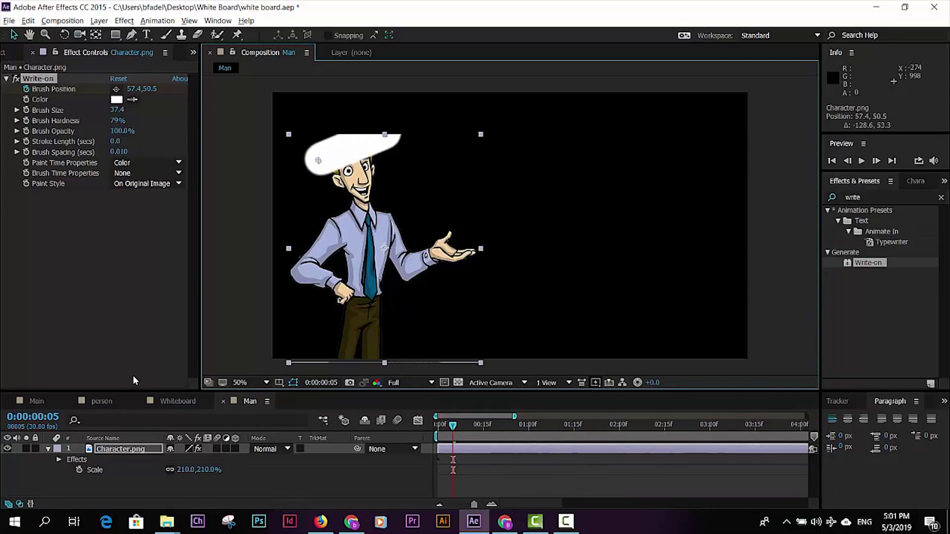
# Step: Key brush strokes at frames 10 and 15, running right across the head then down over the face
pyautogui.click(18, 416)
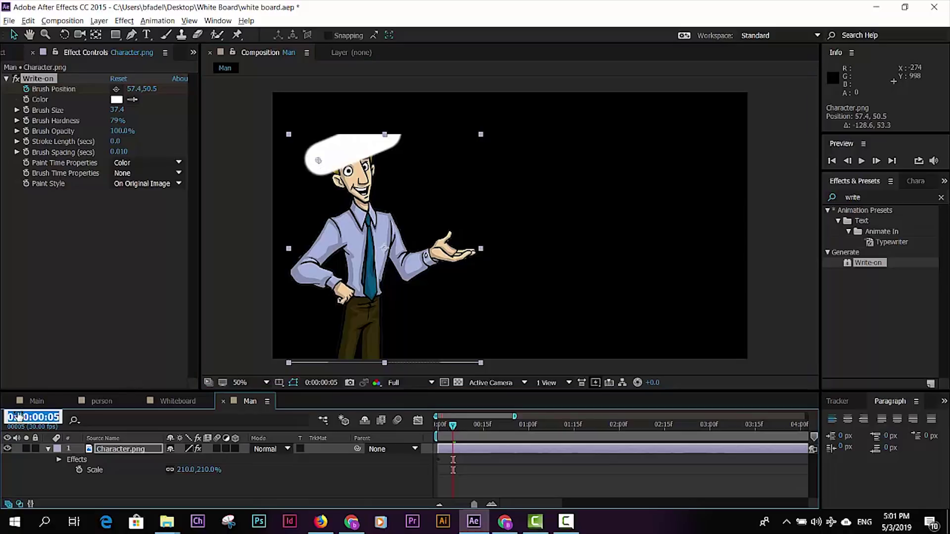
pyautogui.write('10')
pyautogui.press('Return')
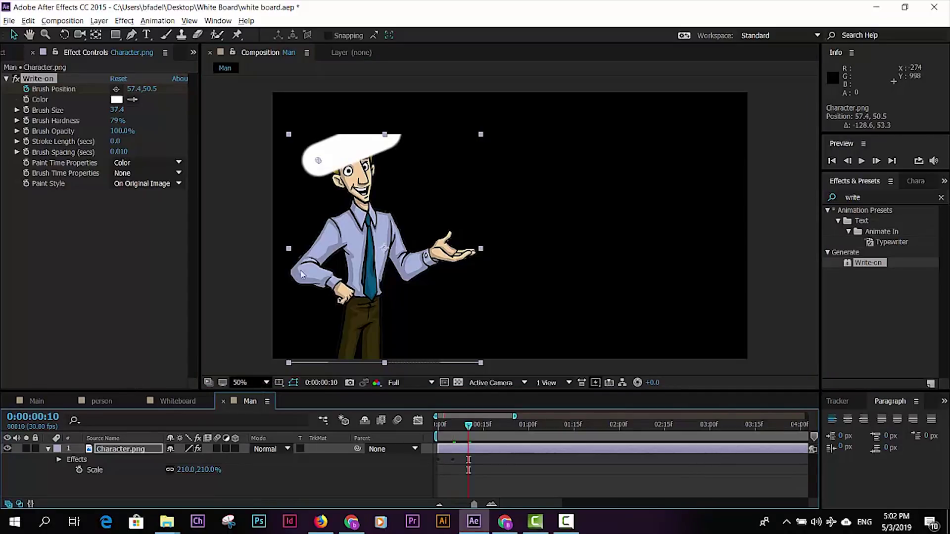
pyautogui.moveTo(341, 165); pyautogui.dragTo(390, 171)
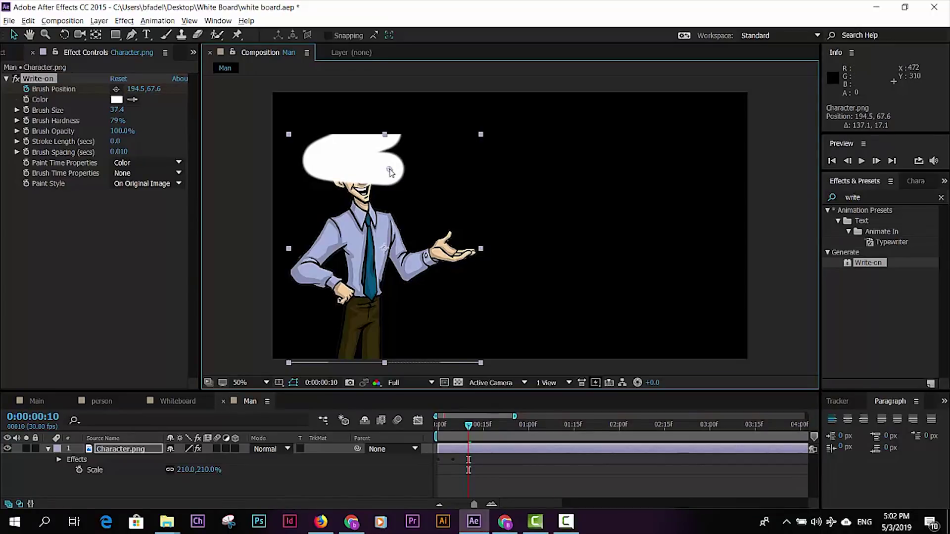
pyautogui.click(42, 422)
pyautogui.write('15')
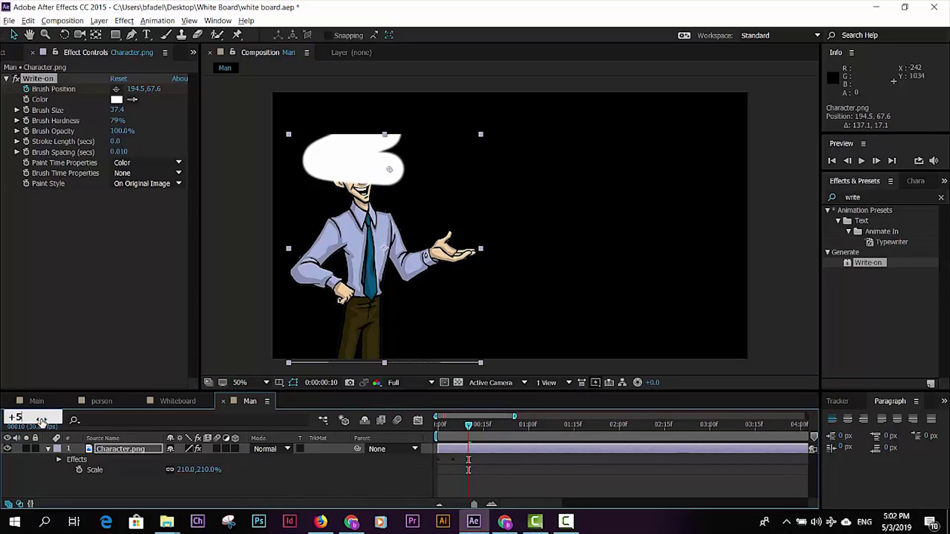
pyautogui.press('Return')
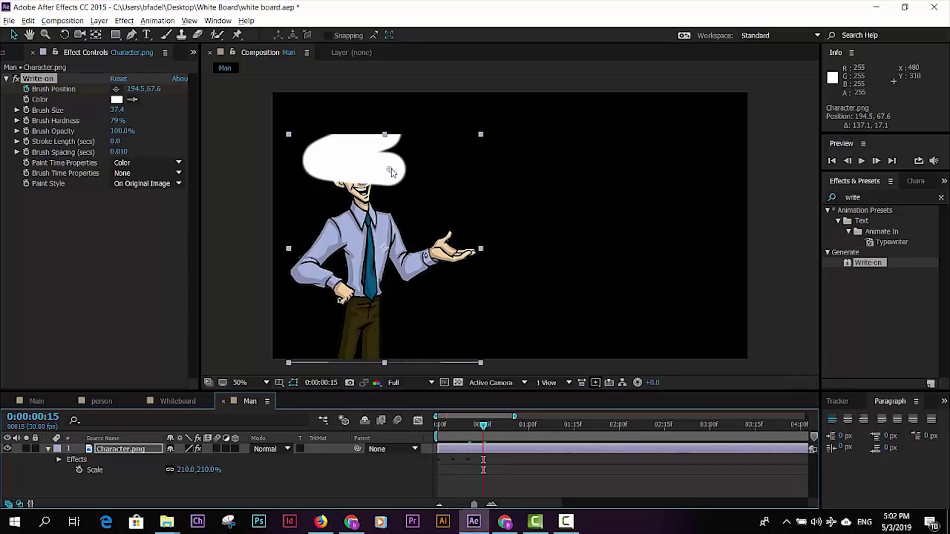
pyautogui.moveTo(391, 169); pyautogui.dragTo(331, 199)
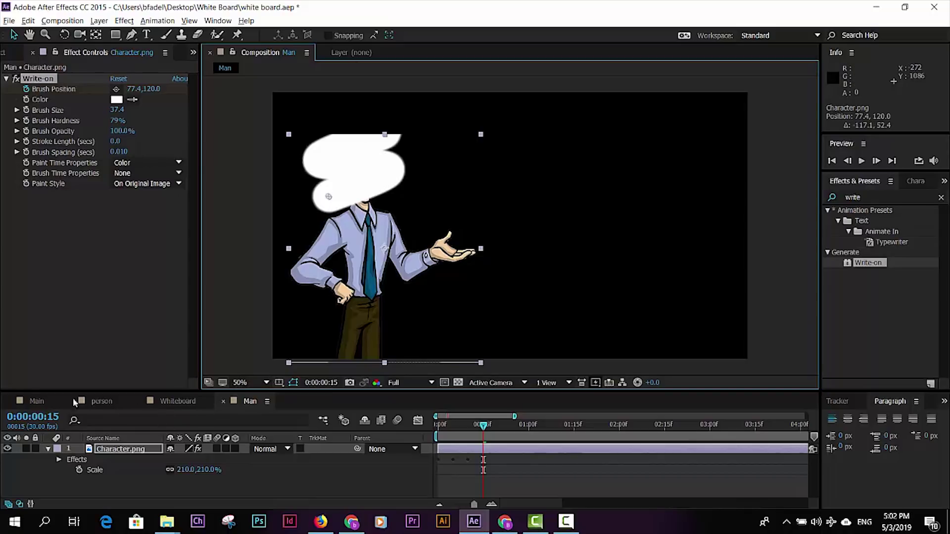
# Step: Add +5-frame keyframes zigzagging over the chin, neck, and shoulders, reaching 1 second
pyautogui.click(24, 418)
pyautogui.write('+5')
pyautogui.press('Return')
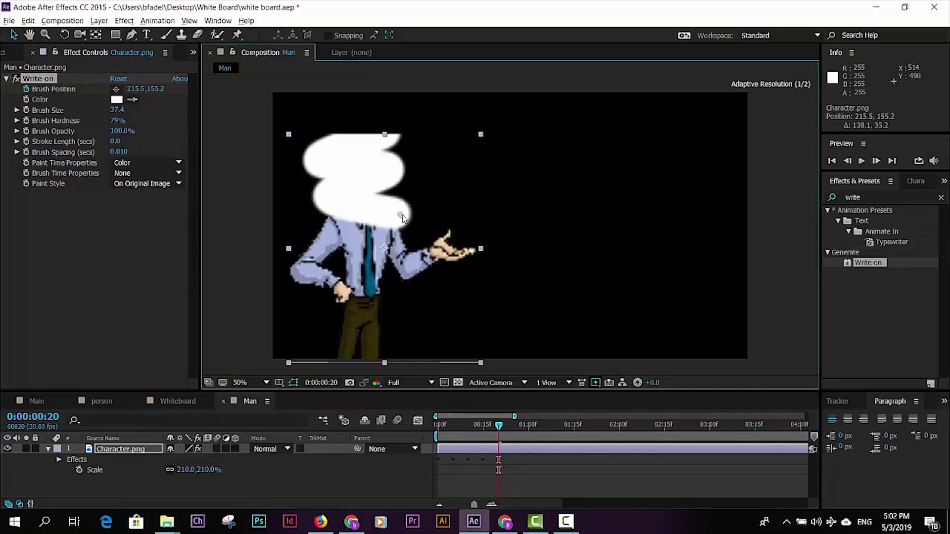
pyautogui.moveTo(329, 196); pyautogui.dragTo(405, 219)
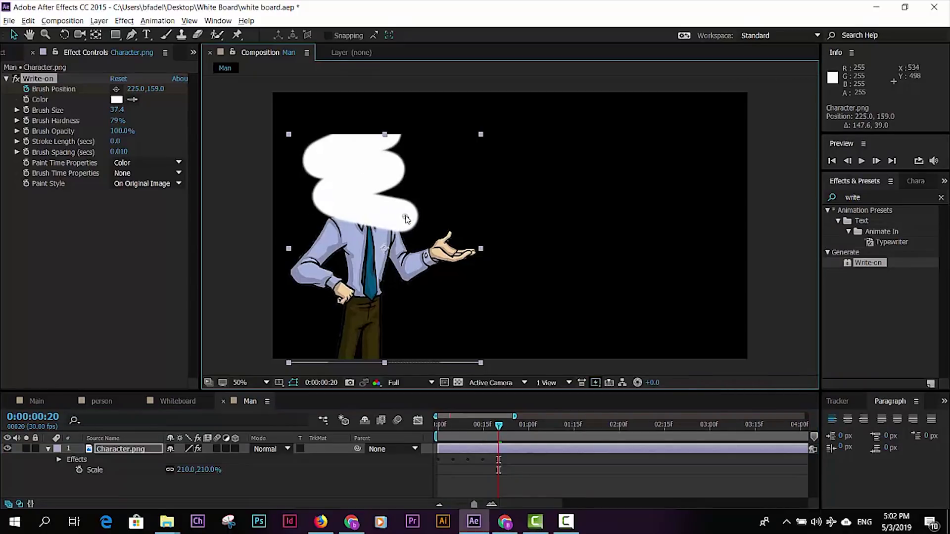
pyautogui.click(43, 419)
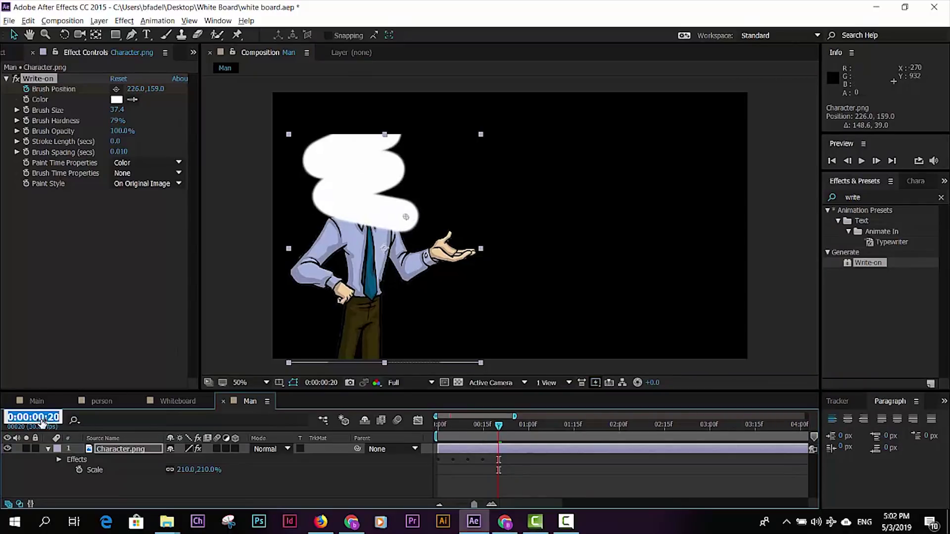
pyautogui.write('+5')
pyautogui.press('Return')
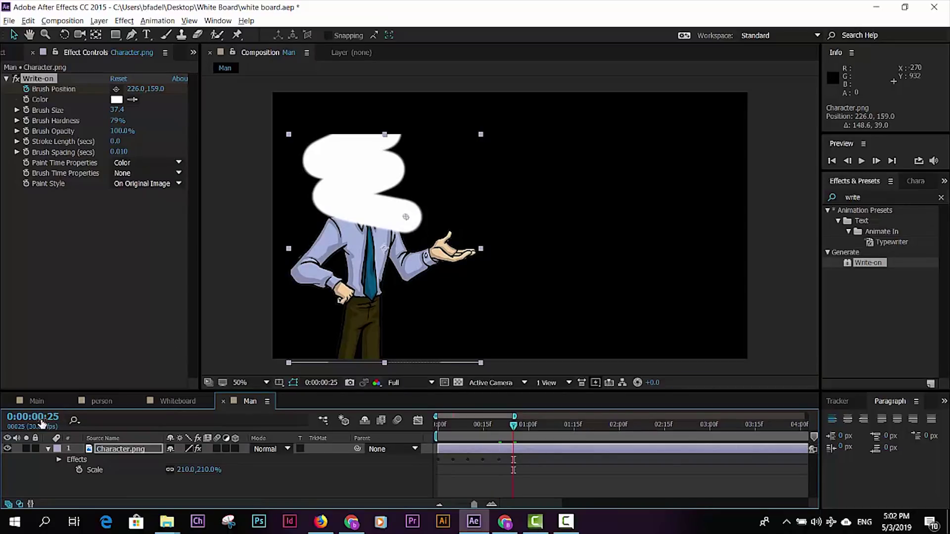
pyautogui.moveTo(406, 217); pyautogui.dragTo(308, 232)
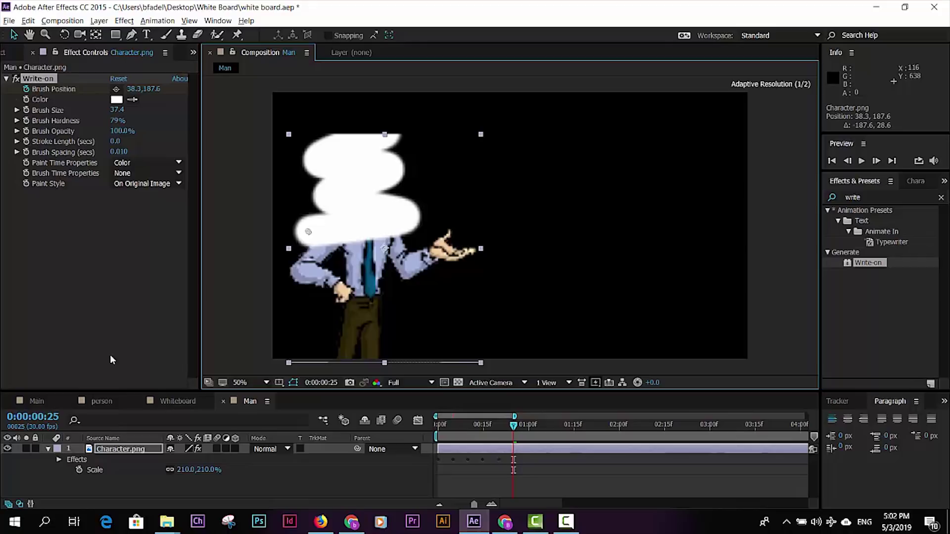
pyautogui.click(33, 415)
pyautogui.write('+5')
pyautogui.press('Return')
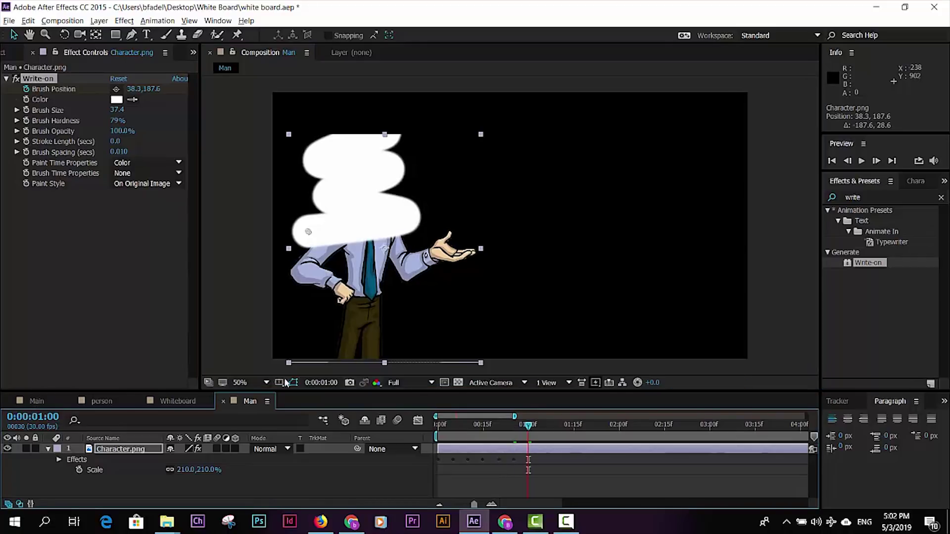
pyautogui.moveTo(311, 237); pyautogui.dragTo(478, 251)
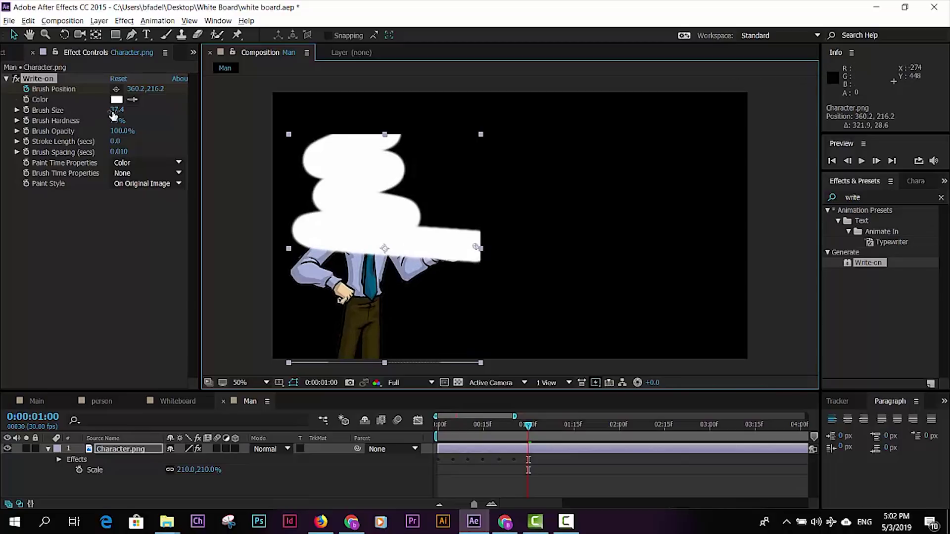
# Step: Thicken the brush to 44.9 and key two +5-frame strokes zigzagging across the chest
pyautogui.moveTo(113, 111); pyautogui.dragTo(159, 115)
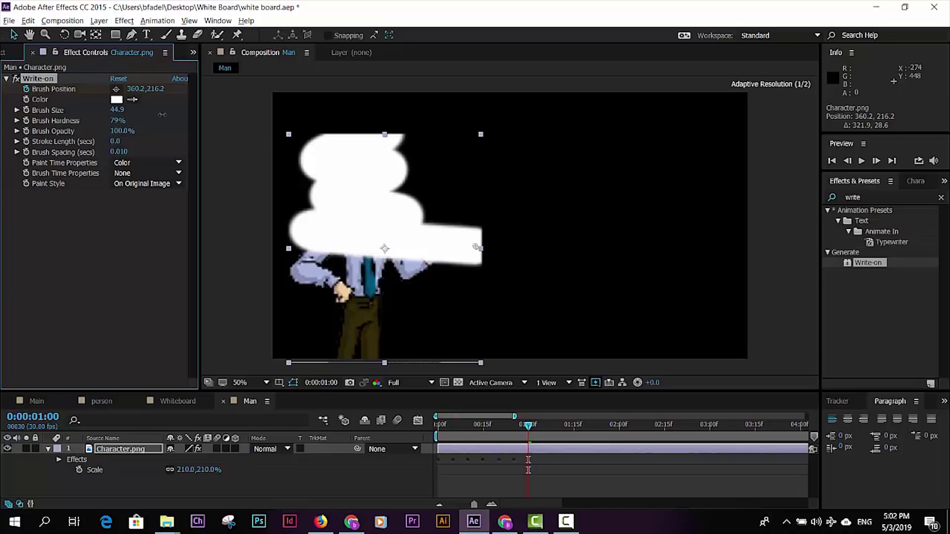
pyautogui.click(46, 421)
pyautogui.write('+5')
pyautogui.press('Return')
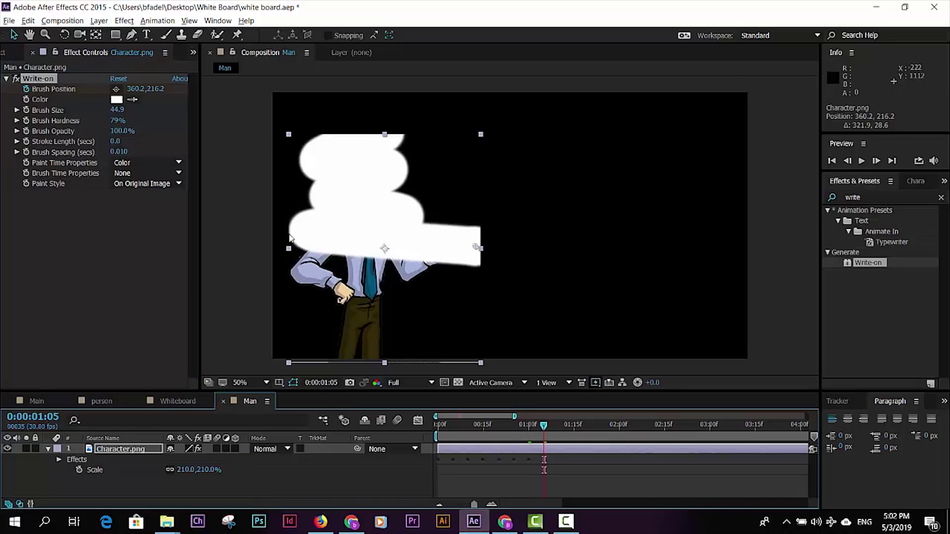
pyautogui.moveTo(476, 248)
pyautogui.mouseDown()
pyautogui.moveTo(370, 272)
pyautogui.moveTo(292, 268)
pyautogui.mouseUp()
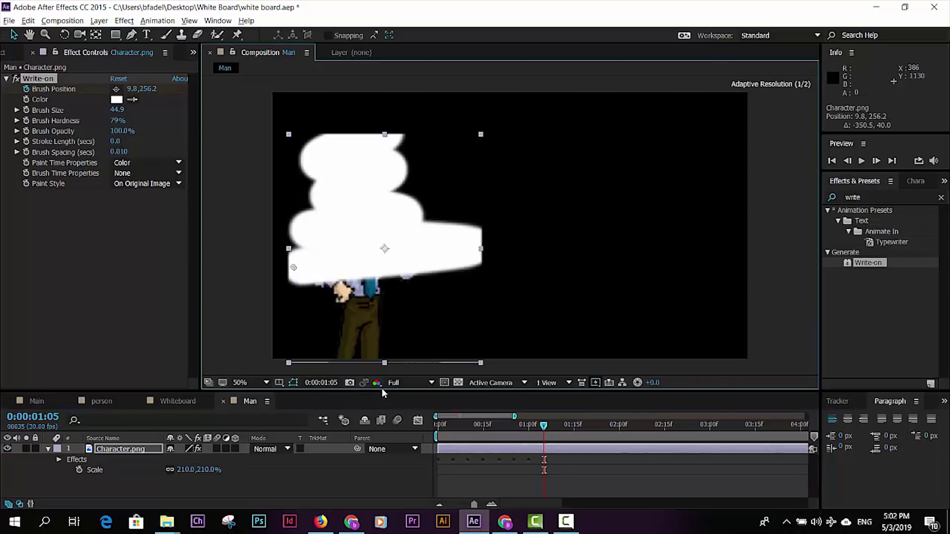
pyautogui.click(35, 417)
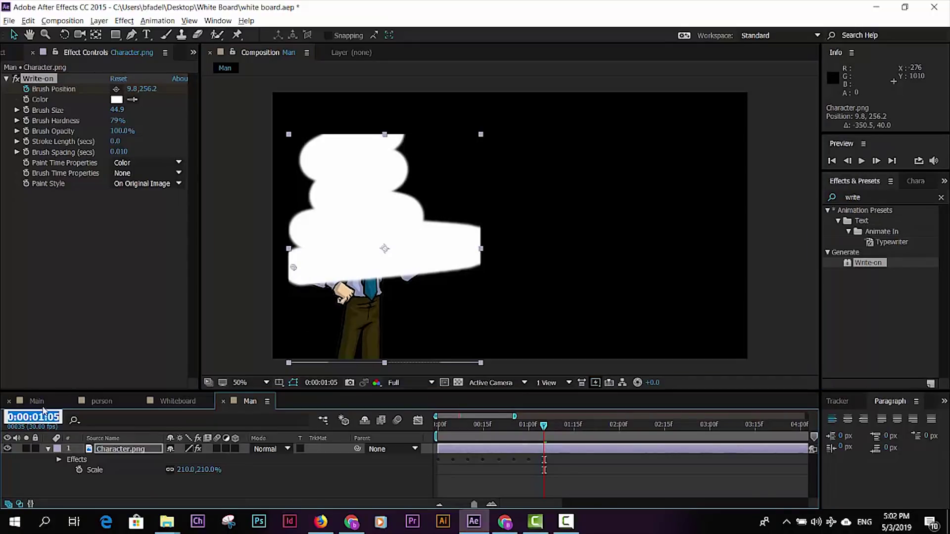
pyautogui.write('+5')
pyautogui.press('Return')
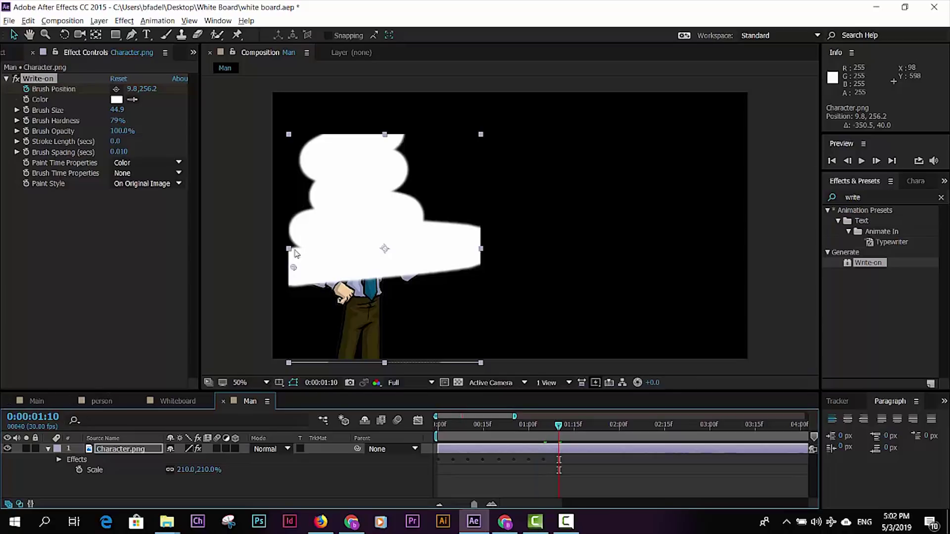
pyautogui.moveTo(296, 270)
pyautogui.mouseDown()
pyautogui.moveTo(363, 302)
pyautogui.moveTo(431, 285)
pyautogui.mouseUp()
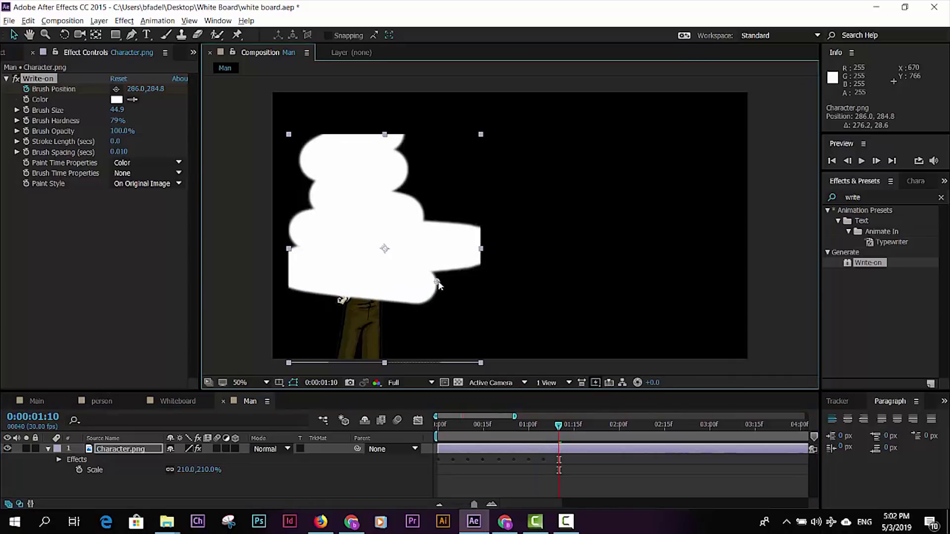
# Step: Key strokes at 1;15, 1;20 and 1;25 over the waist, lower body and bottom edge
pyautogui.click(36, 417)
pyautogui.write('115')
pyautogui.press('Return')
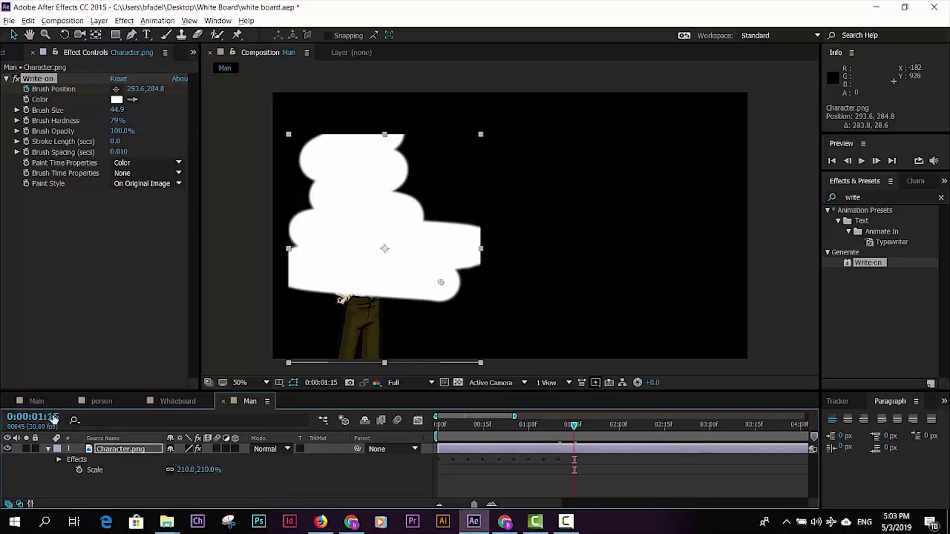
pyautogui.moveTo(441, 282); pyautogui.dragTo(324, 303)
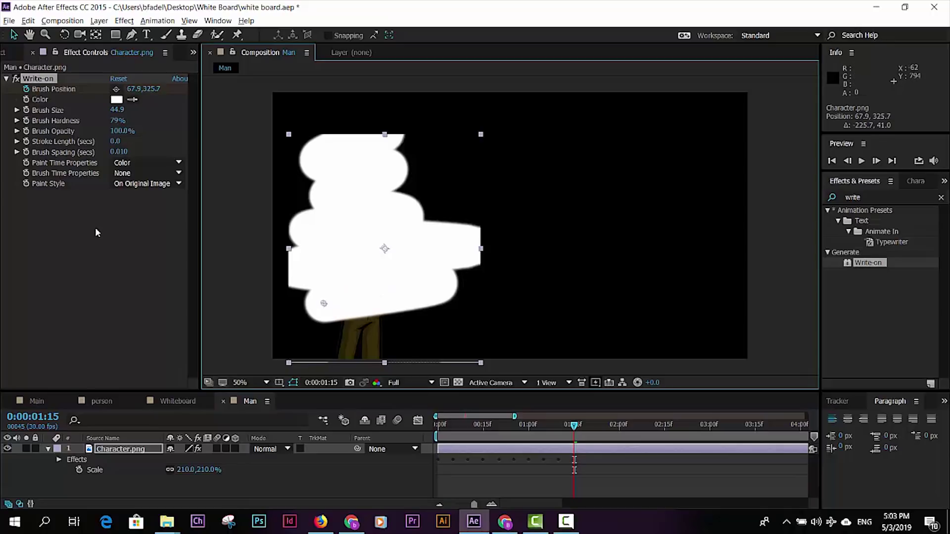
pyautogui.click(35, 417)
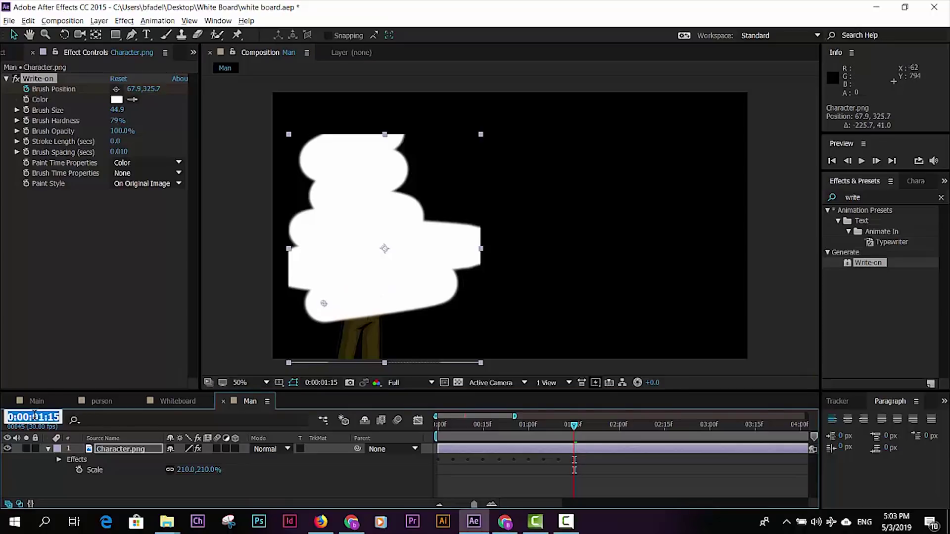
pyautogui.write('+5')
pyautogui.press('Return')
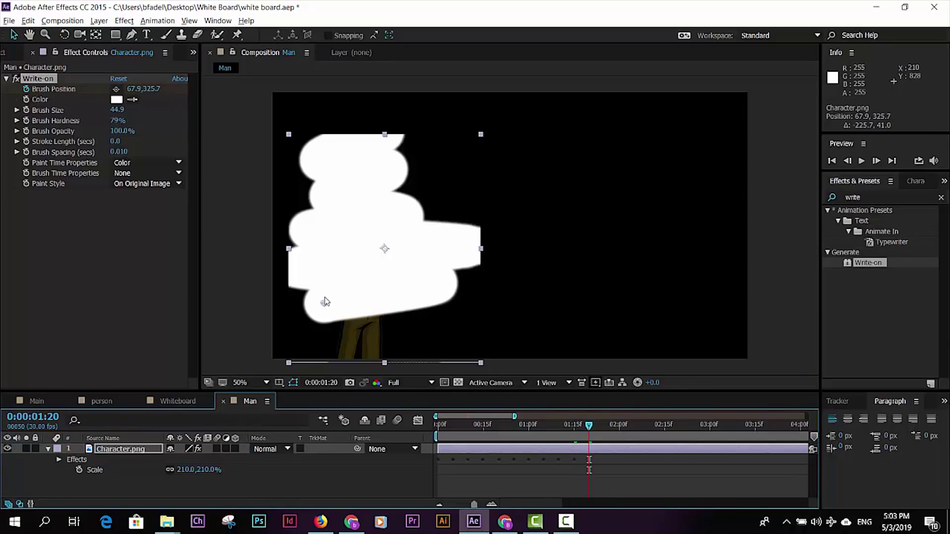
pyautogui.moveTo(324, 304); pyautogui.dragTo(401, 332)
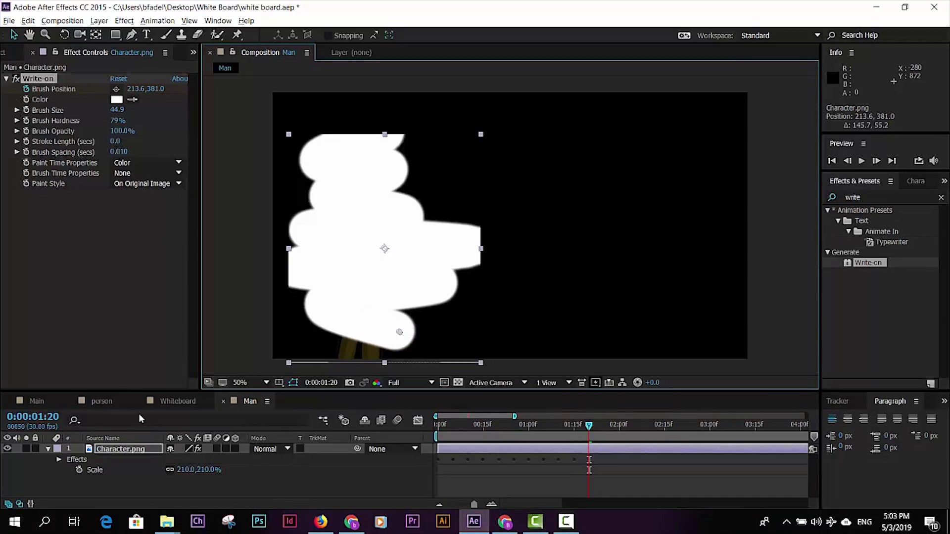
pyautogui.click(43, 416)
pyautogui.write('+5')
pyautogui.press('Return')
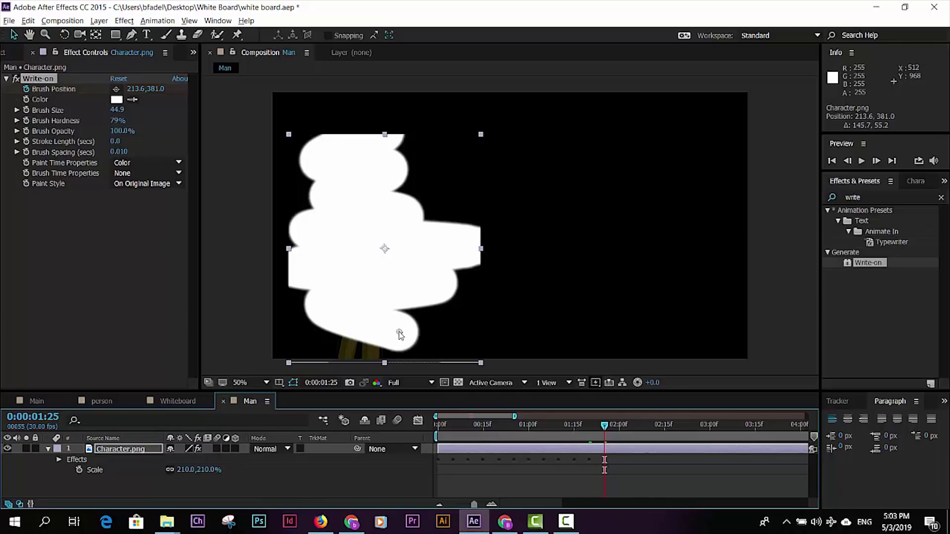
pyautogui.moveTo(400, 334); pyautogui.dragTo(323, 351)
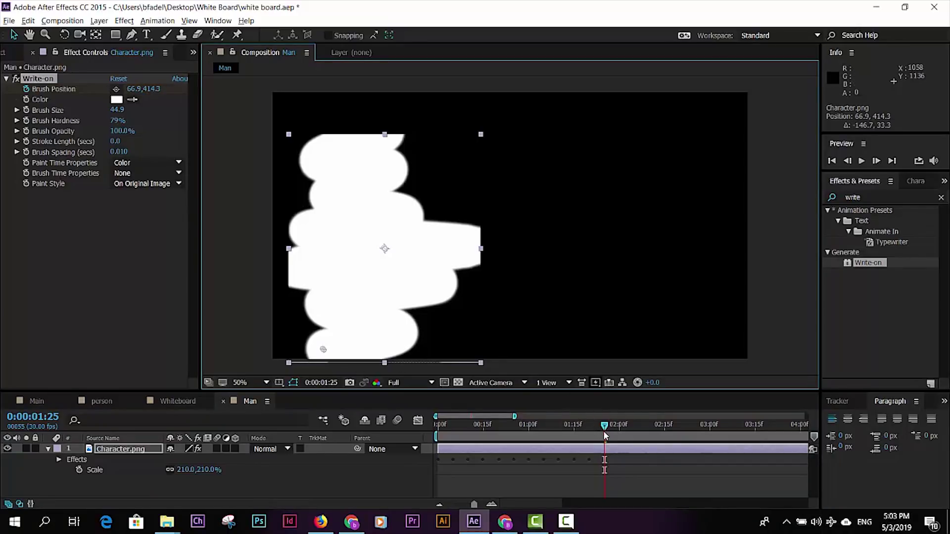
pyautogui.moveTo(514, 417); pyautogui.dragTo(684, 417)
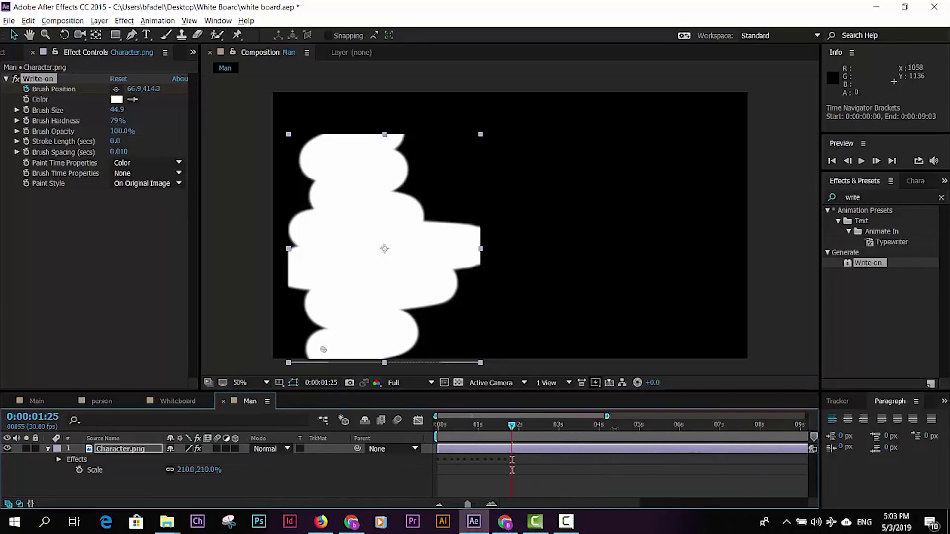
# Step: Show the Brush Position keyframes with U and preview the write-on from the start
pyautogui.press('u')
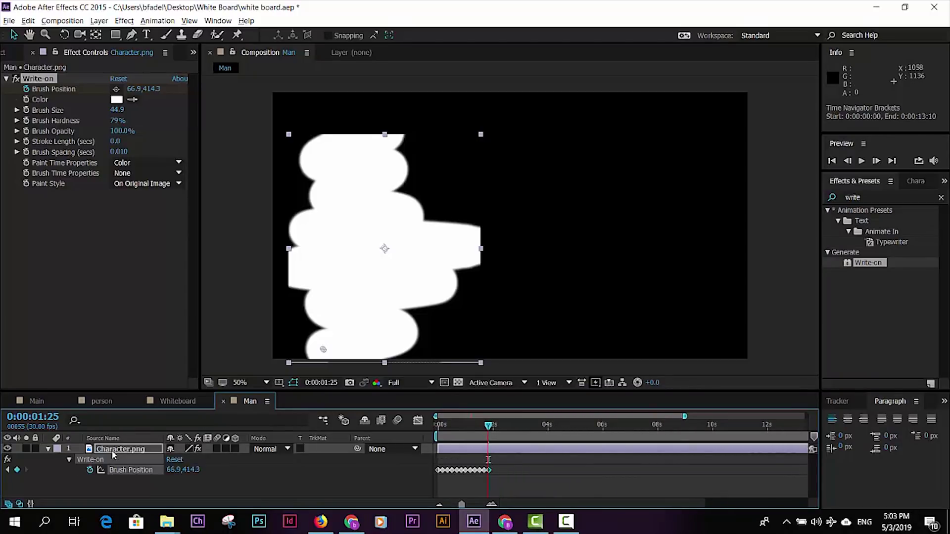
pyautogui.press('Home')
pyautogui.press('space')
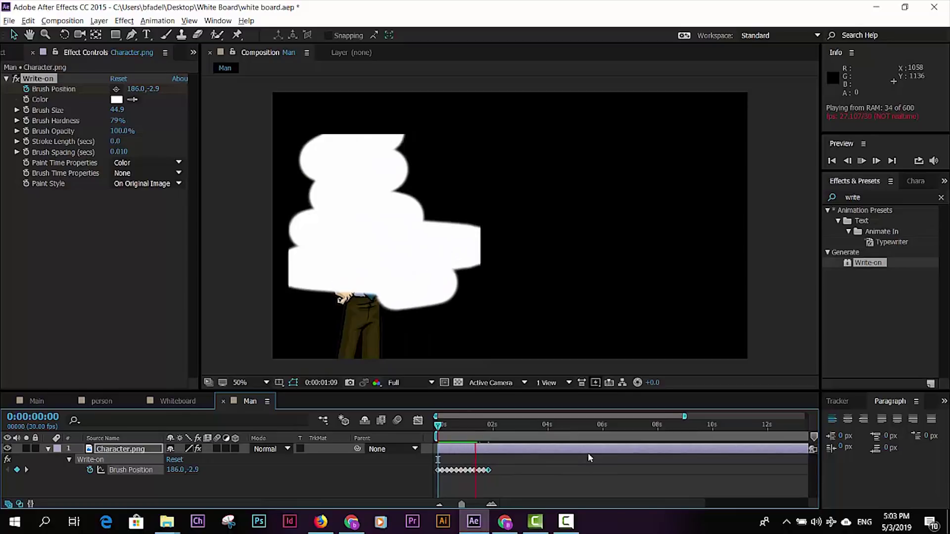
pyautogui.press('space')
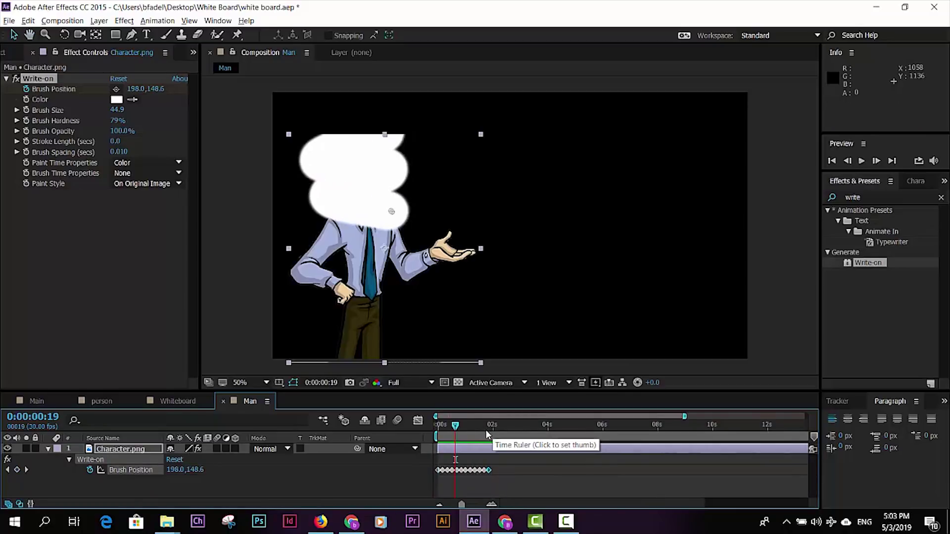
# Step: Set Write-on Paint Style to Reveal Original Image, deselect the layer, and preview the reveal
pyautogui.click(129, 184)
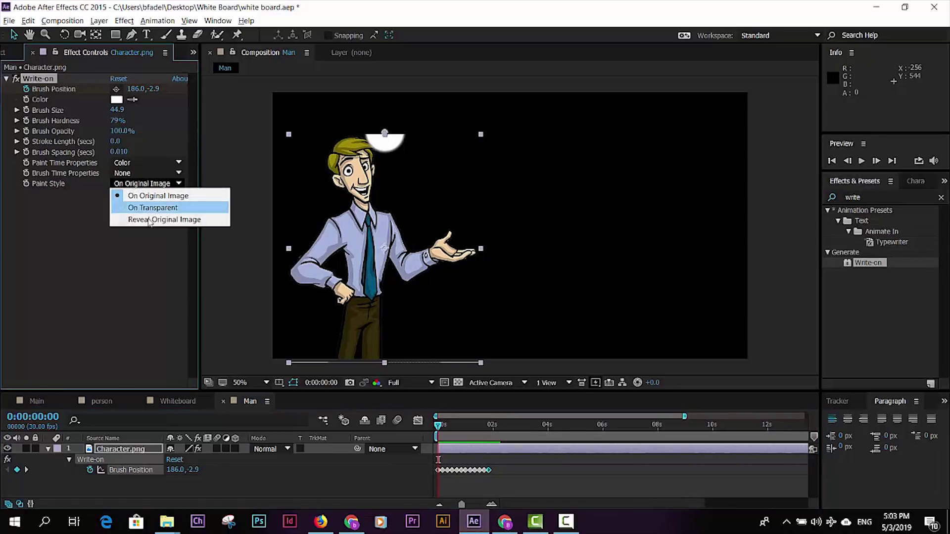
pyautogui.click(152, 221)
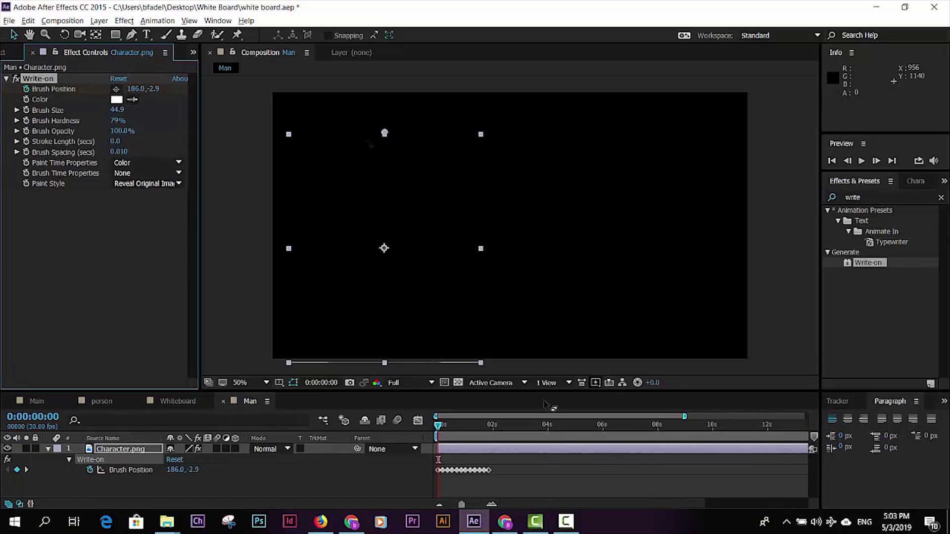
pyautogui.click(543, 473)
pyautogui.press('space')
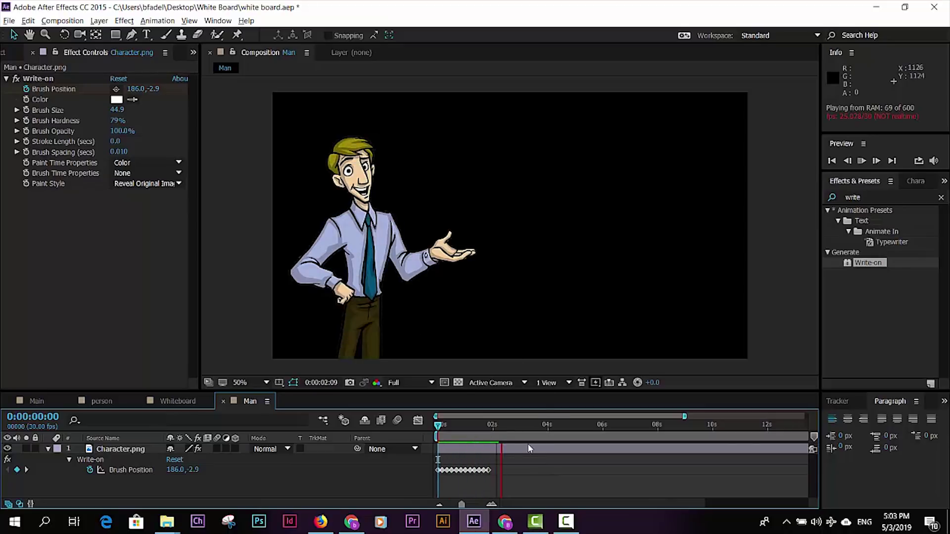
pyautogui.press('space')
pyautogui.press('space')
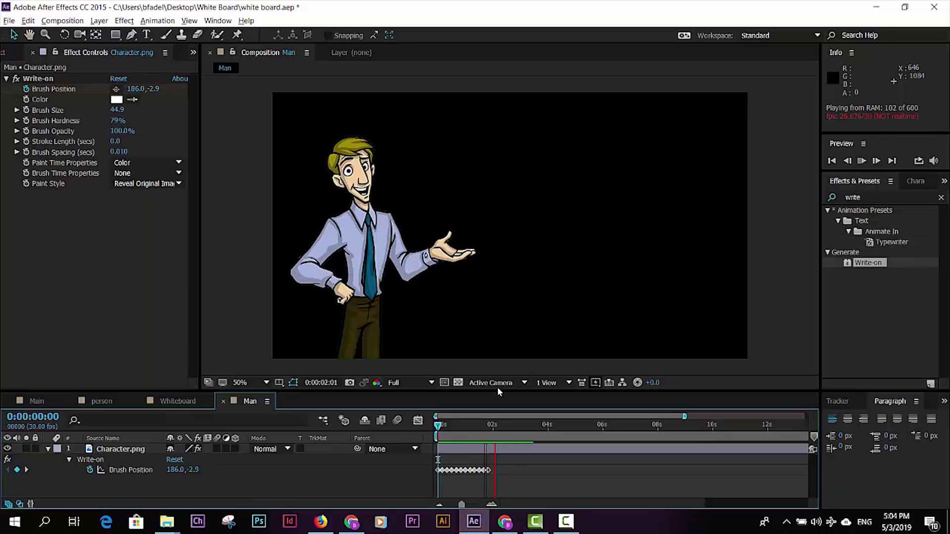
pyautogui.press('space')
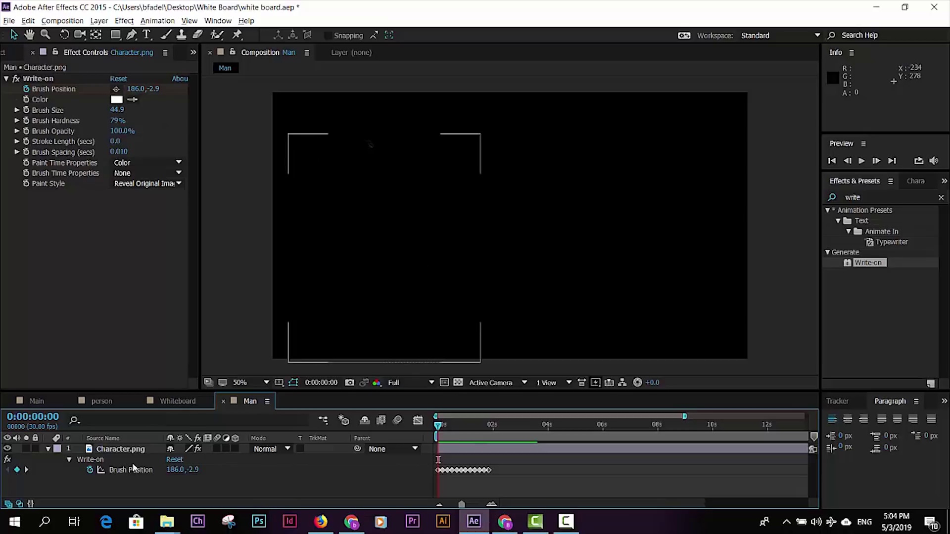
# Step: Select the Brush Position keyframes and temporarily switch Paint Style to see the character, then restore Reveal Original Image
pyautogui.click(114, 470)
pyautogui.click(121, 448)
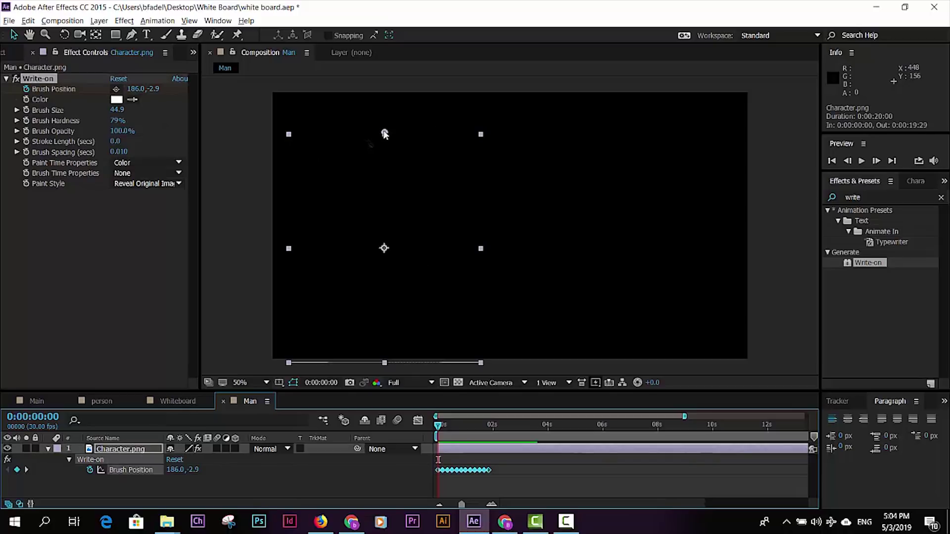
pyautogui.moveTo(385, 134); pyautogui.dragTo(380, 140)
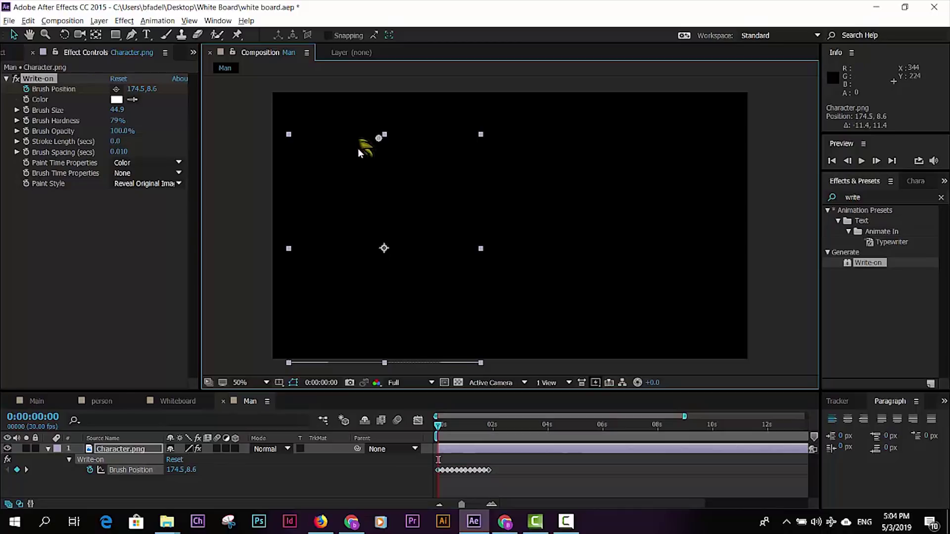
pyautogui.click(130, 184)
pyautogui.click(141, 195)
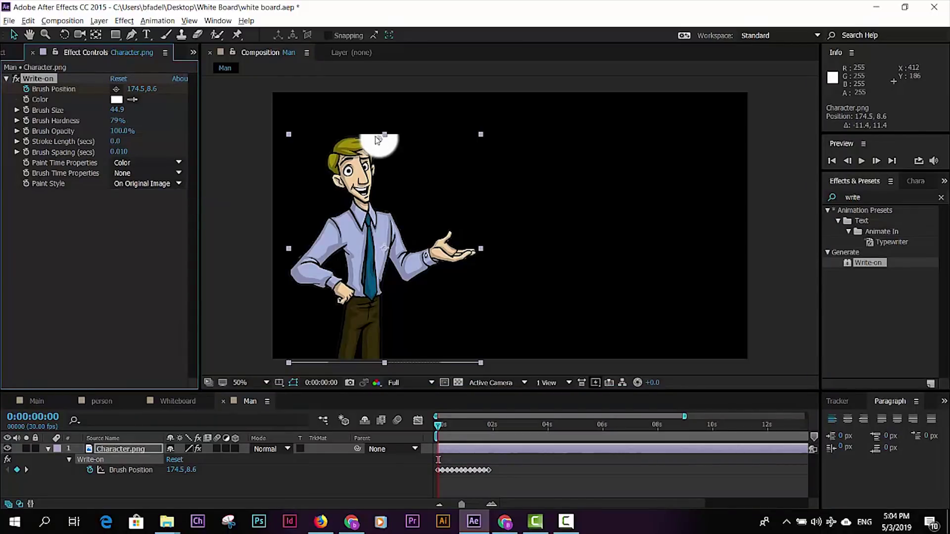
pyautogui.click(142, 184)
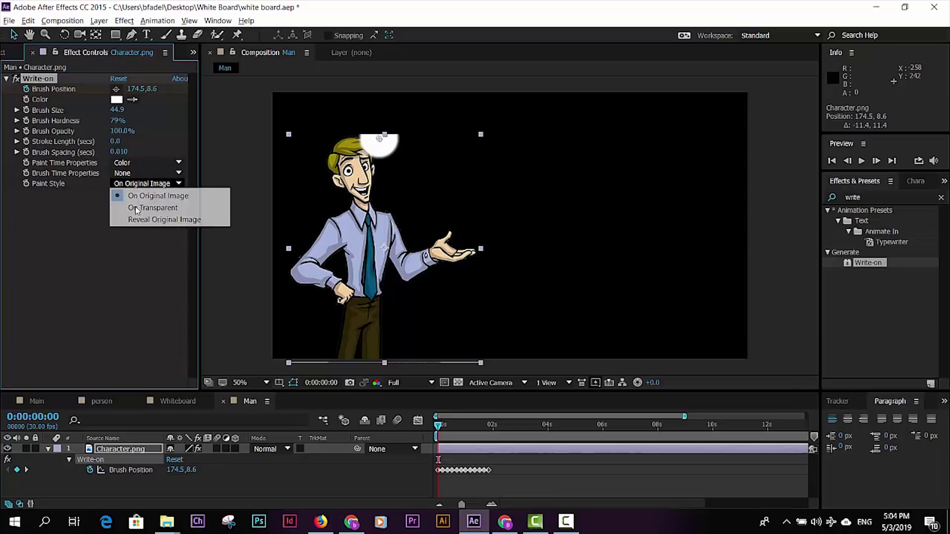
pyautogui.click(143, 219)
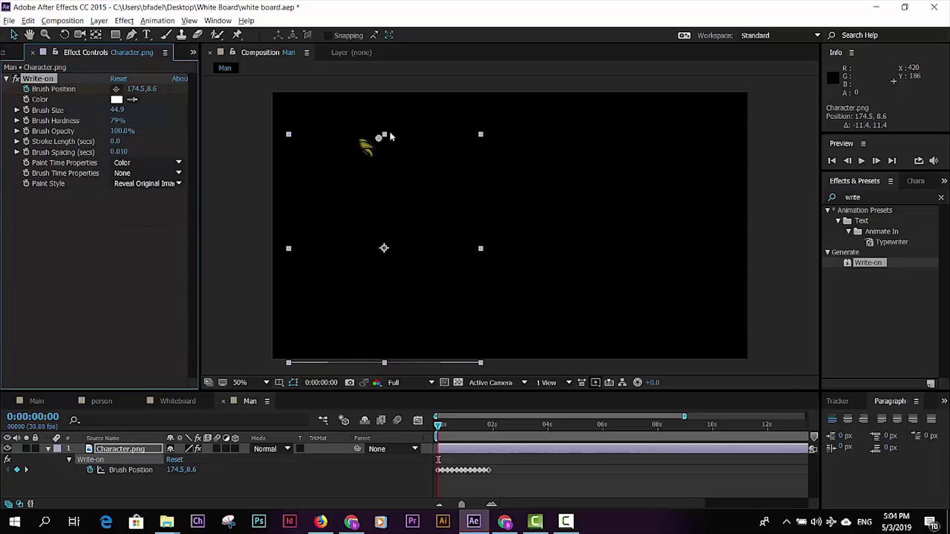
# Step: Move the starting brush point above the head and preview the reveal
pyautogui.moveTo(379, 138); pyautogui.dragTo(413, 112)
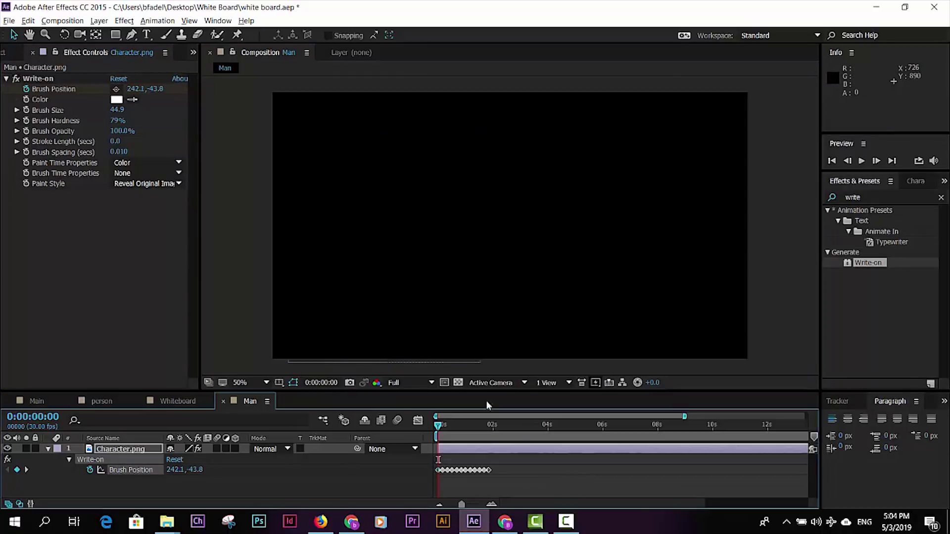
pyautogui.click(673, 470)
pyautogui.press('space')
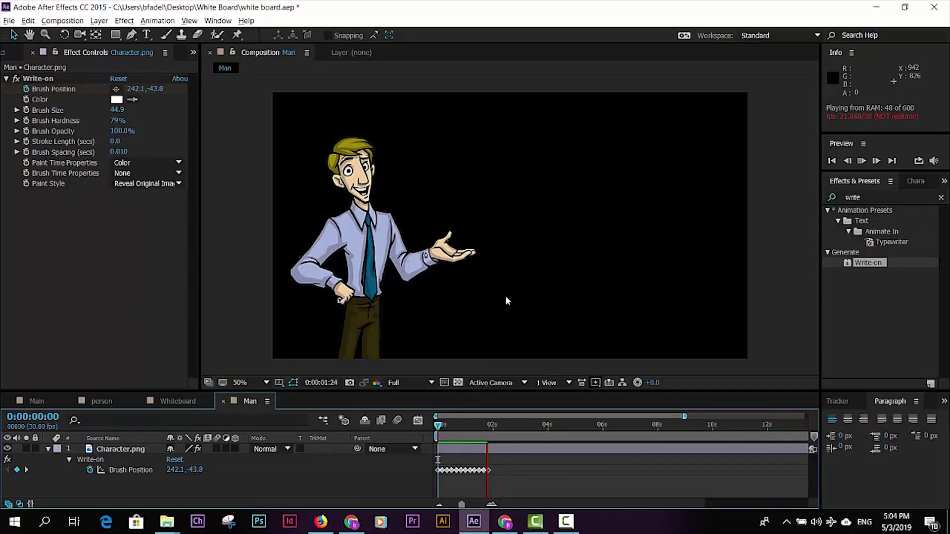
# Step: Add hand.png above Character.png and place its pen tip on the stroke start at frame 3
pyautogui.click(3, 52)
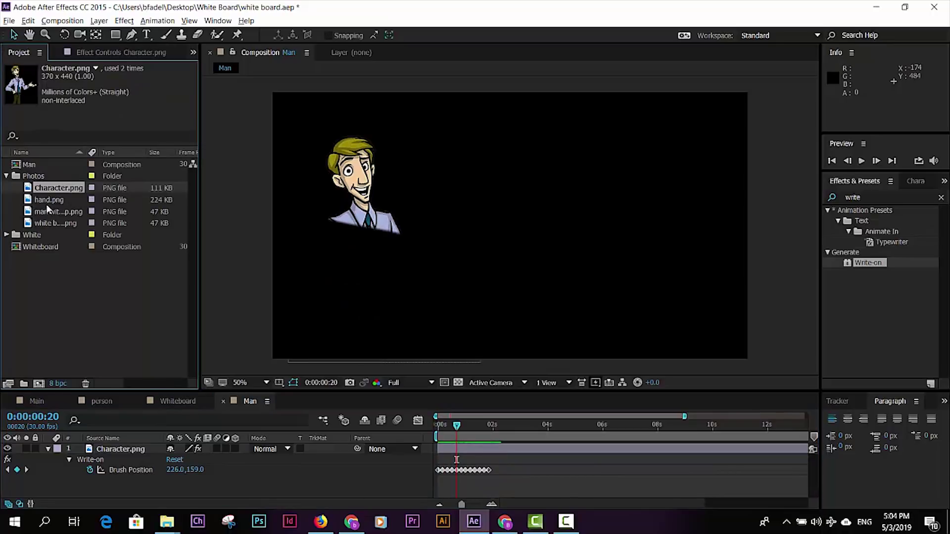
pyautogui.moveTo(50, 200); pyautogui.dragTo(108, 448)
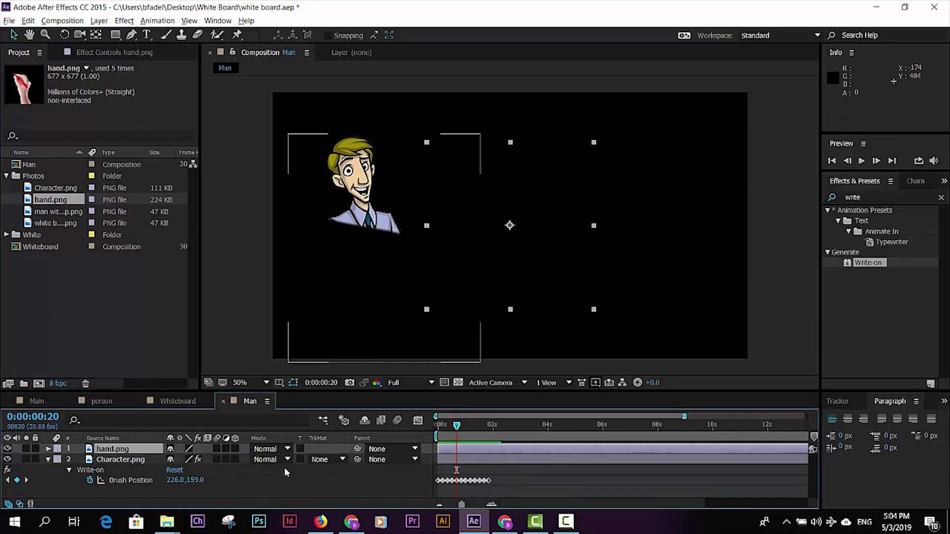
pyautogui.click(48, 461)
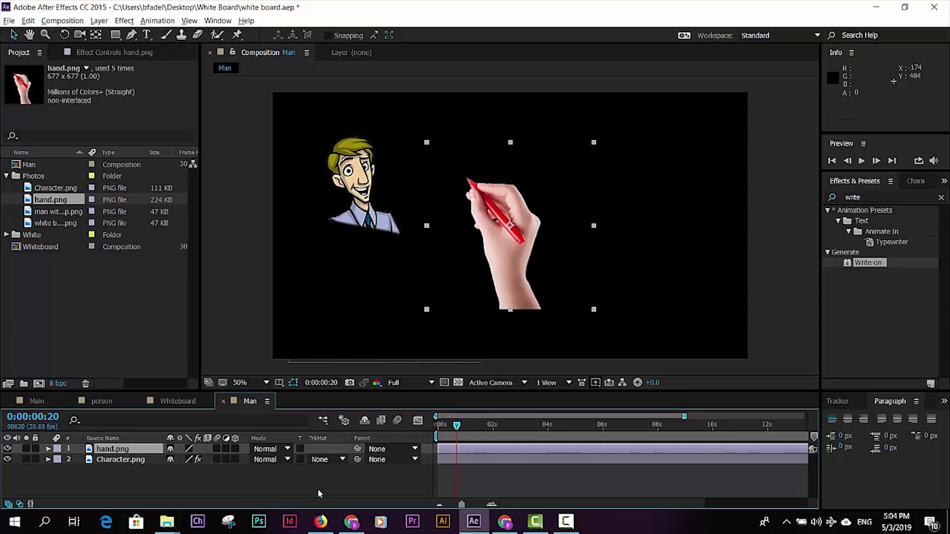
pyautogui.click(435, 437)
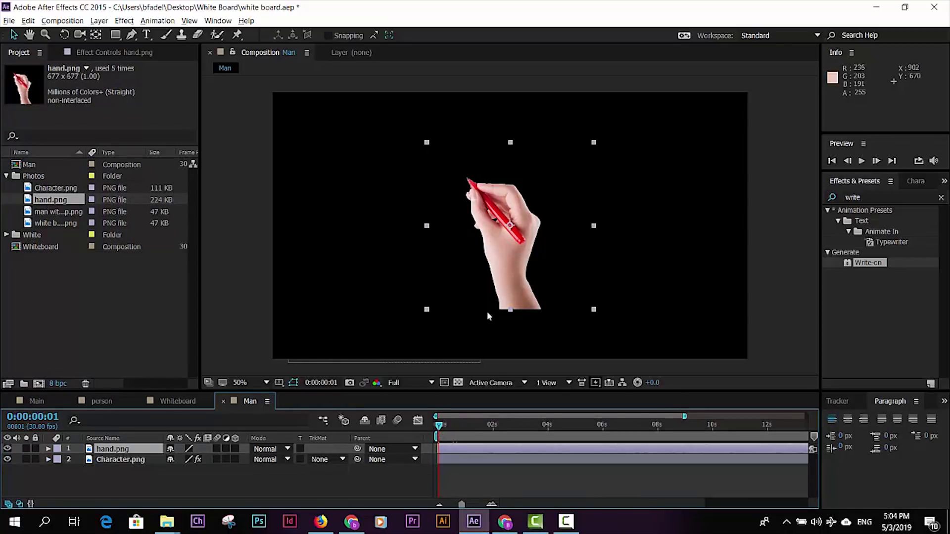
pyautogui.click(444, 426)
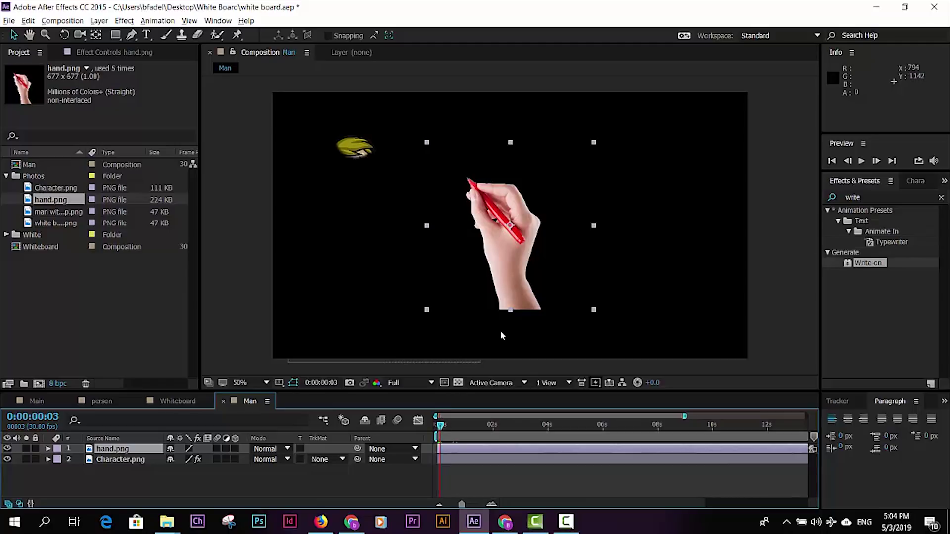
pyautogui.moveTo(511, 253)
pyautogui.mouseDown()
pyautogui.moveTo(421, 242)
pyautogui.moveTo(403, 222)
pyautogui.mouseUp()
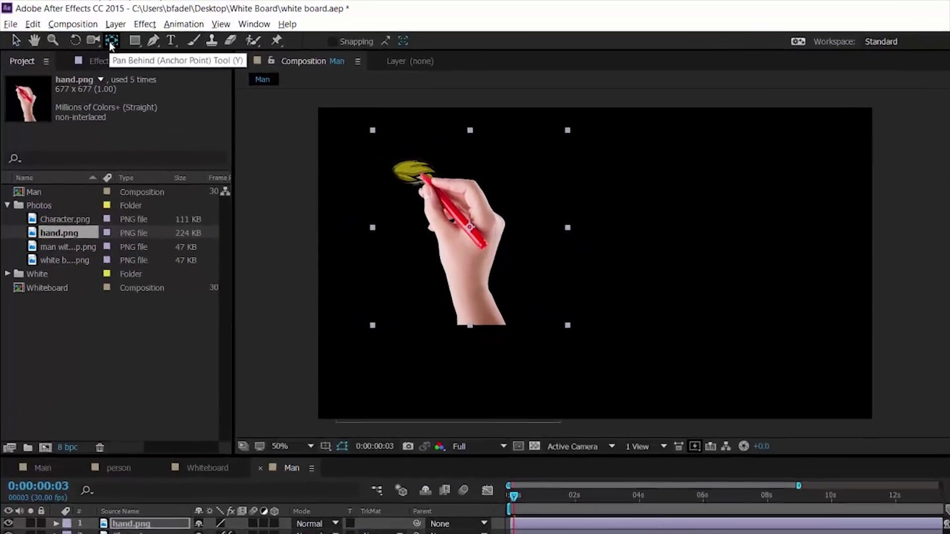
# Step: Move the hand's anchor point to the pen tip and reveal Character.png's keyframes
pyautogui.click(96, 34)
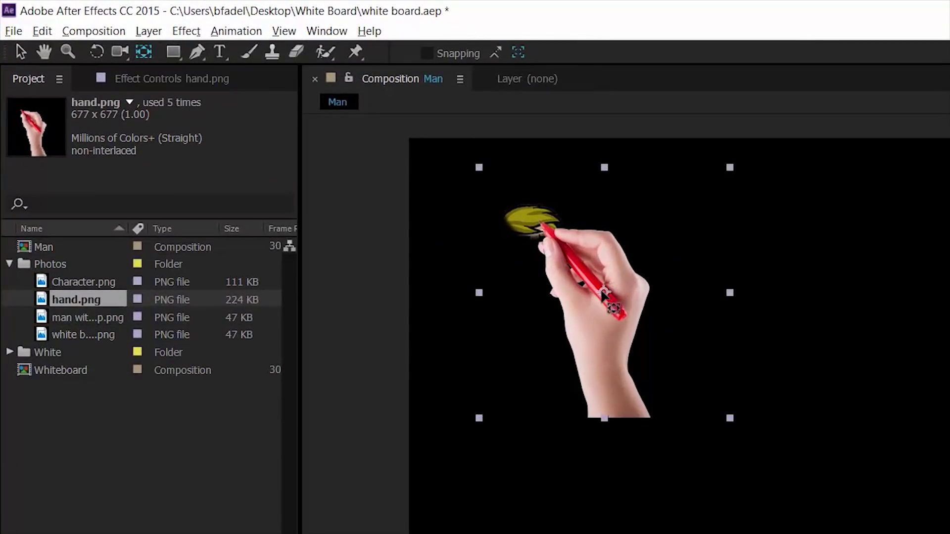
pyautogui.moveTo(605, 293); pyautogui.dragTo(537, 225)
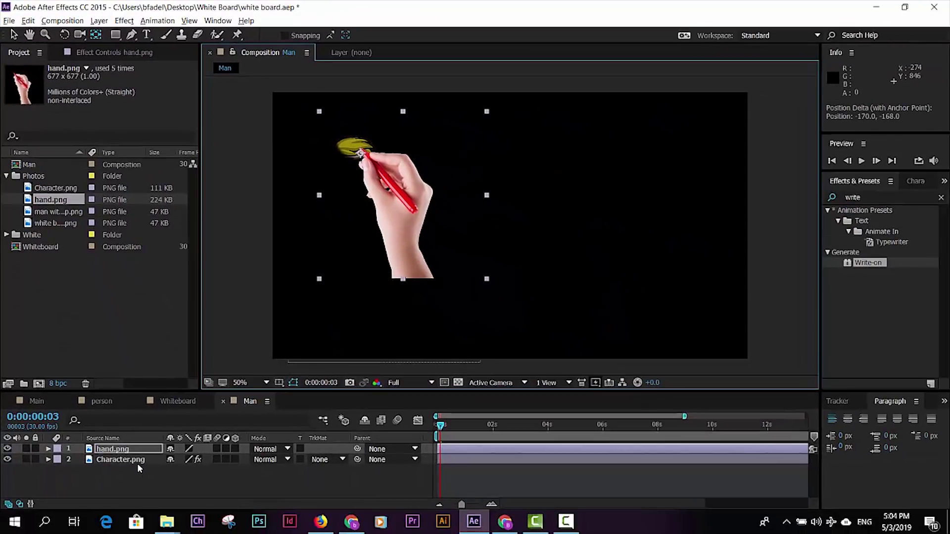
pyautogui.click(149, 502)
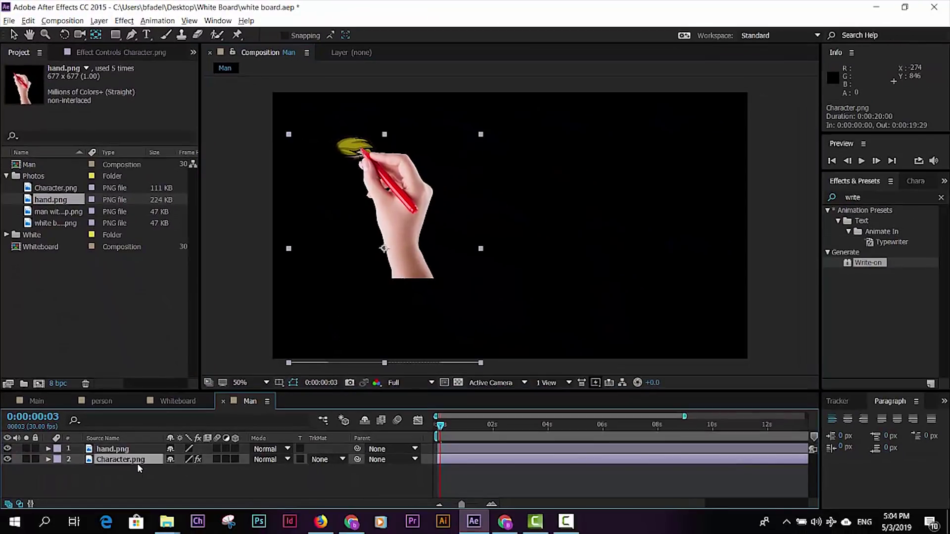
pyautogui.press('u')
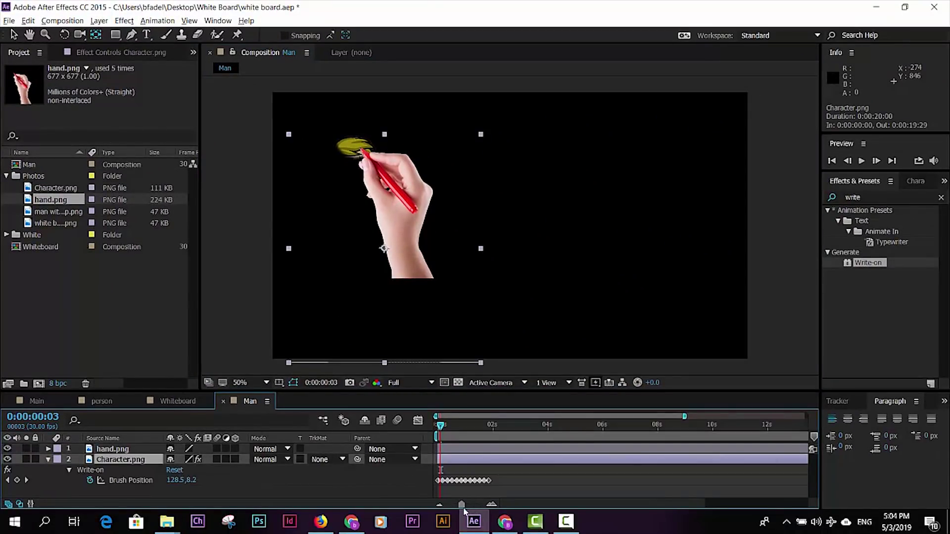
# Step: Rewind the Man composition to frame 0 and select the hand.png layer
pyautogui.moveTo(462, 504); pyautogui.dragTo(474, 504)
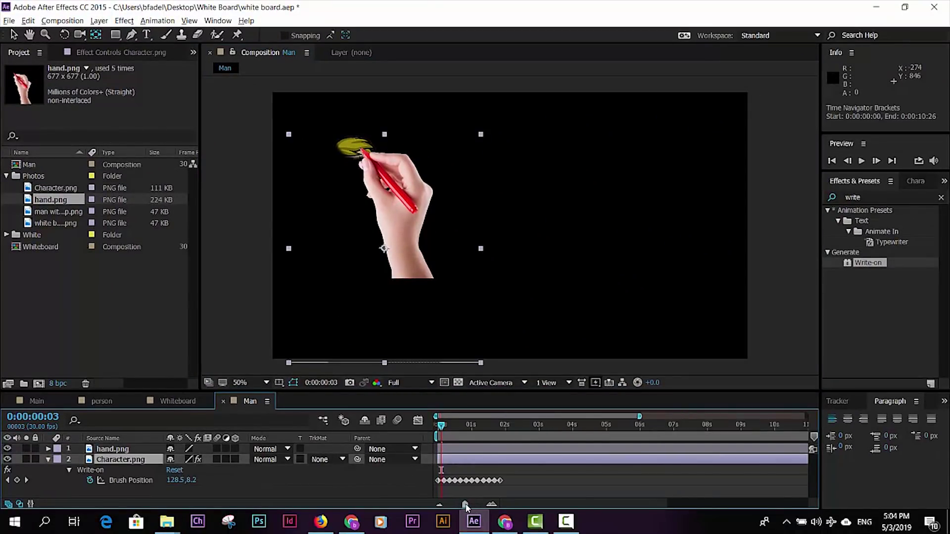
pyautogui.click(440, 432)
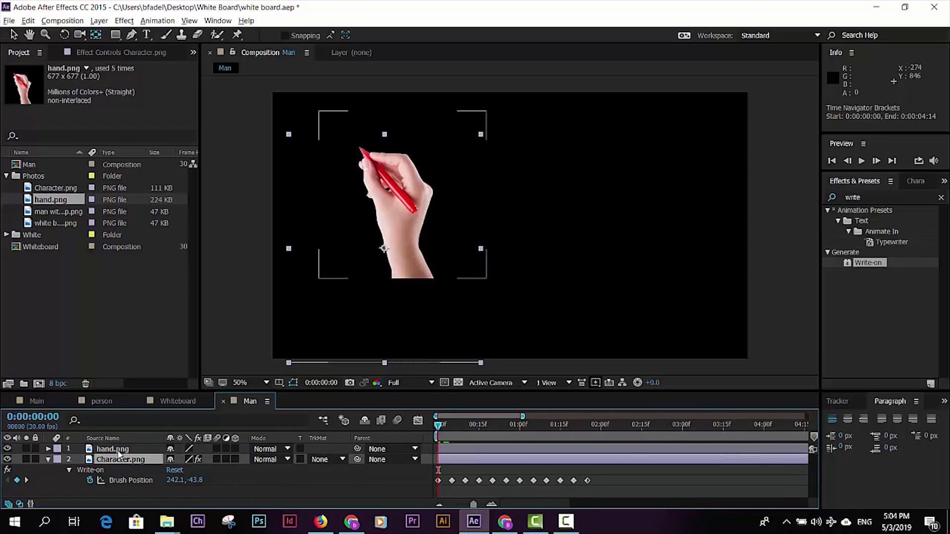
pyautogui.click(120, 451)
# Step: Keyframe hand.png's Position from frame 0, placing the pen on the stroke every 5 frames through frame 25
pyautogui.press('p')
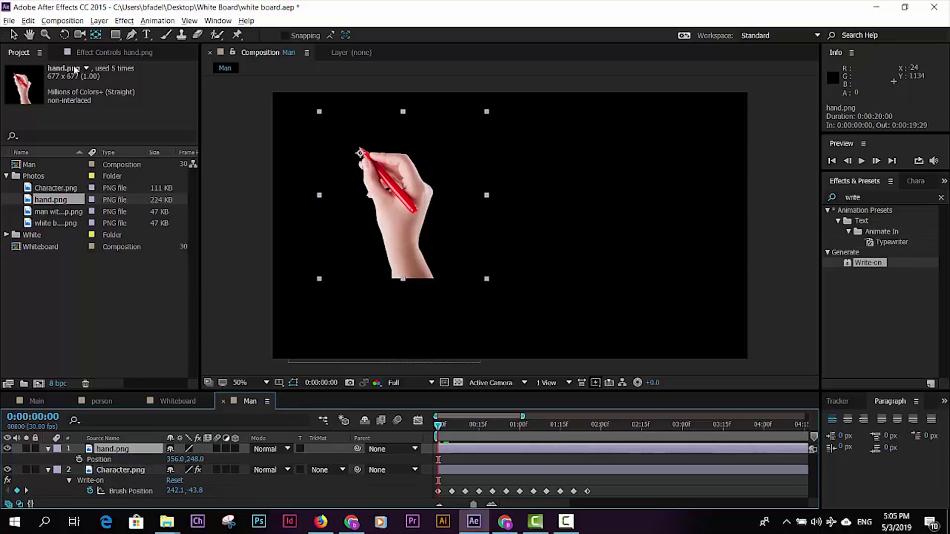
pyautogui.click(79, 459)
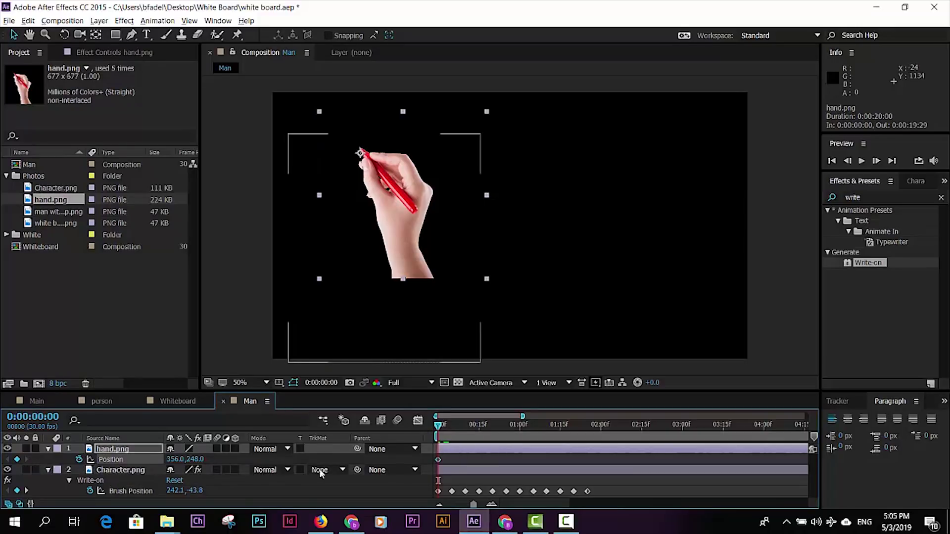
pyautogui.press('k')
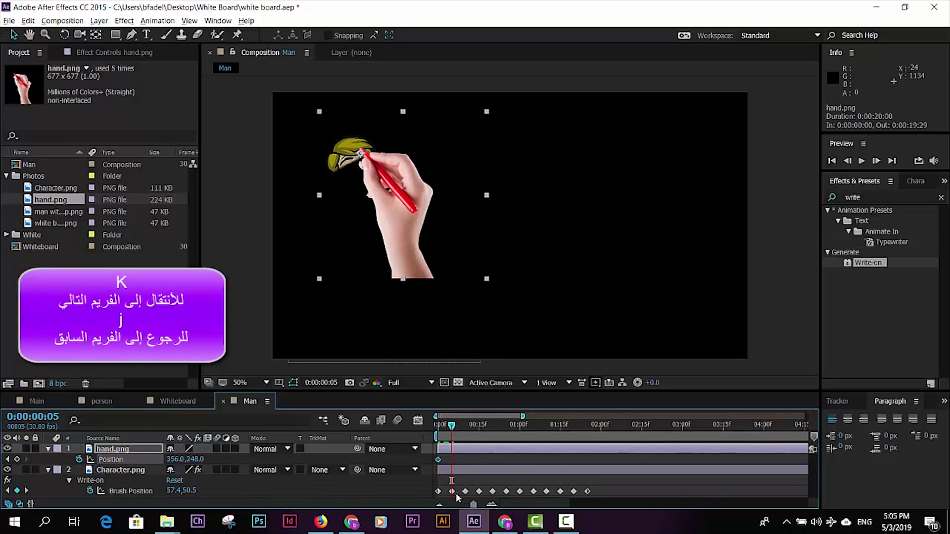
pyautogui.moveTo(453, 497)
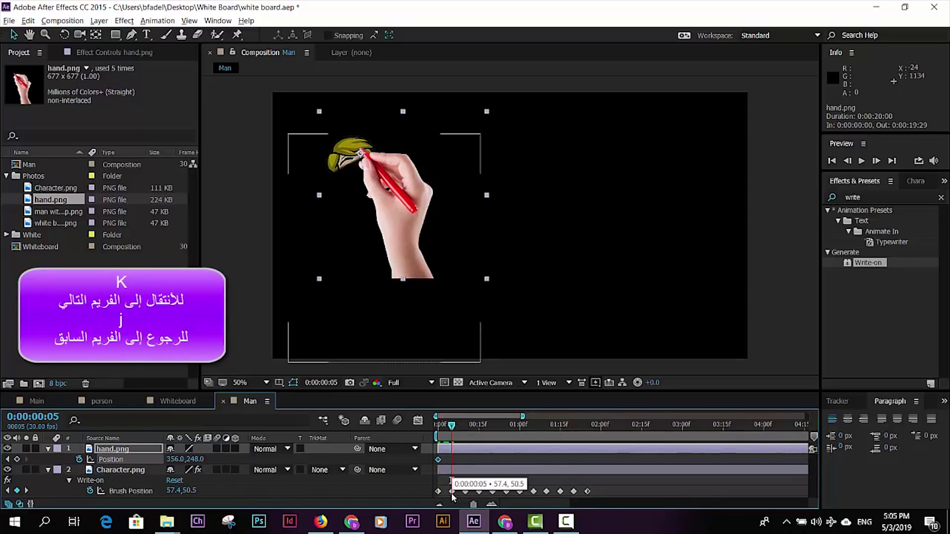
pyautogui.moveTo(374, 166); pyautogui.dragTo(342, 182)
pyautogui.press('k')
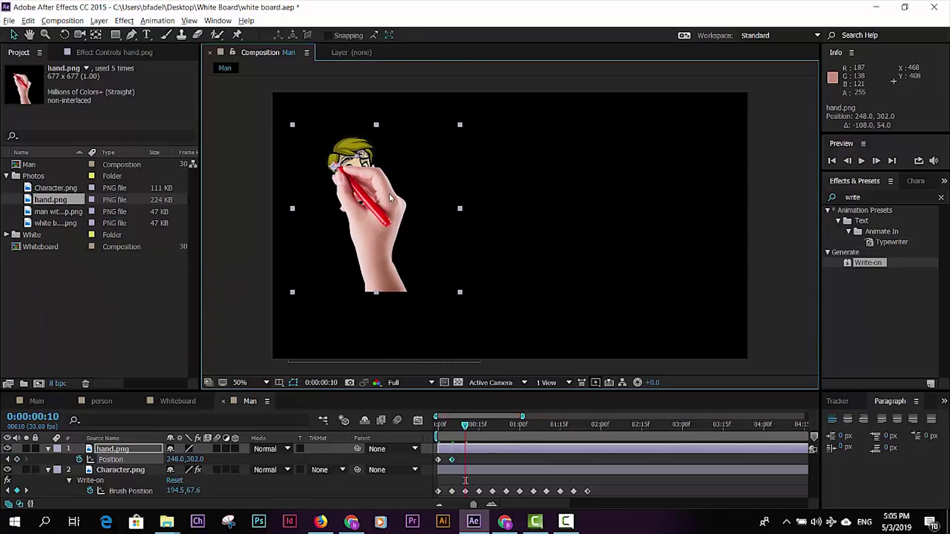
pyautogui.moveTo(361, 189); pyautogui.dragTo(400, 198)
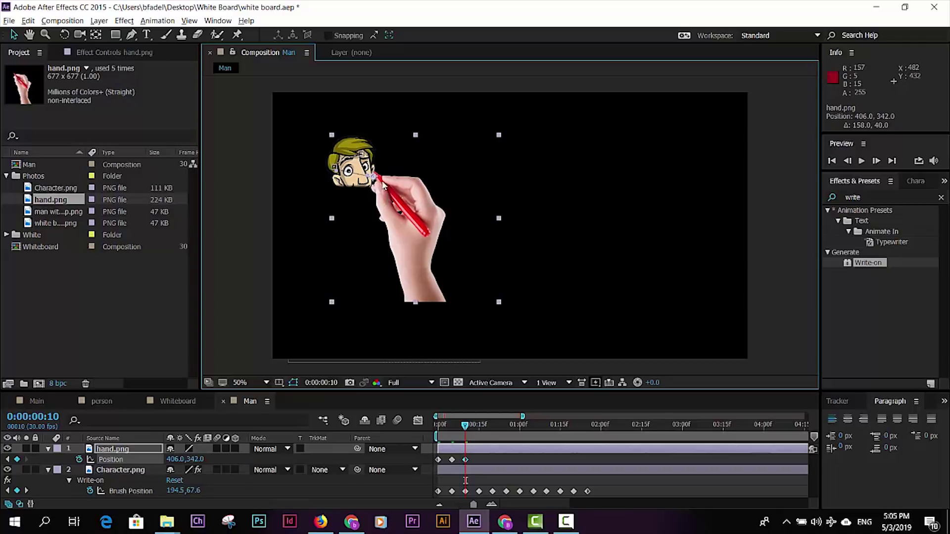
pyautogui.press('k')
pyautogui.moveTo(407, 207); pyautogui.dragTo(388, 236)
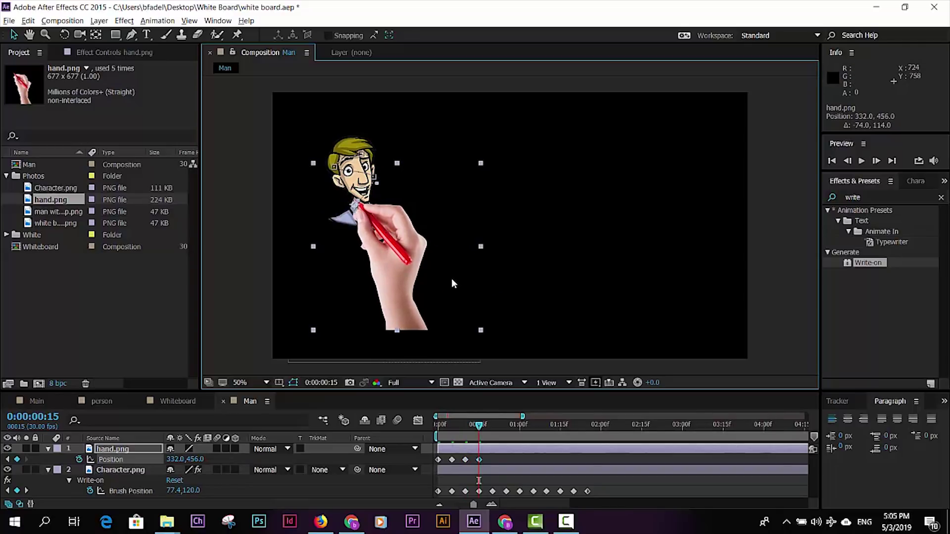
pyautogui.press('k')
pyautogui.moveTo(416, 242); pyautogui.dragTo(363, 281)
pyautogui.press('k')
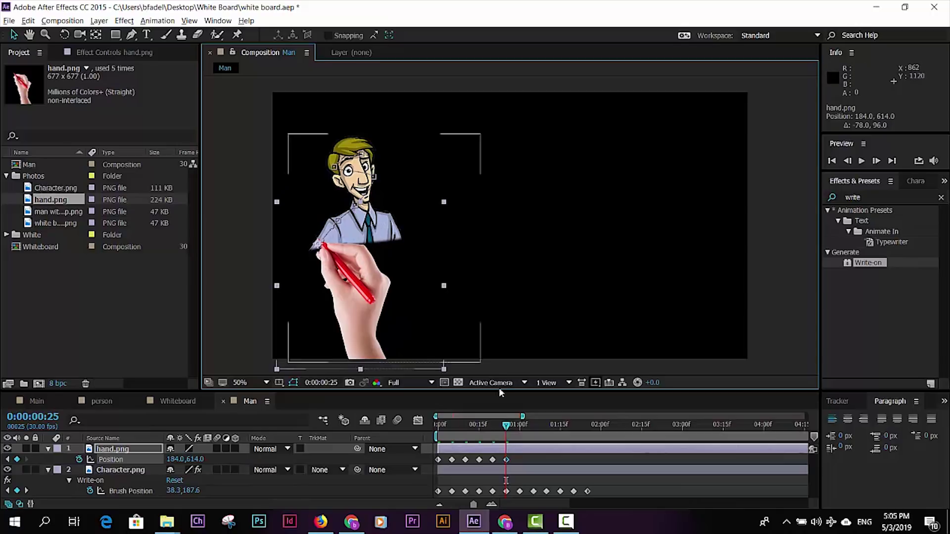
# Step: Add hand Position keyframes tracing the shirt and both arms, through 1:10
pyautogui.moveTo(507, 426); pyautogui.dragTo(513, 426)
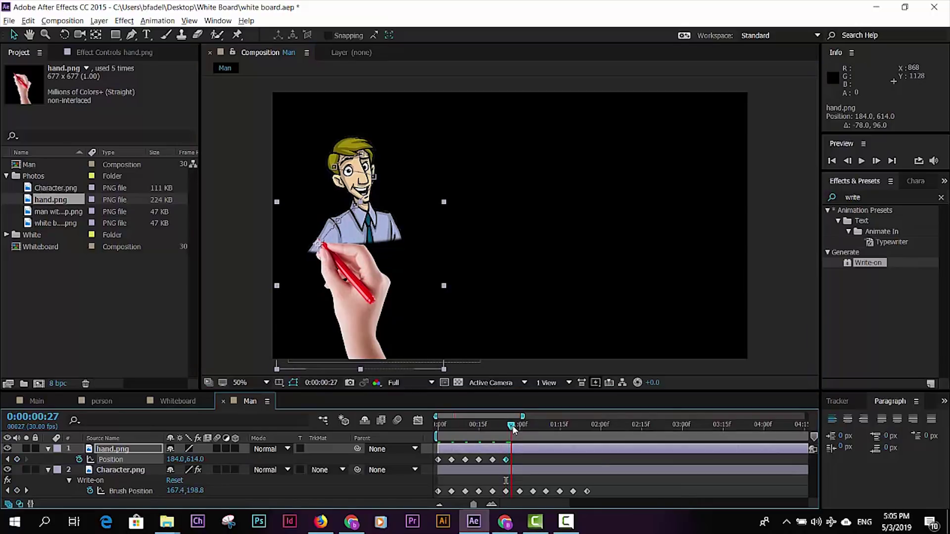
pyautogui.moveTo(335, 271); pyautogui.dragTo(402, 261)
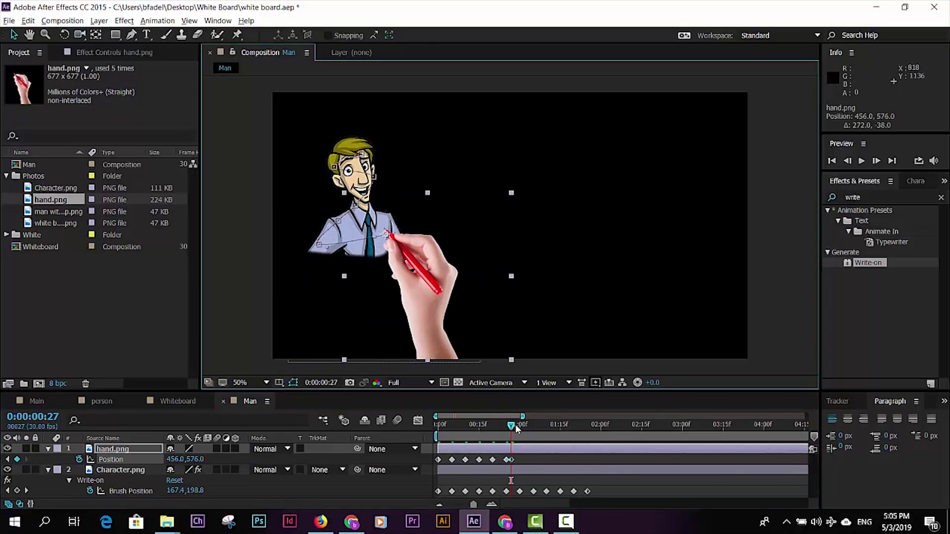
pyautogui.moveTo(515, 423); pyautogui.dragTo(518, 426)
pyautogui.moveTo(417, 270); pyautogui.dragTo(498, 293)
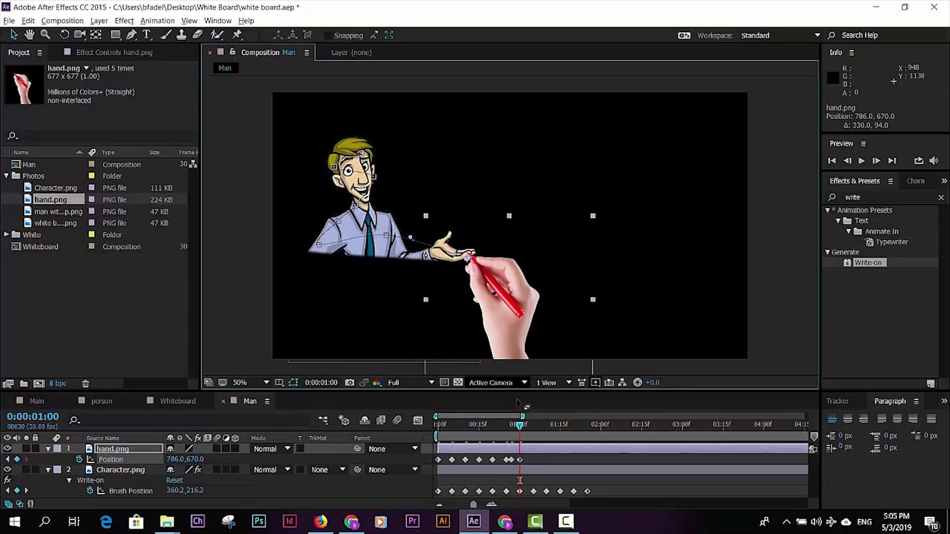
pyautogui.moveTo(520, 425); pyautogui.dragTo(528, 428)
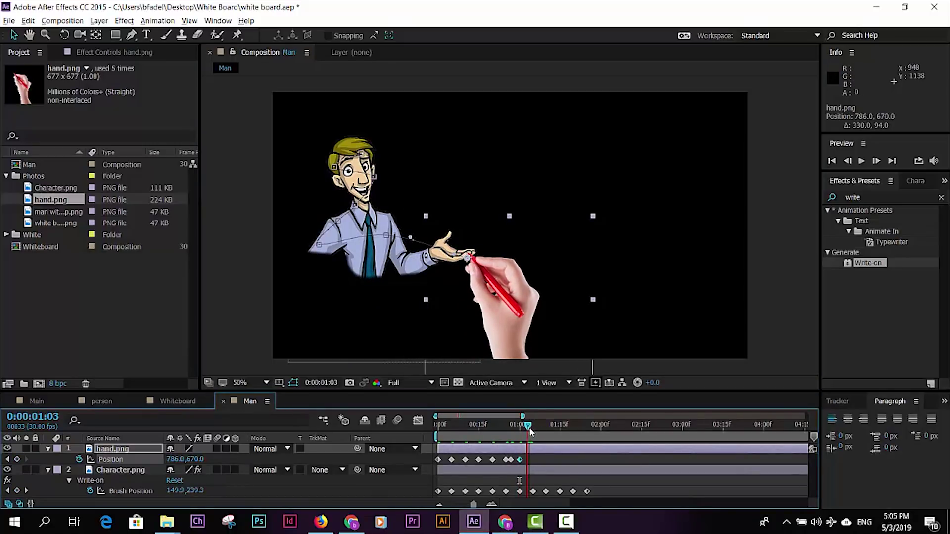
pyautogui.moveTo(530, 428); pyautogui.dragTo(533, 427)
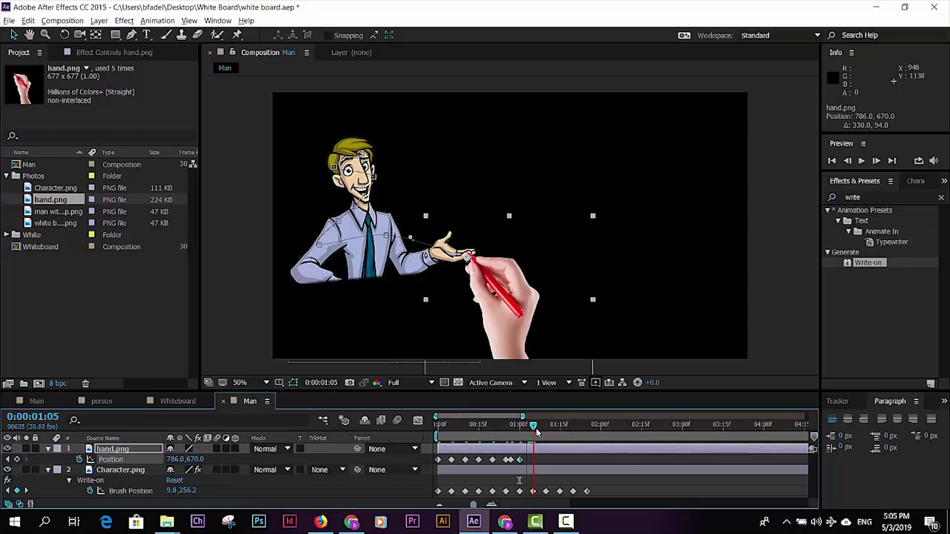
pyautogui.moveTo(500, 299); pyautogui.dragTo(346, 317)
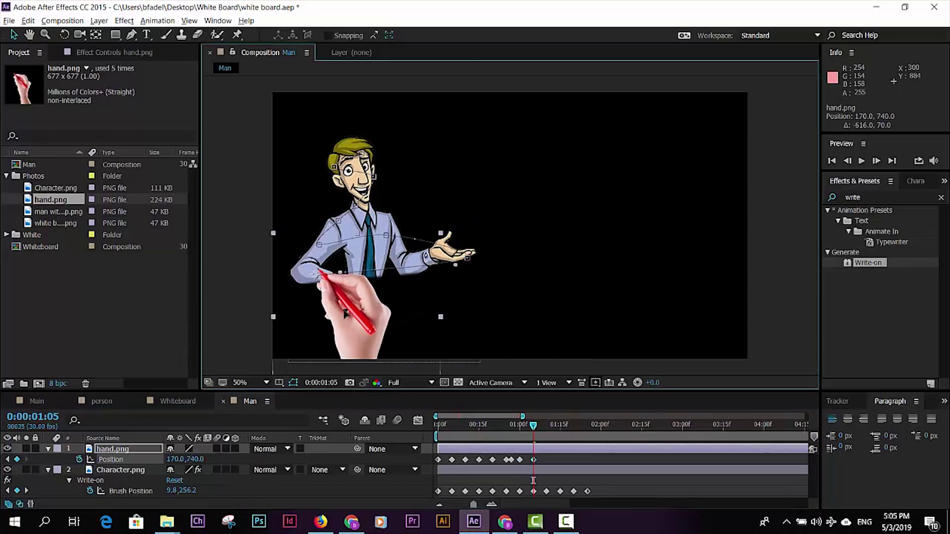
pyautogui.moveTo(541, 424); pyautogui.dragTo(546, 424)
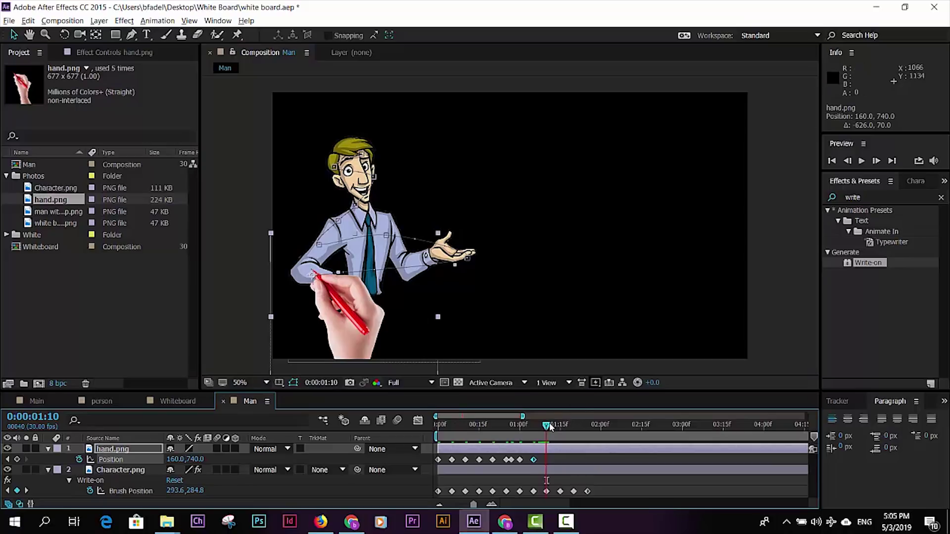
pyautogui.moveTo(545, 426); pyautogui.dragTo(548, 426)
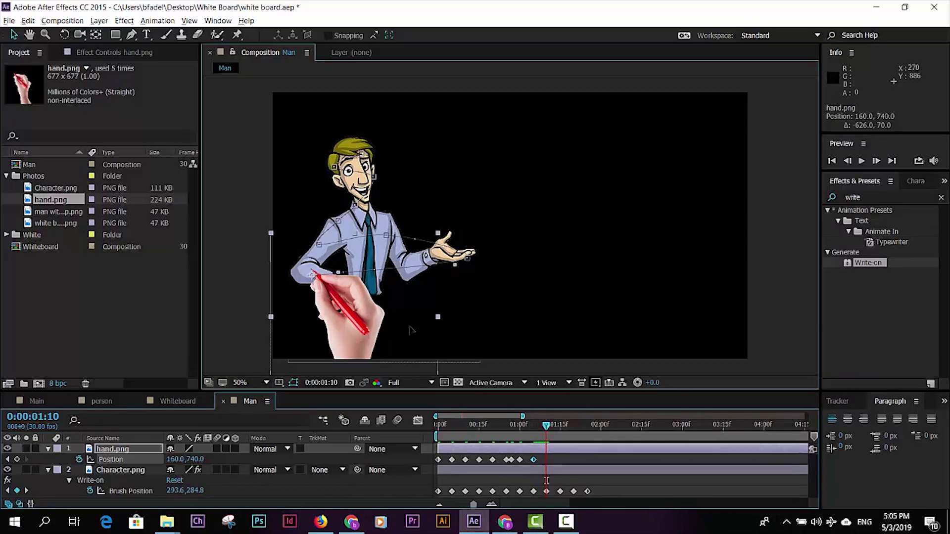
pyautogui.moveTo(338, 304)
pyautogui.mouseDown()
pyautogui.moveTo(442, 326)
pyautogui.moveTo(443, 315)
pyautogui.mouseUp()
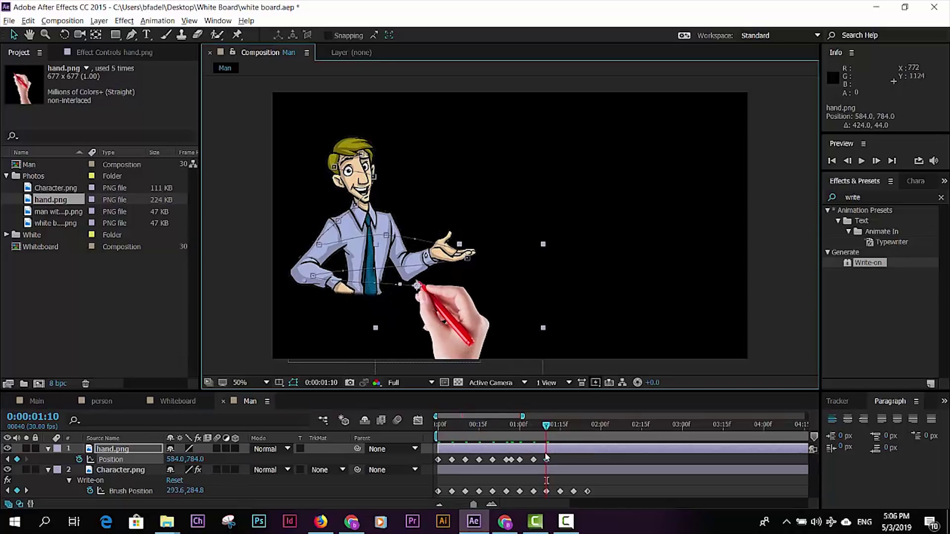
# Step: Continue the pen over the belt, trousers and legs to 2:00, then rewind and zoom the timeline out
pyautogui.moveTo(547, 429); pyautogui.dragTo(560, 426)
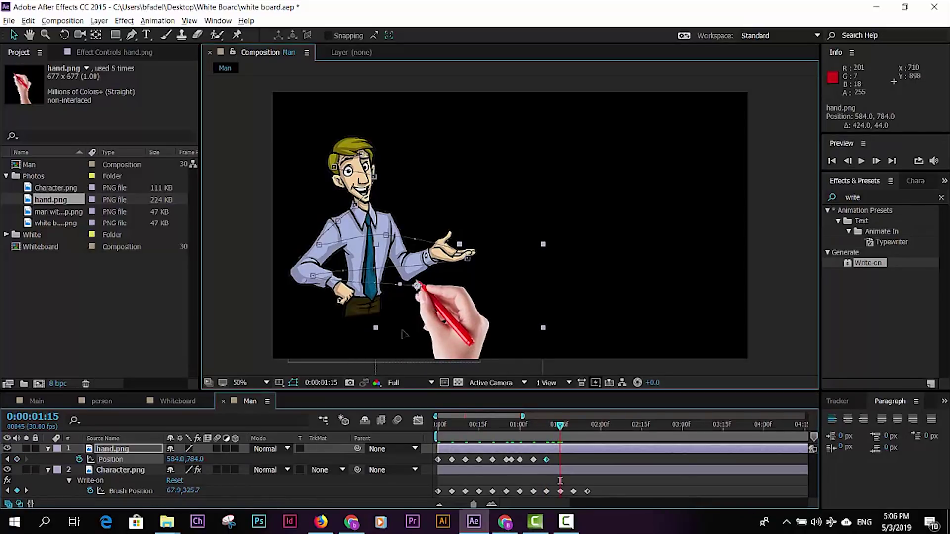
pyautogui.moveTo(440, 318); pyautogui.dragTo(379, 344)
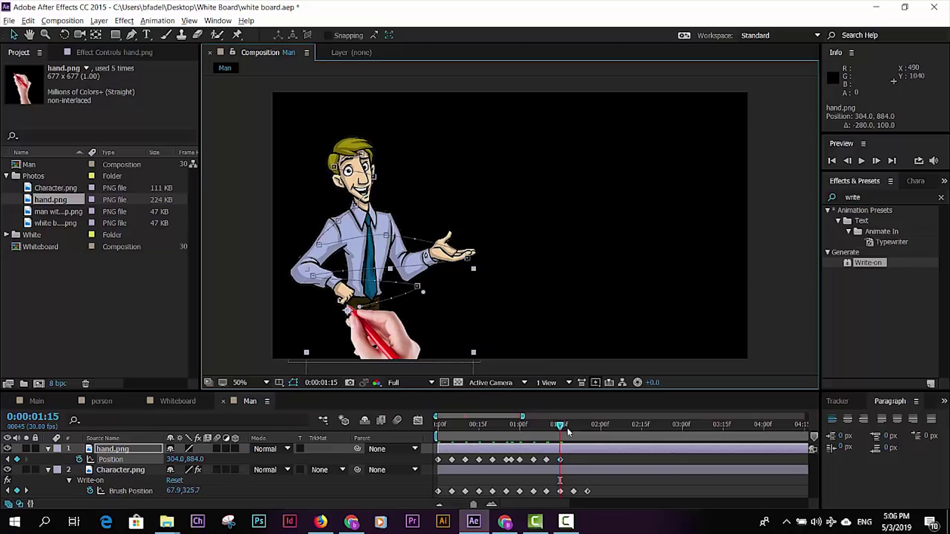
pyautogui.moveTo(568, 432); pyautogui.dragTo(579, 435)
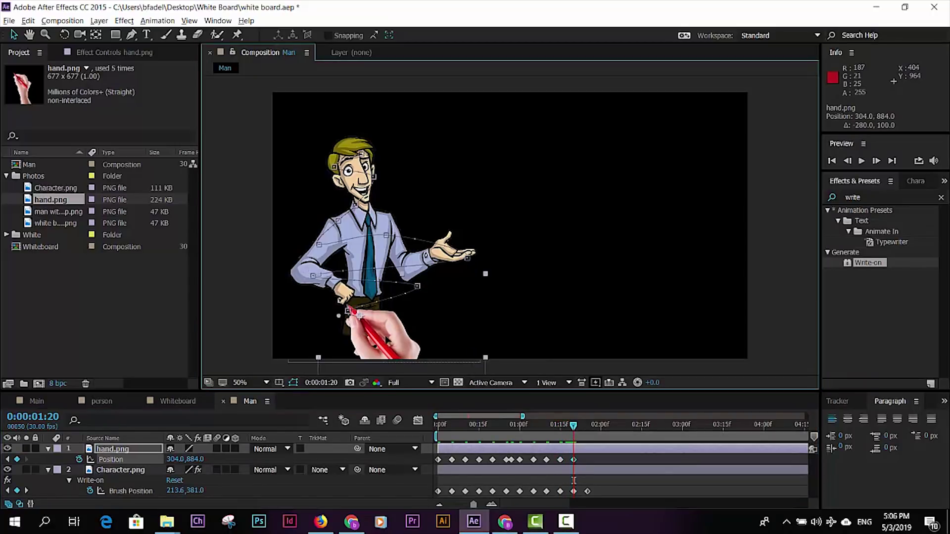
pyautogui.moveTo(391, 342)
pyautogui.mouseDown()
pyautogui.moveTo(423, 359)
pyautogui.moveTo(408, 353)
pyautogui.mouseUp()
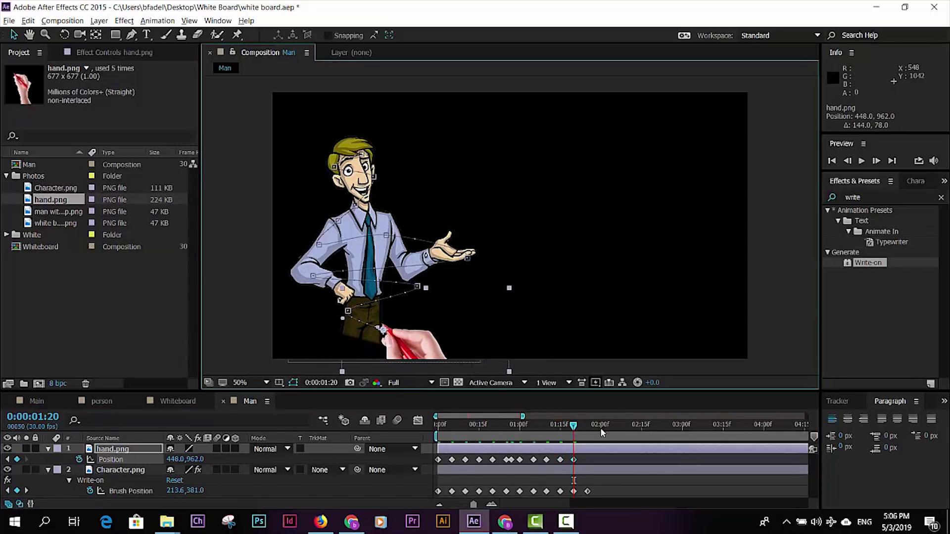
pyautogui.moveTo(578, 431); pyautogui.dragTo(588, 431)
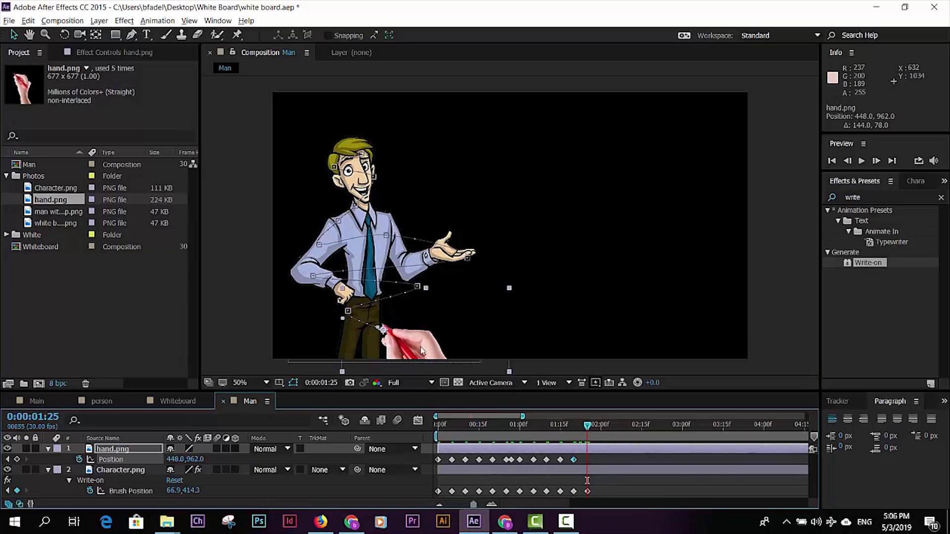
pyautogui.moveTo(405, 345); pyautogui.dragTo(359, 362)
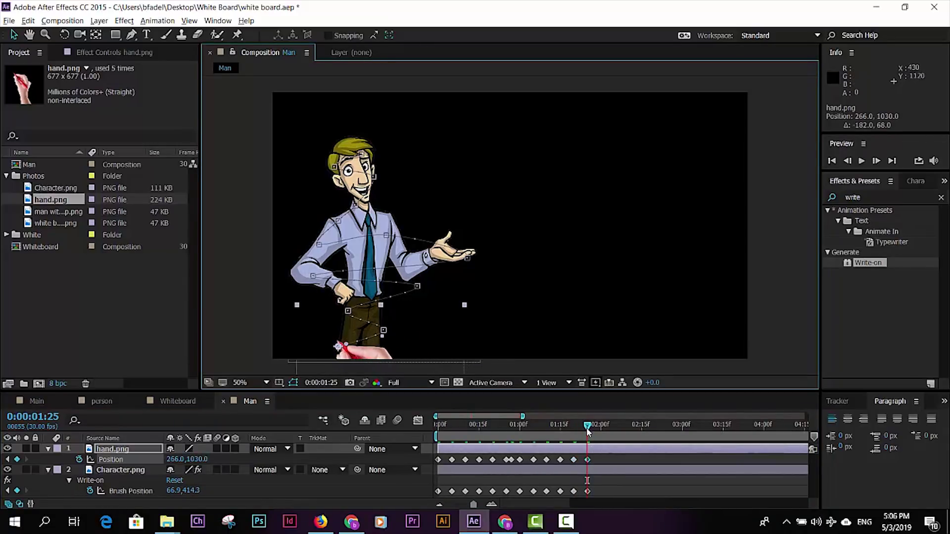
pyautogui.moveTo(587, 430); pyautogui.dragTo(599, 427)
pyautogui.moveTo(373, 363); pyautogui.dragTo(383, 386)
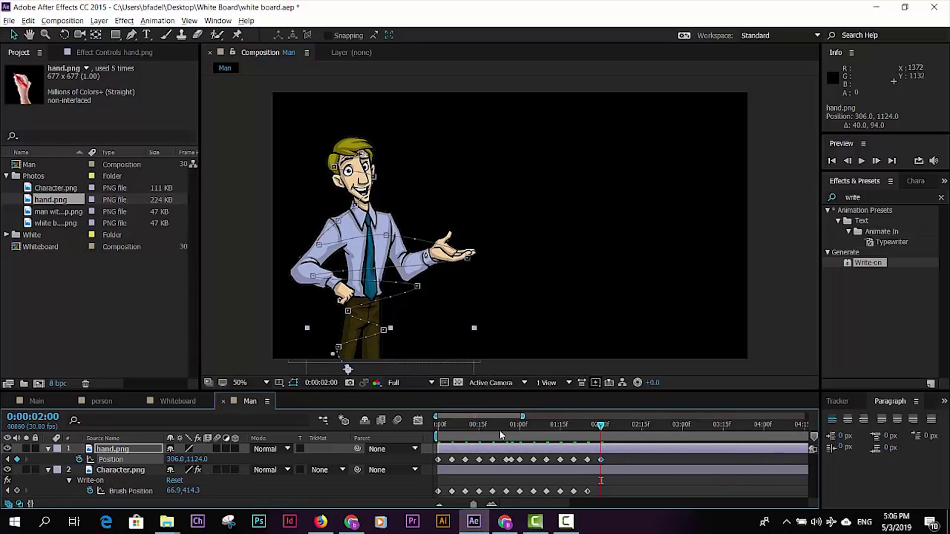
pyautogui.moveTo(500, 436); pyautogui.dragTo(412, 433)
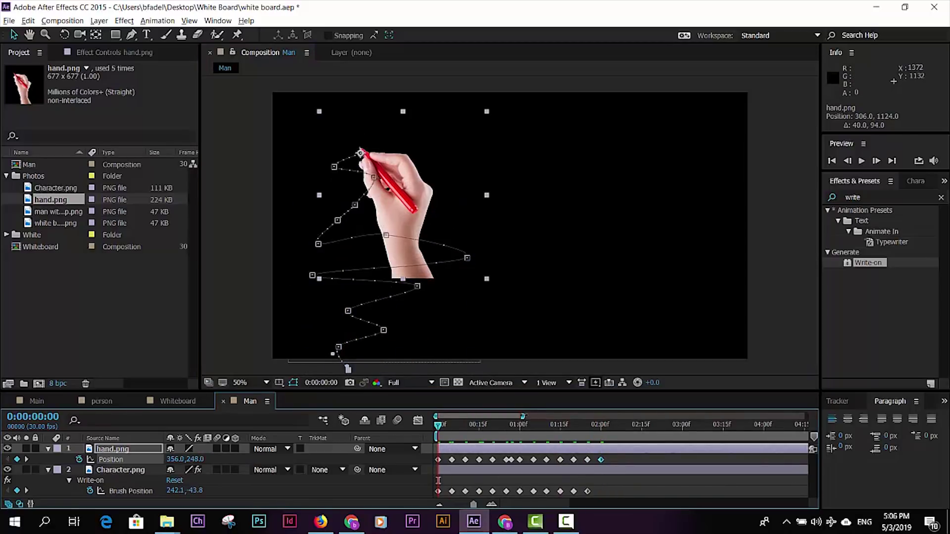
pyautogui.moveTo(523, 416); pyautogui.dragTo(635, 416)
# Step: Play back the Man composition, scrub through the head being drawn, and replay it from the start
pyautogui.click(689, 489)
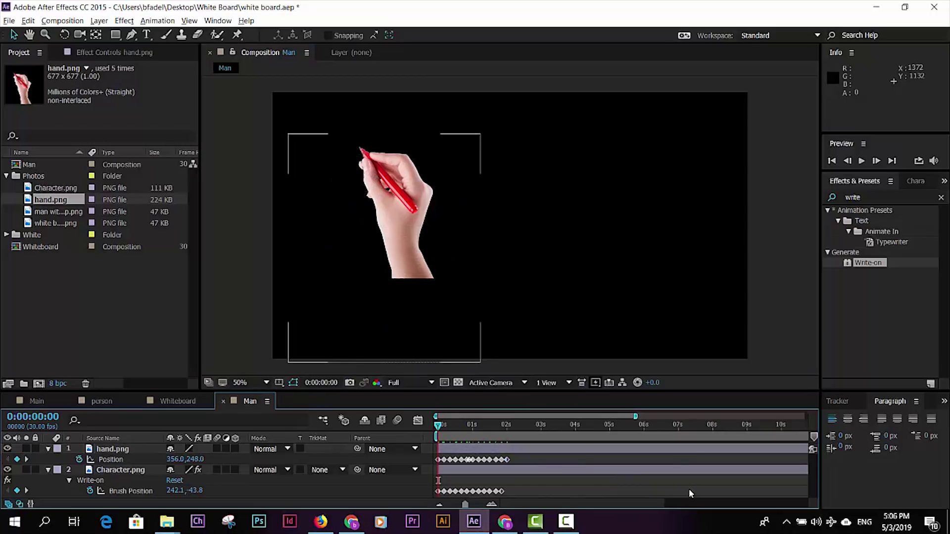
pyautogui.press('space')
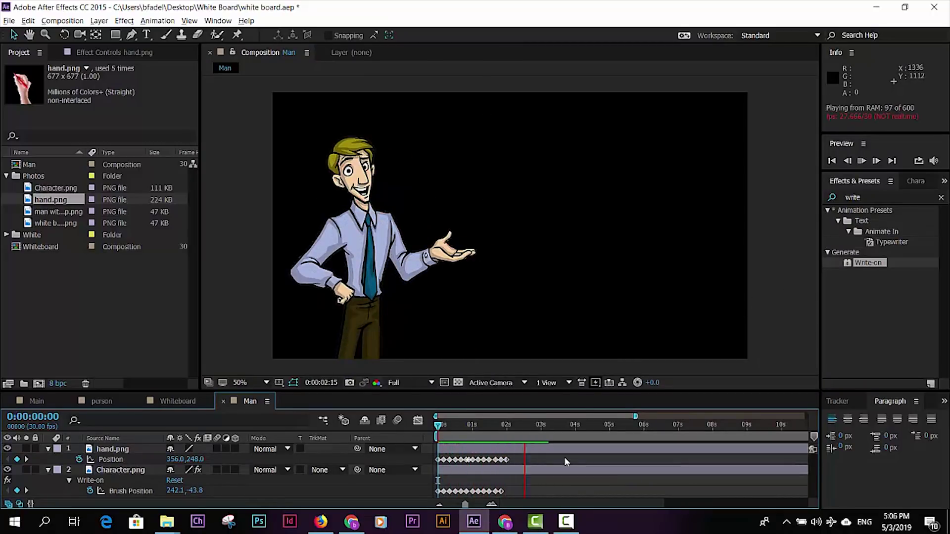
pyautogui.press('space')
pyautogui.press('space')
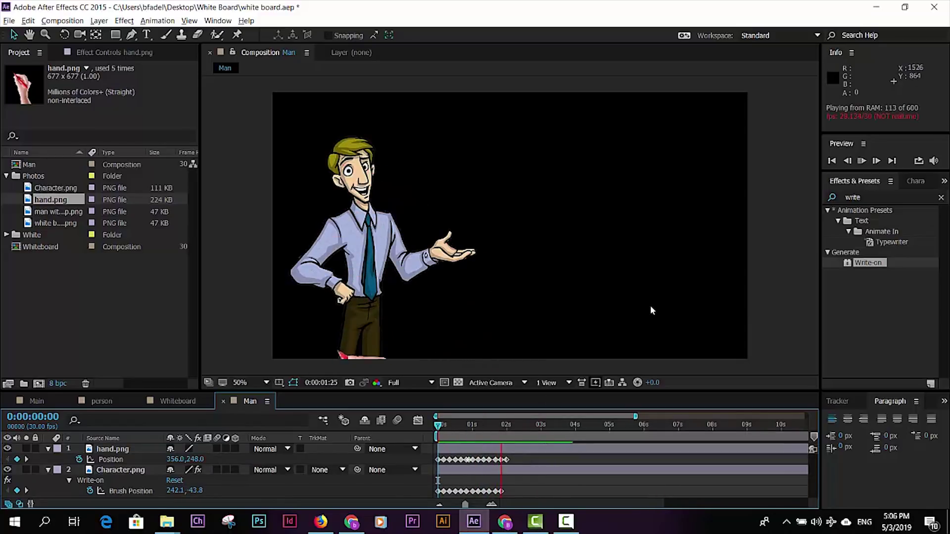
pyautogui.press('space')
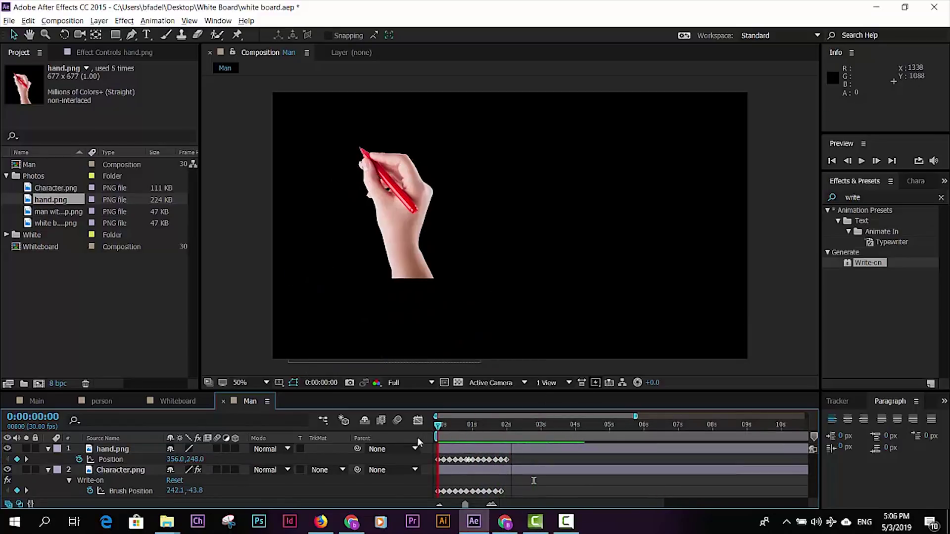
pyautogui.moveTo(435, 441); pyautogui.dragTo(437, 442)
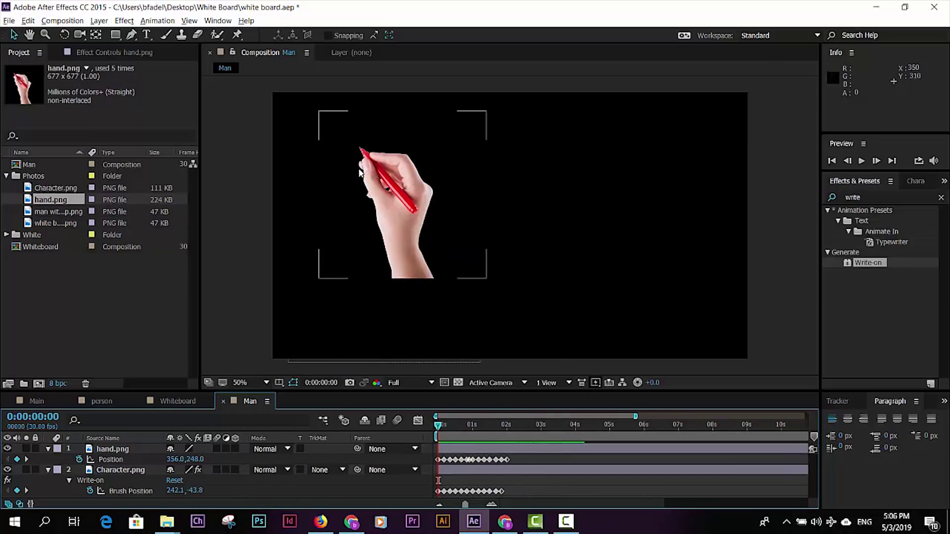
pyautogui.click(435, 299)
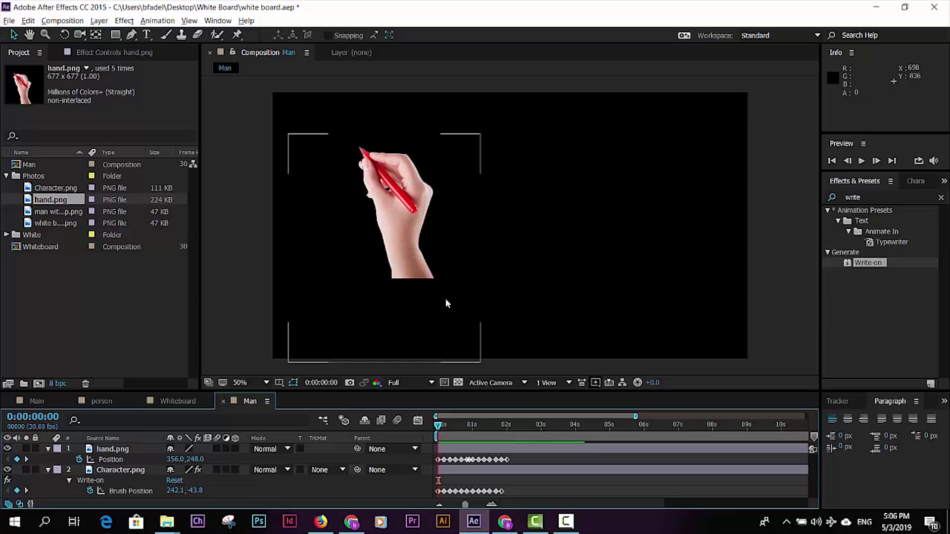
pyautogui.click(495, 304)
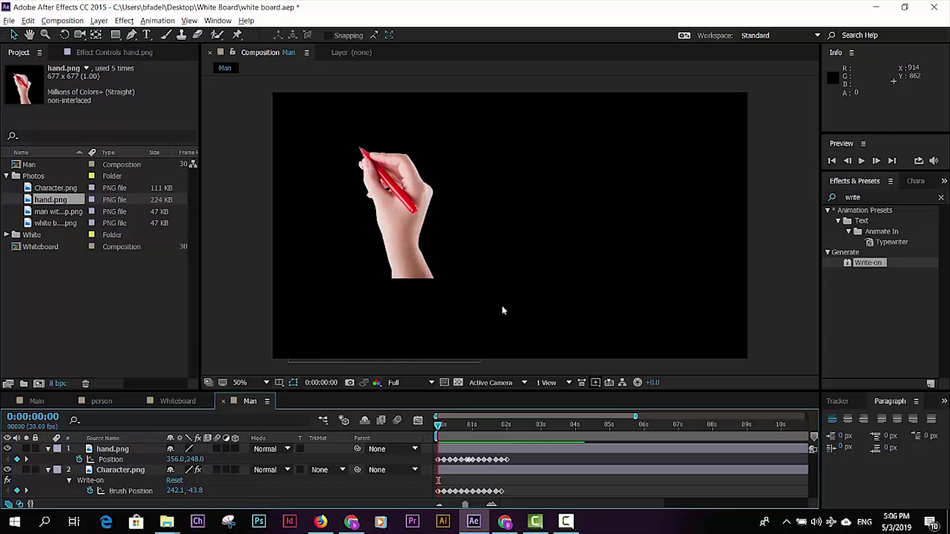
pyautogui.moveTo(439, 424); pyautogui.dragTo(469, 432)
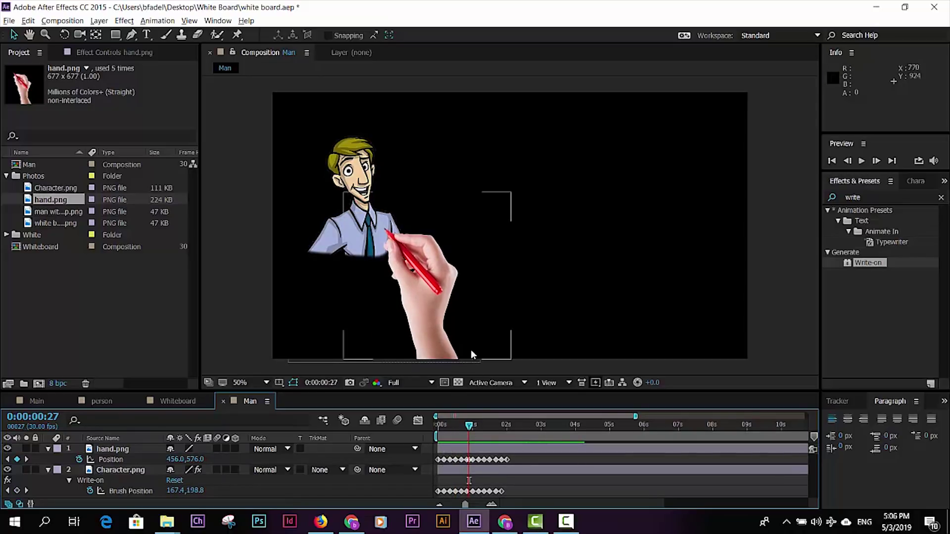
pyautogui.press('space')
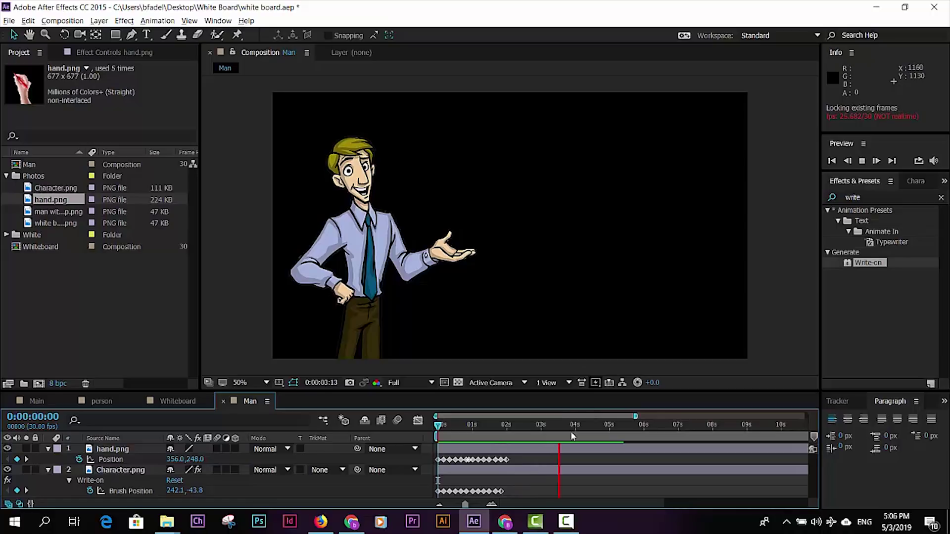
pyautogui.press('space')
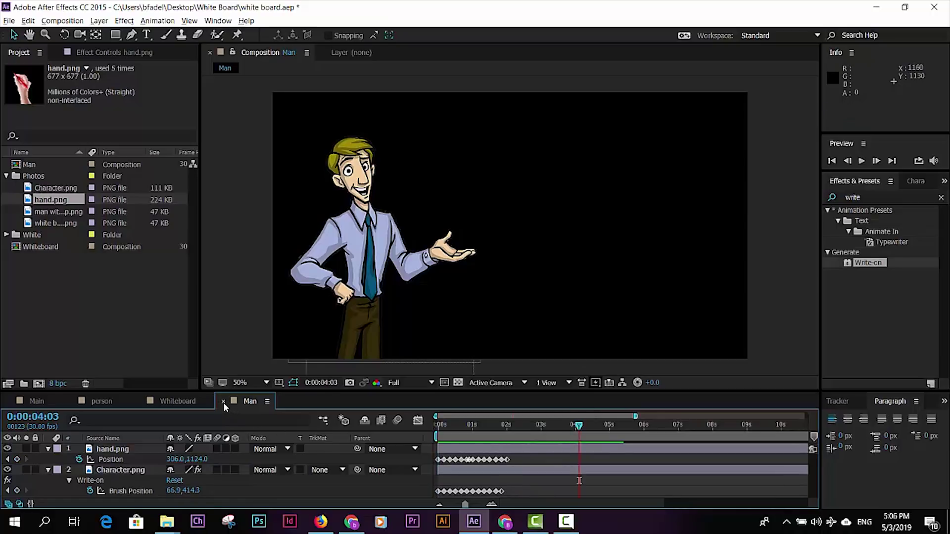
# Step: Close the Man tab and add the Man composition into the Whiteboard comp, then preview it
pyautogui.click(223, 401)
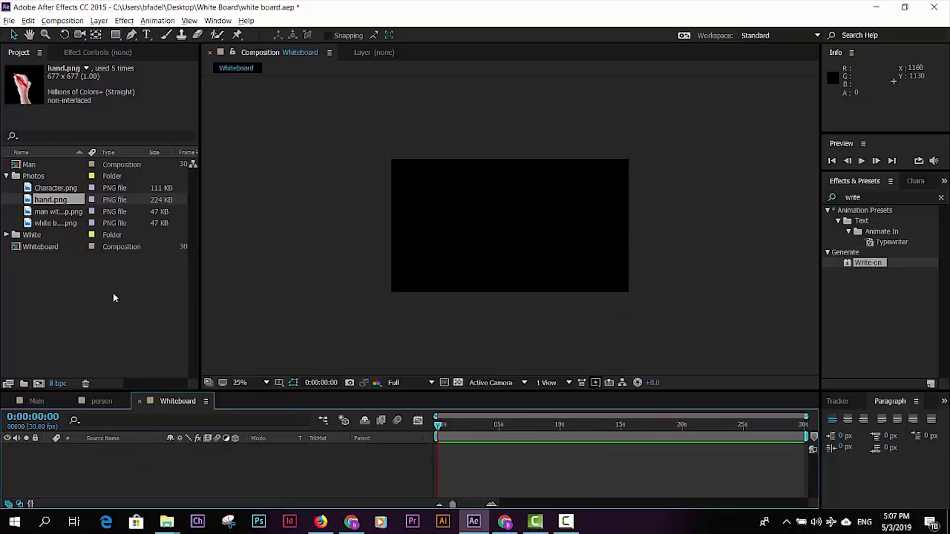
pyautogui.click(45, 247)
pyautogui.moveTo(30, 164); pyautogui.dragTo(157, 465)
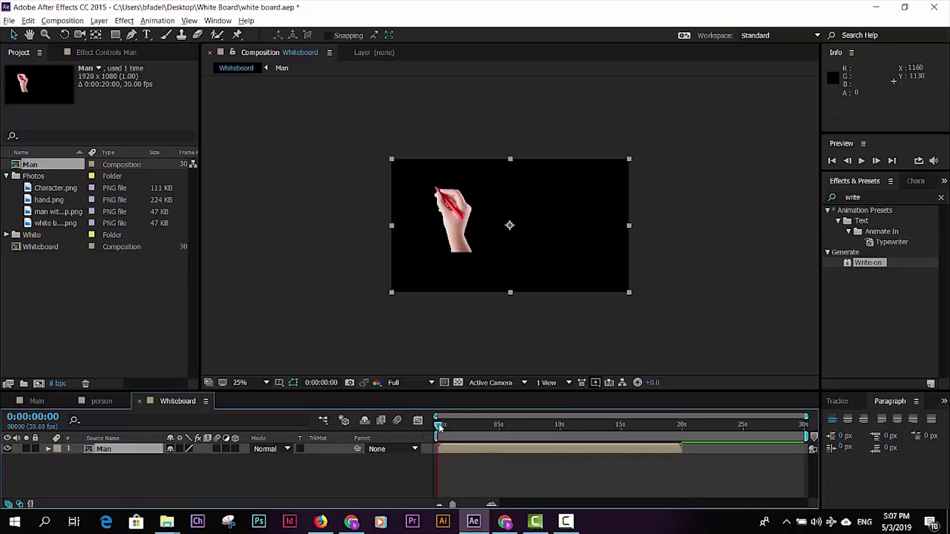
pyautogui.press('space')
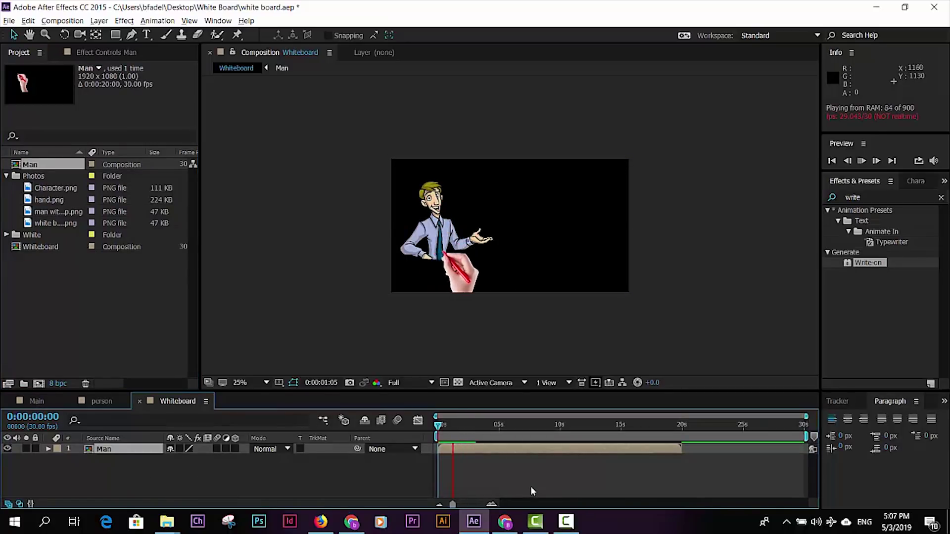
pyautogui.press('space')
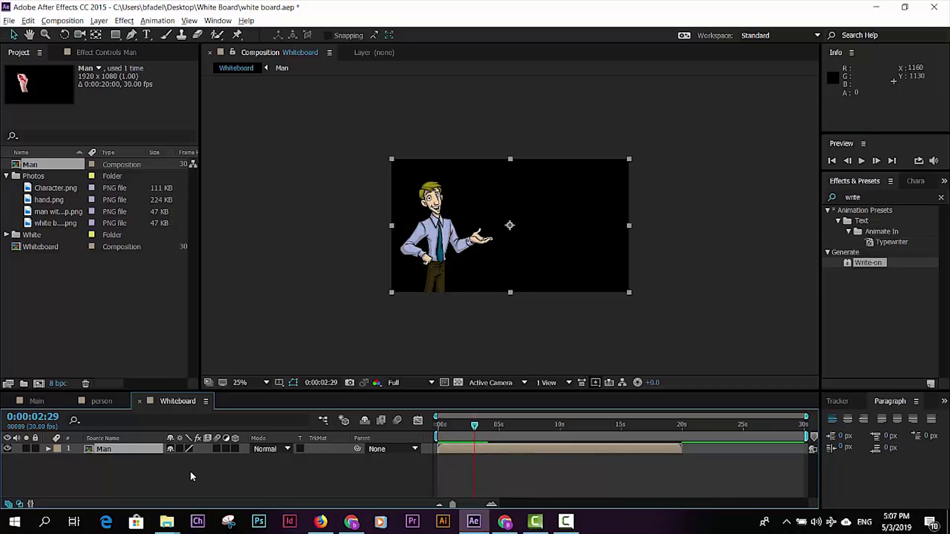
# Step: Add a blue solid layer below the Man layer and preview from the start
pyautogui.rightClick(152, 474)
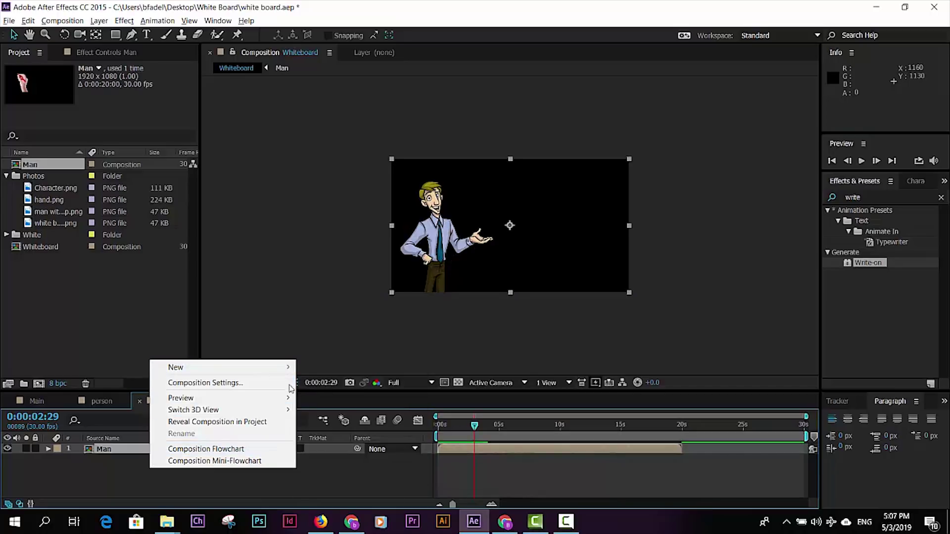
pyautogui.moveTo(278, 372)
pyautogui.click(347, 407)
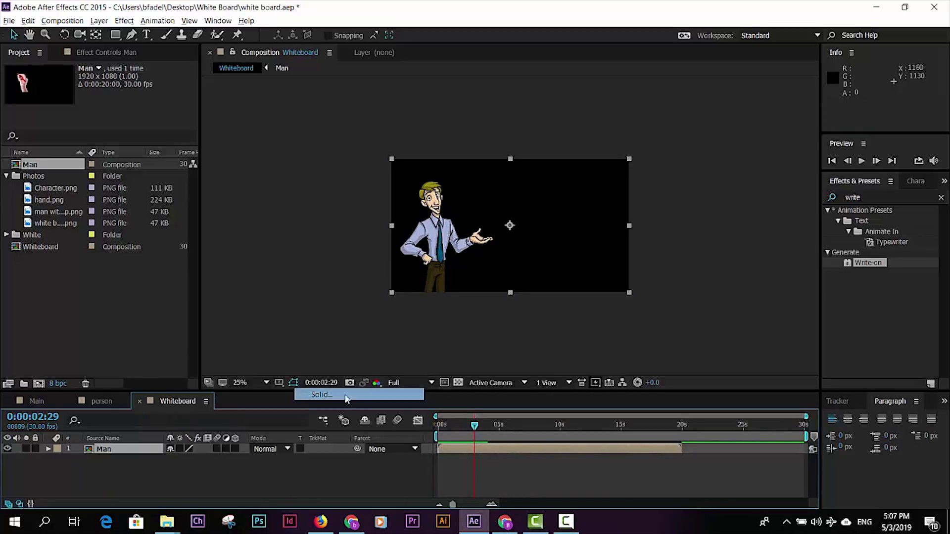
pyautogui.press('Return')
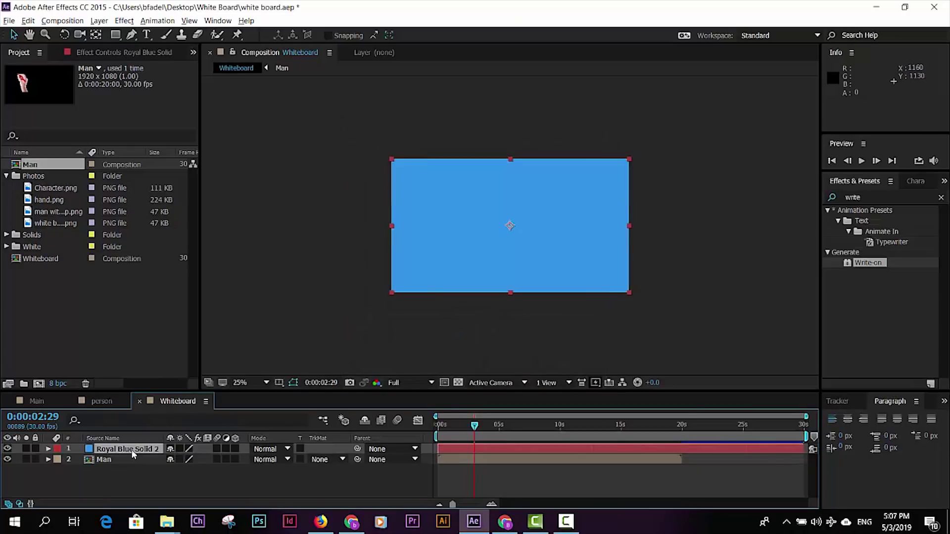
pyautogui.hotkey('ctrl', 'shift', '[')
pyautogui.press('Home')
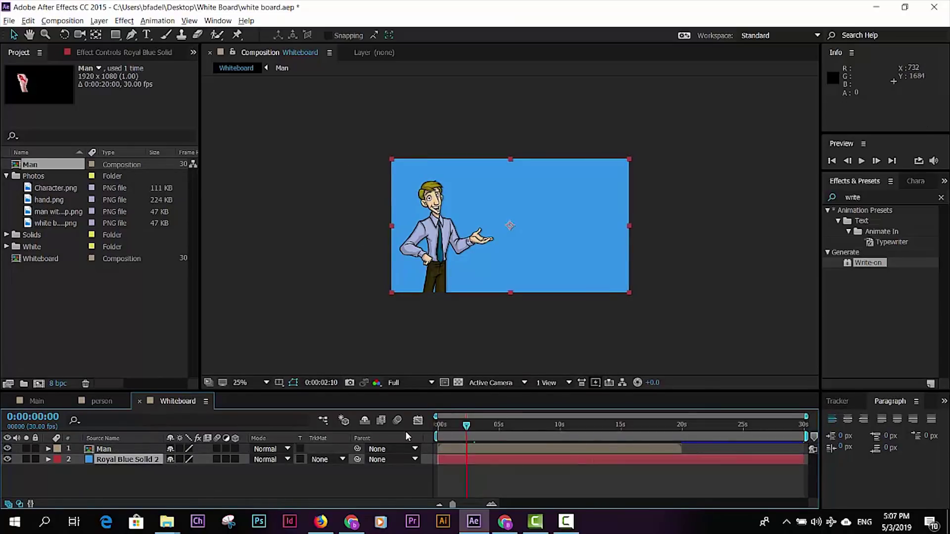
pyautogui.press('space')
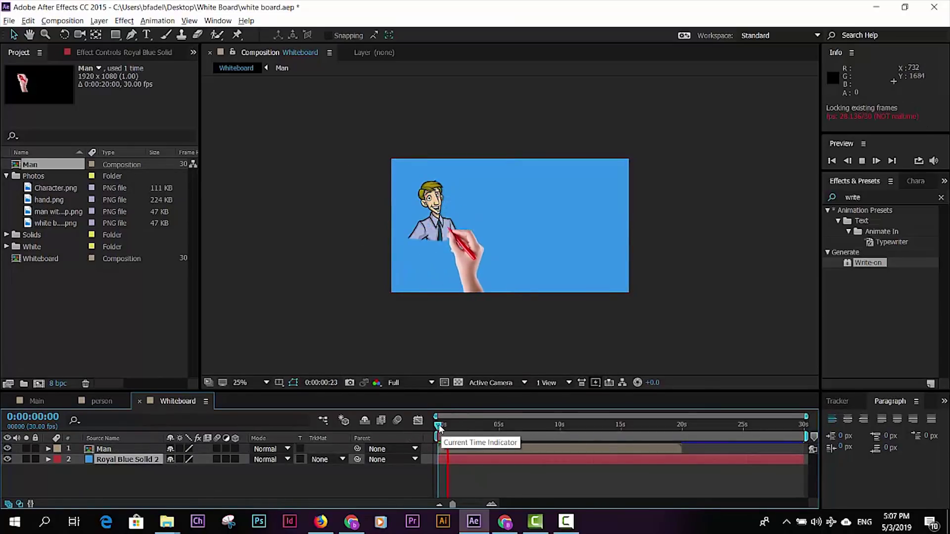
pyautogui.press('space')
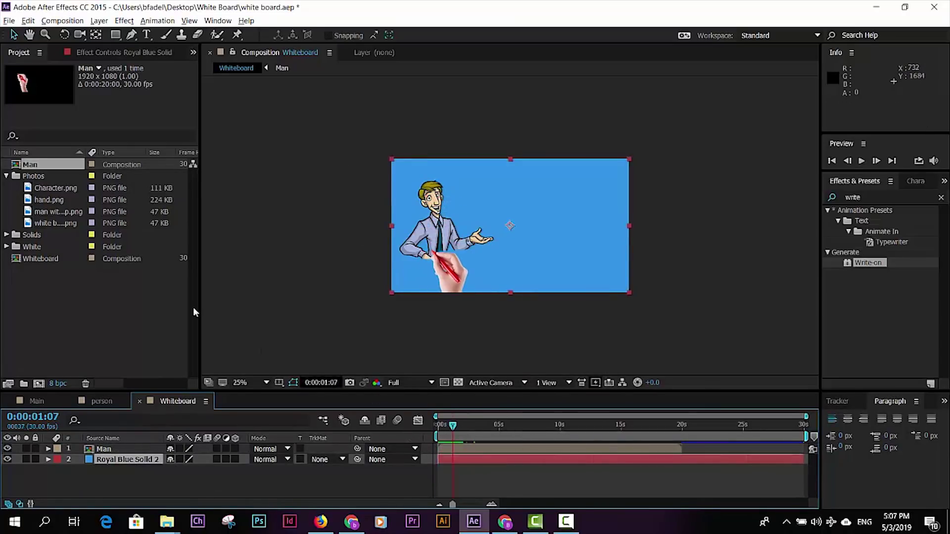
# Step: Place white board.png between Man and the solid, scale it to 314%, and preview
pyautogui.click(56, 223)
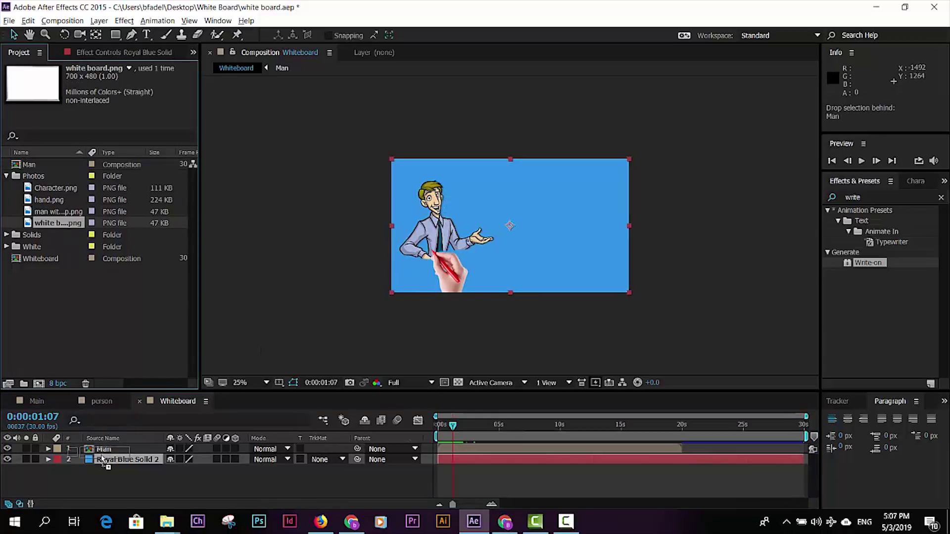
pyautogui.moveTo(84, 330); pyautogui.dragTo(106, 459)
pyautogui.press('s')
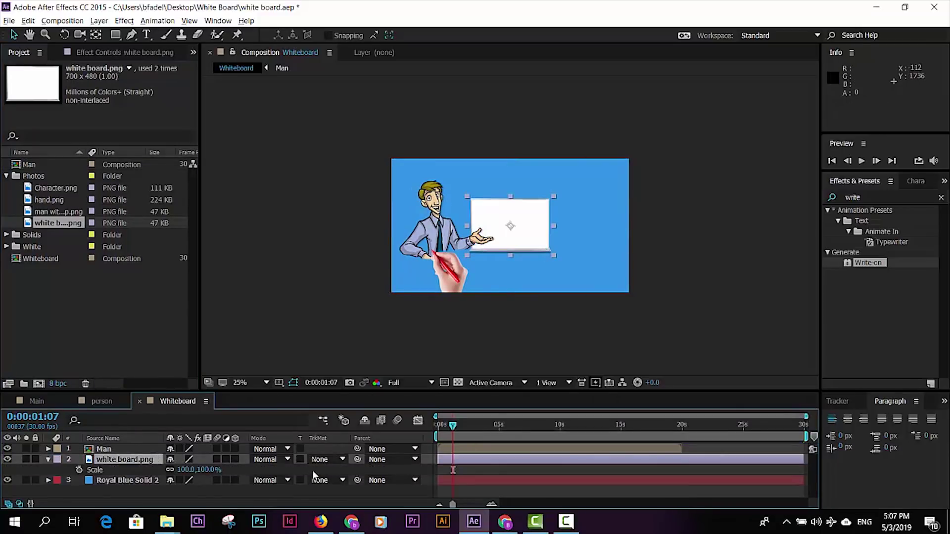
pyautogui.moveTo(211, 475); pyautogui.dragTo(344, 471)
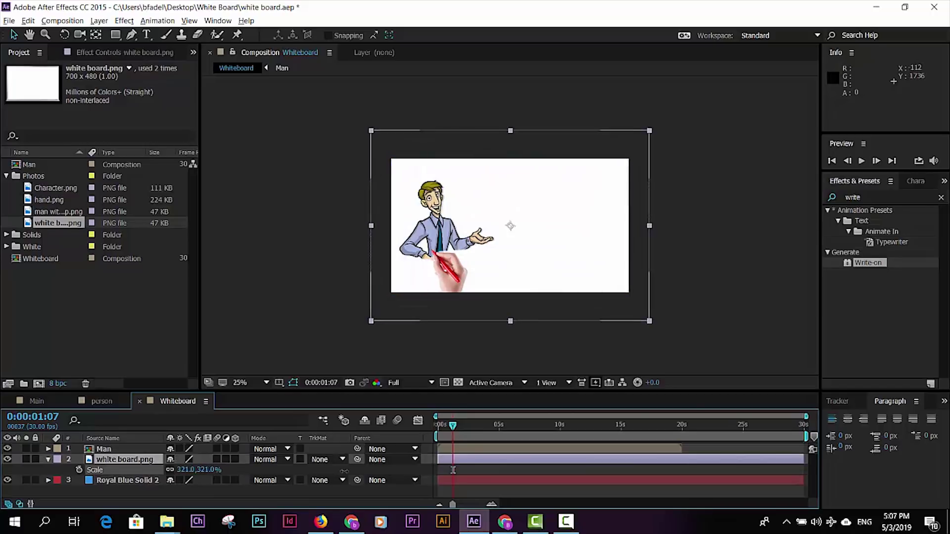
pyautogui.press('Return')
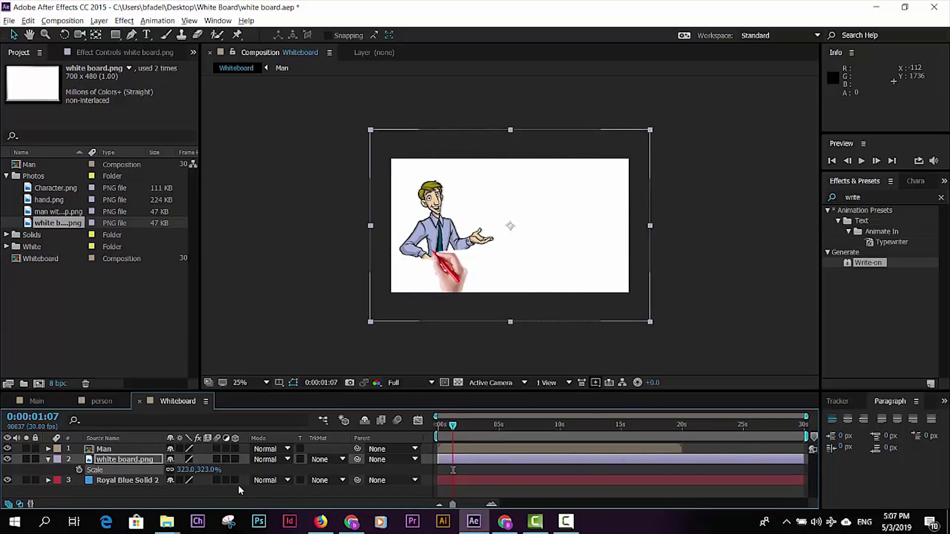
pyautogui.moveTo(208, 470)
pyautogui.mouseDown()
pyautogui.moveTo(203, 478)
pyautogui.moveTo(204, 470)
pyautogui.mouseUp()
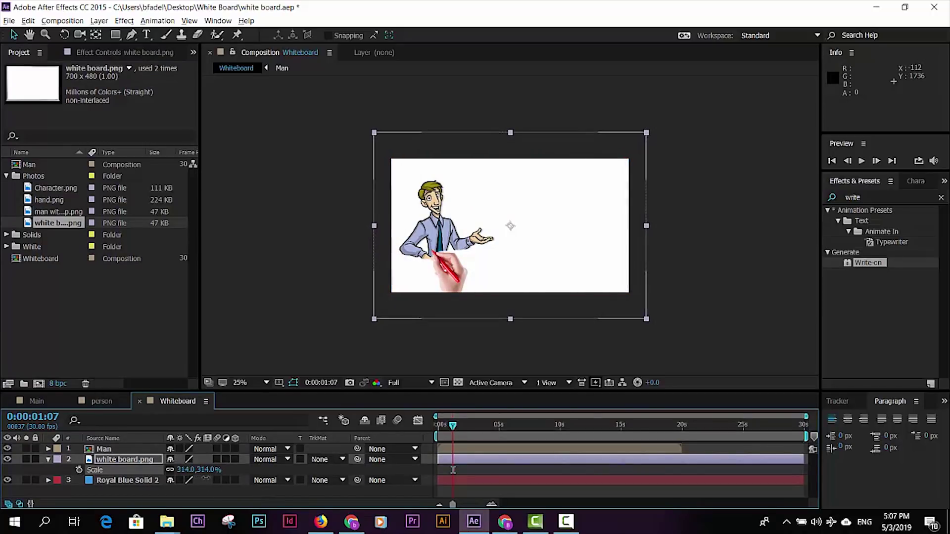
pyautogui.click(437, 428)
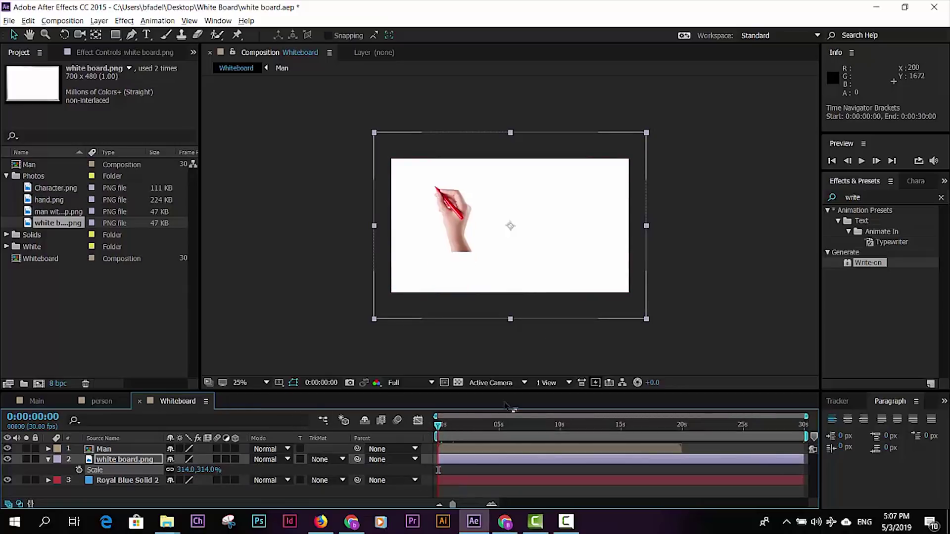
pyautogui.press('space')
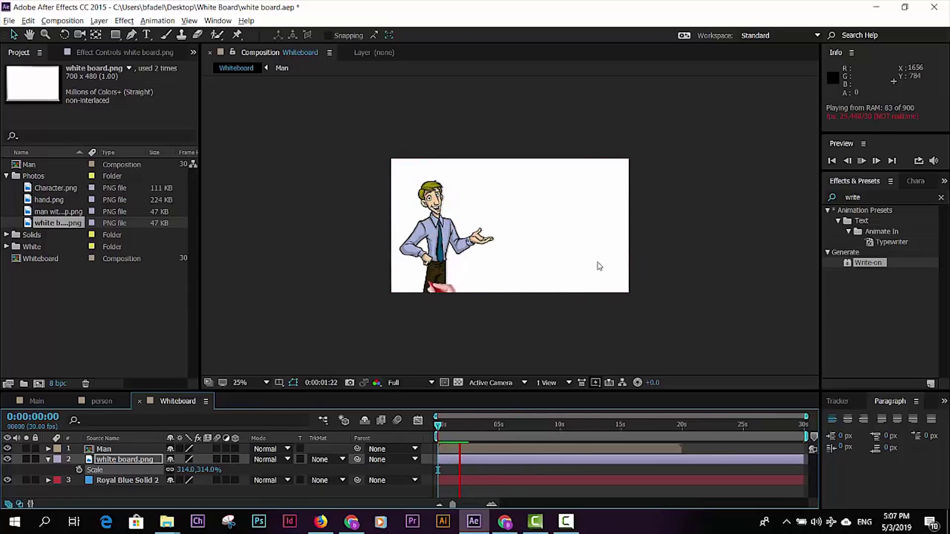
# Step: Create a new composition named Text1 and view it at 50%
pyautogui.press('space')
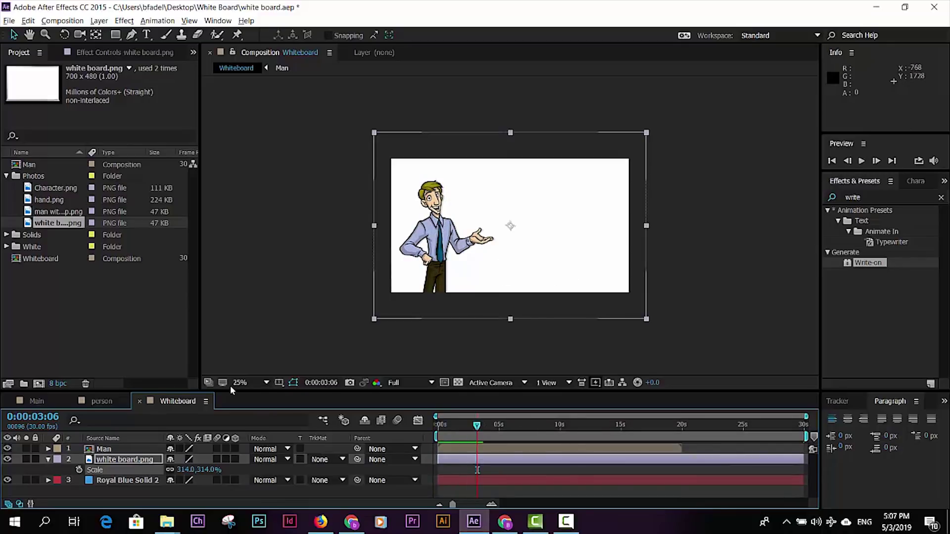
pyautogui.click(39, 384)
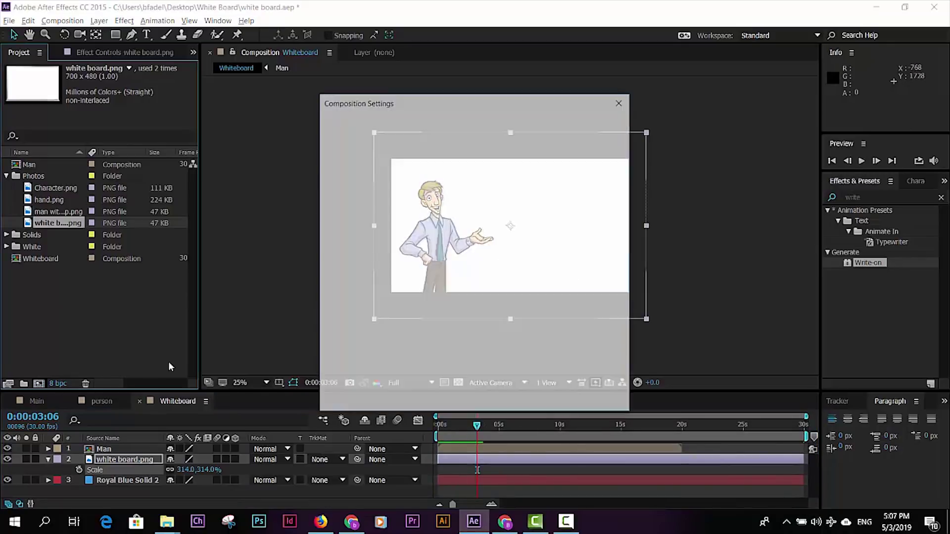
pyautogui.write('Text')
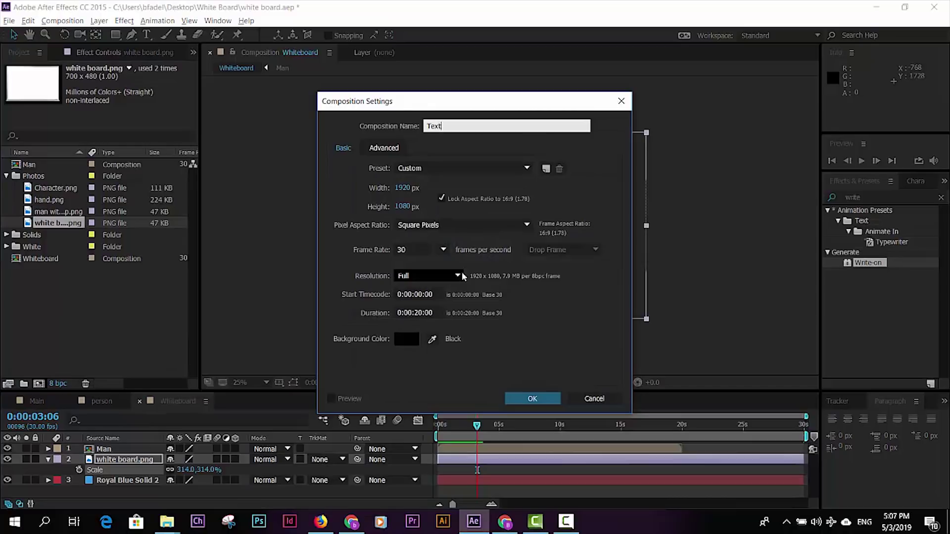
pyautogui.write('1')
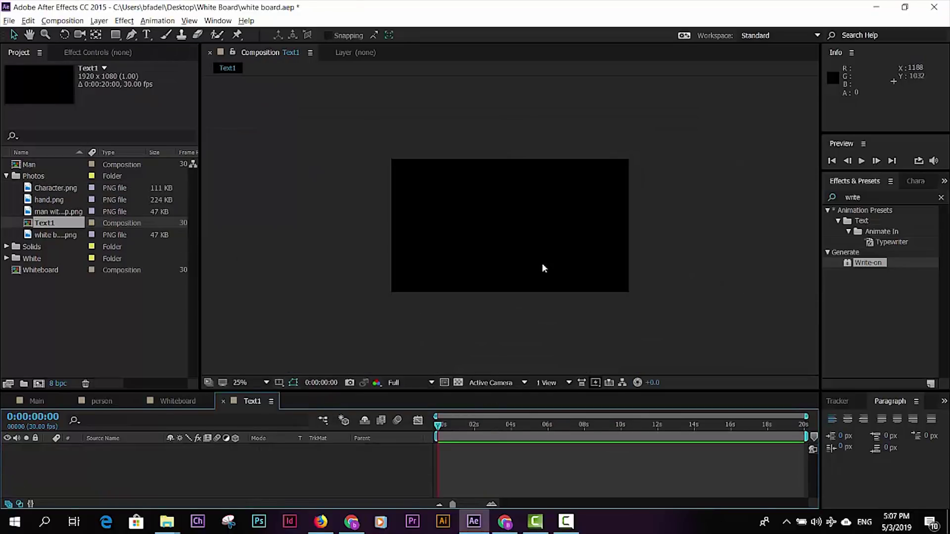
pyautogui.press('.')
# Step: Add a text layer reading 'welcome to white board' on a checkerboard background
pyautogui.hotkey('ctrl', 't')
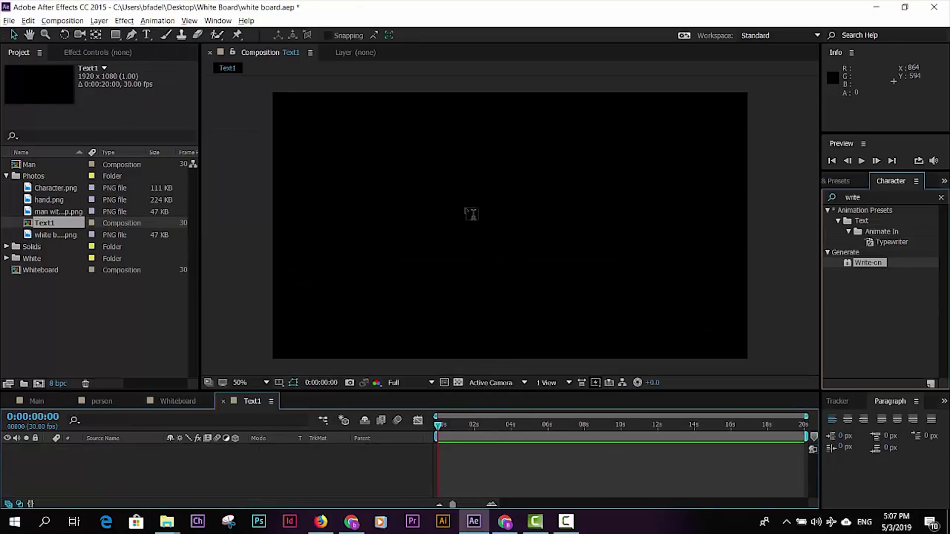
pyautogui.click(468, 207)
pyautogui.write('welco')
pyautogui.press('BackSpace')
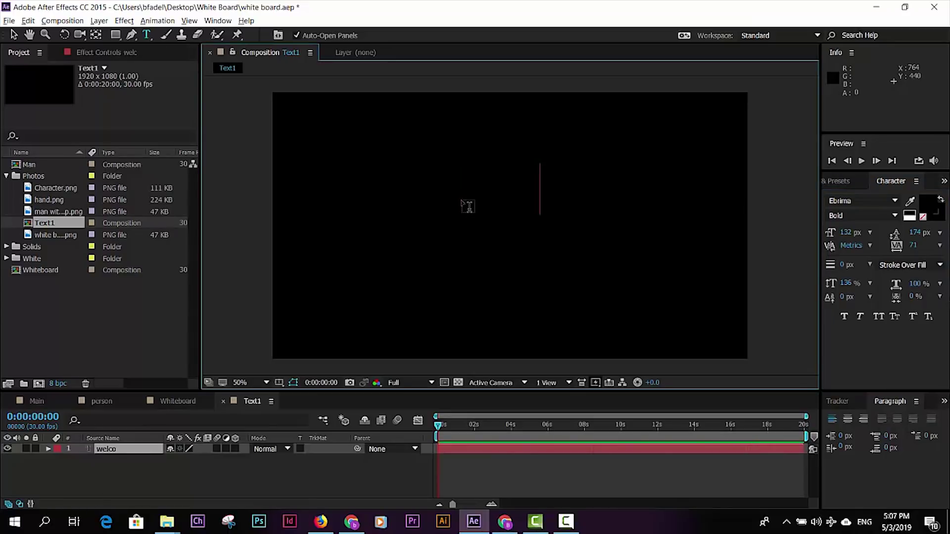
pyautogui.press('BackSpace')
pyautogui.press('BackSpace')
pyautogui.press('BackSpace')
pyautogui.press('BackSpace')
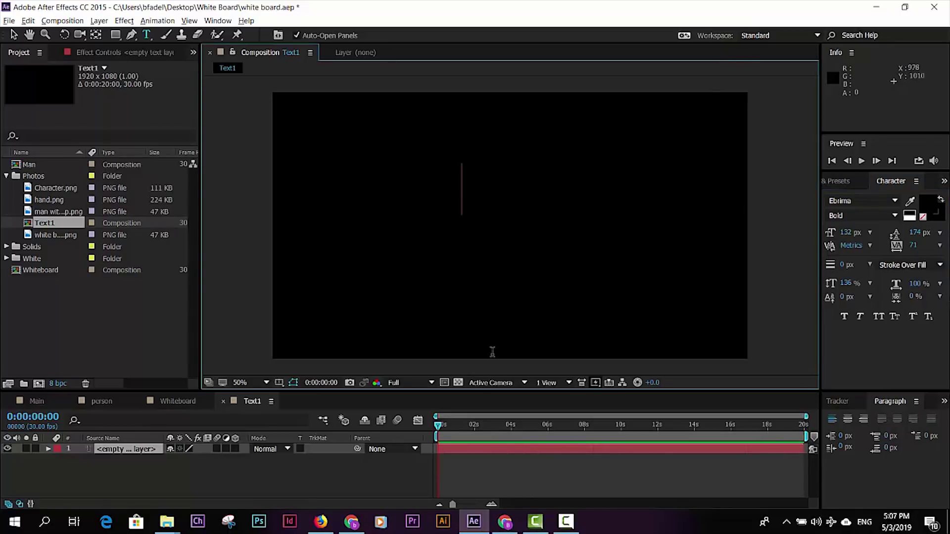
pyautogui.click(459, 384)
pyautogui.write('W')
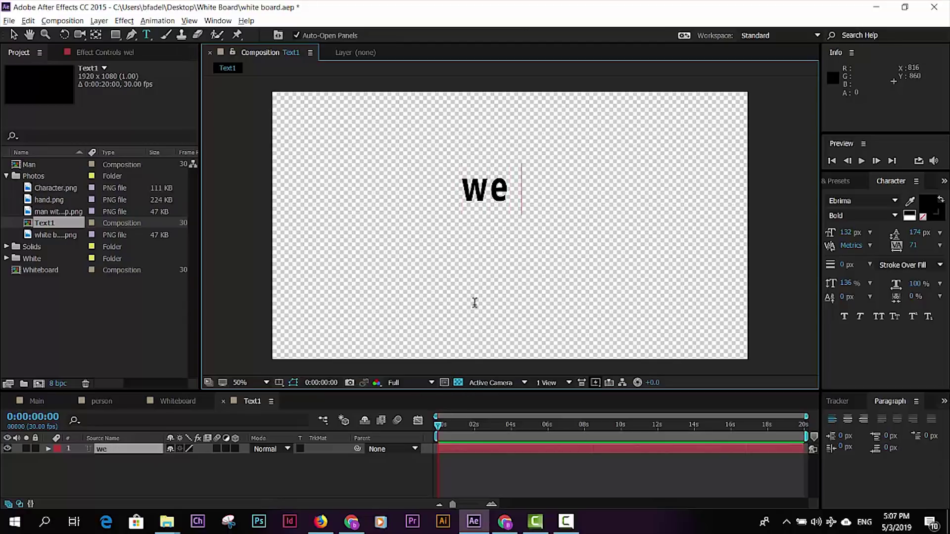
pyautogui.write('lcome ')
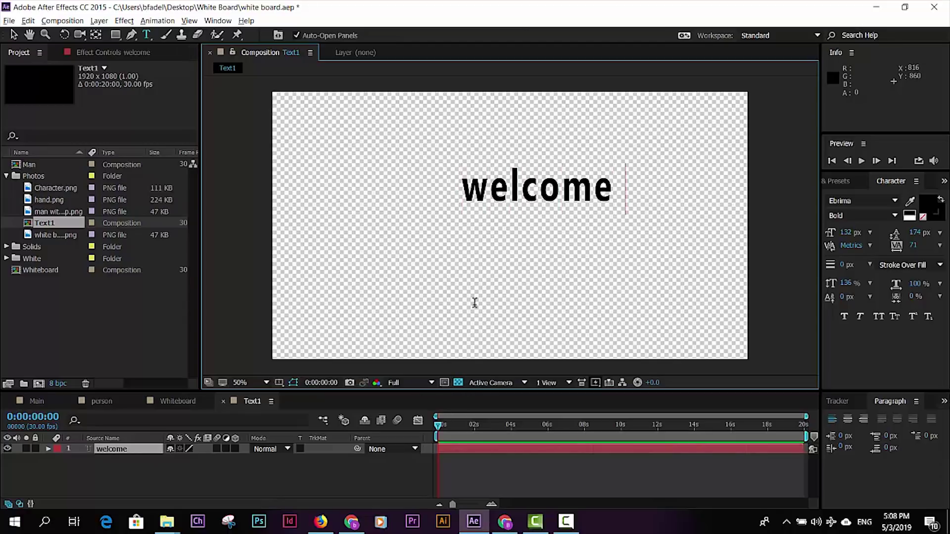
pyautogui.write('to wh')
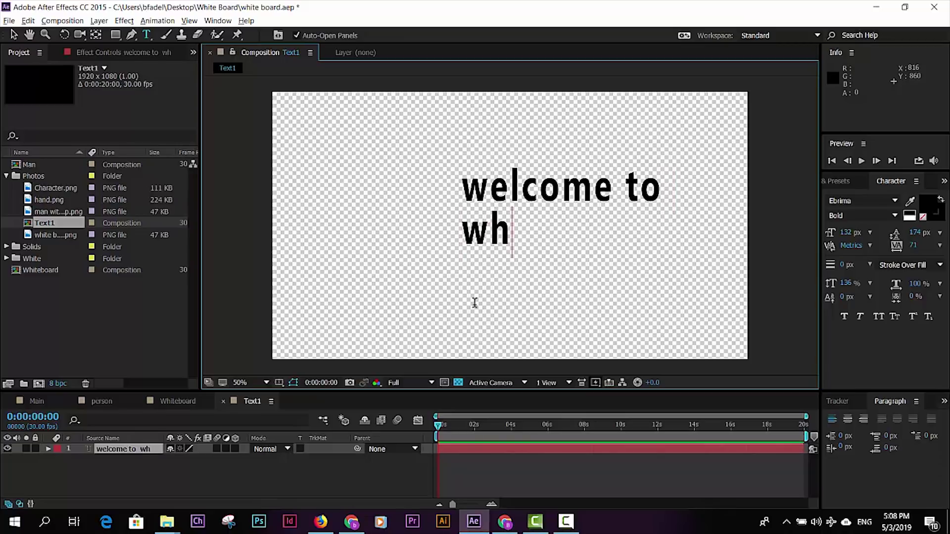
pyautogui.write('ite board')
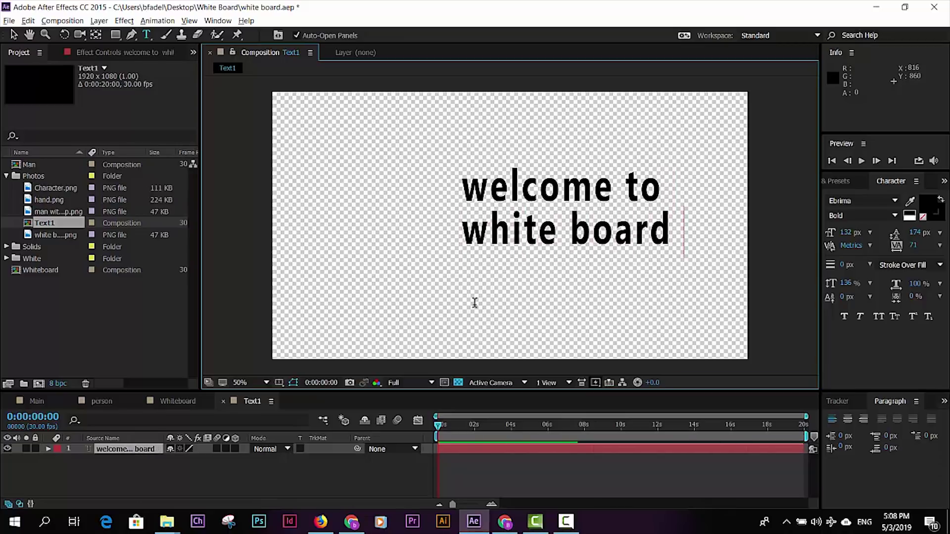
pyautogui.press('Return')
pyautogui.write('c')
pyautogui.press('BackSpace')
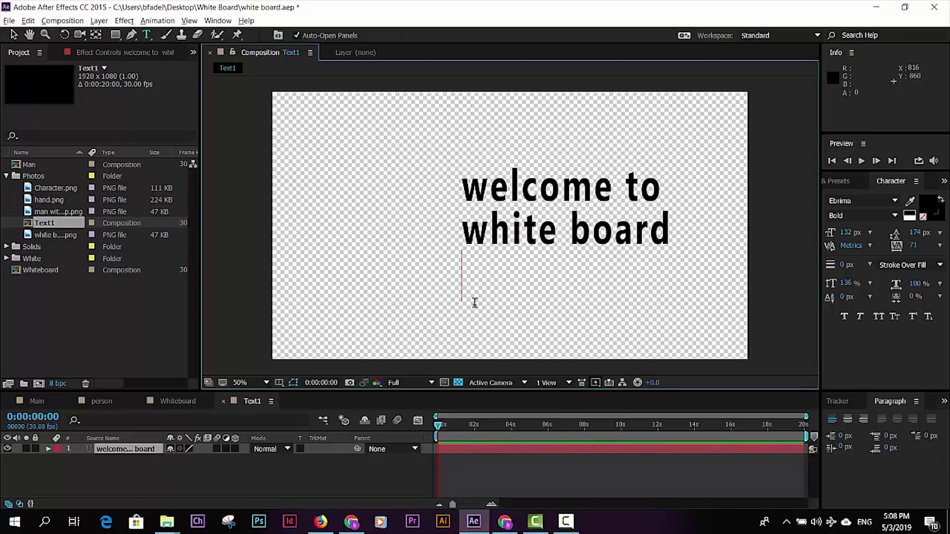
# Step: Move the text block left and down, then apply the Write-on effect to it
pyautogui.click(13, 34)
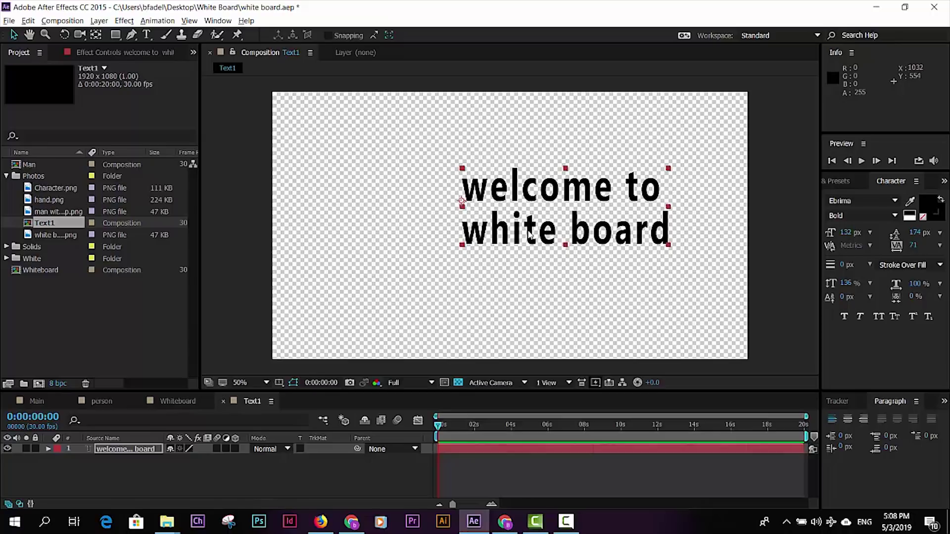
pyautogui.moveTo(469, 208); pyautogui.dragTo(421, 220)
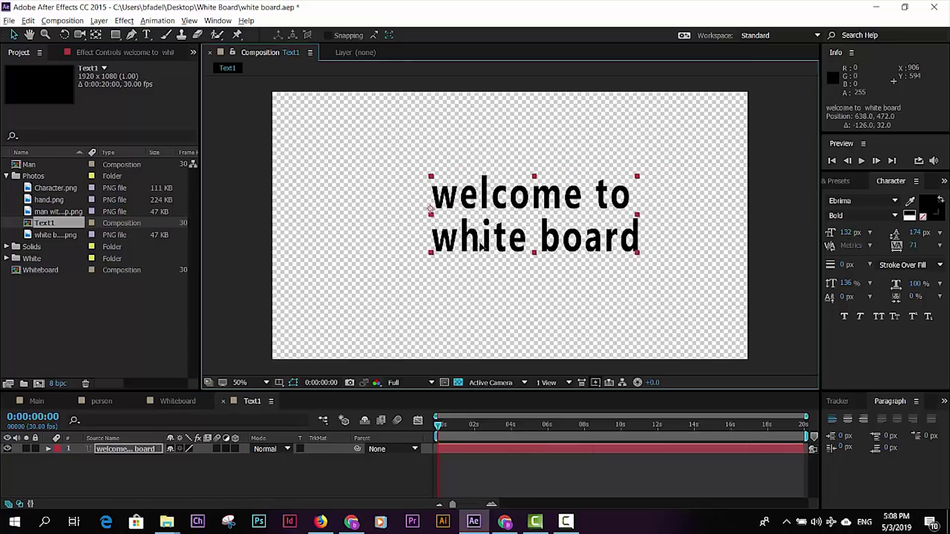
pyautogui.click(847, 181)
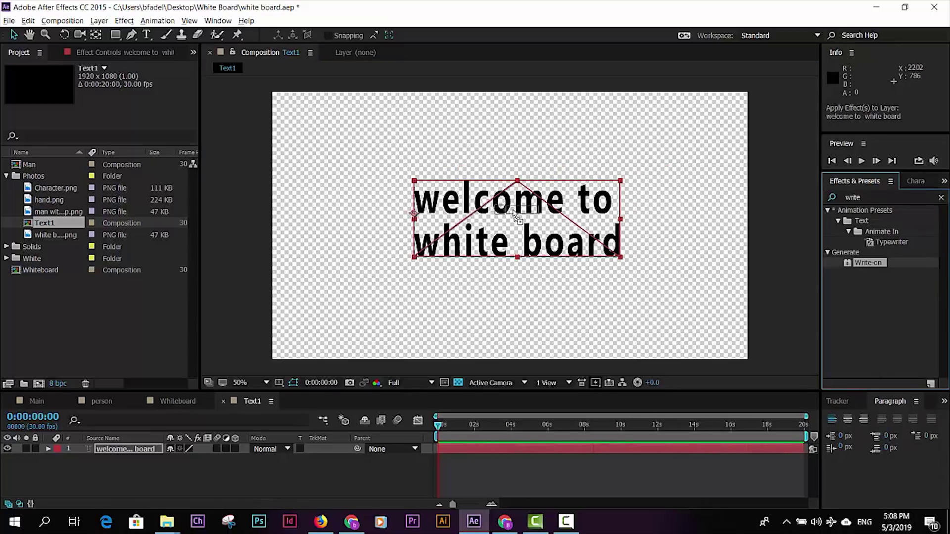
pyautogui.moveTo(842, 267); pyautogui.dragTo(510, 225)
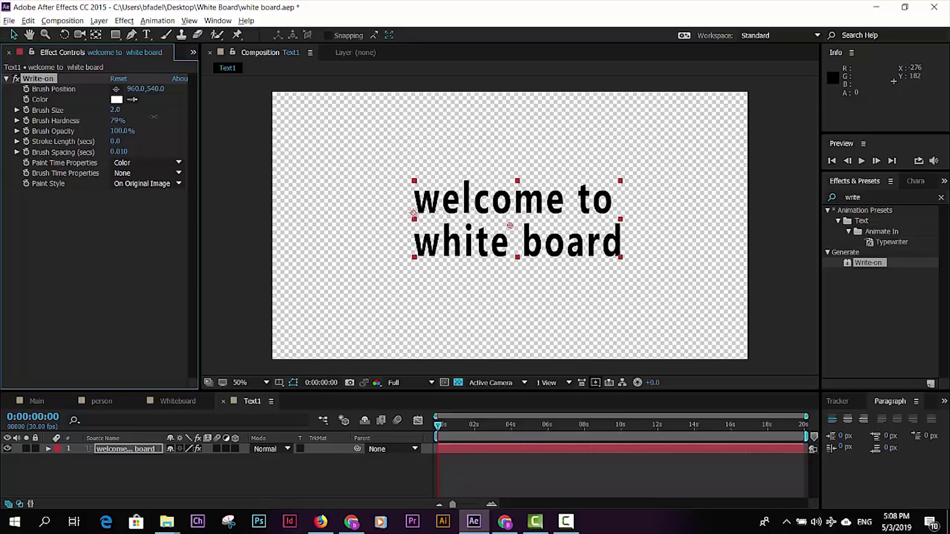
# Step: Set the Write-on brush size to 33.8 and its colour to red FF0000
pyautogui.moveTo(319, 131); pyautogui.dragTo(460, 390)
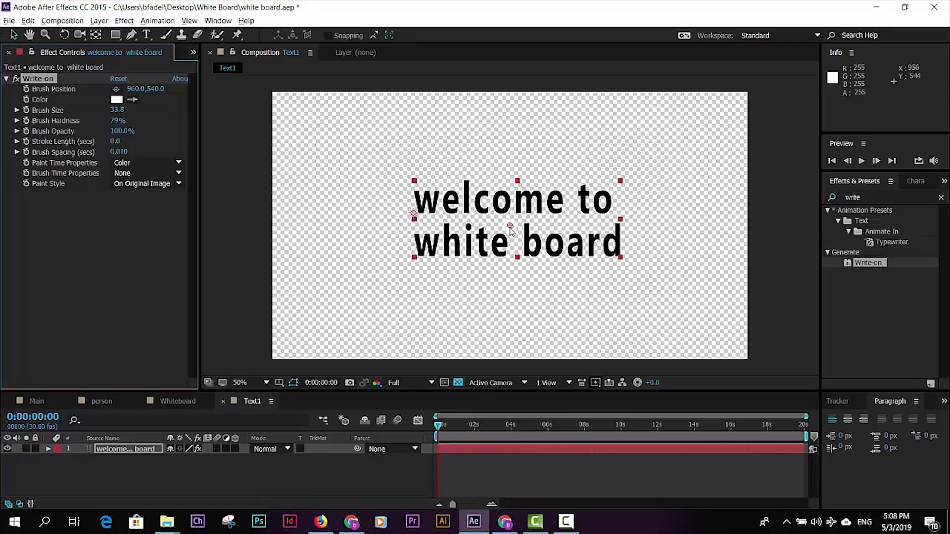
pyautogui.click(458, 383)
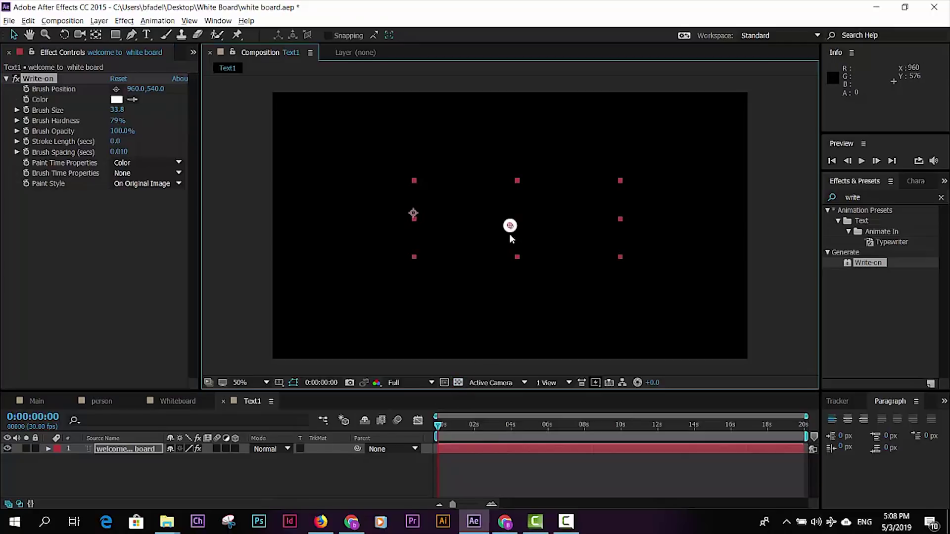
pyautogui.click(458, 382)
pyautogui.click(117, 99)
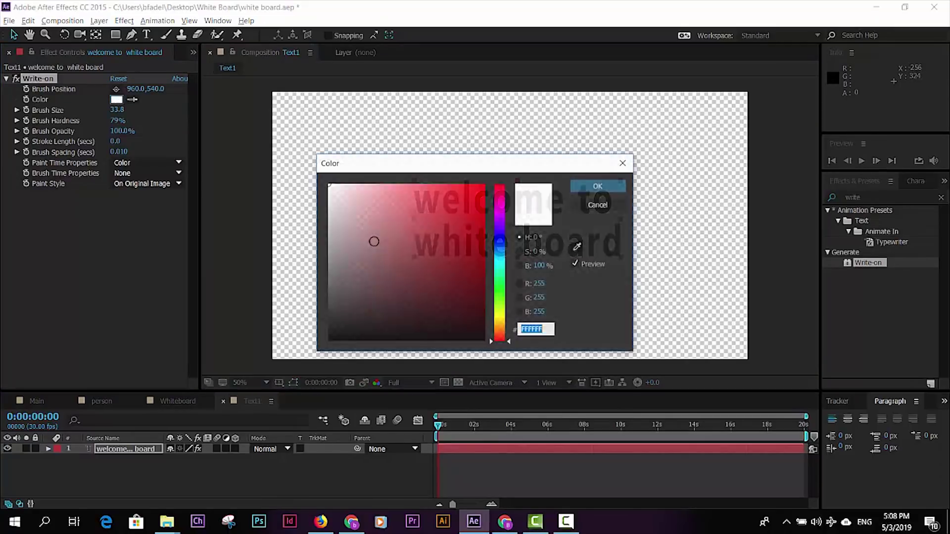
pyautogui.moveTo(373, 240); pyautogui.dragTo(531, 160)
pyautogui.click(599, 186)
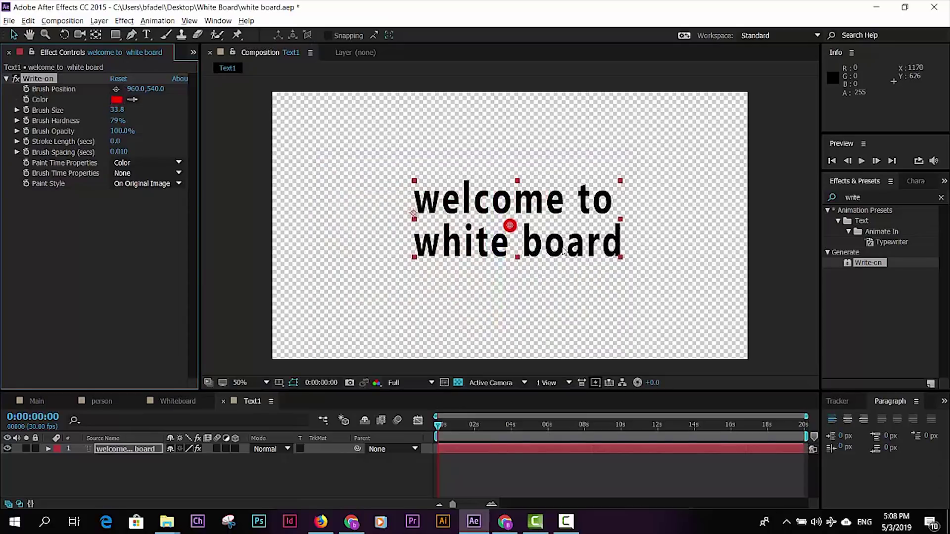
# Step: Keyframe the brush from the w's top down its first stroke by frame 12, with size 22.7
pyautogui.moveTo(509, 225); pyautogui.dragTo(414, 194)
pyautogui.press('/')
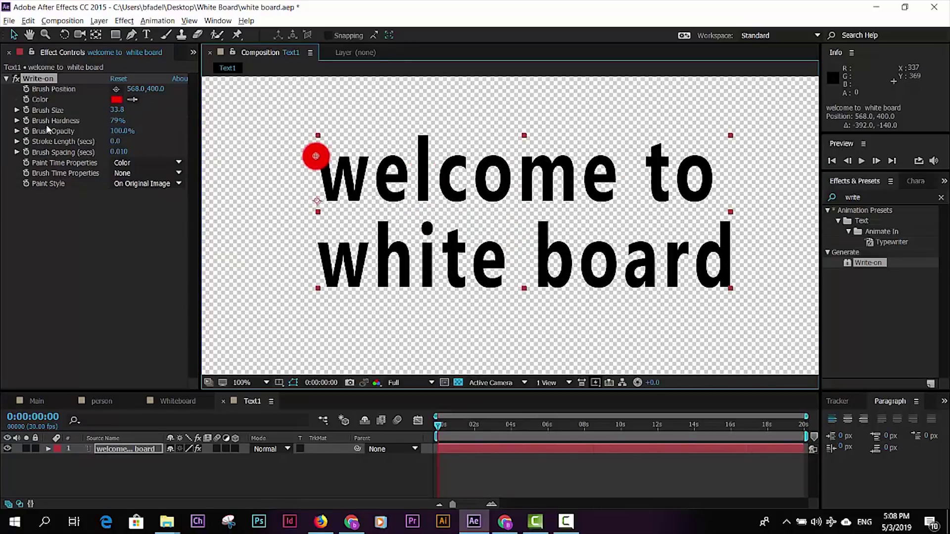
pyautogui.click(27, 90)
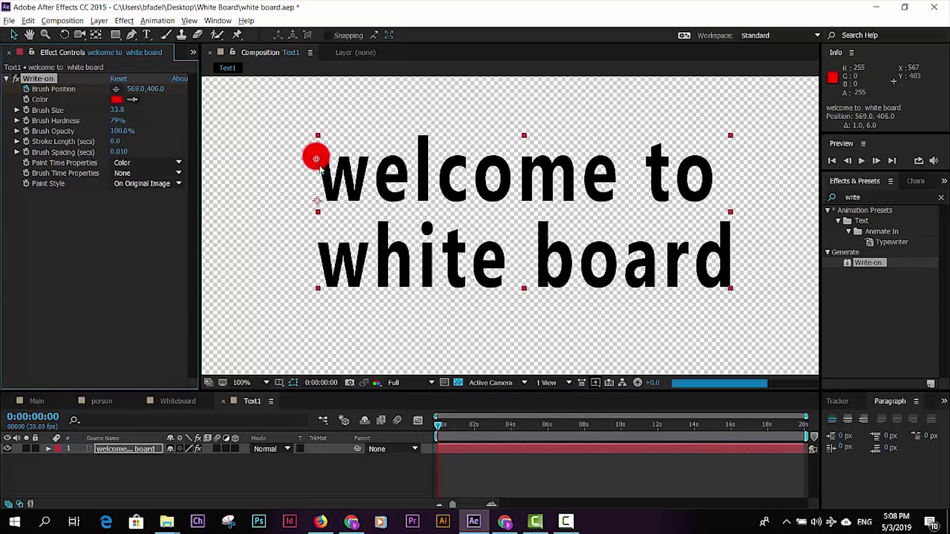
pyautogui.moveTo(316, 157); pyautogui.dragTo(328, 187)
pyautogui.hotkey('ctrl', 'z')
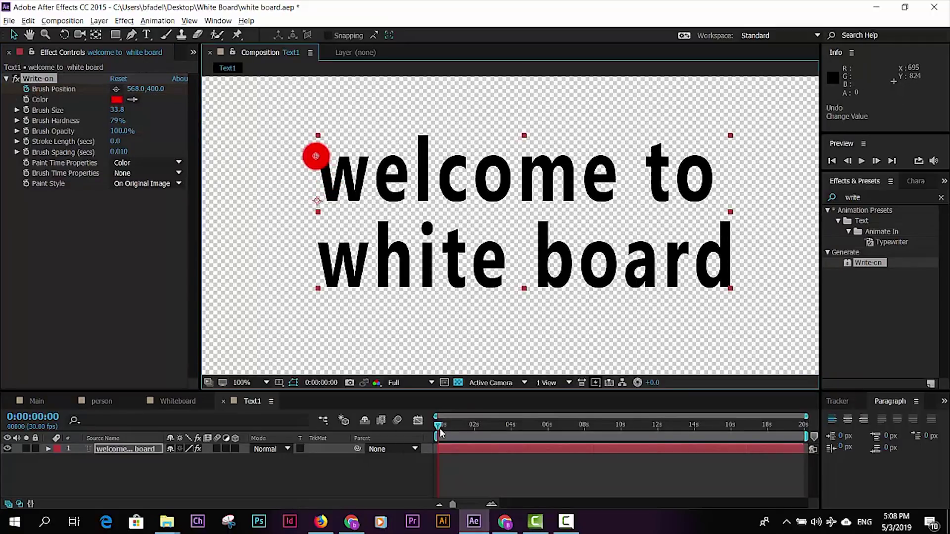
pyautogui.moveTo(439, 431); pyautogui.dragTo(446, 425)
pyautogui.moveTo(316, 156); pyautogui.dragTo(332, 201)
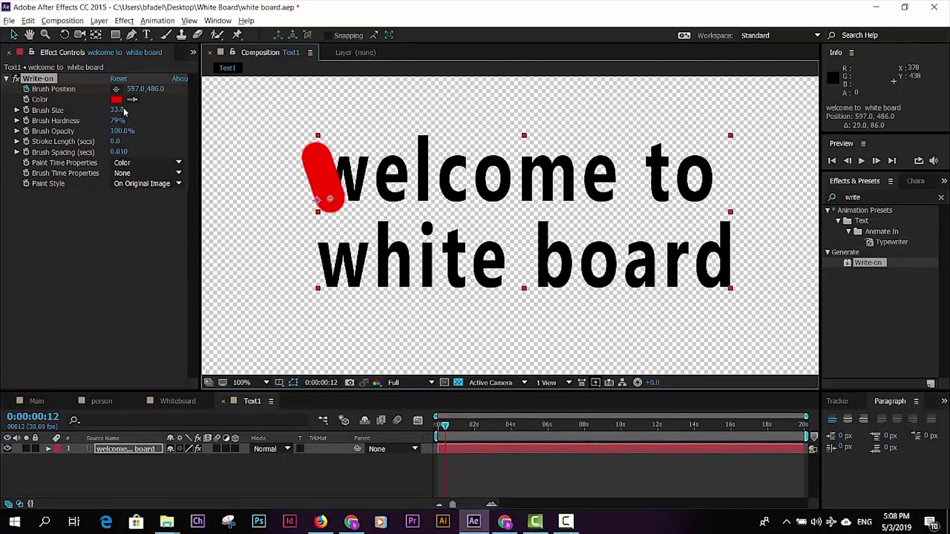
pyautogui.moveTo(123, 108); pyautogui.dragTo(117, 108)
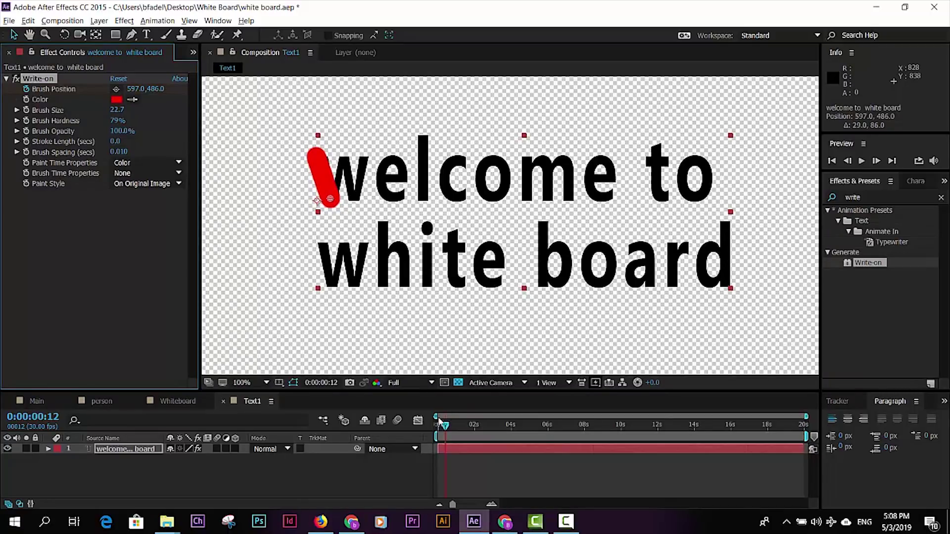
# Step: Set the stroke start on the w's top and carry it up the second stroke at frame 13
pyautogui.press('u')
pyautogui.moveTo(448, 431); pyautogui.dragTo(426, 429)
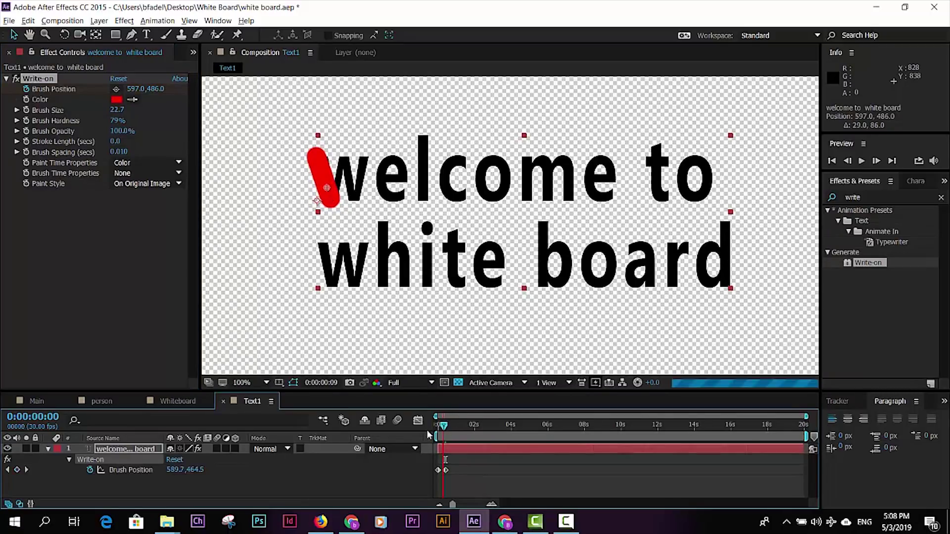
pyautogui.moveTo(330, 198); pyautogui.dragTo(321, 155)
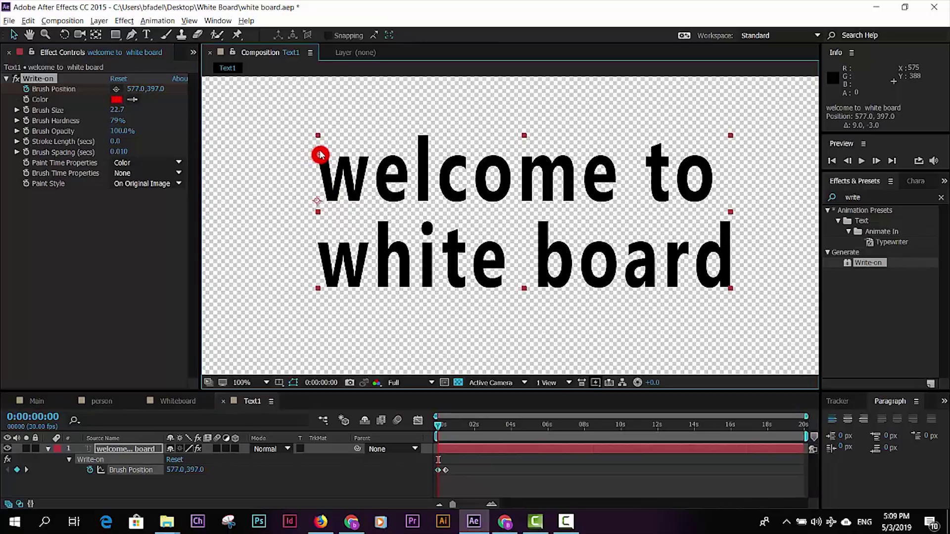
pyautogui.click(446, 426)
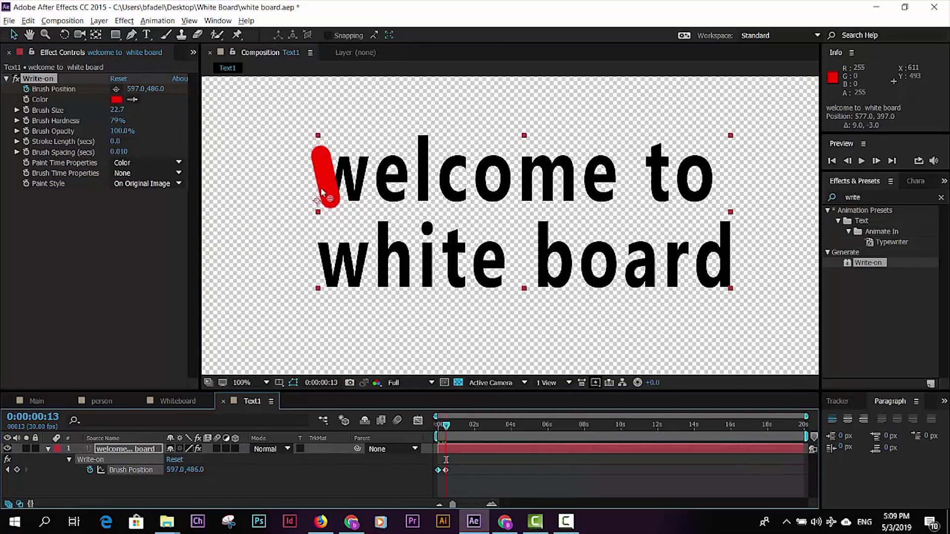
pyautogui.moveTo(331, 198); pyautogui.dragTo(367, 118)
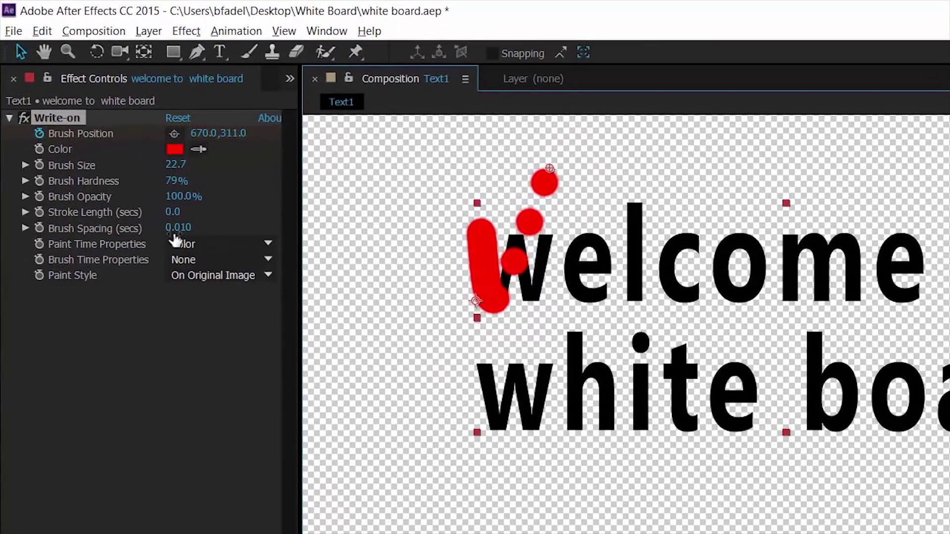
# Step: Lower Brush Spacing to 0.002 for a solid line and pull the brush end back onto the w
pyautogui.moveTo(178, 227); pyautogui.dragTo(123, 232)
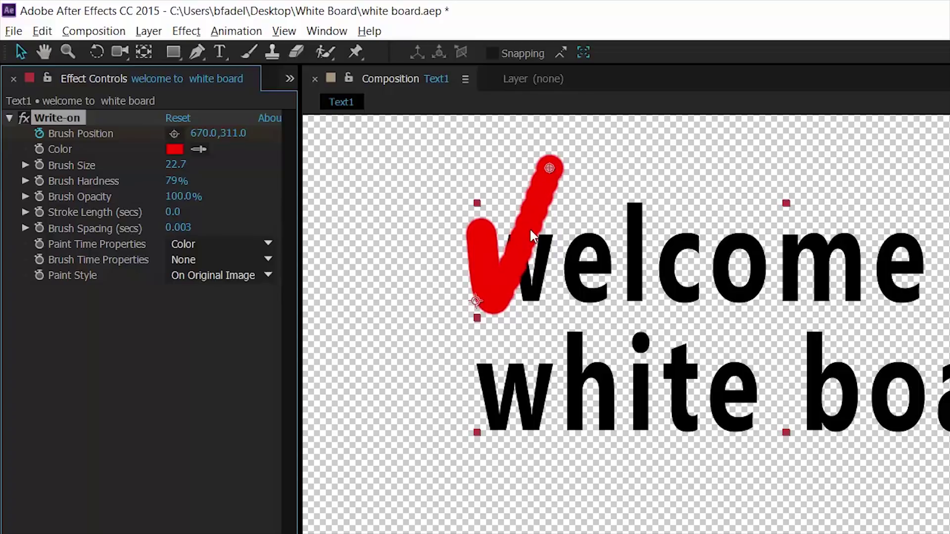
pyautogui.moveTo(186, 227)
pyautogui.mouseDown()
pyautogui.moveTo(178, 225)
pyautogui.moveTo(394, 252)
pyautogui.moveTo(374, 255)
pyautogui.mouseUp()
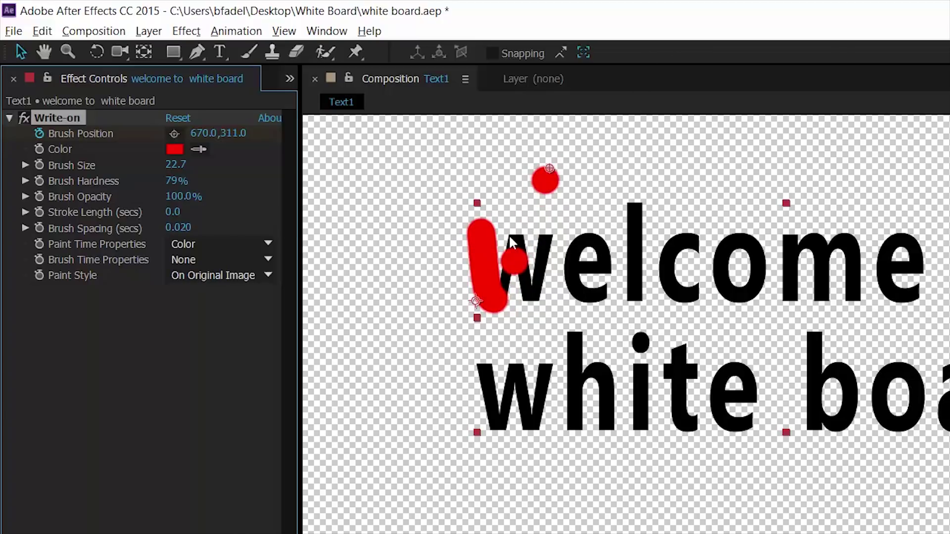
pyautogui.moveTo(188, 233); pyautogui.dragTo(128, 232)
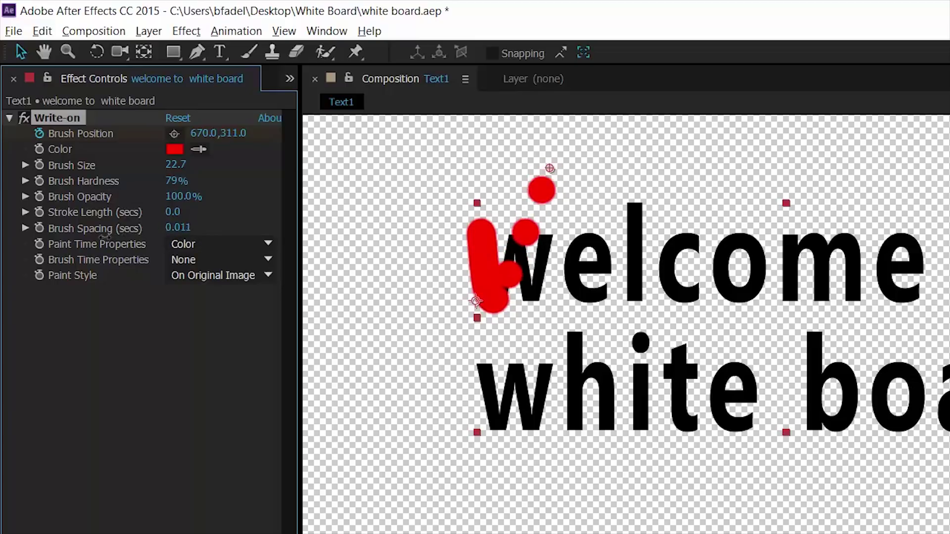
pyautogui.moveTo(127, 232); pyautogui.dragTo(40, 255)
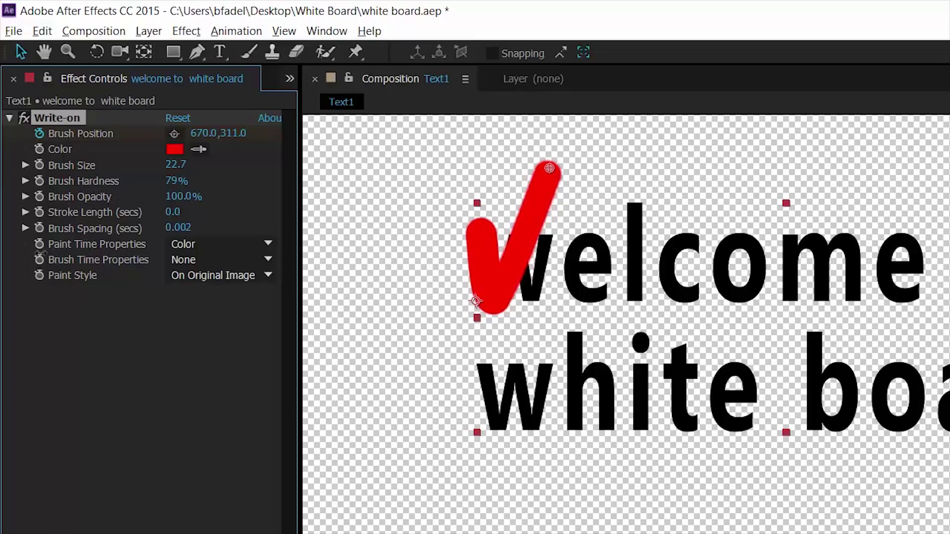
pyautogui.moveTo(550, 167)
pyautogui.mouseDown()
pyautogui.moveTo(519, 247)
pyautogui.moveTo(518, 238)
pyautogui.mouseUp()
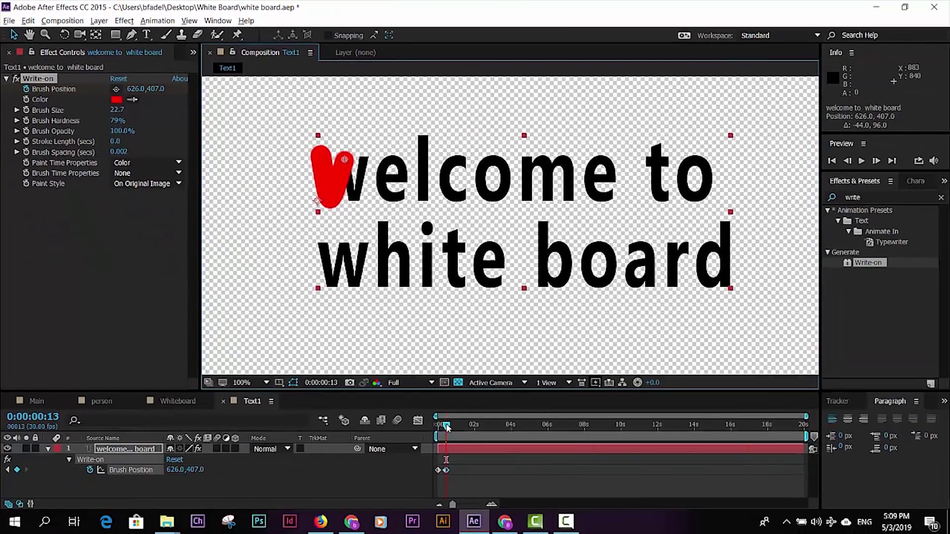
# Step: Keyframe the brush down and up the w's last strokes at frame 25 and 1:08, heading toward the e
pyautogui.click(498, 465)
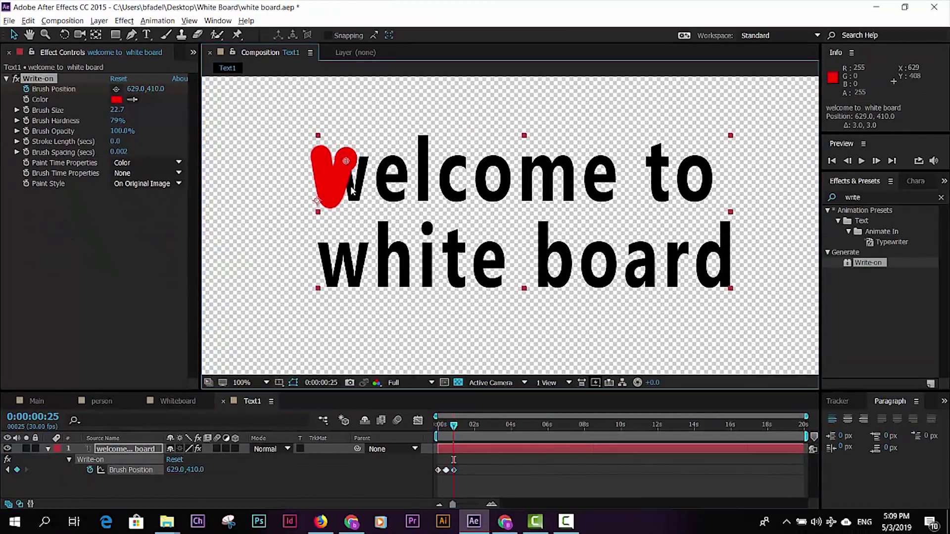
pyautogui.moveTo(343, 160); pyautogui.dragTo(351, 200)
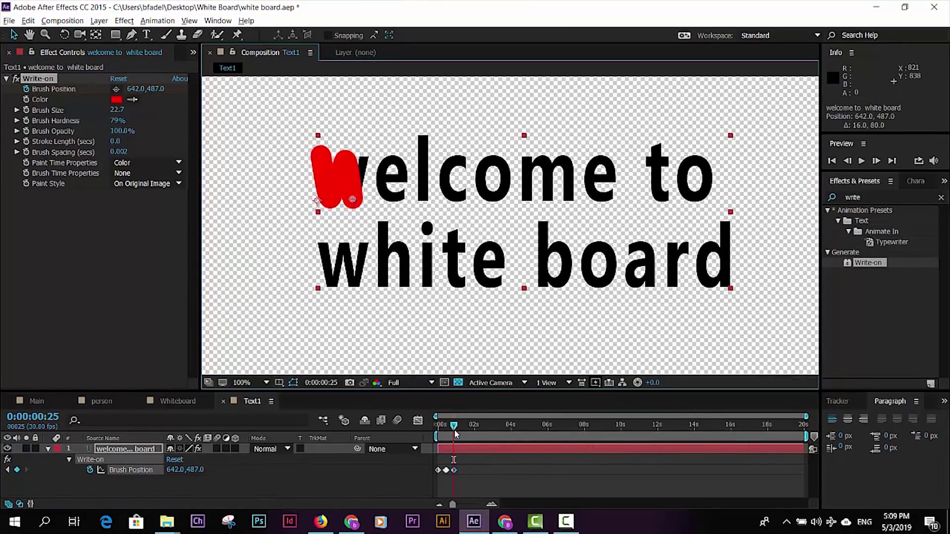
pyautogui.moveTo(456, 433); pyautogui.dragTo(461, 434)
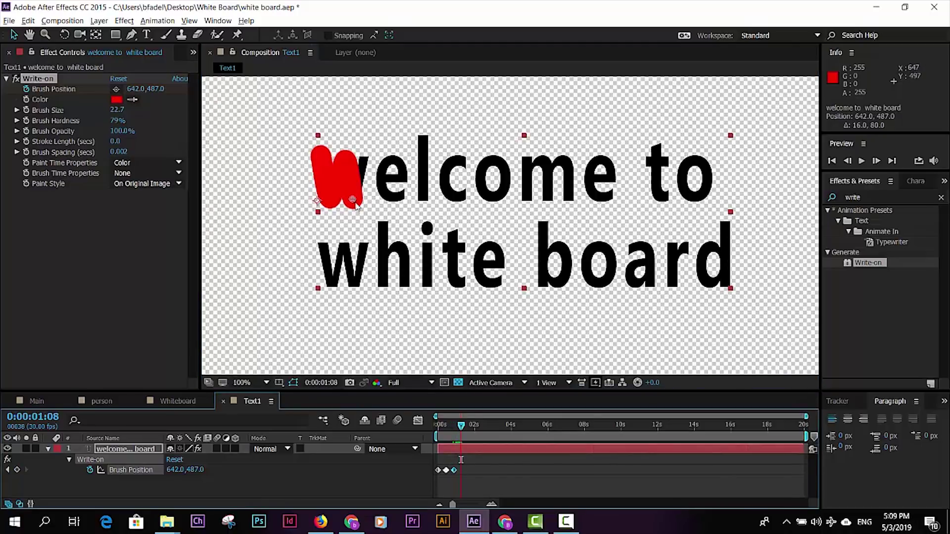
pyautogui.moveTo(356, 203); pyautogui.dragTo(368, 158)
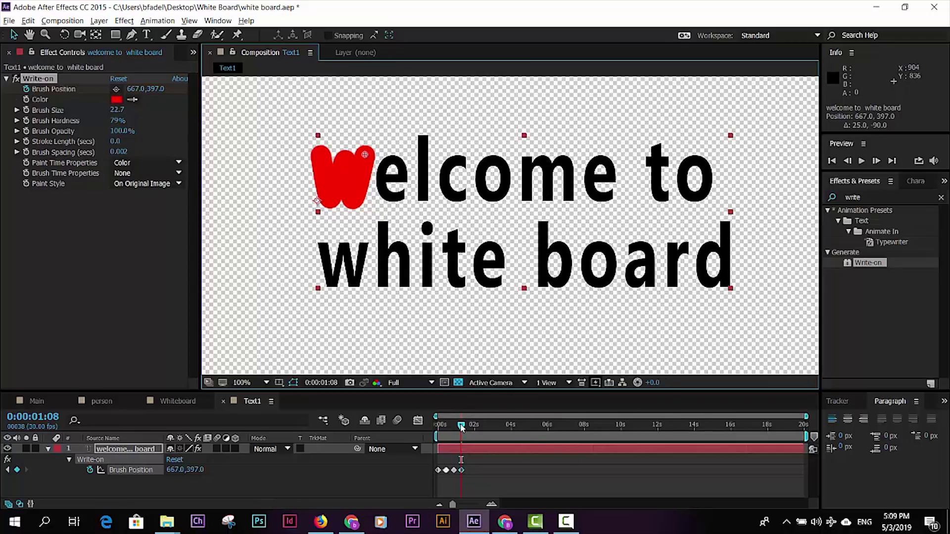
pyautogui.moveTo(461, 426); pyautogui.dragTo(469, 426)
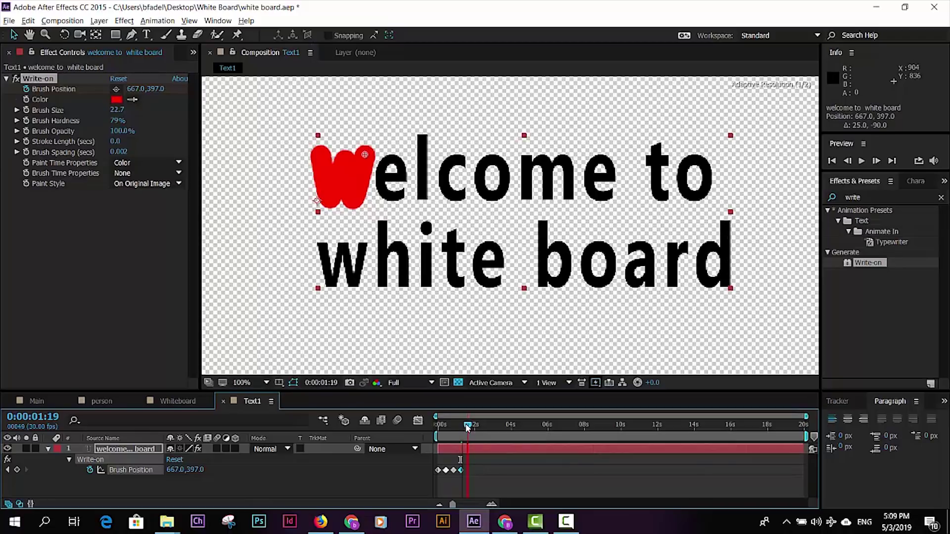
pyautogui.moveTo(369, 158)
pyautogui.mouseDown()
pyautogui.moveTo(392, 201)
pyautogui.moveTo(381, 175)
pyautogui.moveTo(381, 188)
pyautogui.mouseUp()
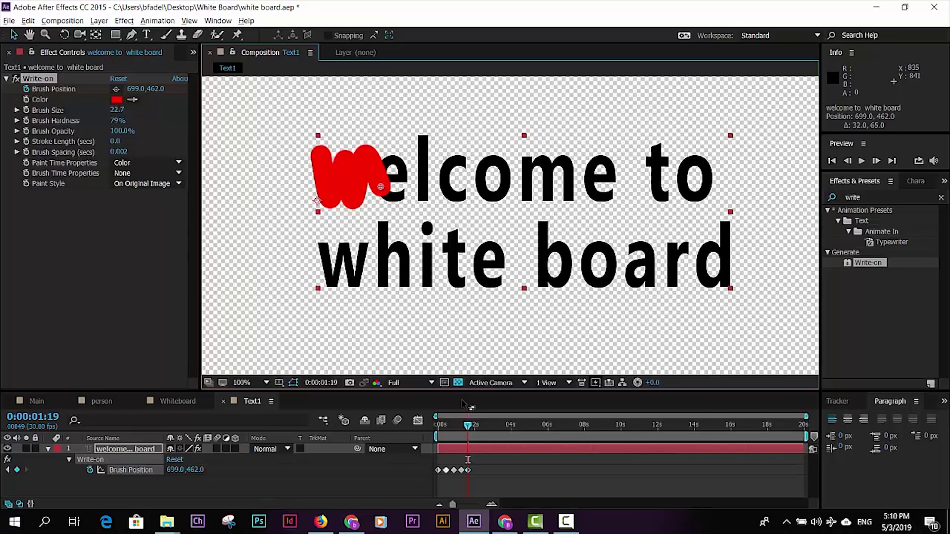
# Step: Extend the red stroke over the e through 2:17, ending at 706.0, 431.0
pyautogui.moveTo(469, 427); pyautogui.dragTo(473, 428)
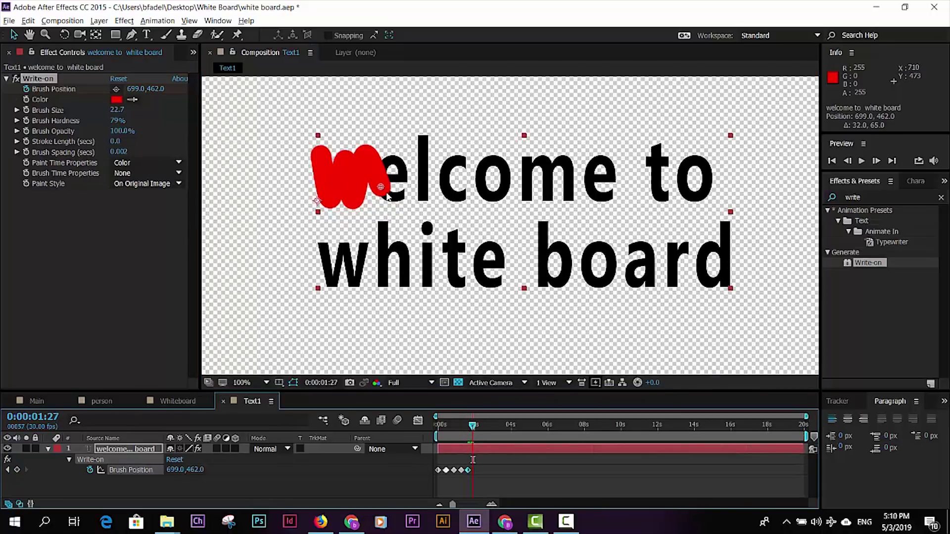
pyautogui.moveTo(381, 188); pyautogui.dragTo(402, 198)
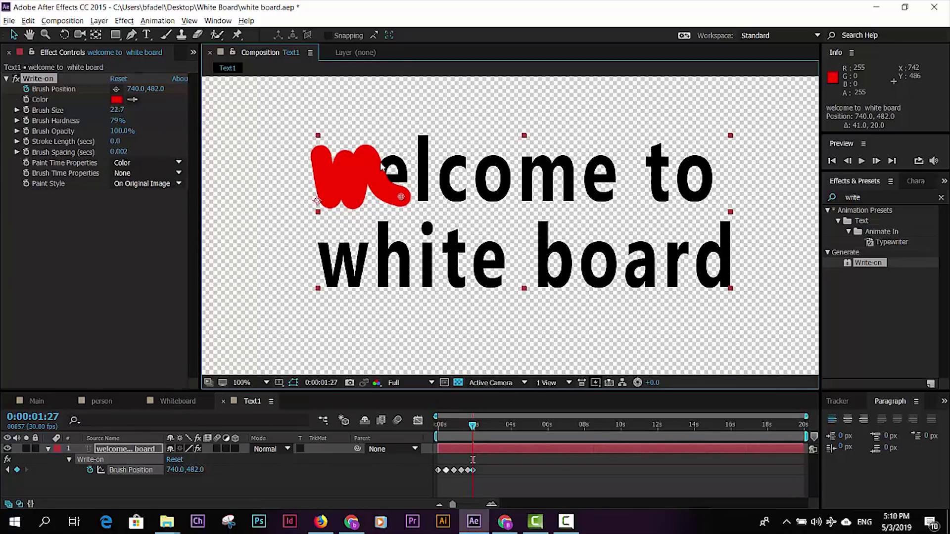
pyautogui.moveTo(472, 424); pyautogui.dragTo(479, 425)
pyautogui.moveTo(401, 197); pyautogui.dragTo(395, 161)
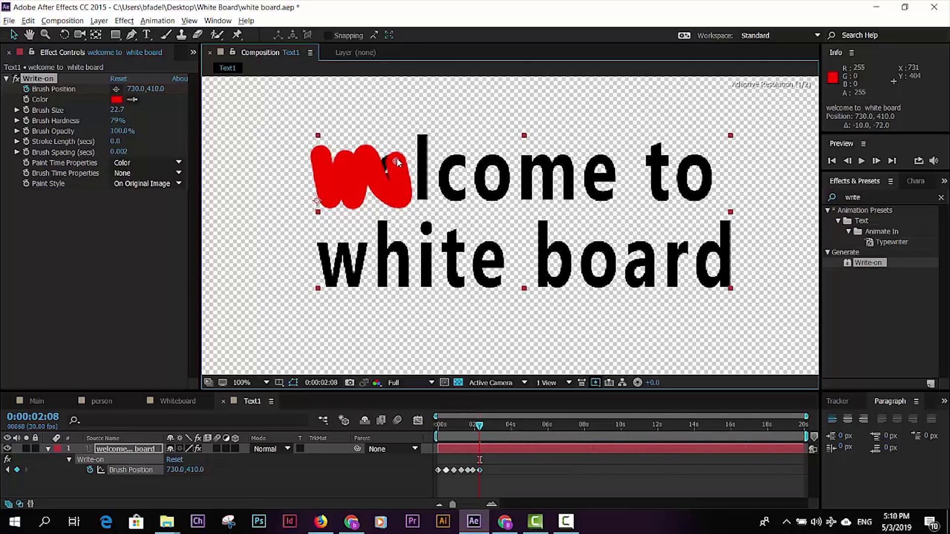
pyautogui.press('pagedown')
pyautogui.press('pagedown')
pyautogui.press('pagedown')
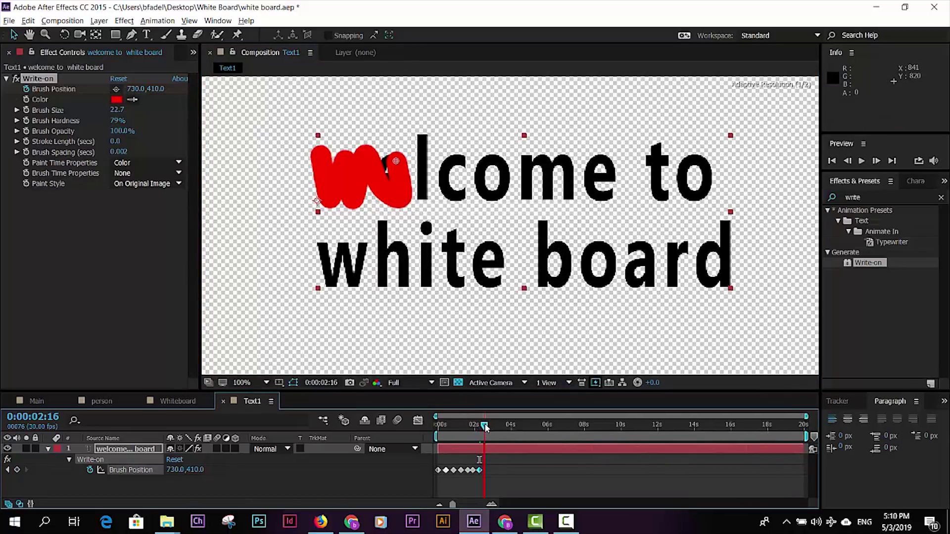
pyautogui.moveTo(395, 161); pyautogui.dragTo(384, 172)
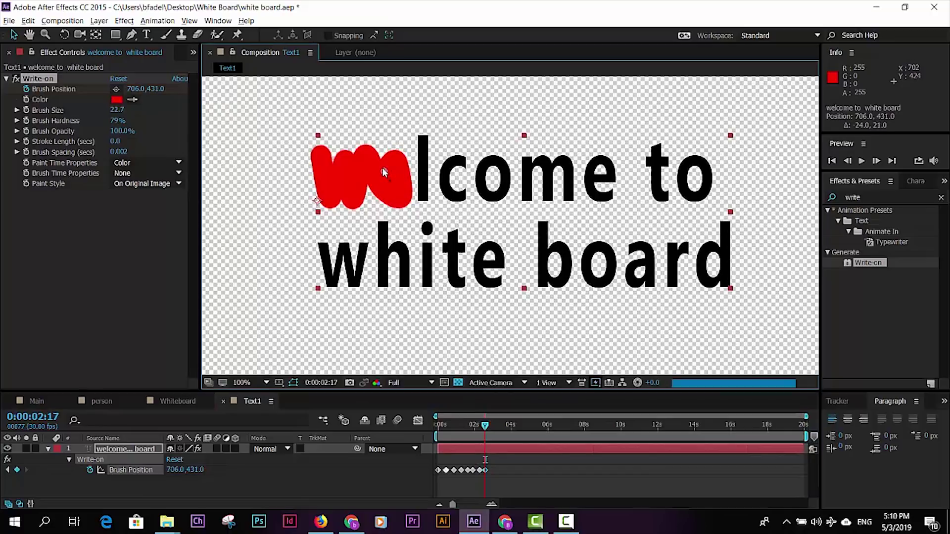
# Step: Keyframe the Write-on brush point down and along the e, then up over the l
pyautogui.moveTo(486, 426); pyautogui.dragTo(490, 425)
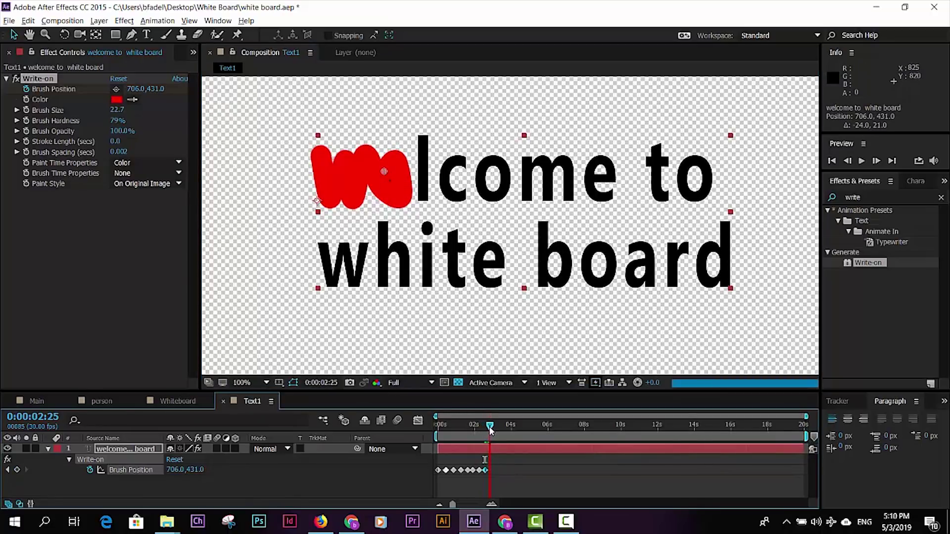
pyautogui.moveTo(384, 172); pyautogui.dragTo(392, 192)
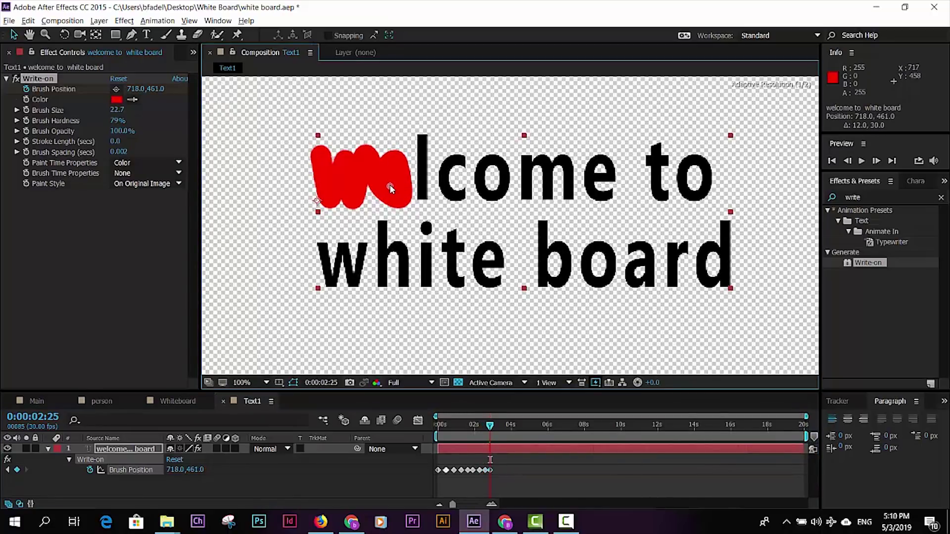
pyautogui.moveTo(490, 426); pyautogui.dragTo(494, 425)
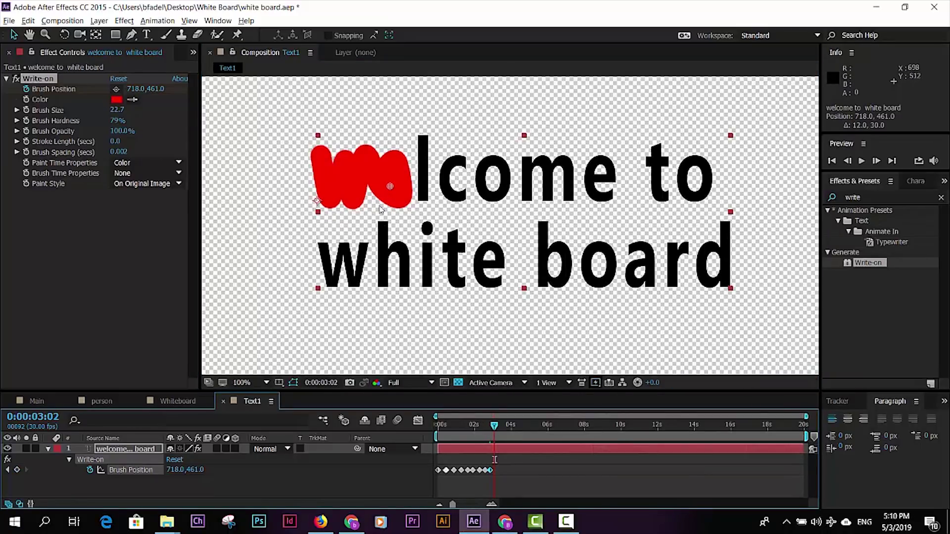
pyautogui.moveTo(391, 188); pyautogui.dragTo(422, 203)
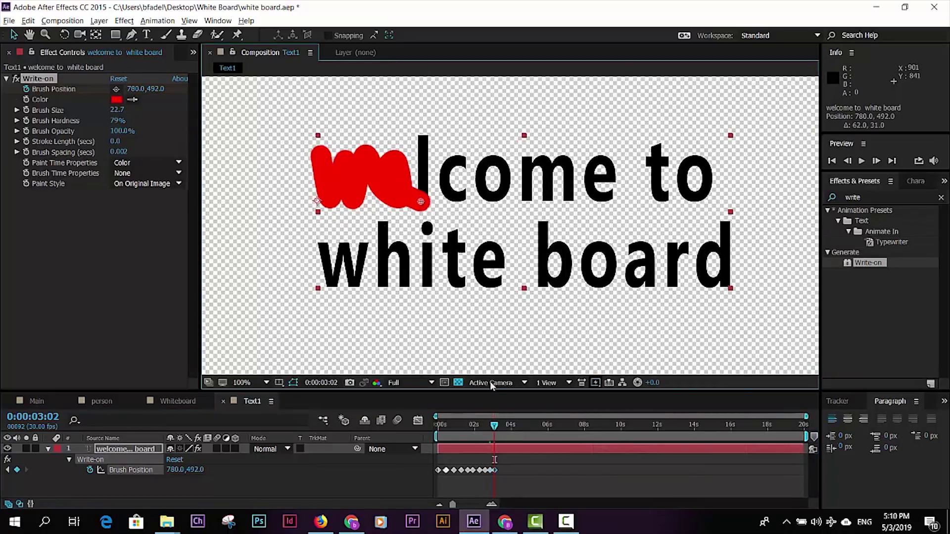
pyautogui.moveTo(494, 426); pyautogui.dragTo(499, 426)
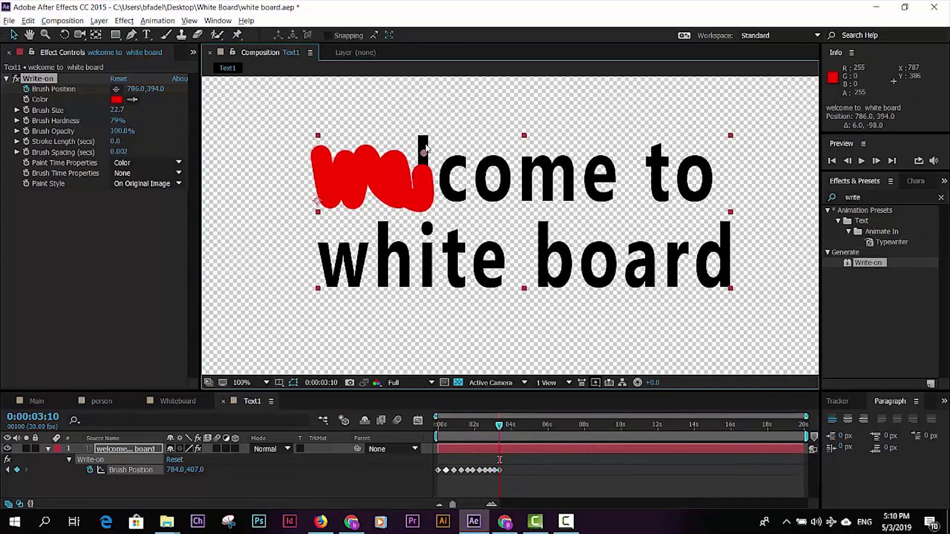
pyautogui.moveTo(422, 203); pyautogui.dragTo(425, 136)
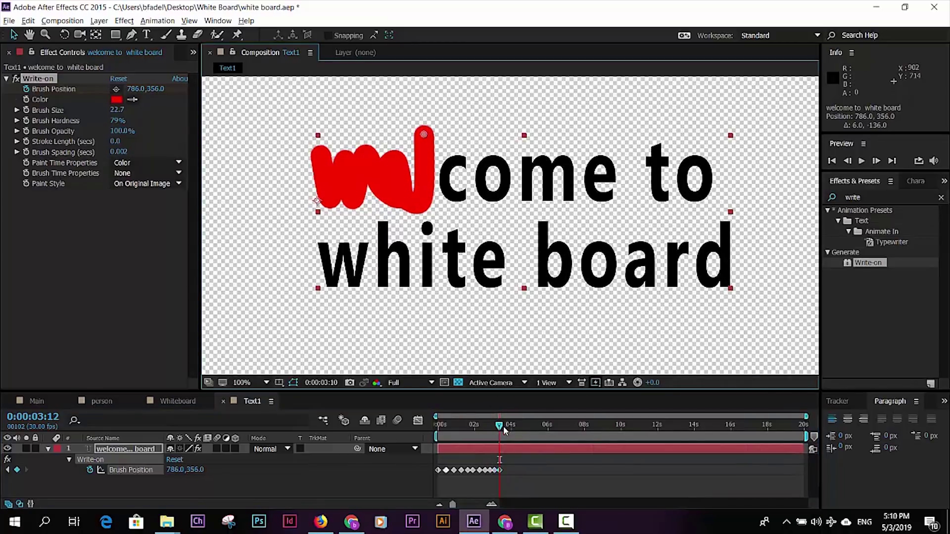
# Step: Add Brush Position keyframes from 3:18 to 4:11 carrying the red stroke around the c
pyautogui.moveTo(504, 426); pyautogui.dragTo(504, 426)
pyautogui.moveTo(424, 134); pyautogui.dragTo(462, 163)
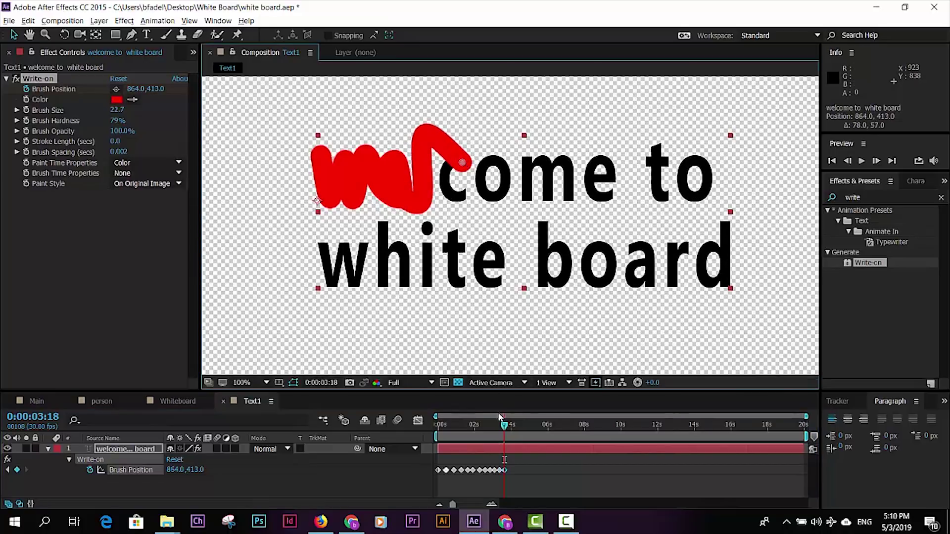
pyautogui.click(509, 424)
pyautogui.moveTo(462, 162)
pyautogui.mouseDown()
pyautogui.moveTo(449, 173)
pyautogui.moveTo(447, 165)
pyautogui.mouseUp()
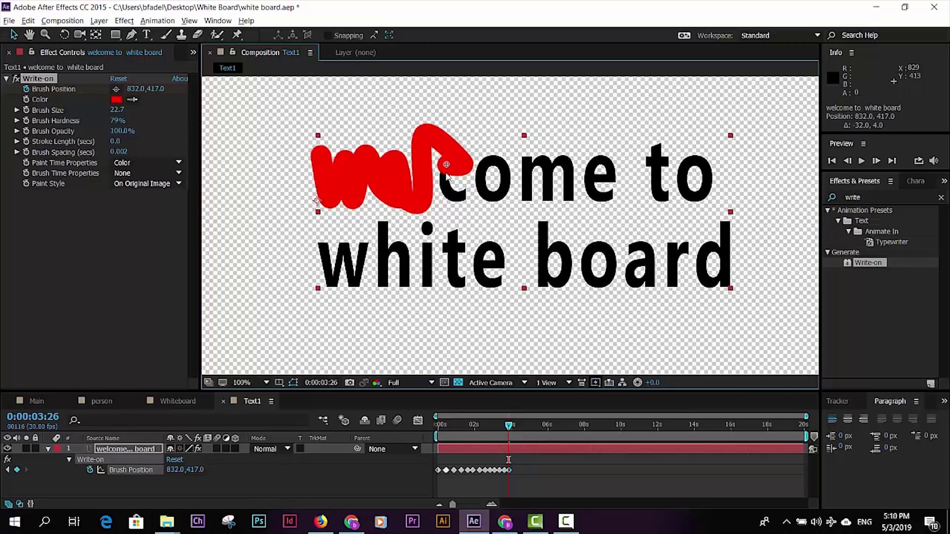
pyautogui.moveTo(513, 426); pyautogui.dragTo(514, 430)
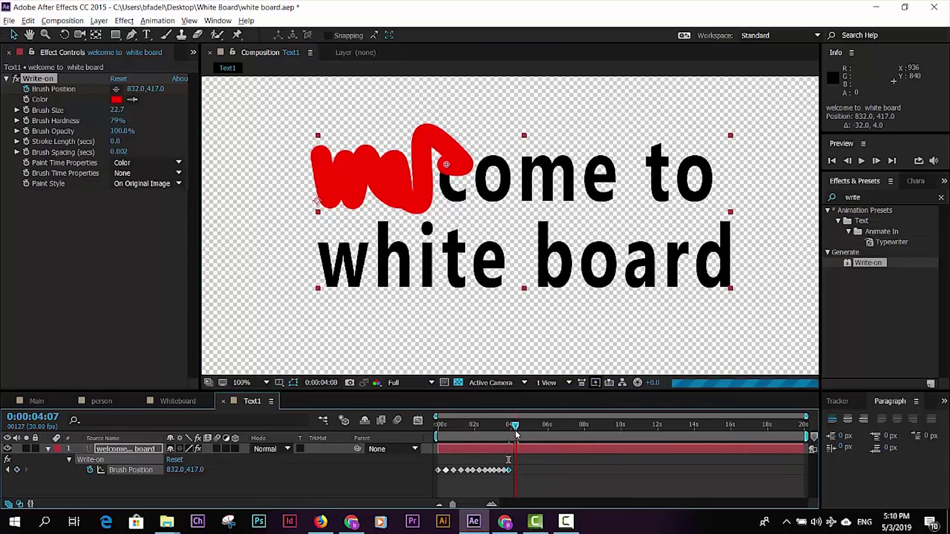
pyautogui.moveTo(446, 164); pyautogui.dragTo(447, 189)
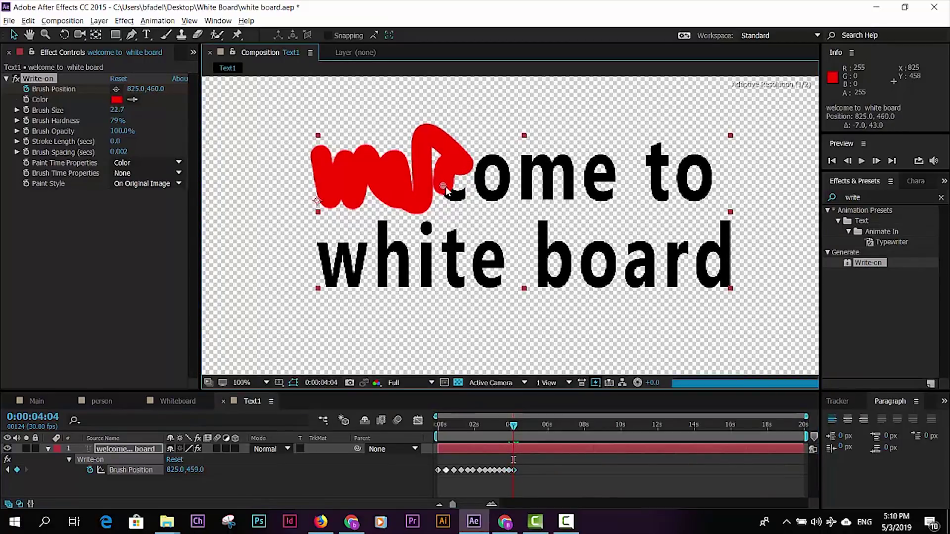
pyautogui.click(518, 427)
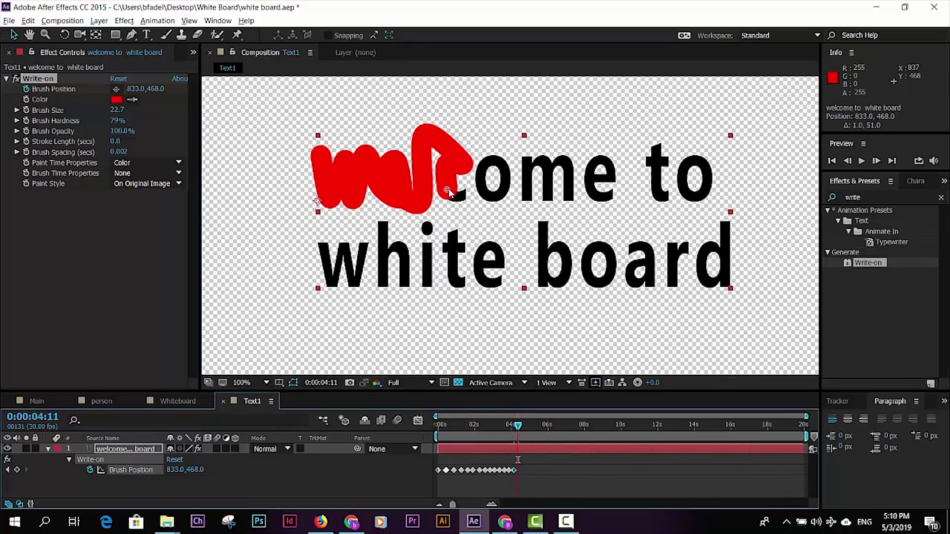
pyautogui.moveTo(447, 191); pyautogui.dragTo(464, 197)
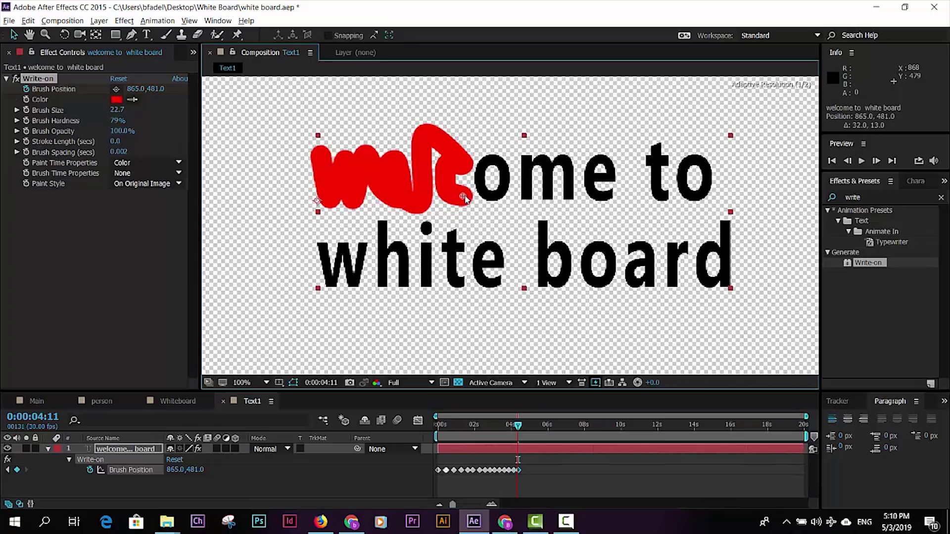
# Step: Keyframe the brush point from 4:21 to 5:13 so the stroke circles the o
pyautogui.click(524, 424)
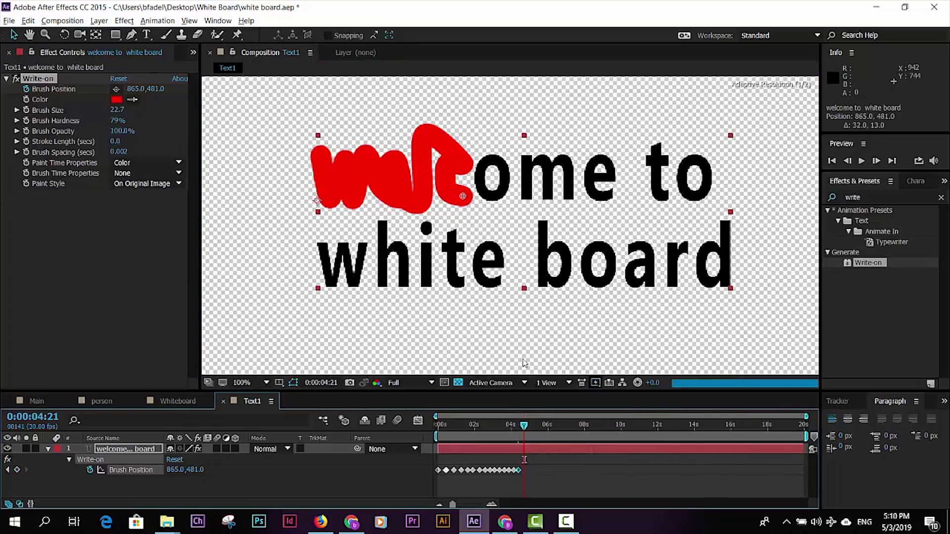
pyautogui.moveTo(462, 196); pyautogui.dragTo(488, 159)
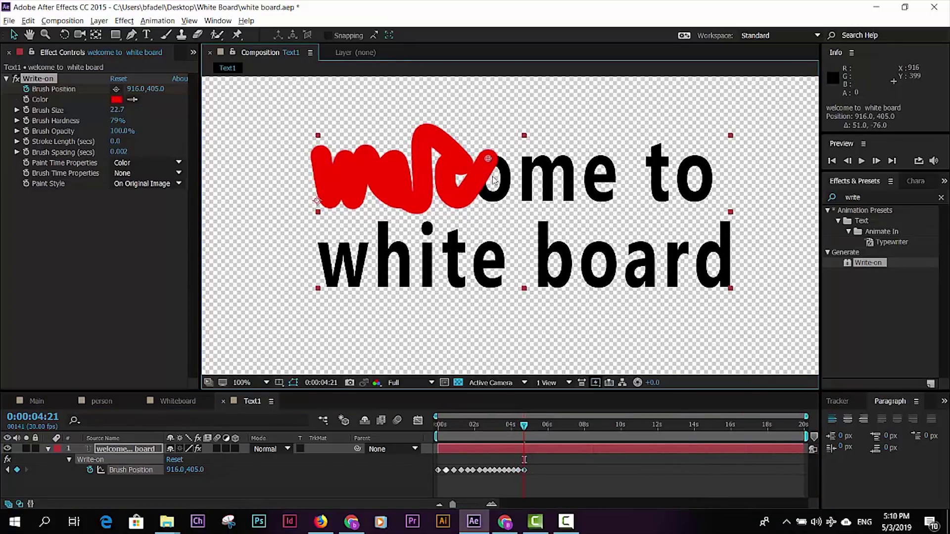
pyautogui.click(529, 426)
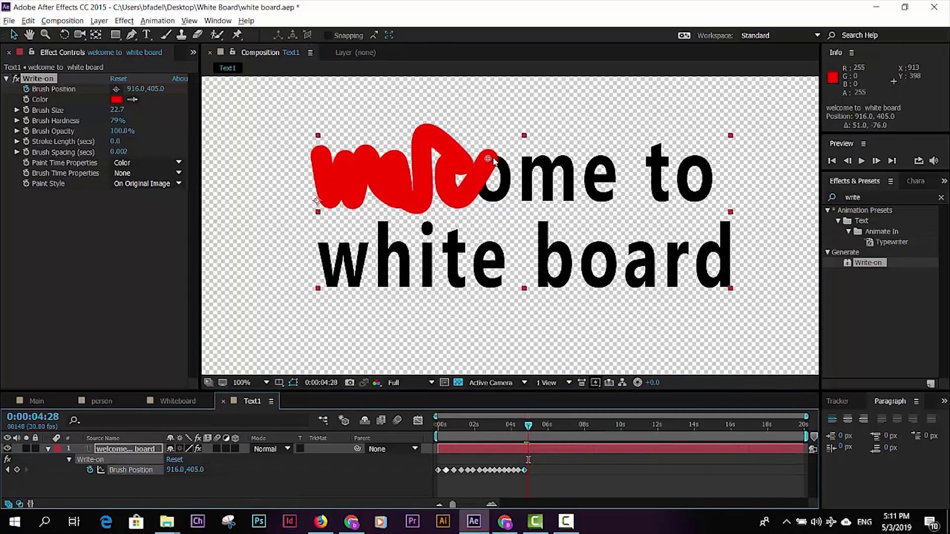
pyautogui.moveTo(488, 159); pyautogui.dragTo(504, 184)
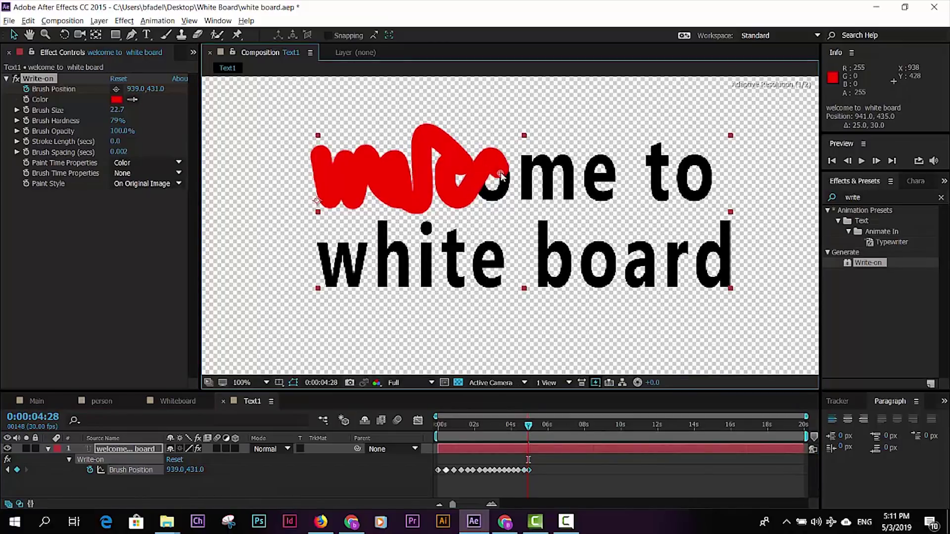
pyautogui.click(532, 426)
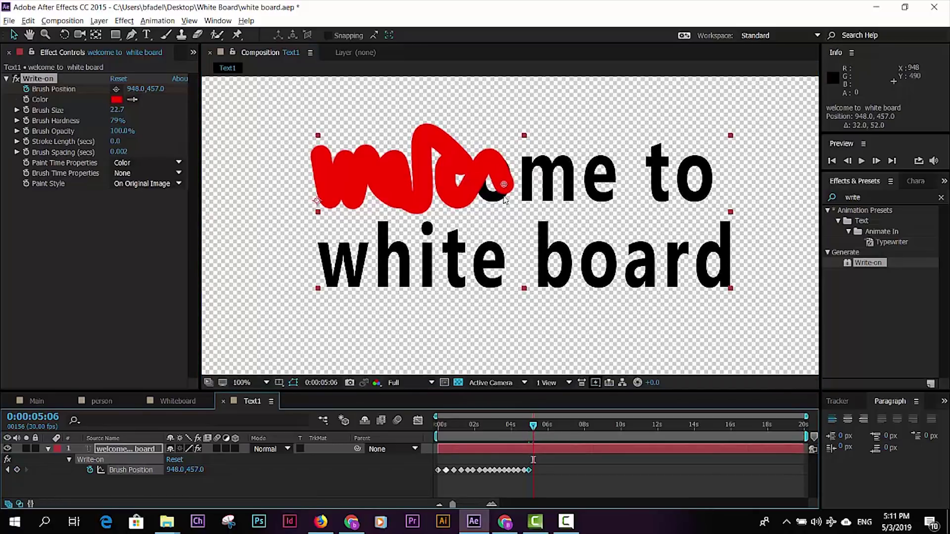
pyautogui.moveTo(504, 184); pyautogui.dragTo(490, 197)
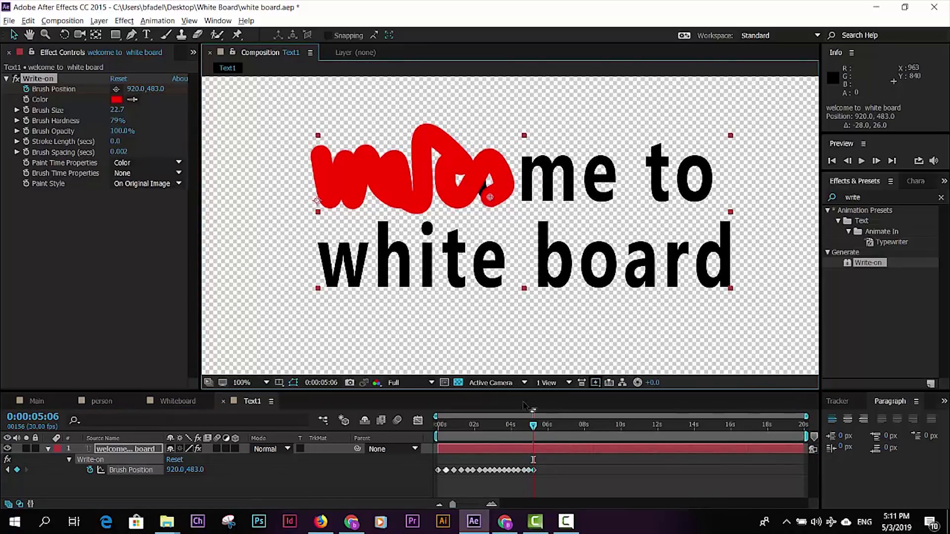
pyautogui.moveTo(533, 426); pyautogui.dragTo(538, 428)
pyautogui.click(538, 428)
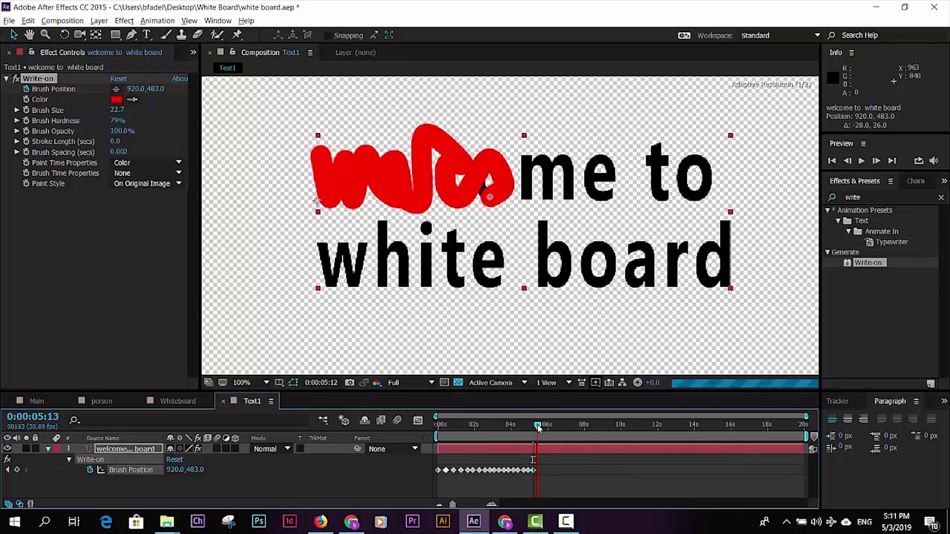
pyautogui.moveTo(490, 197); pyautogui.dragTo(477, 183)
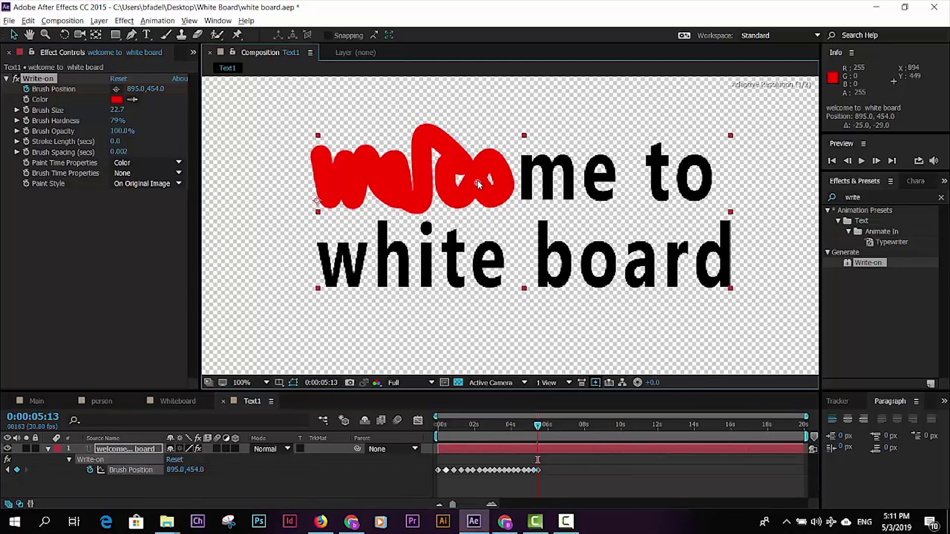
pyautogui.click(541, 428)
# Step: Keyframe the stroke up and down over the m through 6:15, ending near (1062, 402)
pyautogui.moveTo(542, 428); pyautogui.dragTo(544, 428)
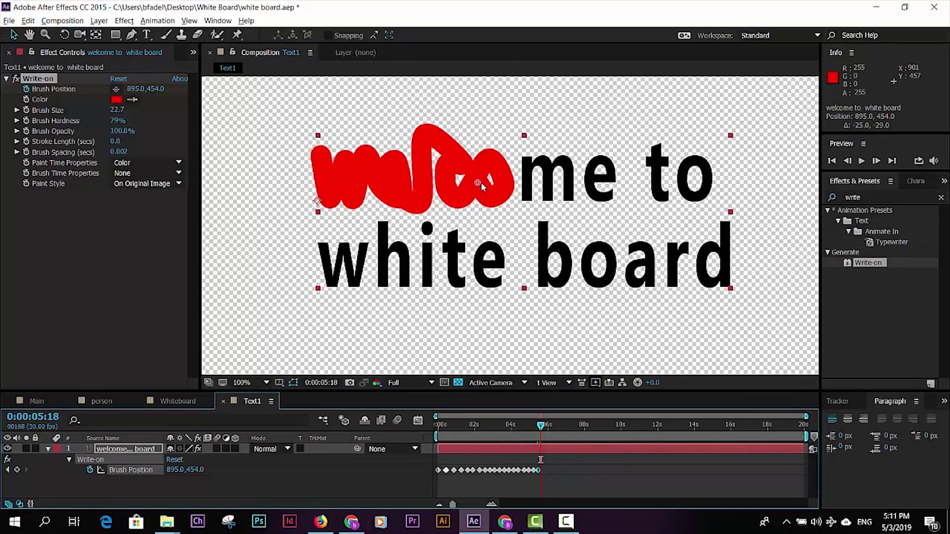
pyautogui.moveTo(479, 182); pyautogui.dragTo(528, 159)
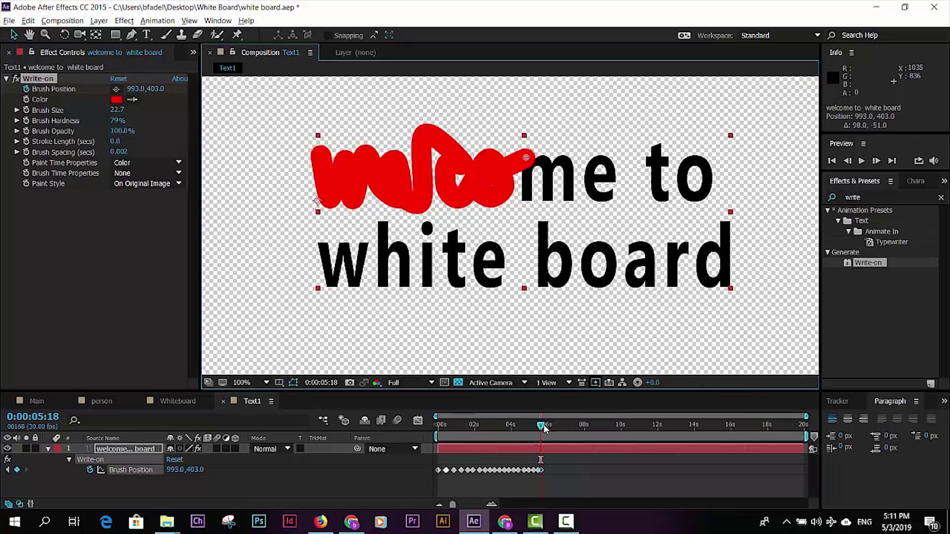
pyautogui.moveTo(543, 425); pyautogui.dragTo(546, 425)
pyautogui.moveTo(526, 158); pyautogui.dragTo(526, 199)
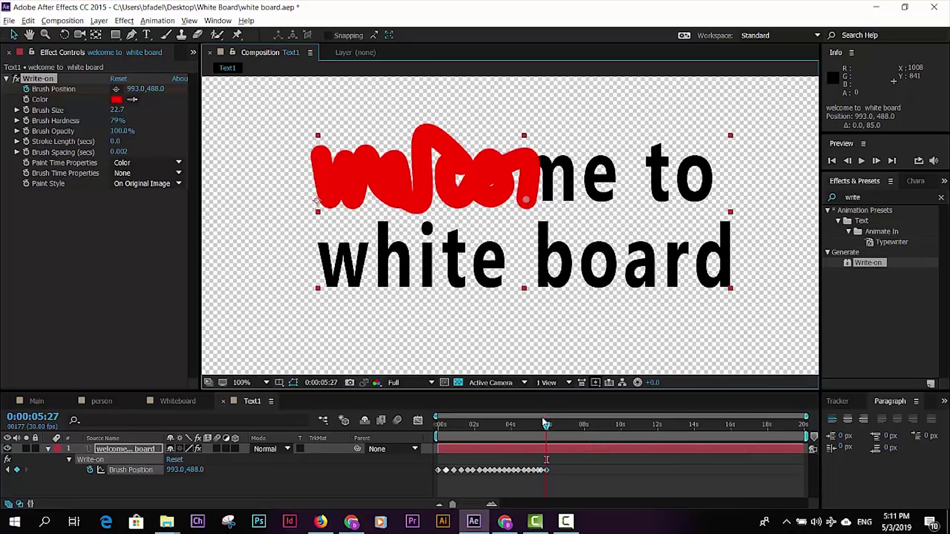
pyautogui.moveTo(544, 424); pyautogui.dragTo(550, 424)
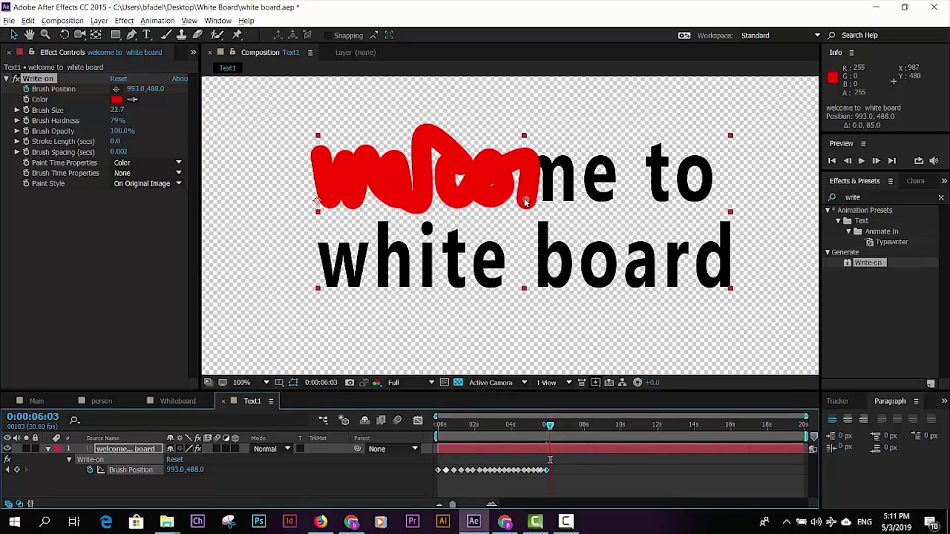
pyautogui.moveTo(526, 200); pyautogui.dragTo(543, 155)
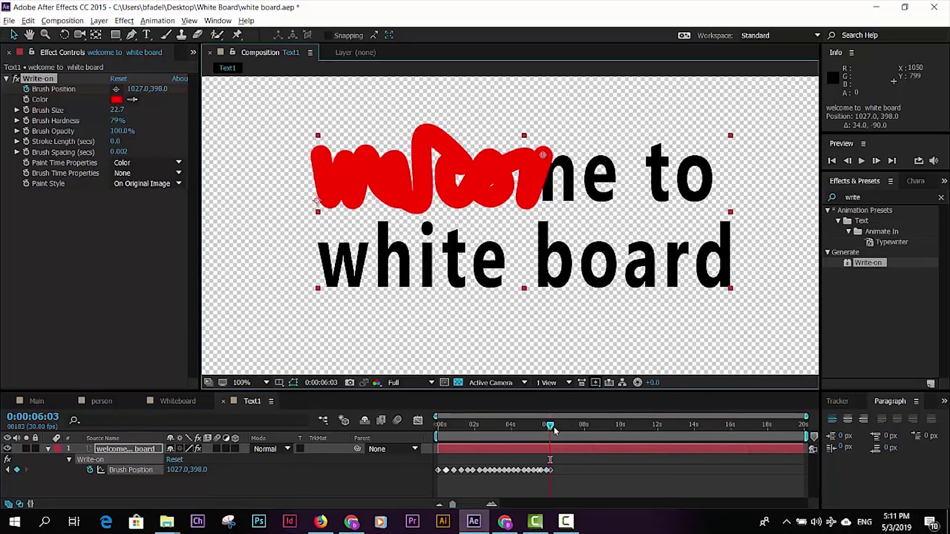
pyautogui.moveTo(554, 427); pyautogui.dragTo(557, 429)
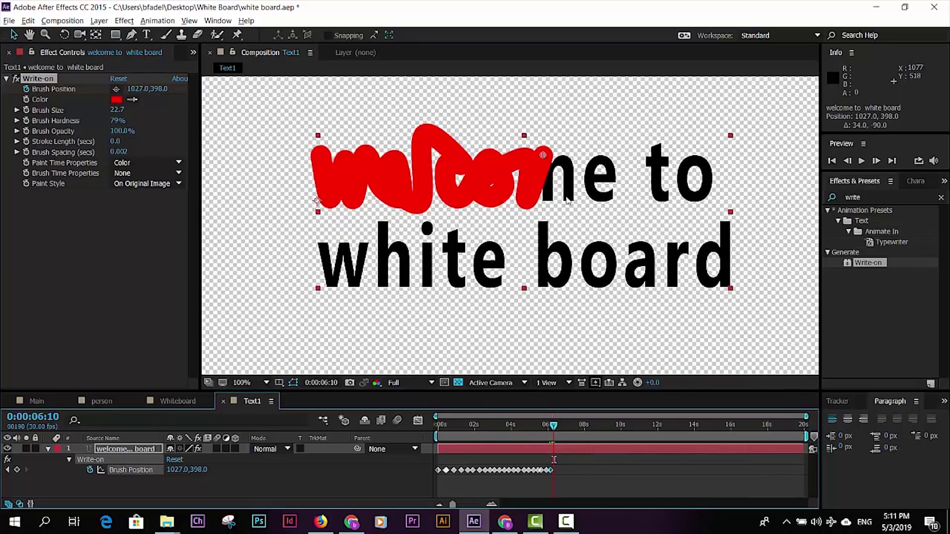
pyautogui.moveTo(546, 155); pyautogui.dragTo(548, 190)
pyautogui.moveTo(548, 198); pyautogui.dragTo(549, 201)
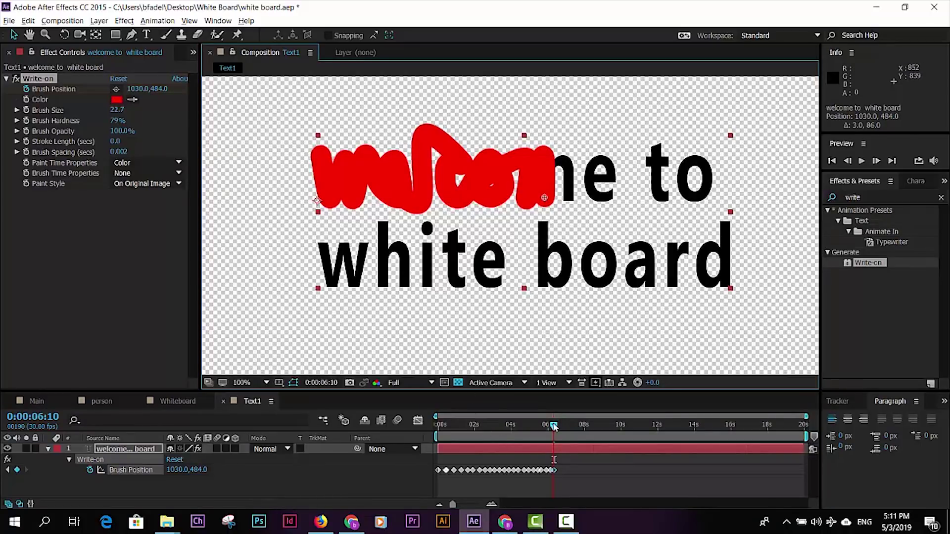
pyautogui.moveTo(554, 427); pyautogui.dragTo(558, 427)
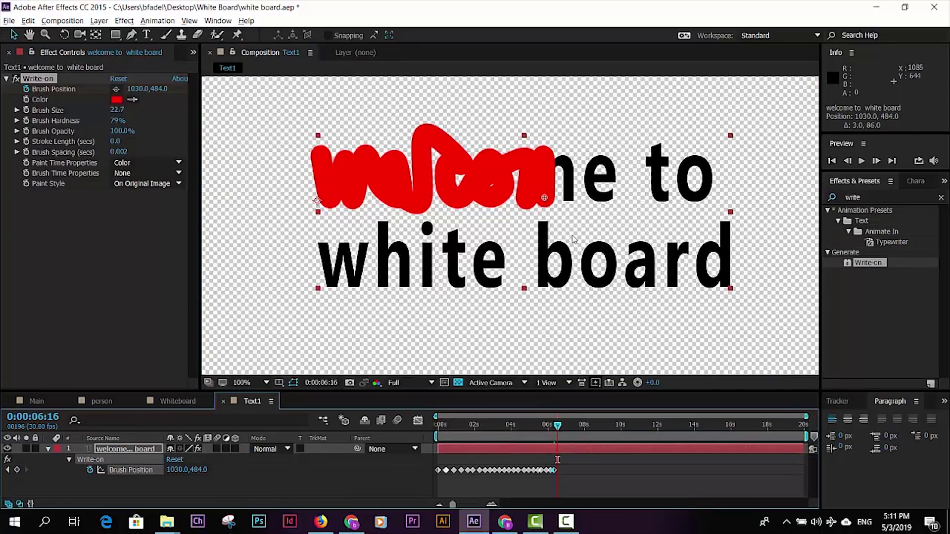
pyautogui.moveTo(544, 197); pyautogui.dragTo(564, 157)
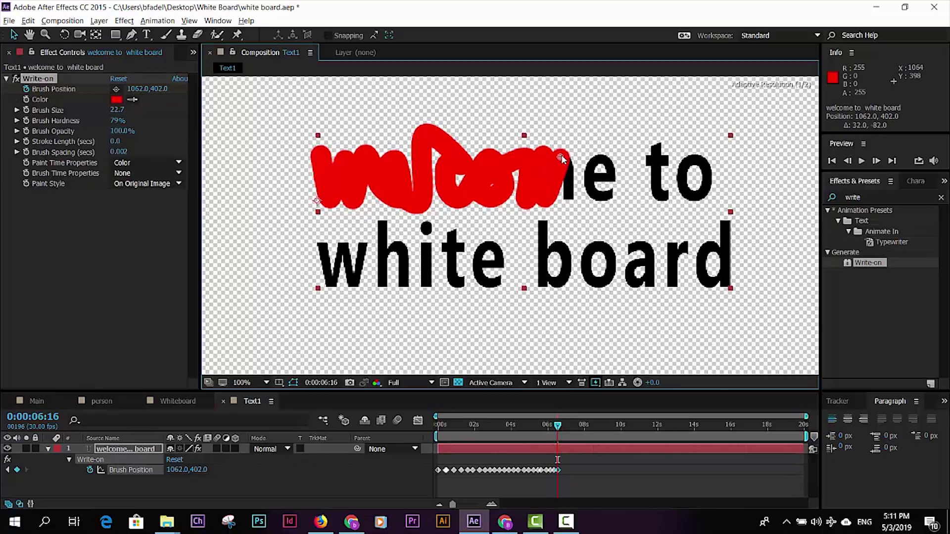
# Step: Keyframe the brush point at 6:22 and 6:29 to cover the rest of the m
pyautogui.moveTo(558, 426); pyautogui.dragTo(561, 427)
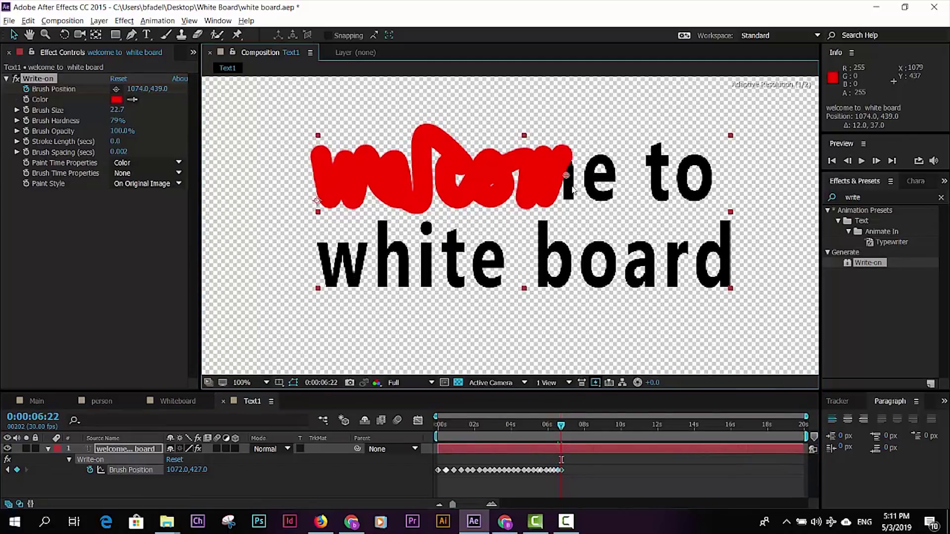
pyautogui.moveTo(564, 158); pyautogui.dragTo(573, 201)
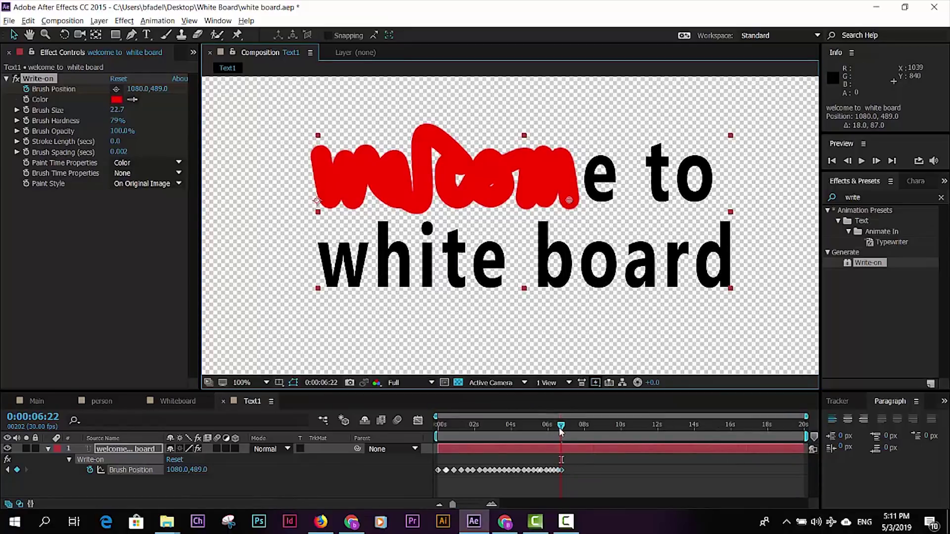
pyautogui.moveTo(561, 427); pyautogui.dragTo(565, 426)
pyautogui.moveTo(569, 201); pyautogui.dragTo(615, 175)
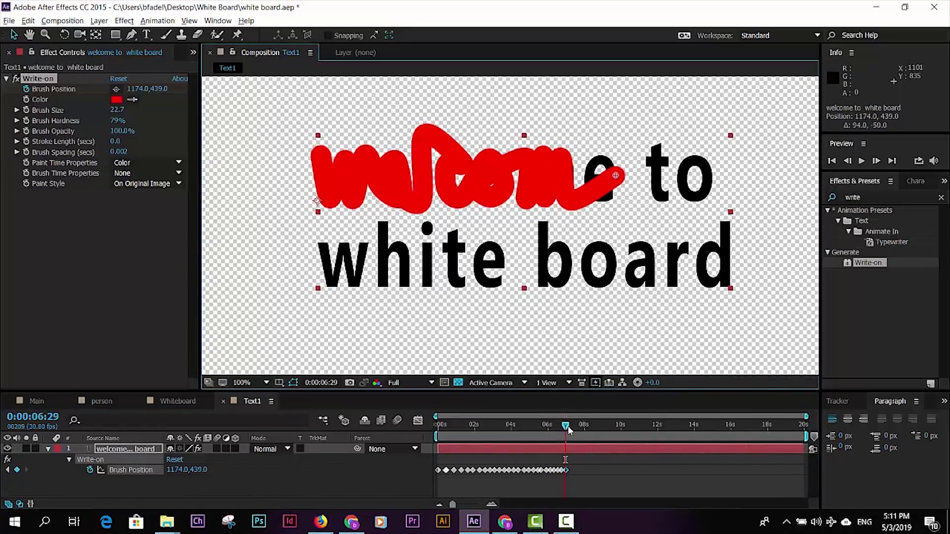
# Step: Keyframe the stroke over the final e from 7:08 to 7:29, ending at (1173, 478)
pyautogui.moveTo(569, 429); pyautogui.dragTo(574, 428)
pyautogui.moveTo(616, 175); pyautogui.dragTo(596, 159)
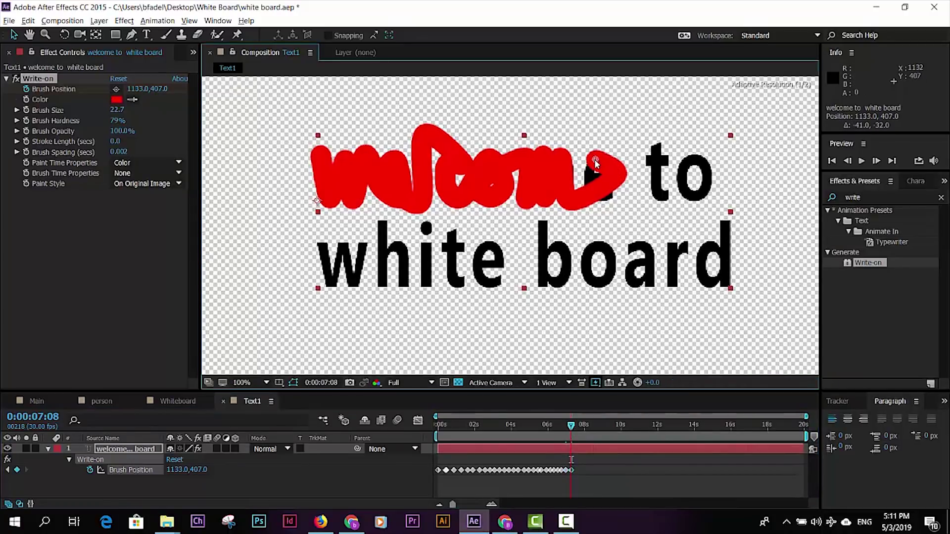
pyautogui.click(576, 427)
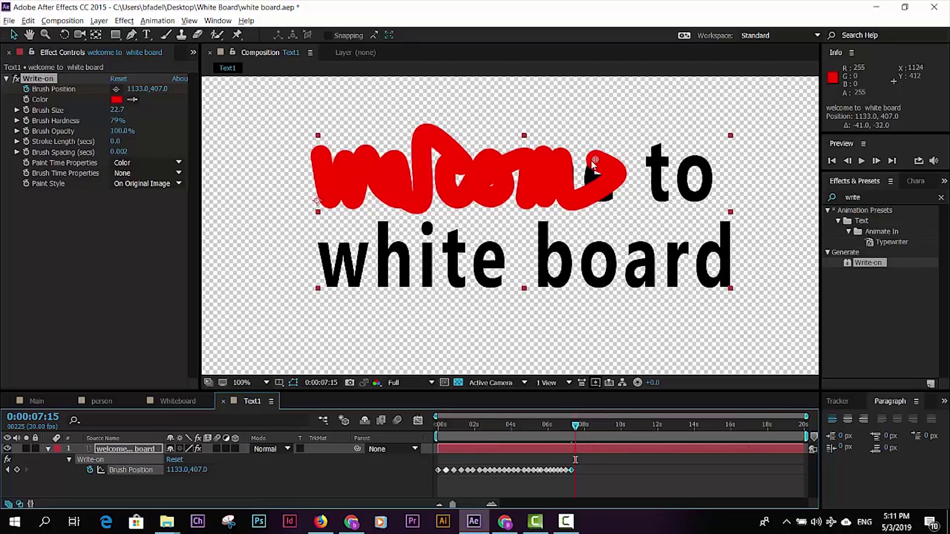
pyautogui.moveTo(594, 167); pyautogui.dragTo(590, 194)
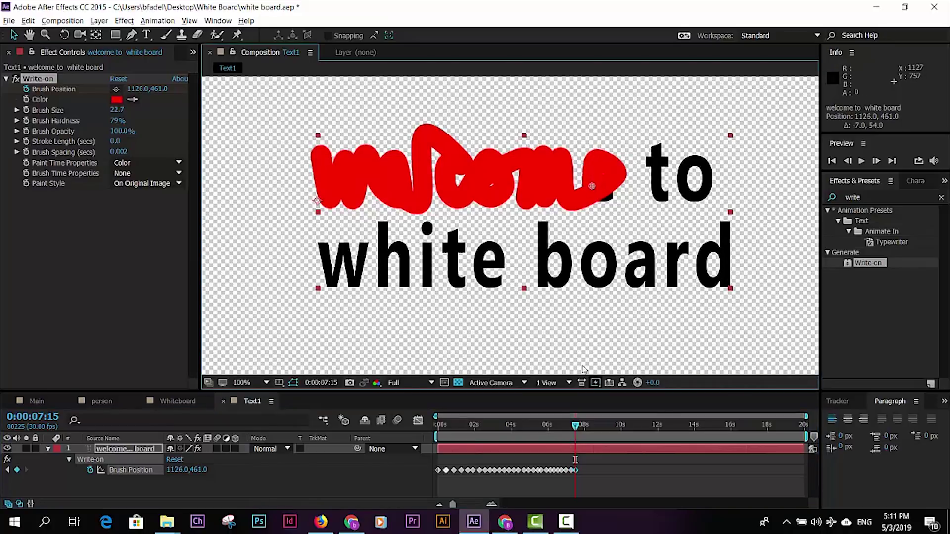
pyautogui.click(579, 426)
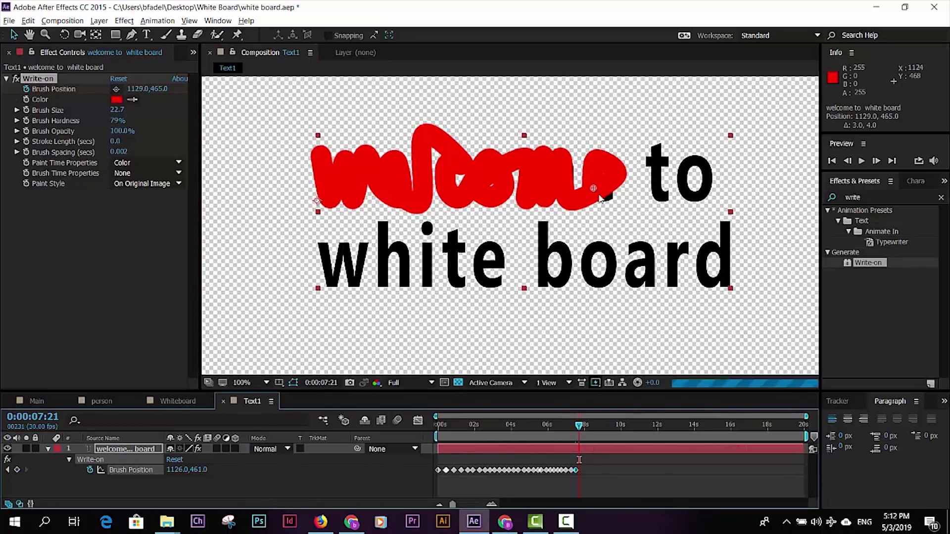
pyautogui.moveTo(593, 187); pyautogui.dragTo(616, 196)
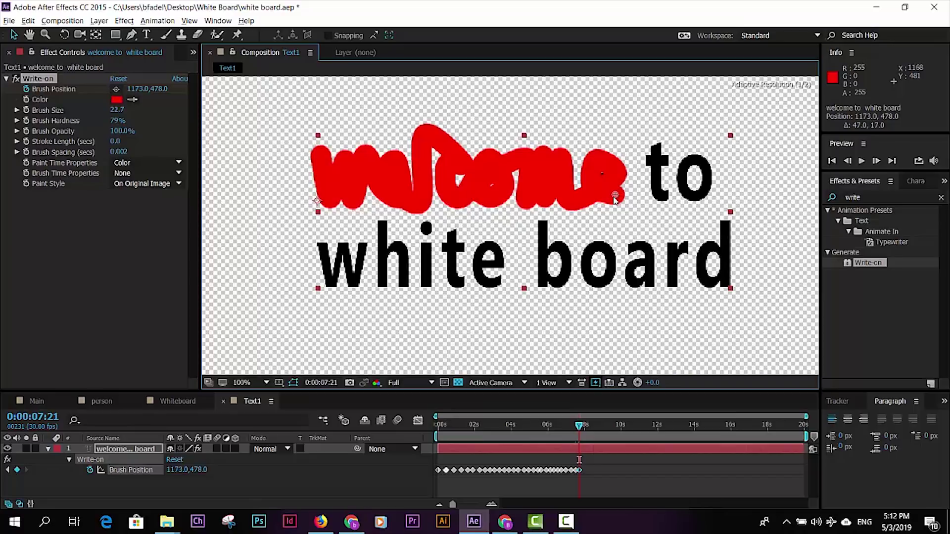
pyautogui.click(583, 427)
pyautogui.click(585, 428)
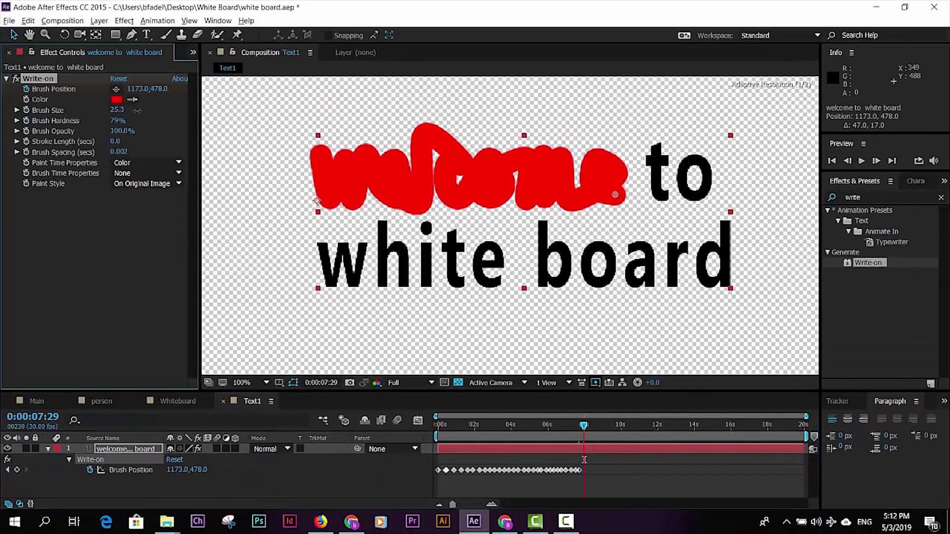
# Step: Set Brush Size to 26.0 and delete 'to white board' so the text reads 'welcome'
pyautogui.moveTo(119, 107); pyautogui.dragTo(136, 108)
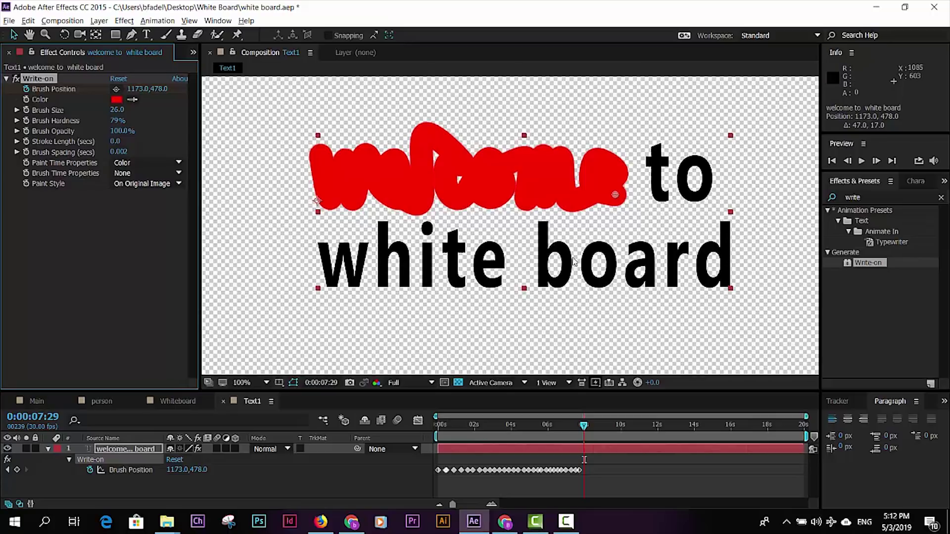
pyautogui.doubleClick(458, 270)
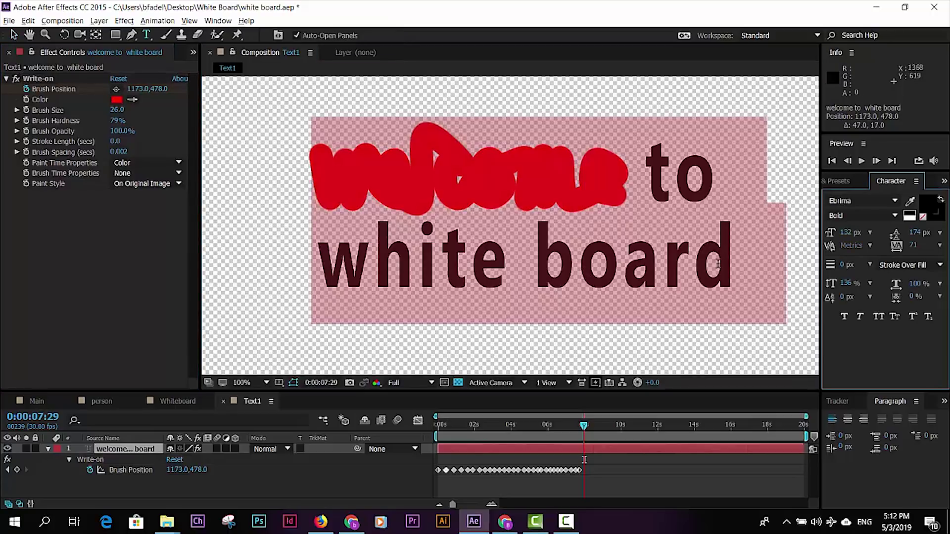
pyautogui.moveTo(719, 263); pyautogui.dragTo(654, 191)
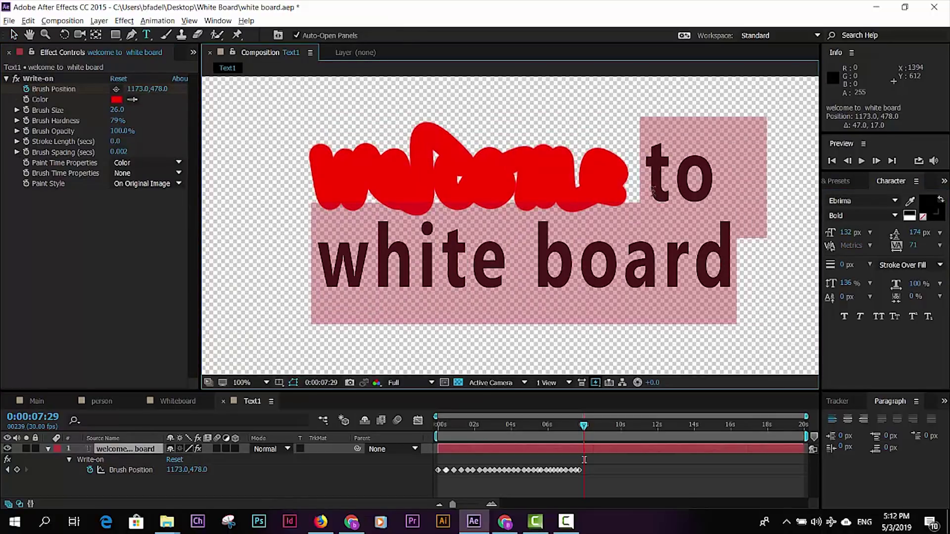
pyautogui.press('BackSpace')
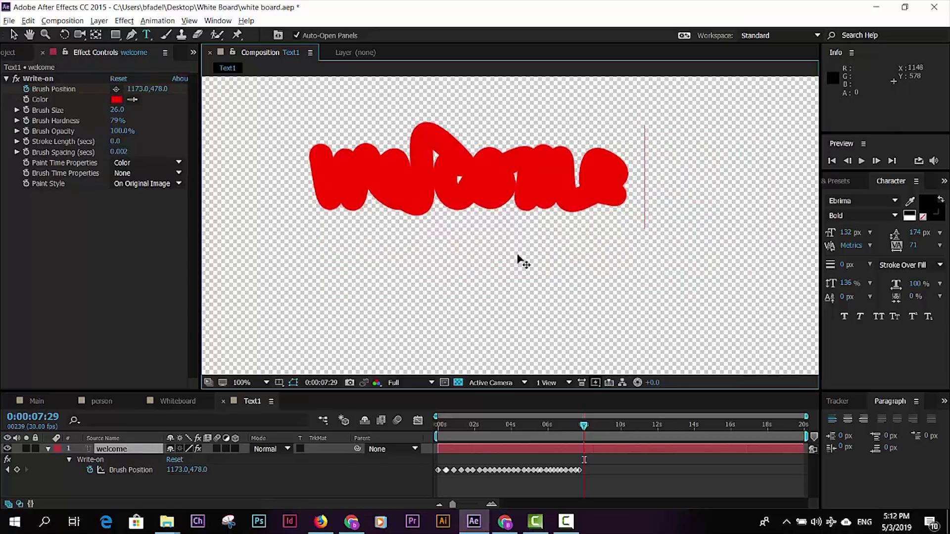
# Step: Set the Write-on Paint Style to Reveal Original Image and return to frame 0
pyautogui.click(14, 34)
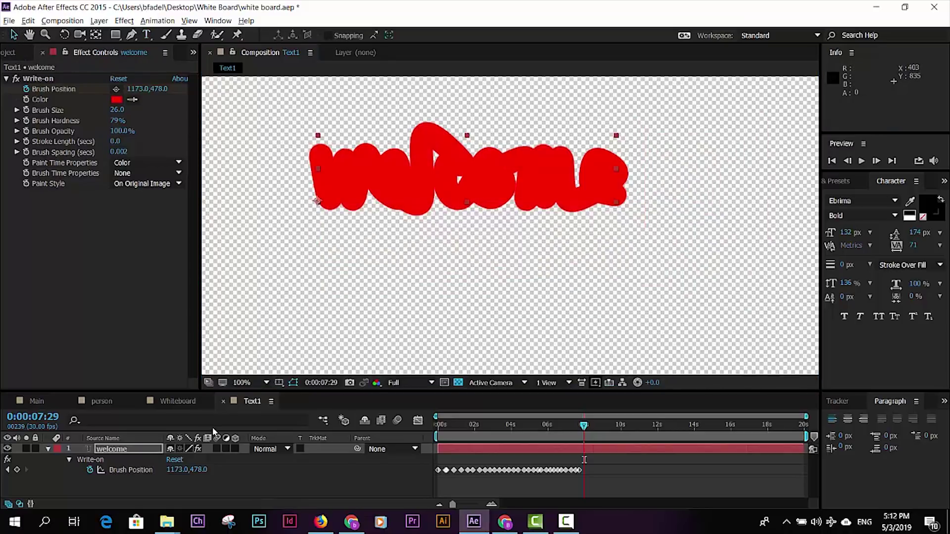
pyautogui.click(147, 185)
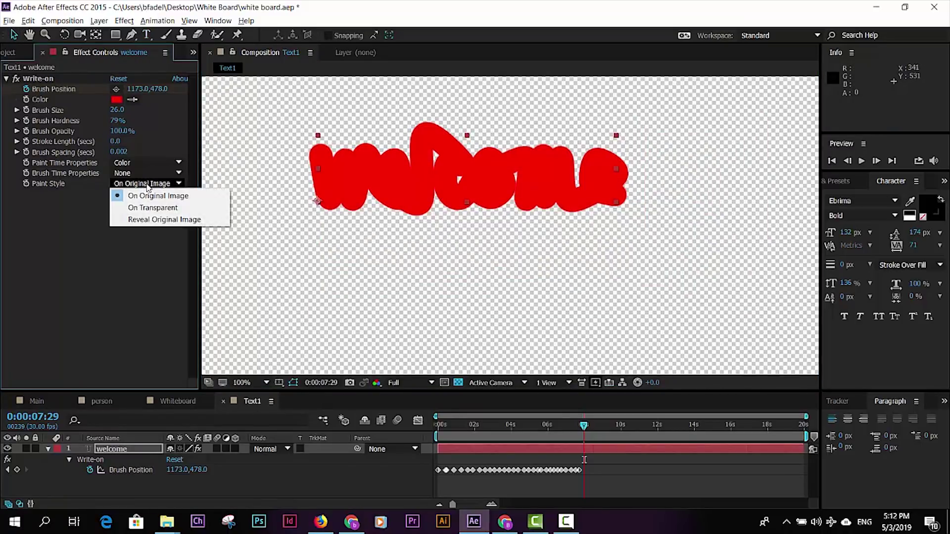
pyautogui.click(142, 223)
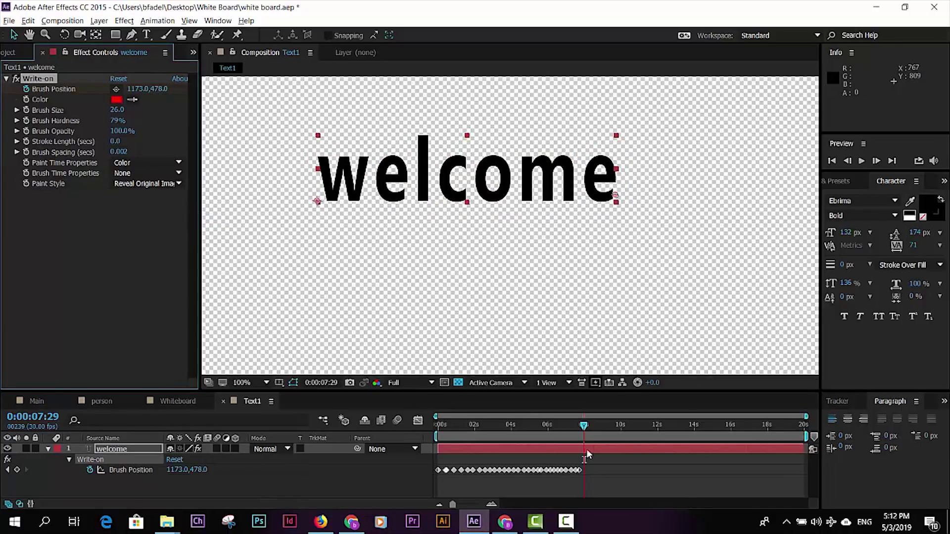
pyautogui.moveTo(585, 429); pyautogui.dragTo(391, 439)
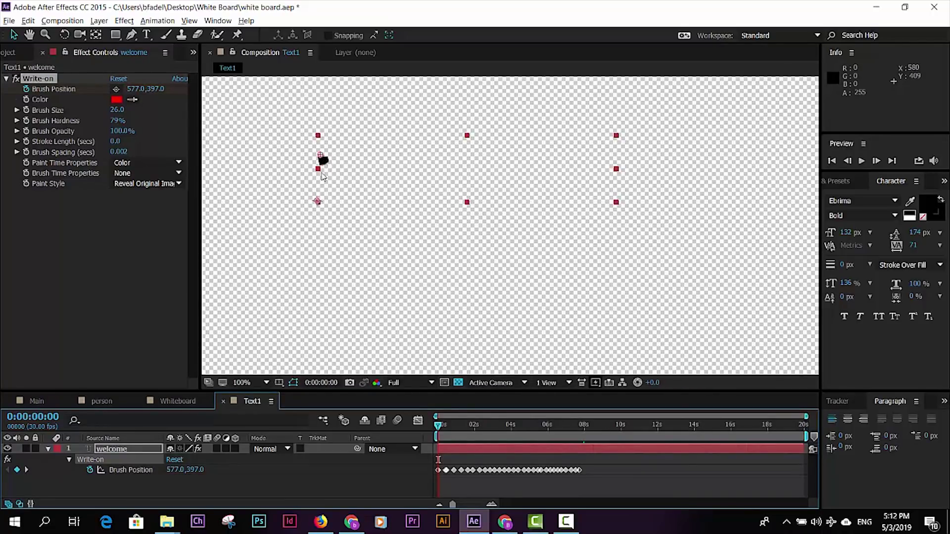
pyautogui.click(144, 184)
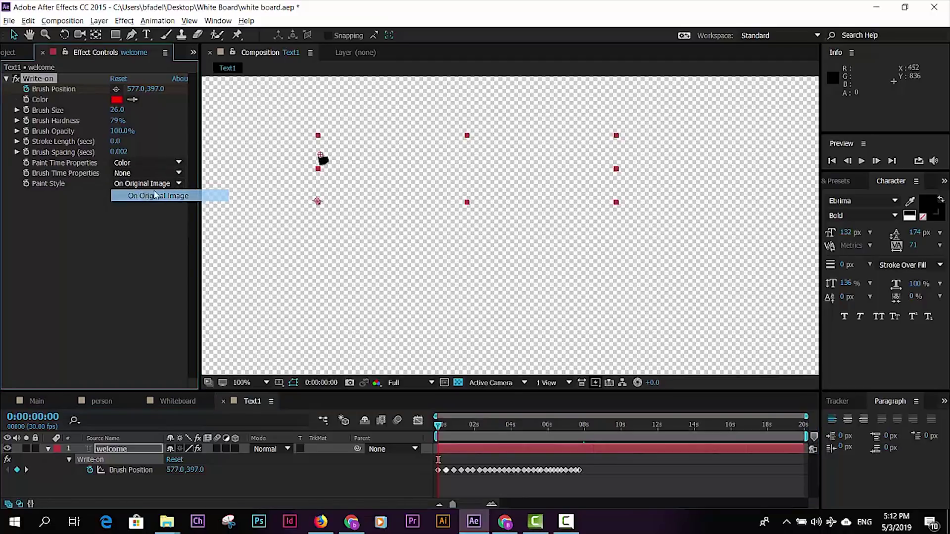
pyautogui.click(144, 193)
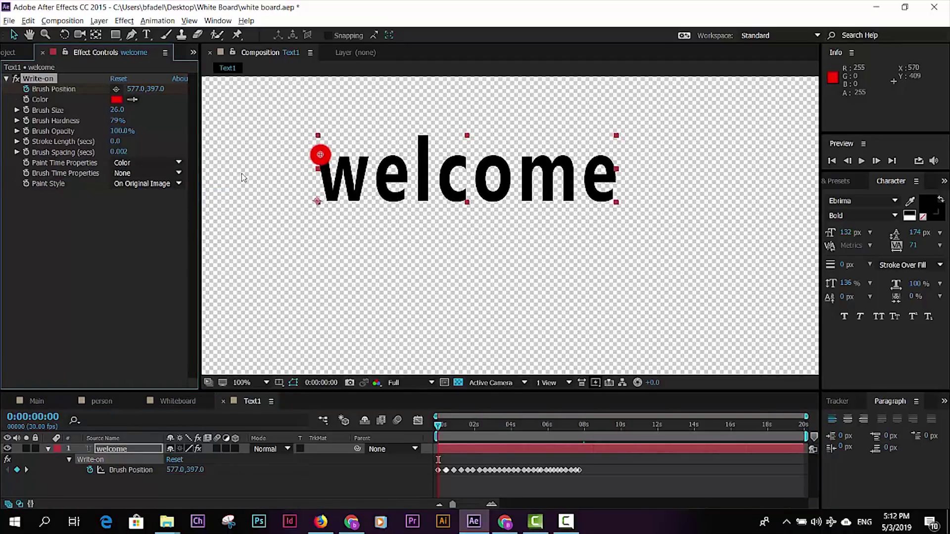
pyautogui.click(134, 186)
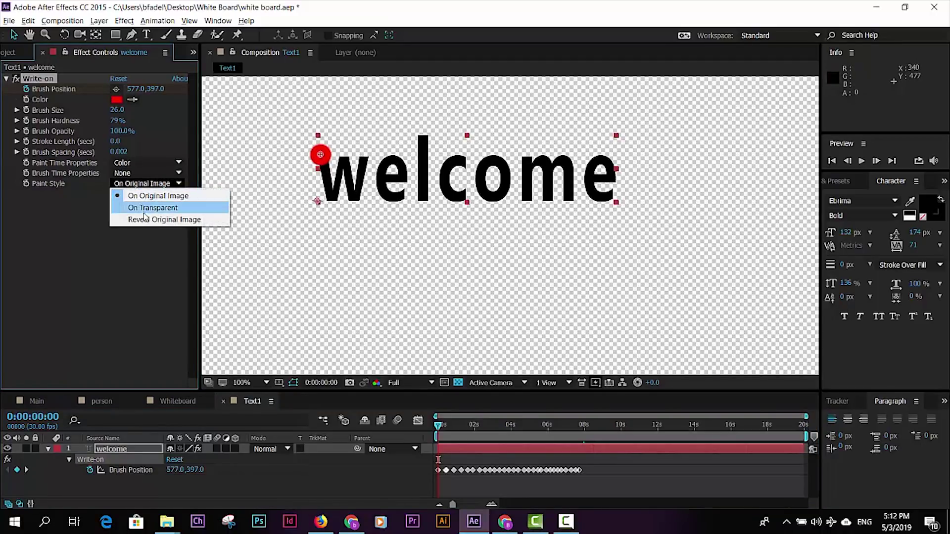
pyautogui.click(148, 218)
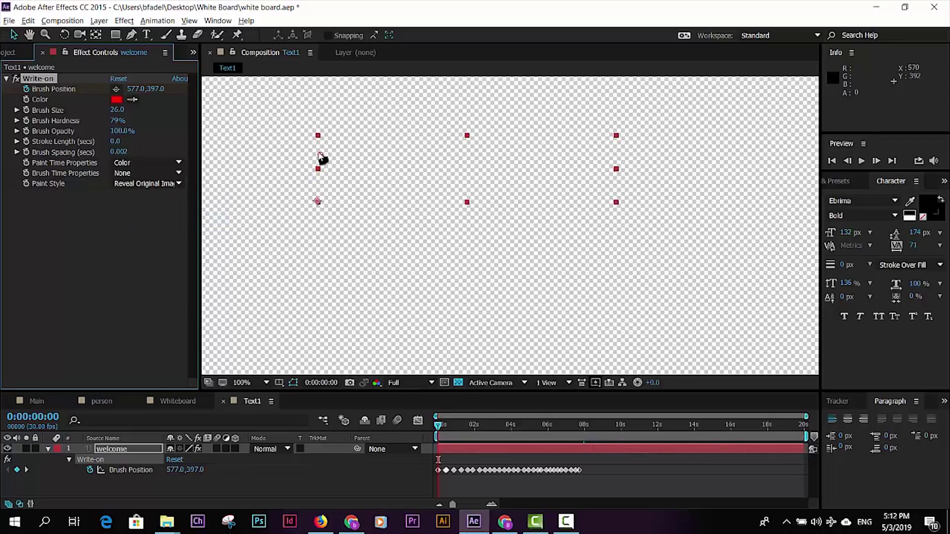
# Step: Move the first brush point onto the start of the w and preview the animation
pyautogui.moveTo(322, 157); pyautogui.dragTo(318, 139)
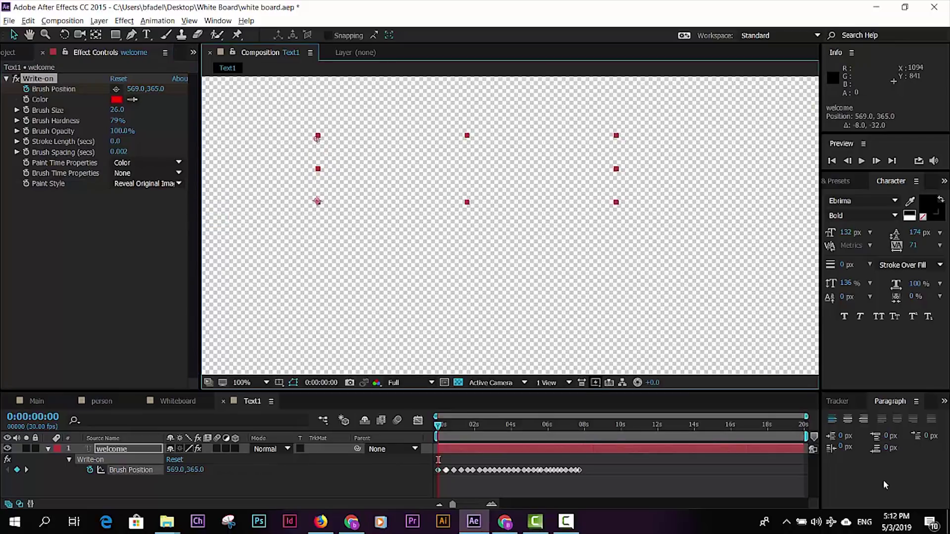
pyautogui.click(690, 480)
pyautogui.press('space')
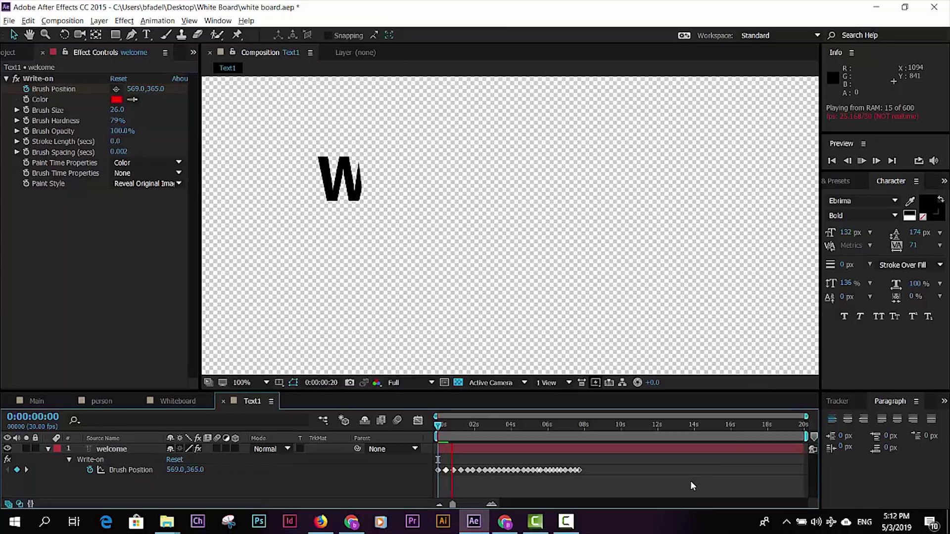
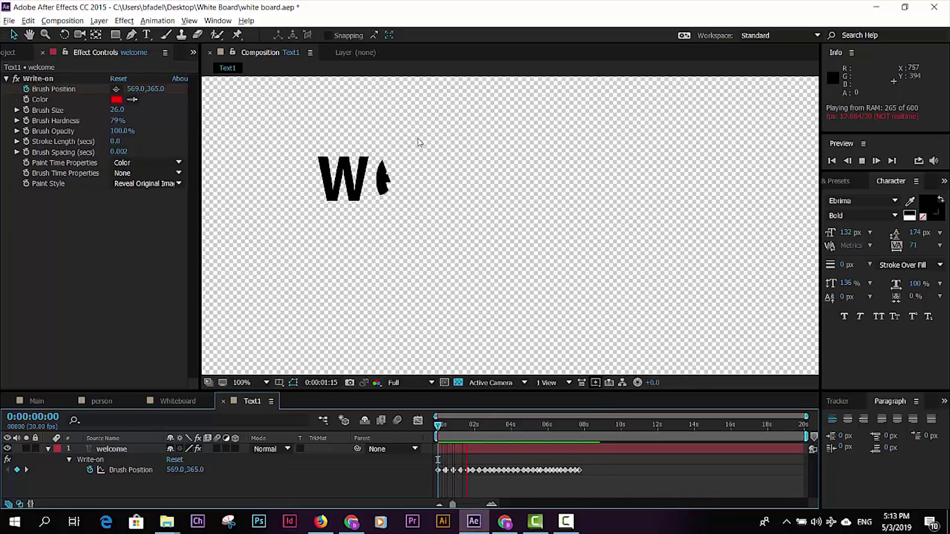
# Step: Stop the preview and add hand.png to Text1, placed near the partly written word
pyautogui.press('space')
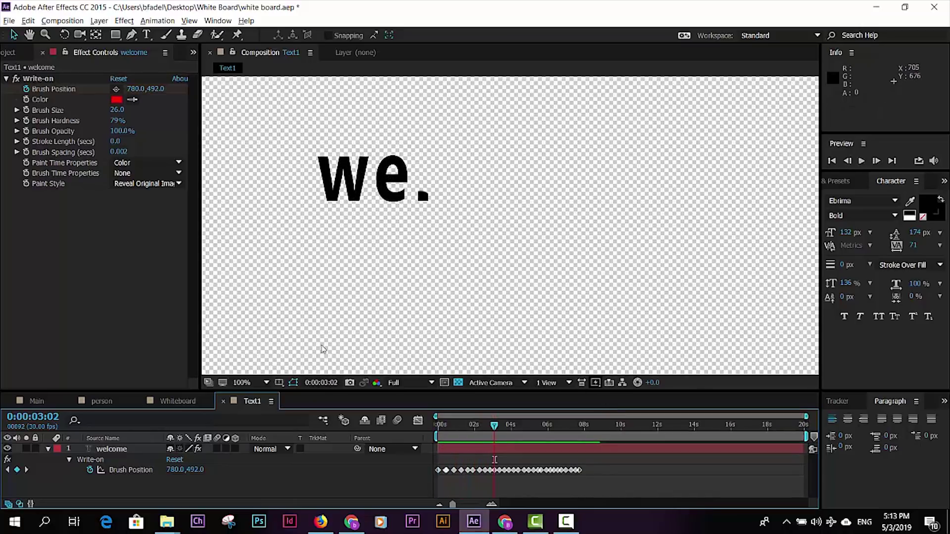
pyautogui.click(48, 449)
pyautogui.click(114, 469)
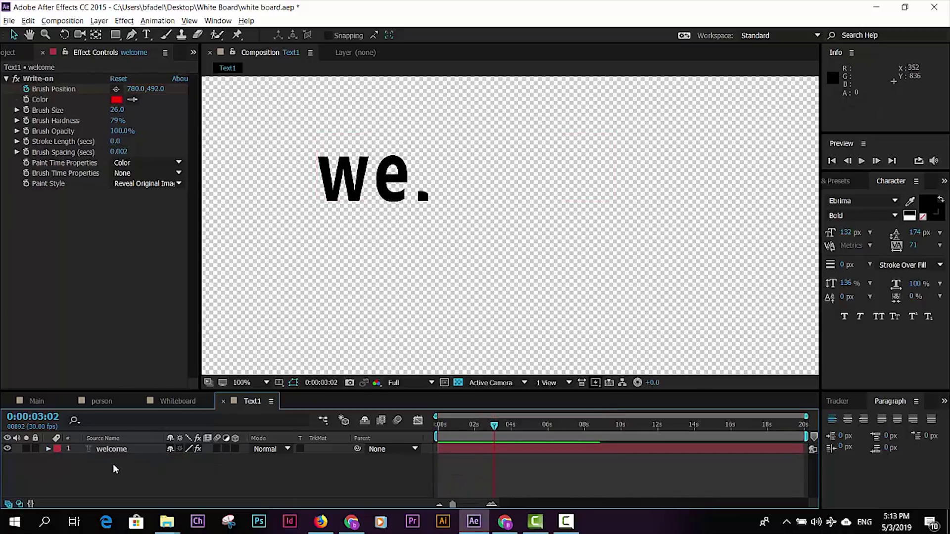
pyautogui.click(9, 52)
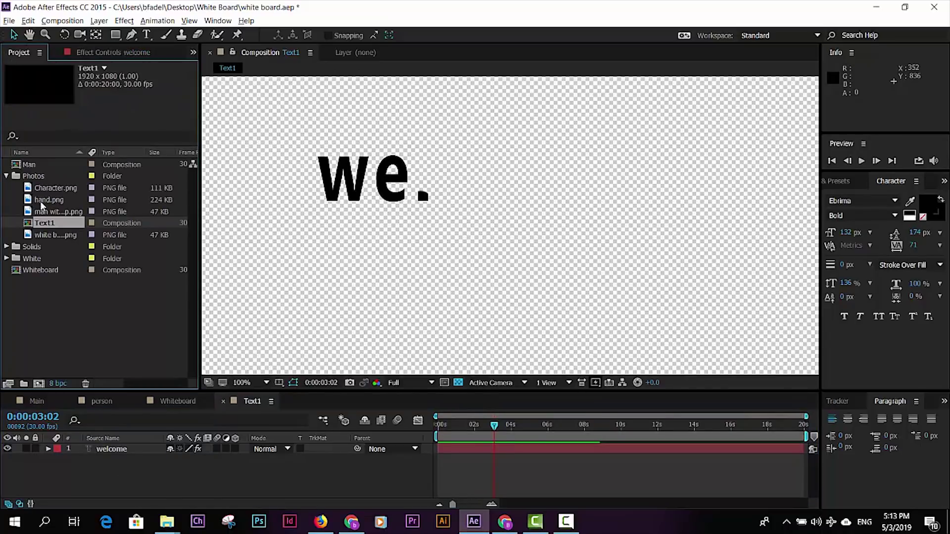
pyautogui.moveTo(41, 203)
pyautogui.mouseDown()
pyautogui.moveTo(374, 387)
pyautogui.moveTo(381, 380)
pyautogui.mouseUp()
pyautogui.moveTo(475, 244)
pyautogui.mouseDown()
pyautogui.moveTo(445, 282)
pyautogui.moveTo(414, 252)
pyautogui.mouseUp()
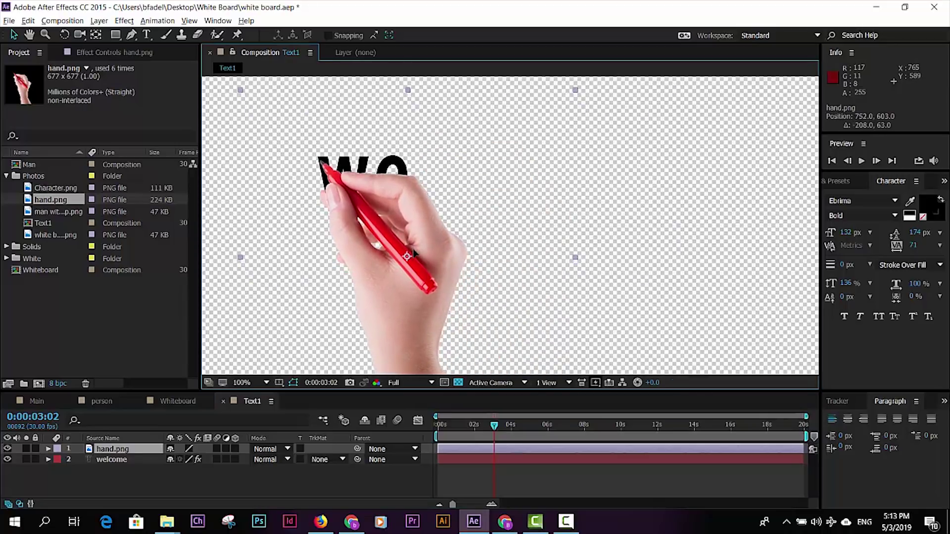
pyautogui.press('Return')
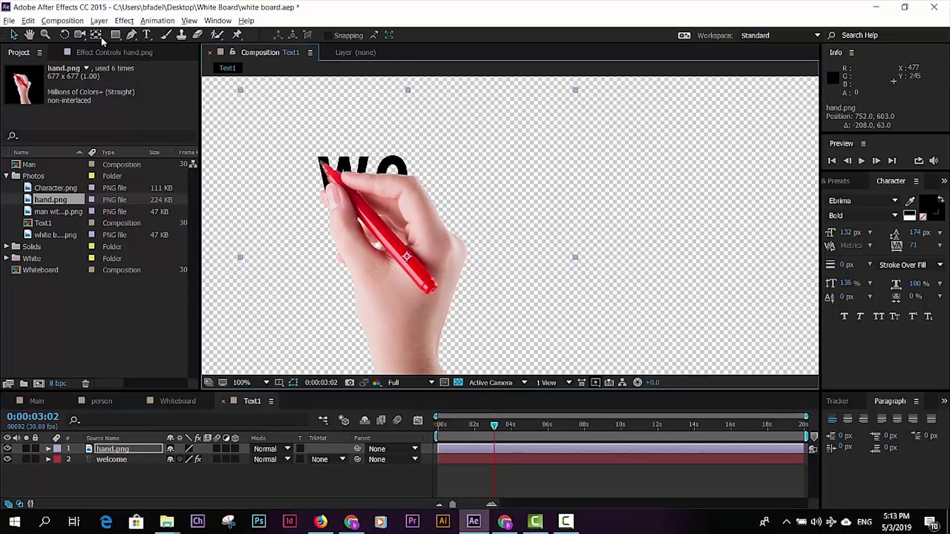
# Step: Move the hand's anchor point to the pen tip with Pan Behind, then return to the start
pyautogui.click(96, 34)
pyautogui.moveTo(406, 256); pyautogui.dragTo(329, 177)
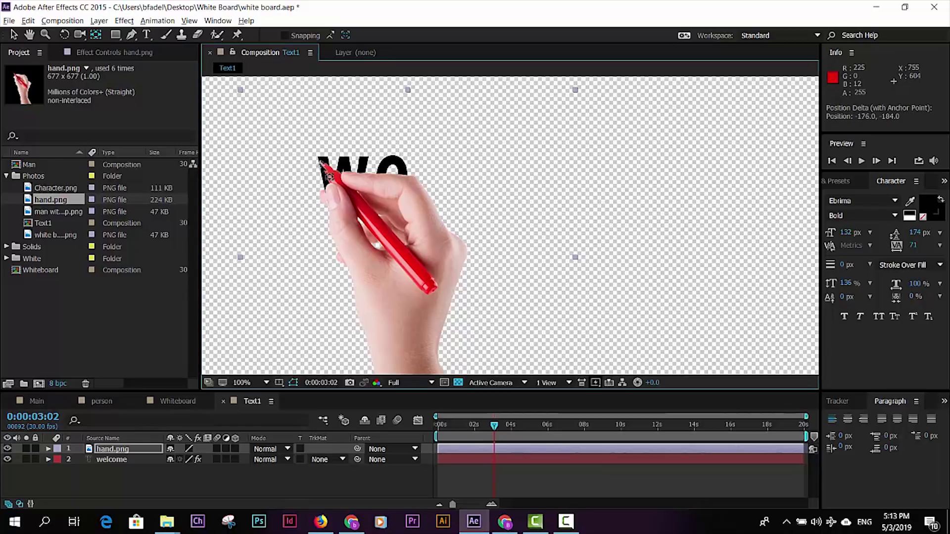
pyautogui.moveTo(495, 425); pyautogui.dragTo(487, 426)
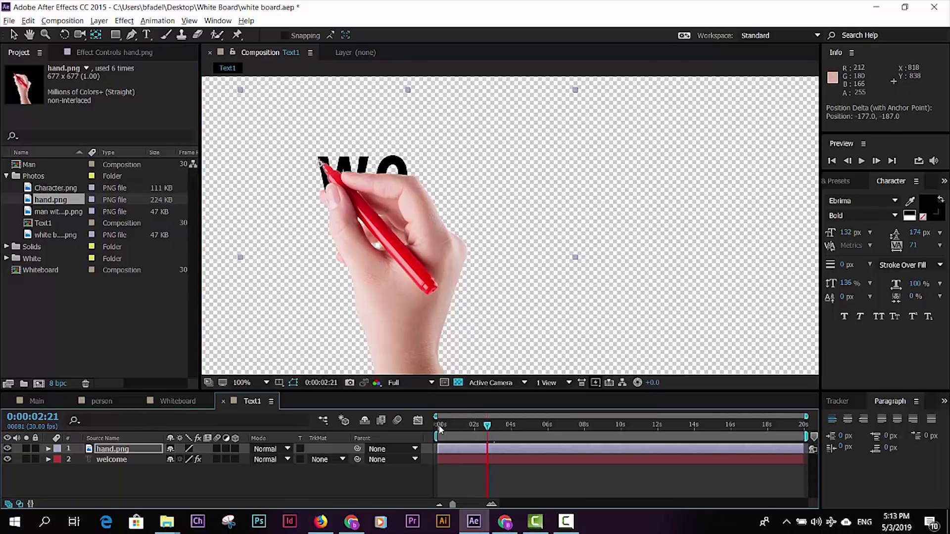
pyautogui.click(439, 427)
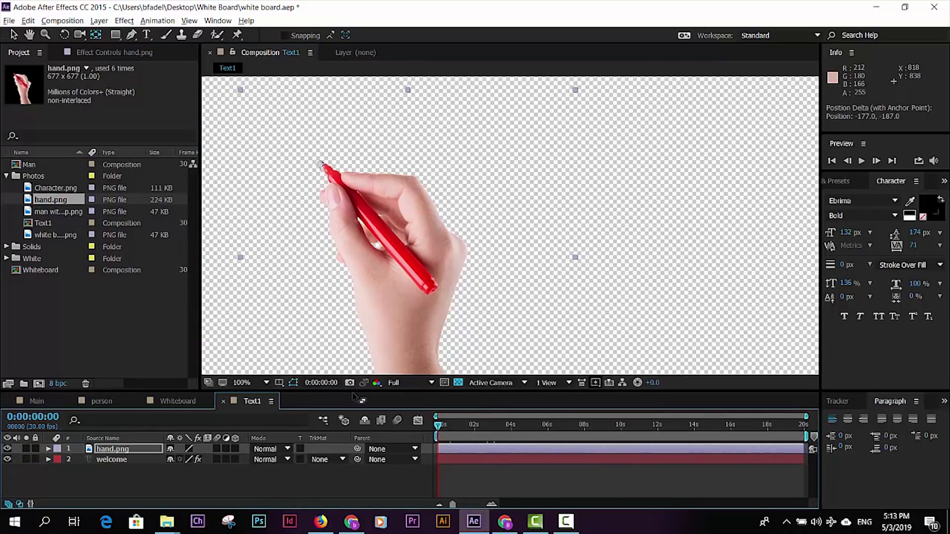
# Step: Pick-whip an expression linking hand.png's Position to welcome's Write-on Brush Position
pyautogui.moveTo(351, 390); pyautogui.dragTo(358, 385)
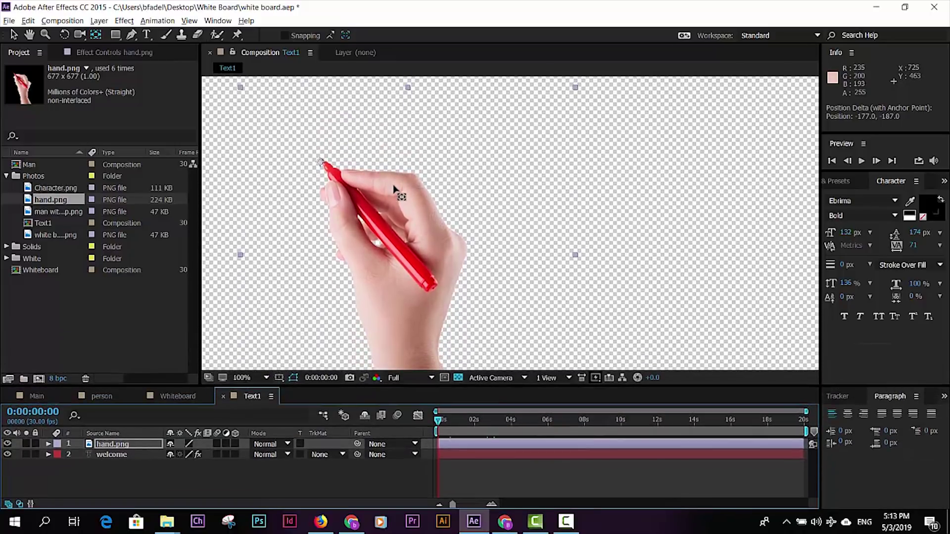
pyautogui.click(118, 454)
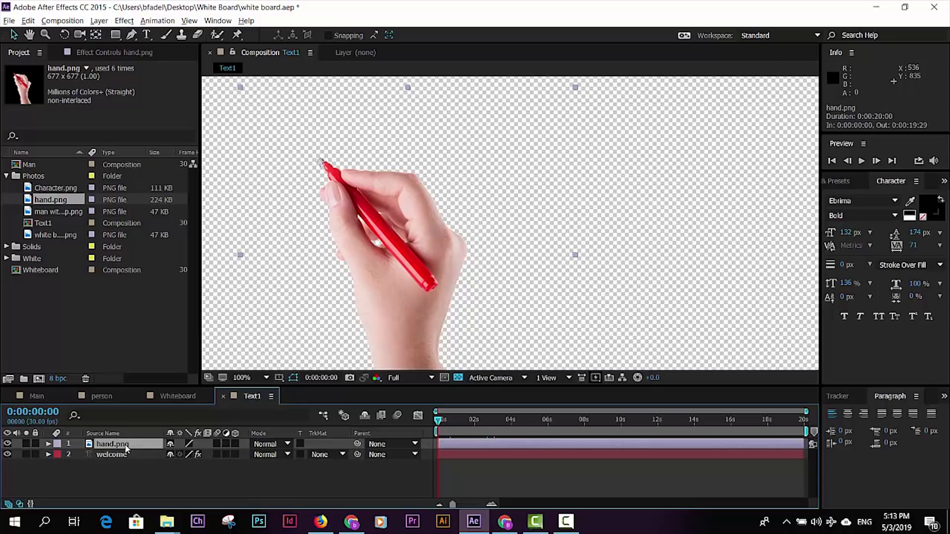
pyautogui.press('u')
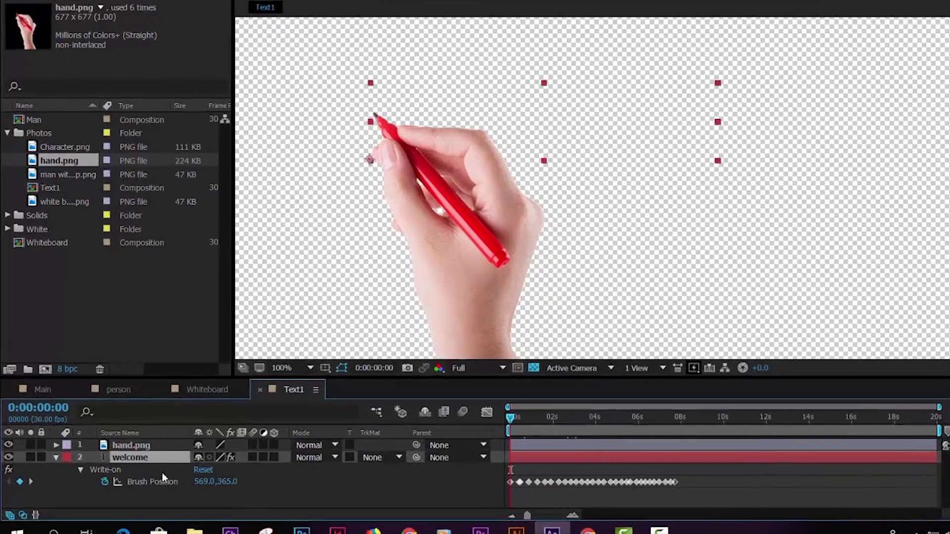
pyautogui.click(112, 444)
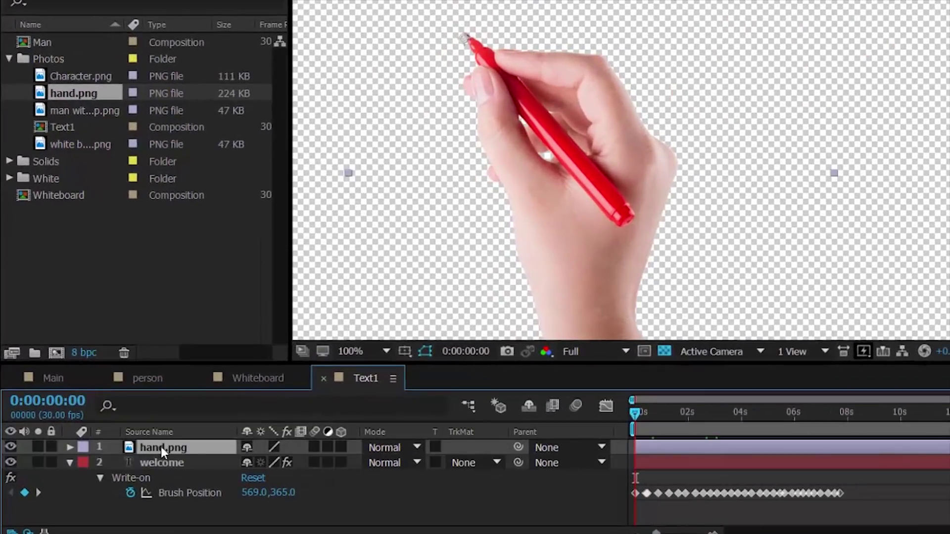
pyautogui.press('p')
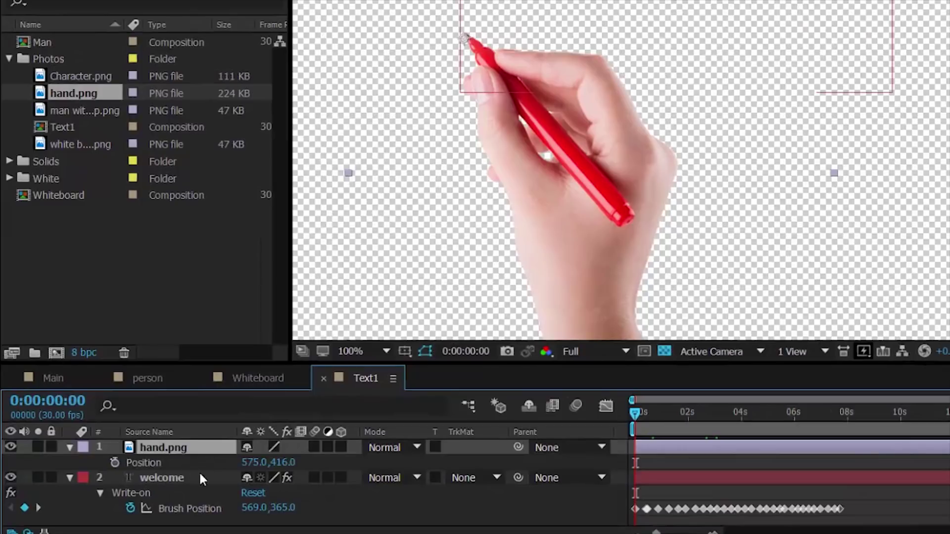
pyautogui.keyDown('alt'); pyautogui.click(115, 462); pyautogui.keyUp('alt')
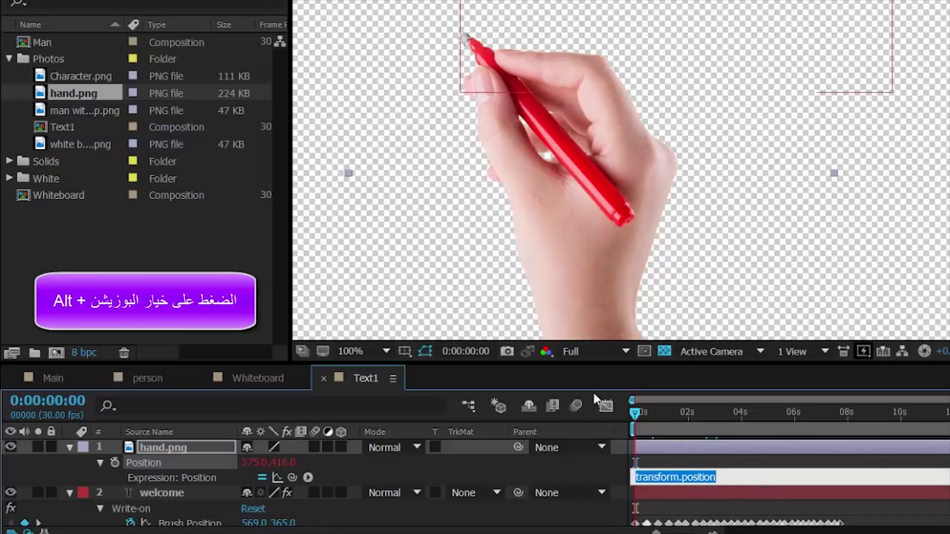
pyautogui.moveTo(690, 363); pyautogui.dragTo(690, 315)
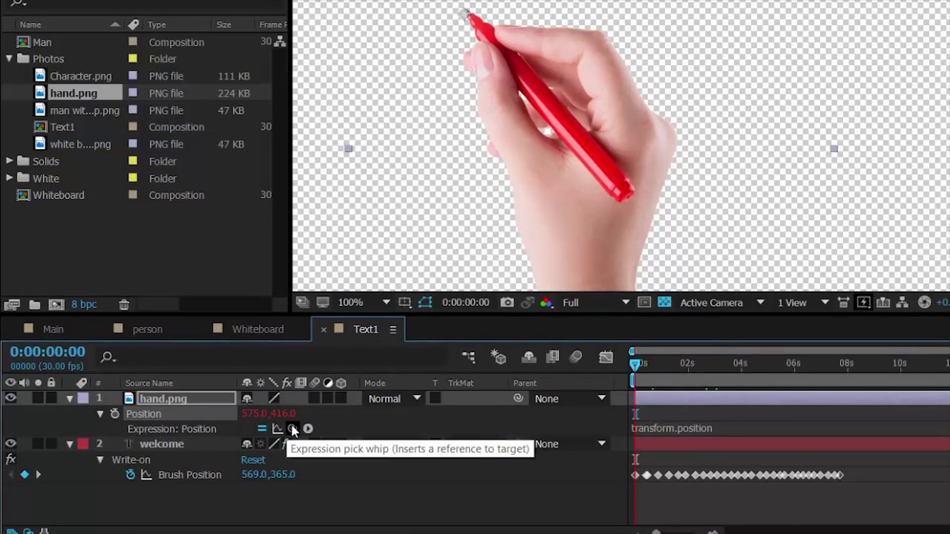
pyautogui.moveTo(292, 431); pyautogui.dragTo(176, 474)
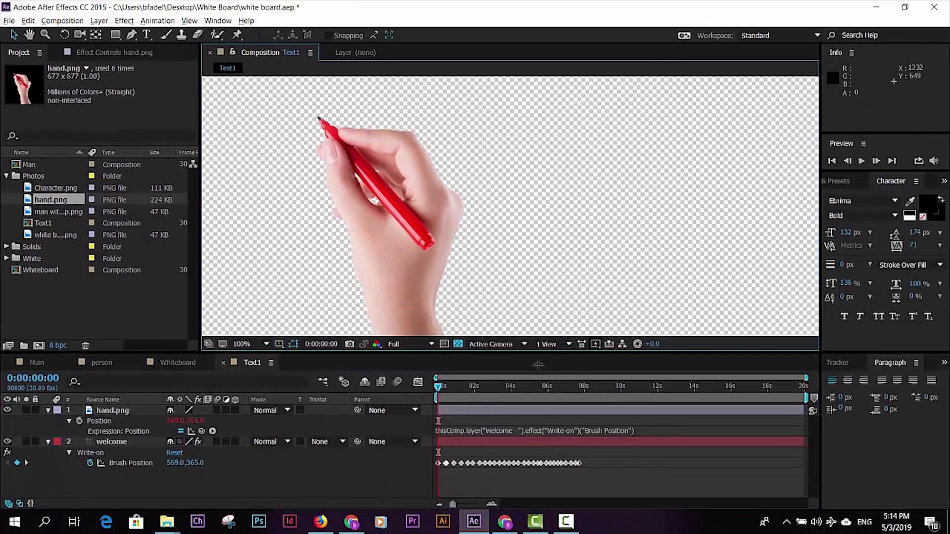
# Step: Toggle the welcome layer's selection and enlarge the composition viewer
pyautogui.click(338, 488)
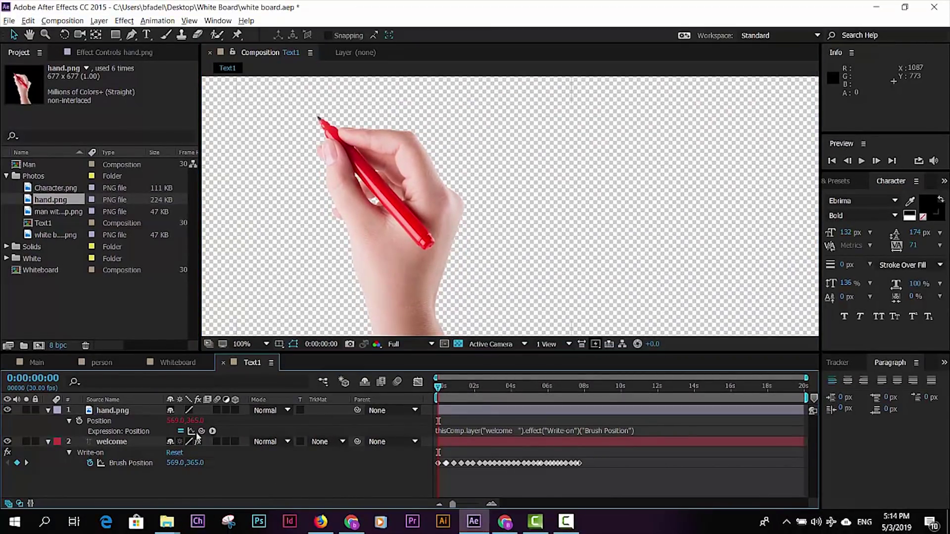
pyautogui.click(463, 459)
pyautogui.click(454, 432)
pyautogui.click(114, 441)
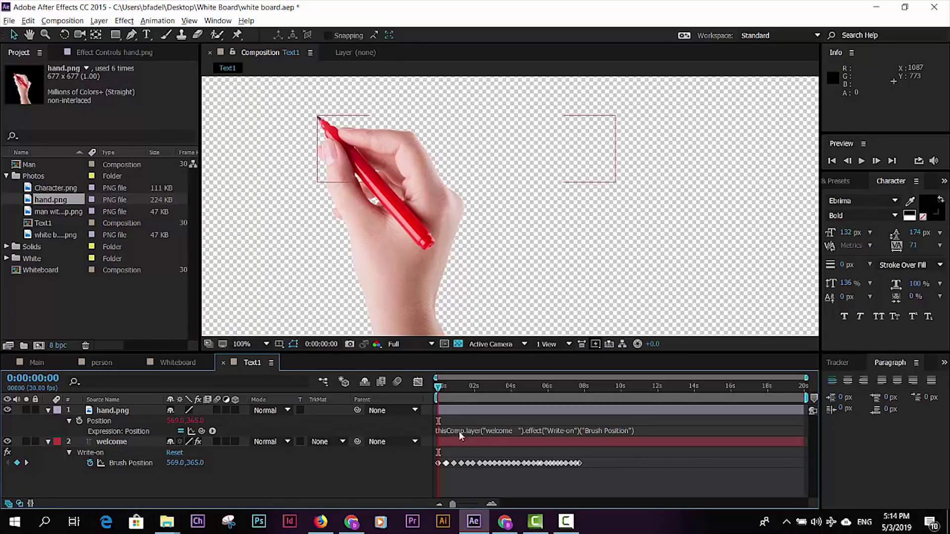
pyautogui.click(459, 432)
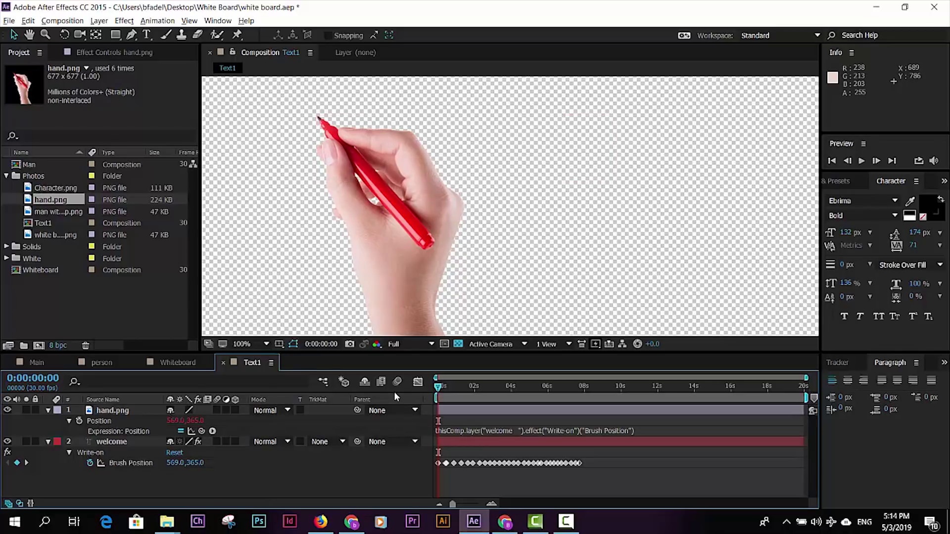
pyautogui.moveTo(363, 352); pyautogui.dragTo(360, 375)
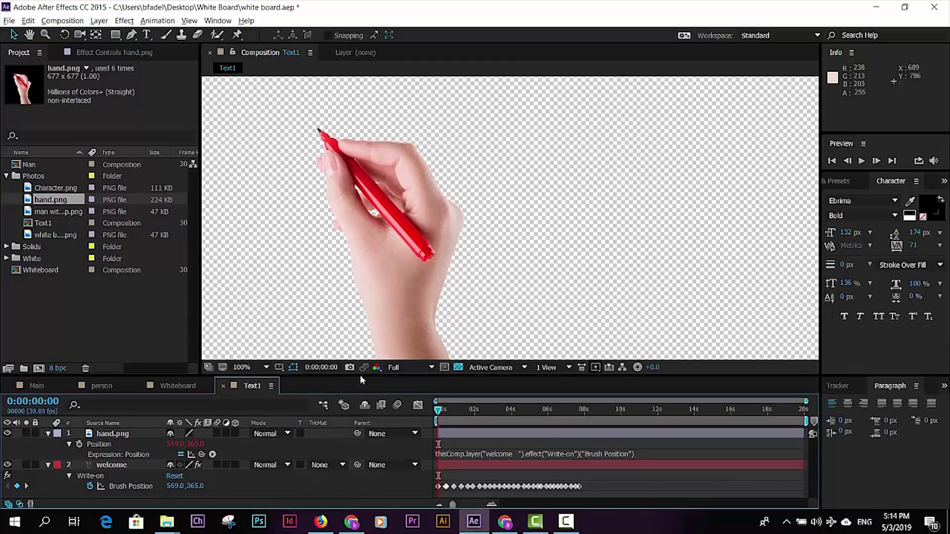
# Step: Preview the writing so the pen tip tracks 'welcome', then zoom the viewer to 50%
pyautogui.press('space')
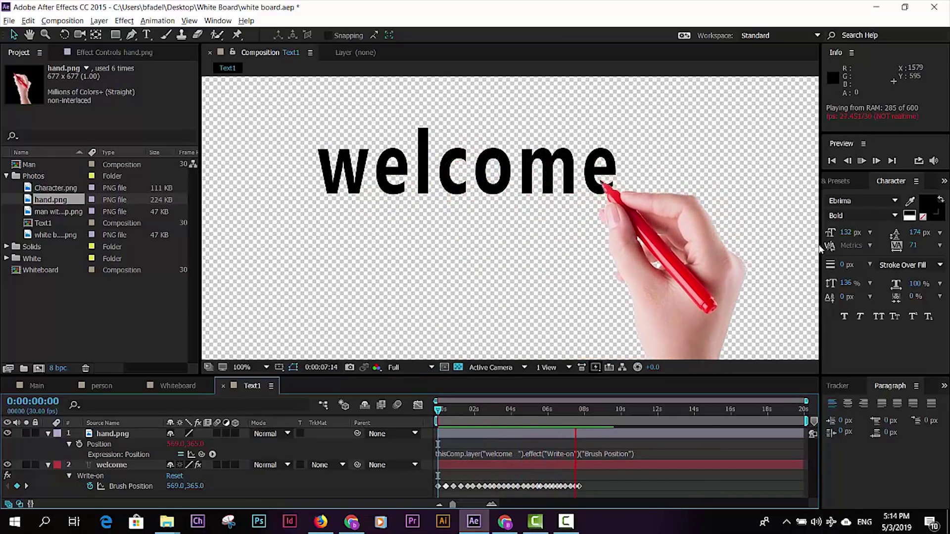
pyautogui.press('space')
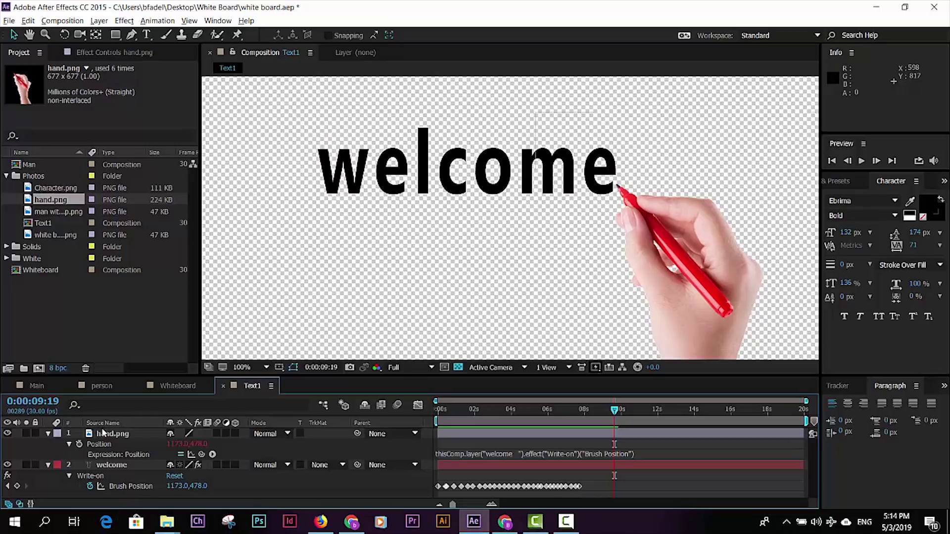
pyautogui.click(100, 488)
pyautogui.press(',')
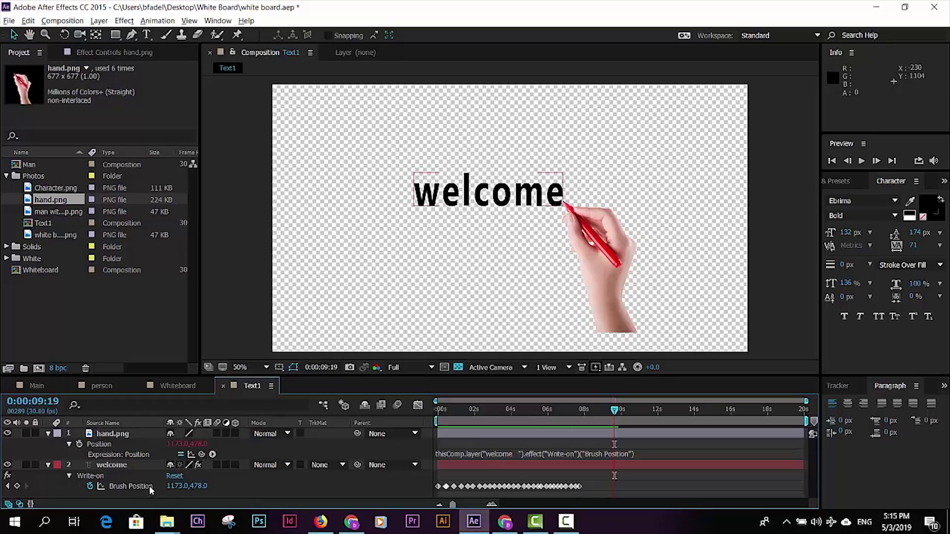
# Step: Adjust the hand's placement, setting its Anchor Point X to 383.5 and tweaking Position
pyautogui.moveTo(619, 255); pyautogui.dragTo(629, 274)
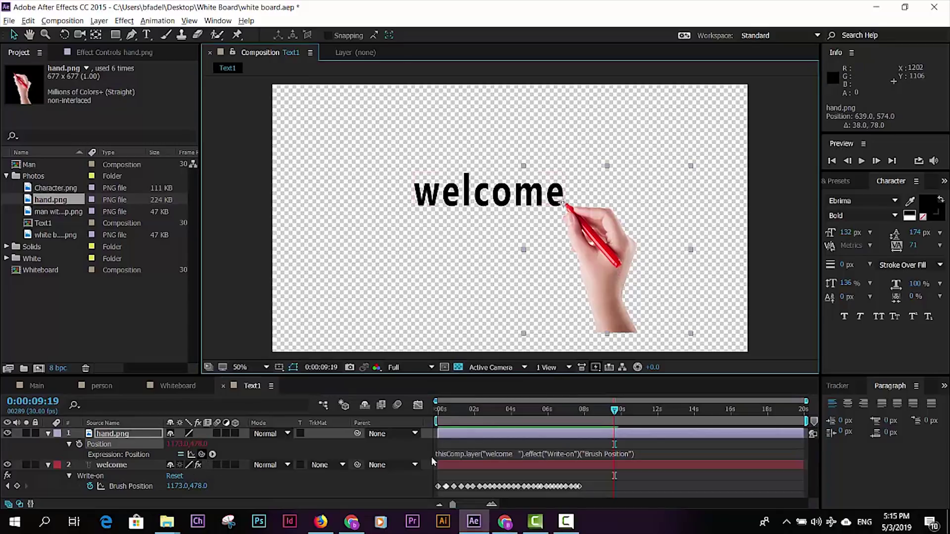
pyautogui.moveTo(604, 421); pyautogui.dragTo(528, 419)
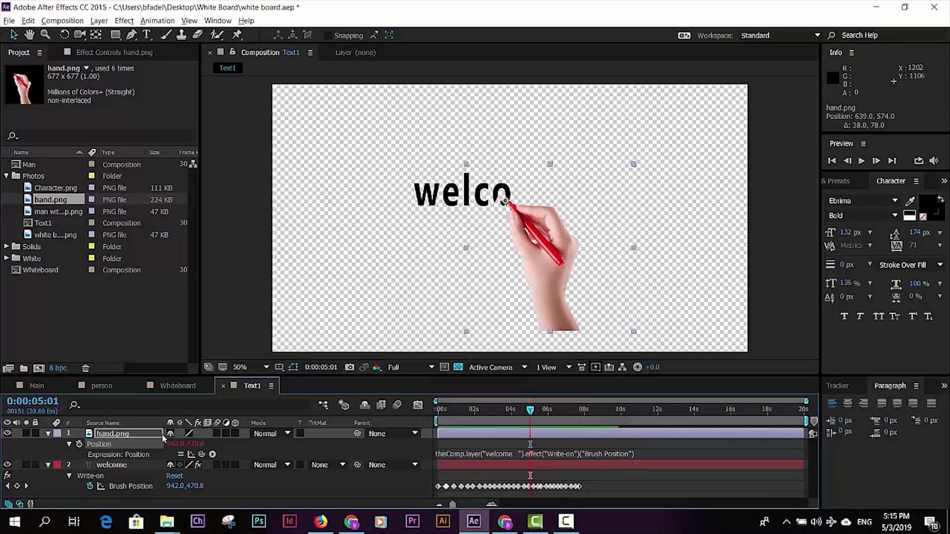
pyautogui.hotkey('shift', 'a')
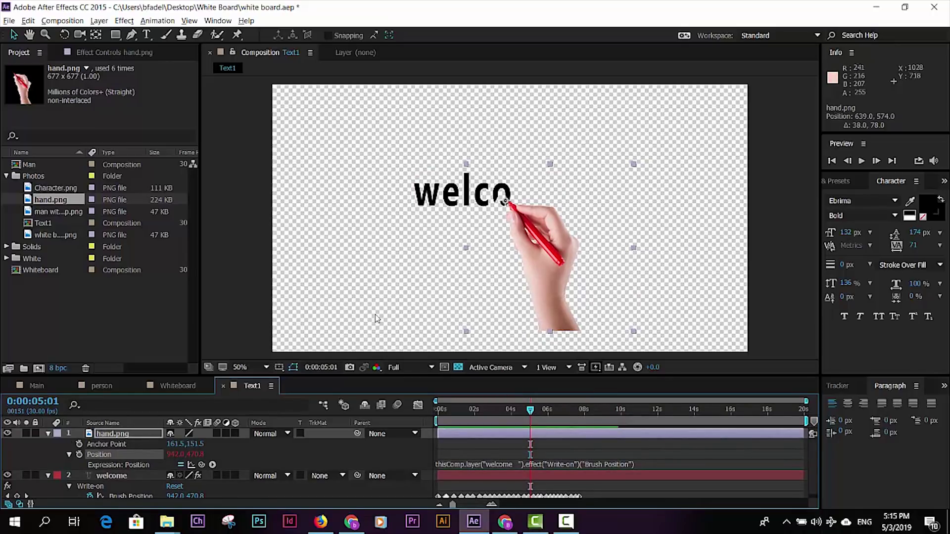
pyautogui.moveTo(174, 443); pyautogui.dragTo(314, 449)
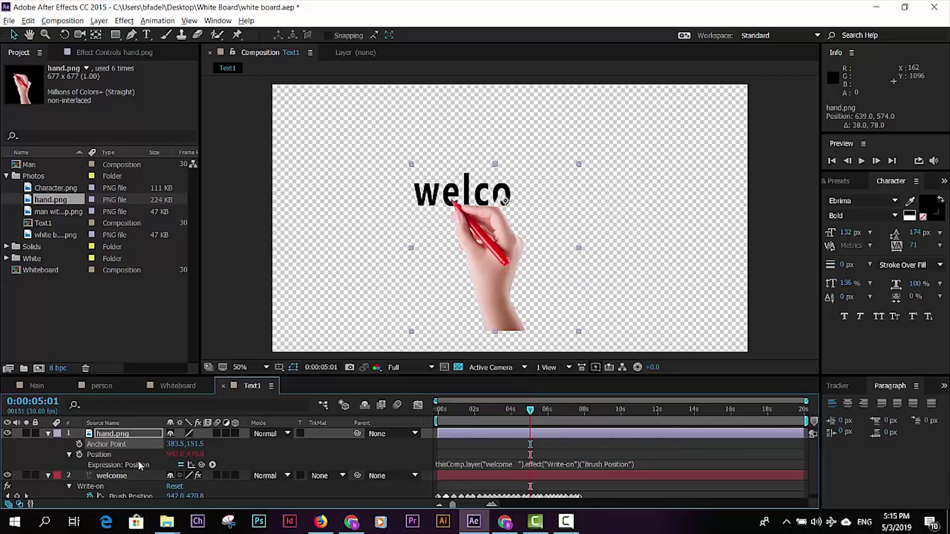
pyautogui.moveTo(174, 456)
pyautogui.mouseDown()
pyautogui.moveTo(281, 456)
pyautogui.moveTo(212, 464)
pyautogui.moveTo(361, 455)
pyautogui.mouseUp()
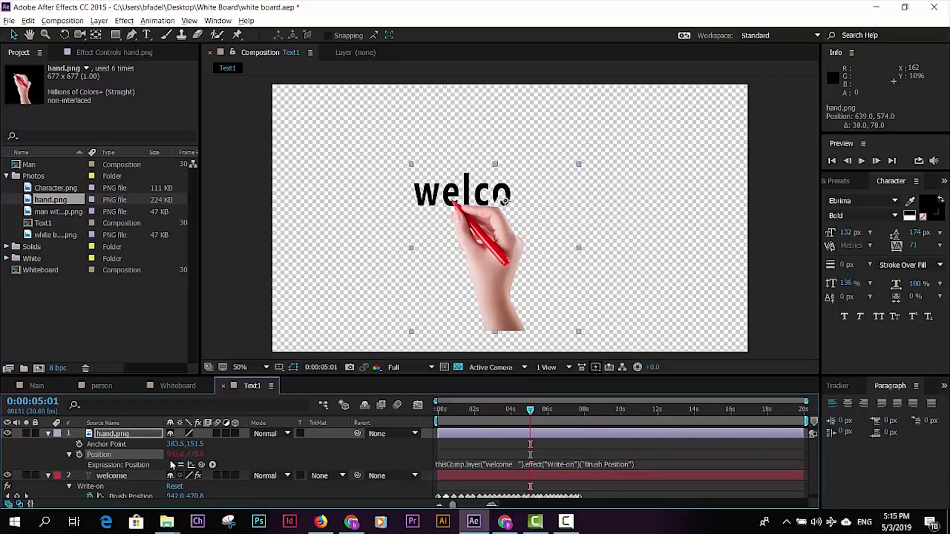
pyautogui.scroll(-1, 118, 494)
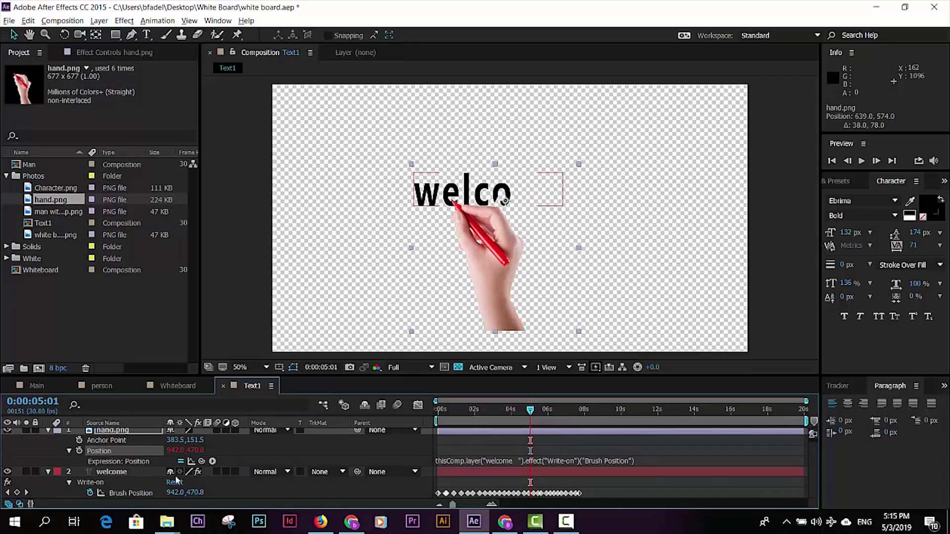
# Step: Test the hand by scrubbing Brush Position, undo it, collapse layers, and open Whiteboard
pyautogui.moveTo(174, 493); pyautogui.dragTo(456, 252)
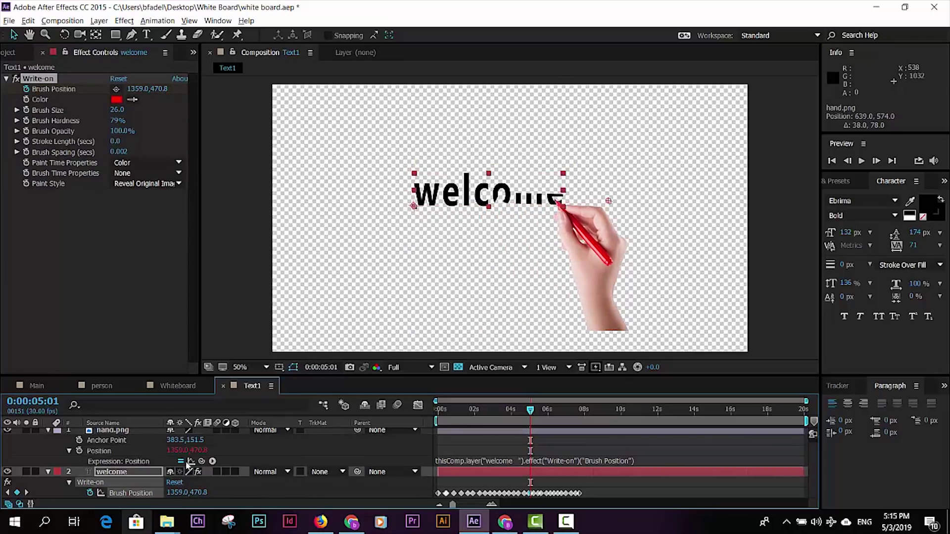
pyautogui.hotkey('ctrl', 'z')
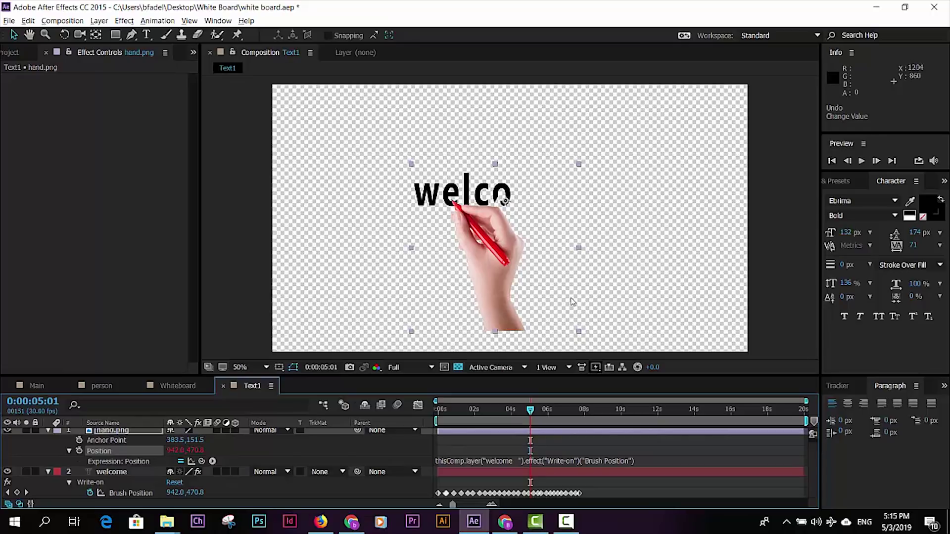
pyautogui.scroll(1, 65, 440)
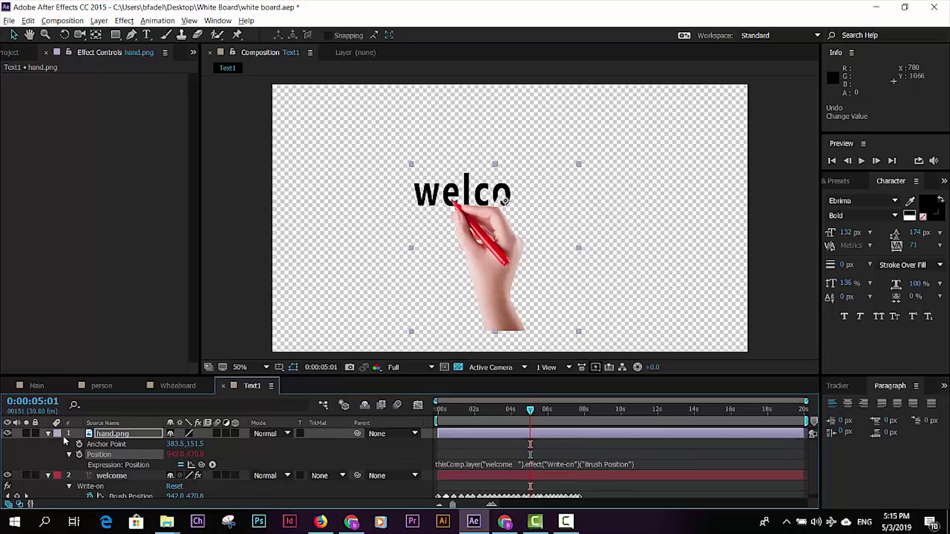
pyautogui.click(48, 434)
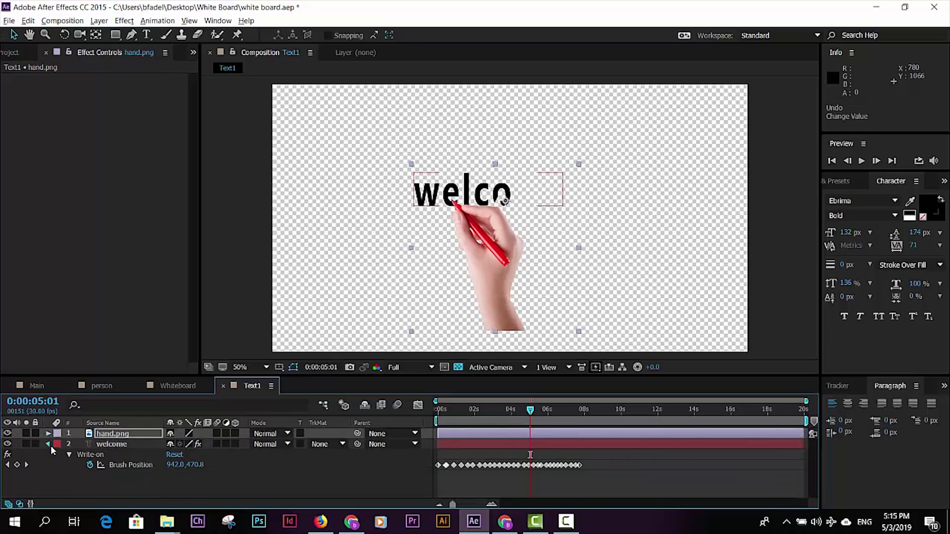
pyautogui.click(48, 445)
pyautogui.click(231, 465)
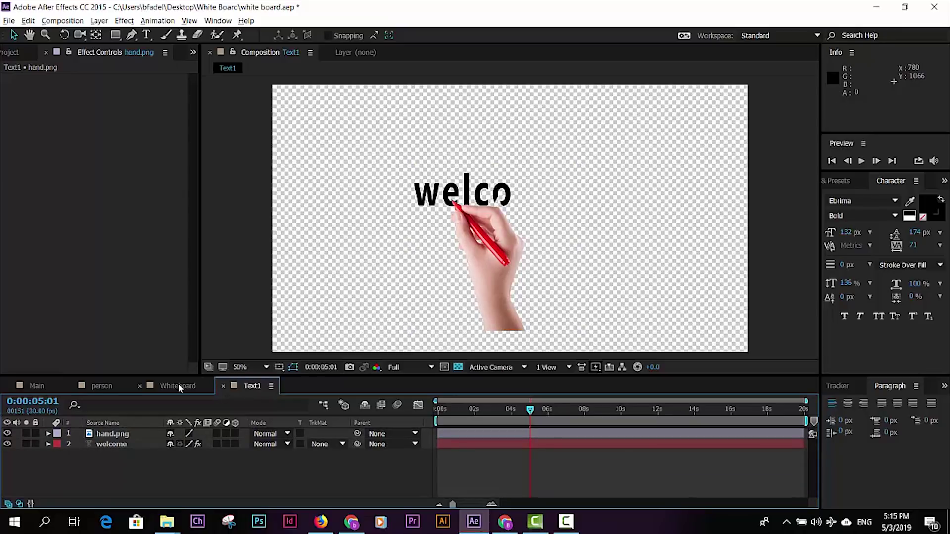
pyautogui.click(123, 443)
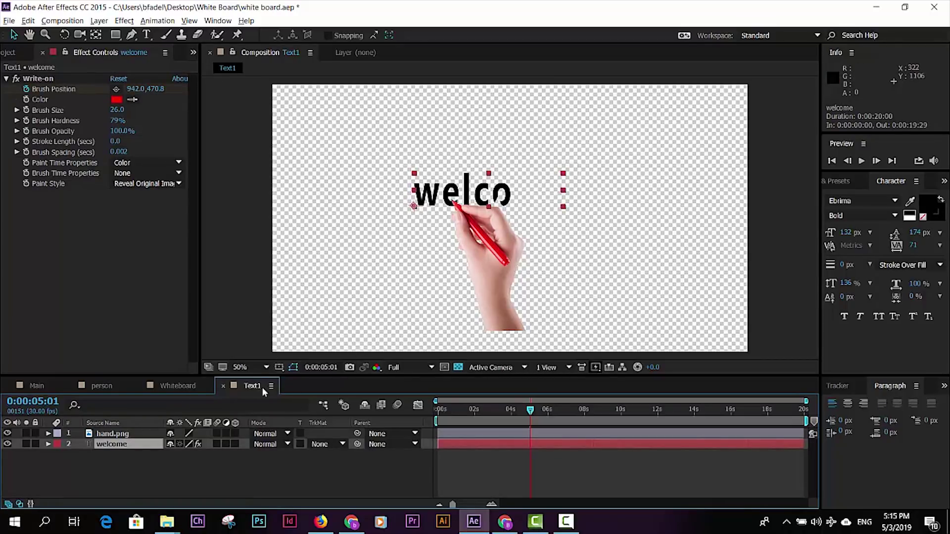
pyautogui.click(196, 385)
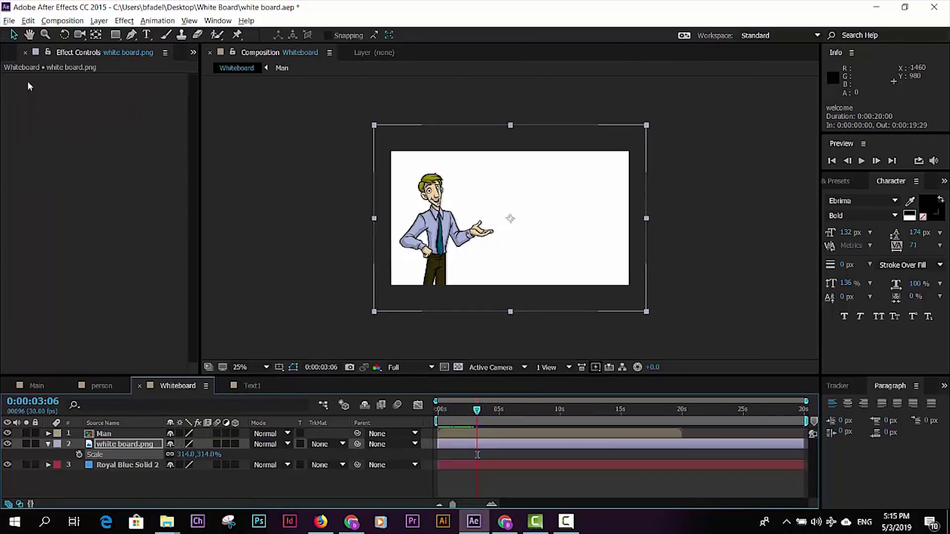
# Step: Add the Text1 comp to Whiteboard, move it right of the man, and preview
pyautogui.click(11, 51)
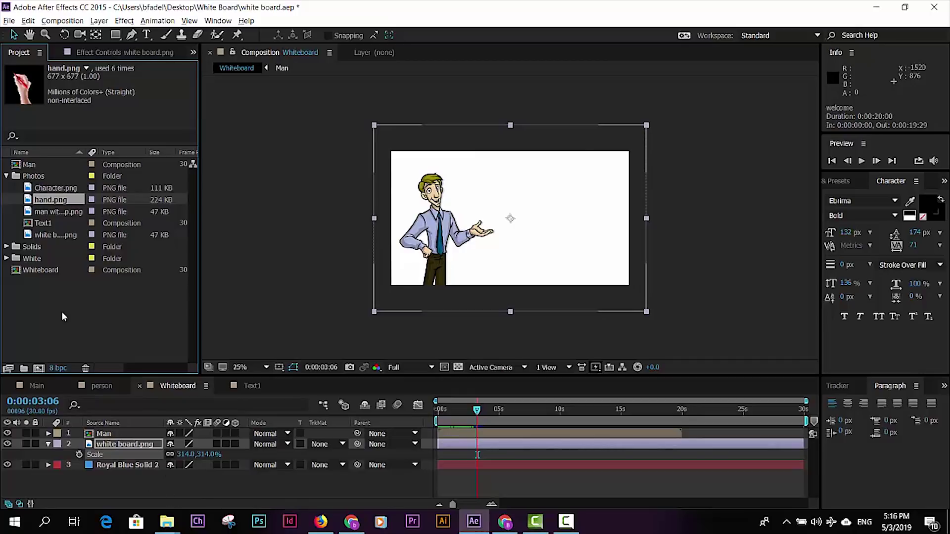
pyautogui.click(39, 227)
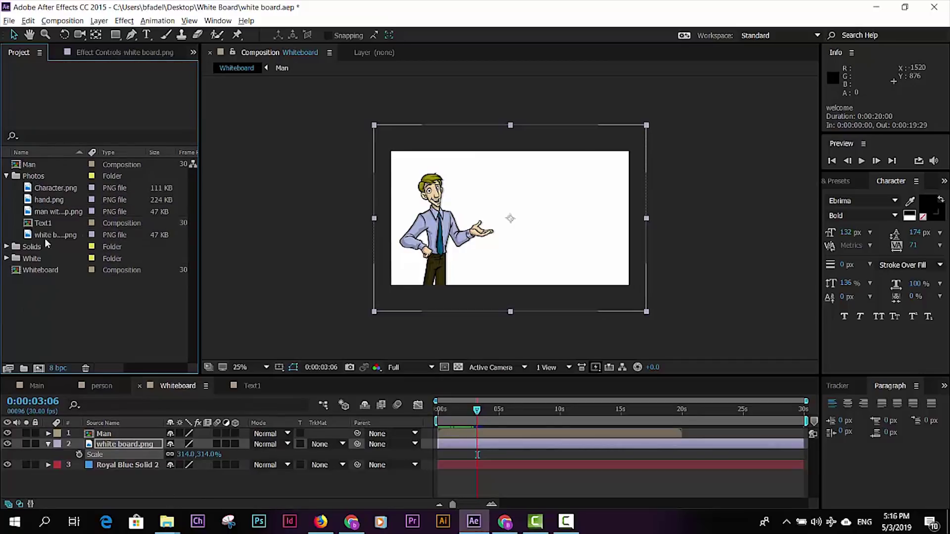
pyautogui.moveTo(42, 224)
pyautogui.mouseDown()
pyautogui.moveTo(47, 328)
pyautogui.moveTo(28, 281)
pyautogui.moveTo(478, 416)
pyautogui.moveTo(437, 429)
pyautogui.moveTo(523, 438)
pyautogui.mouseUp()
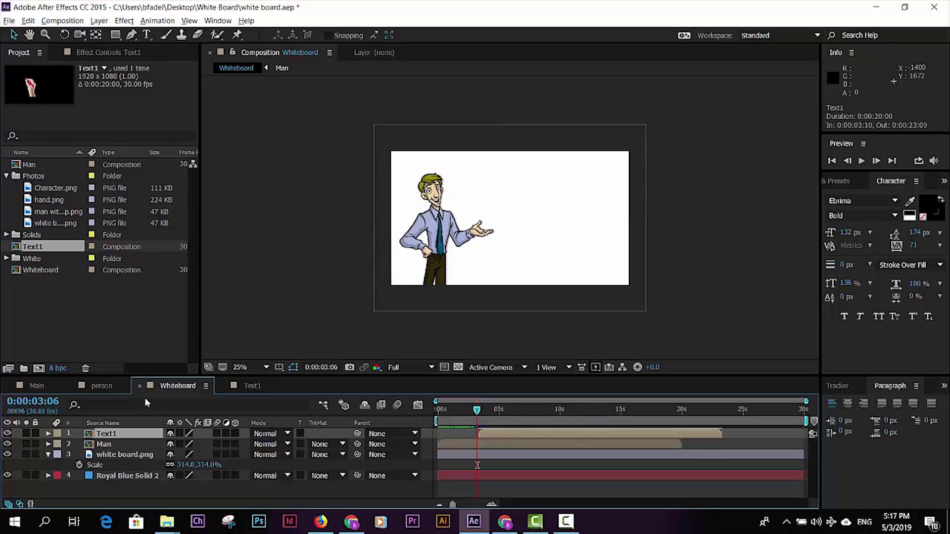
pyautogui.moveTo(477, 246); pyautogui.dragTo(513, 244)
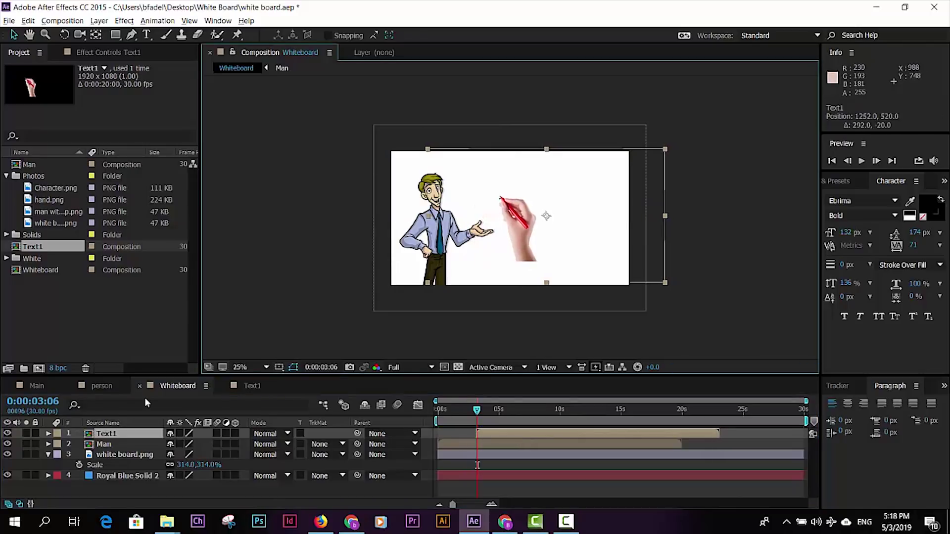
pyautogui.click(144, 402)
pyautogui.press('space')
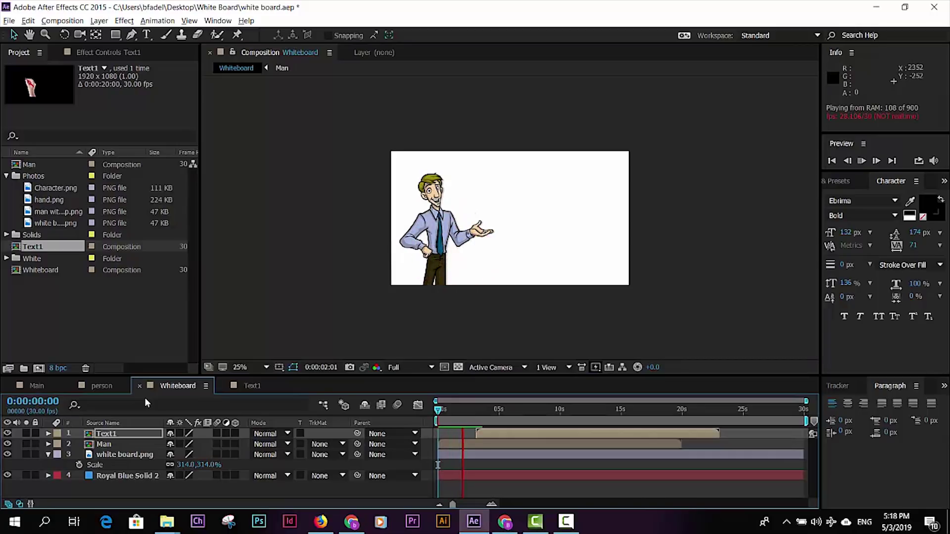
pyautogui.press('space')
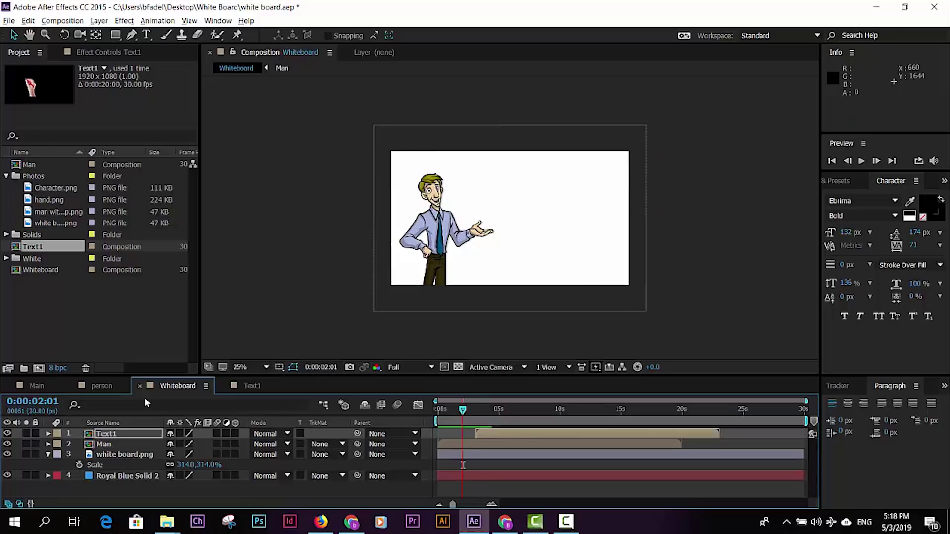
# Step: Shift Text1's start later so it follows the man's drawing, then preview the first 10 seconds
pyautogui.moveTo(477, 433); pyautogui.dragTo(458, 433)
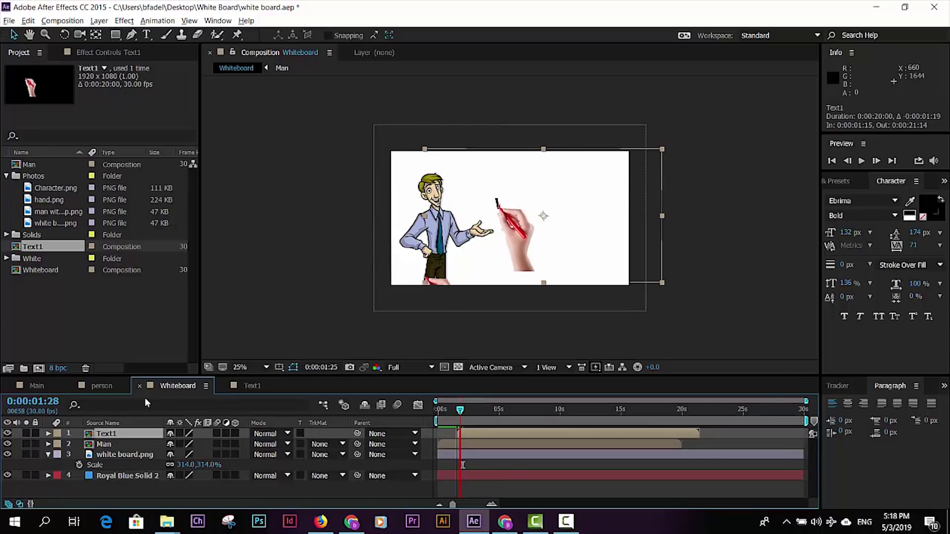
pyautogui.hotkey('alt', 'shift', 'pagedown')
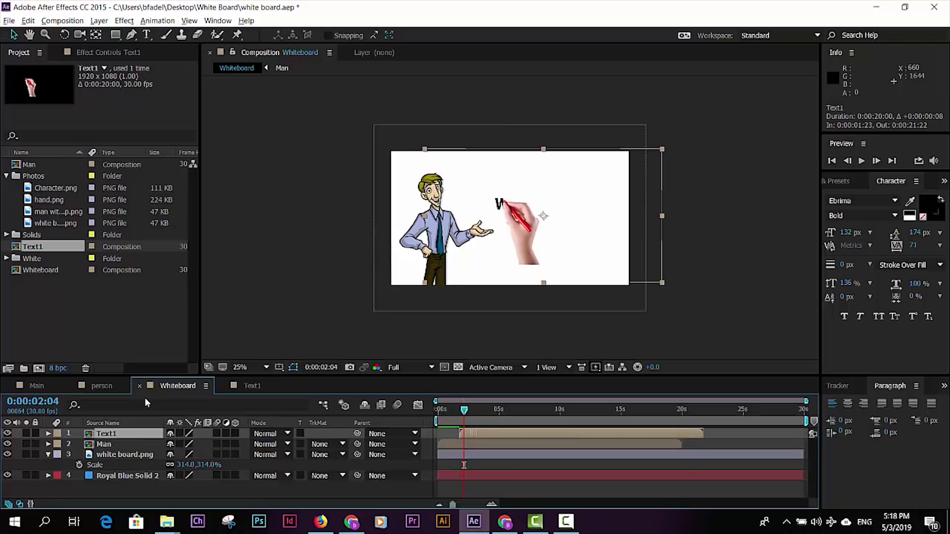
pyautogui.hotkey('alt', 'shift', 'pagedown')
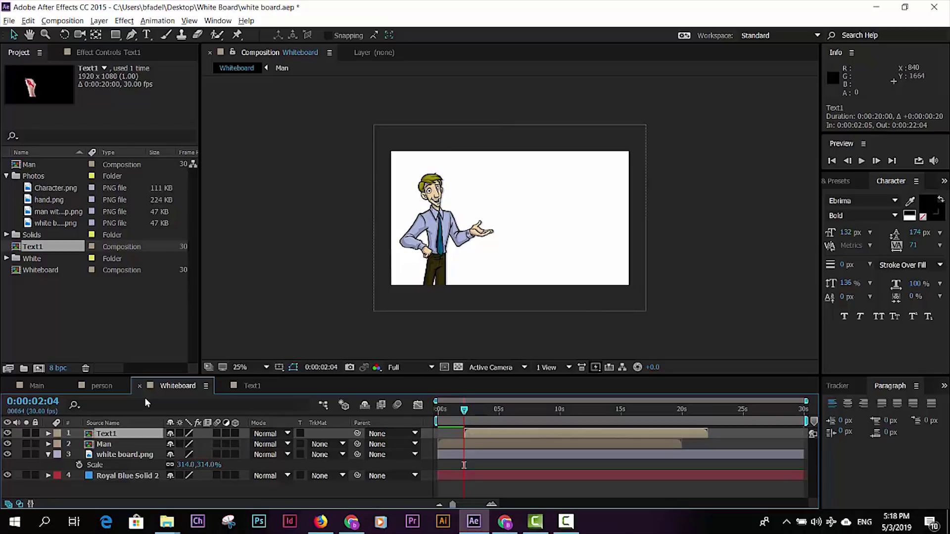
pyautogui.press('space')
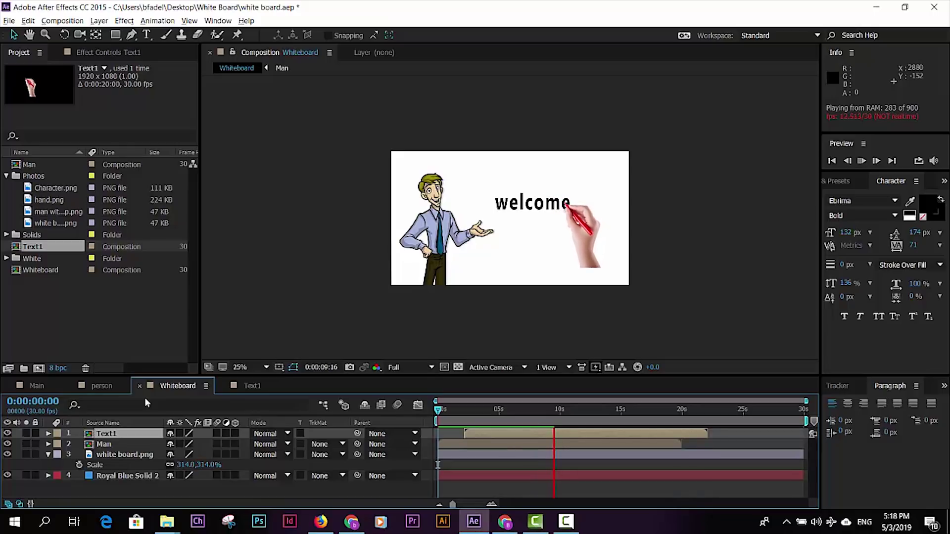
pyautogui.press('space')
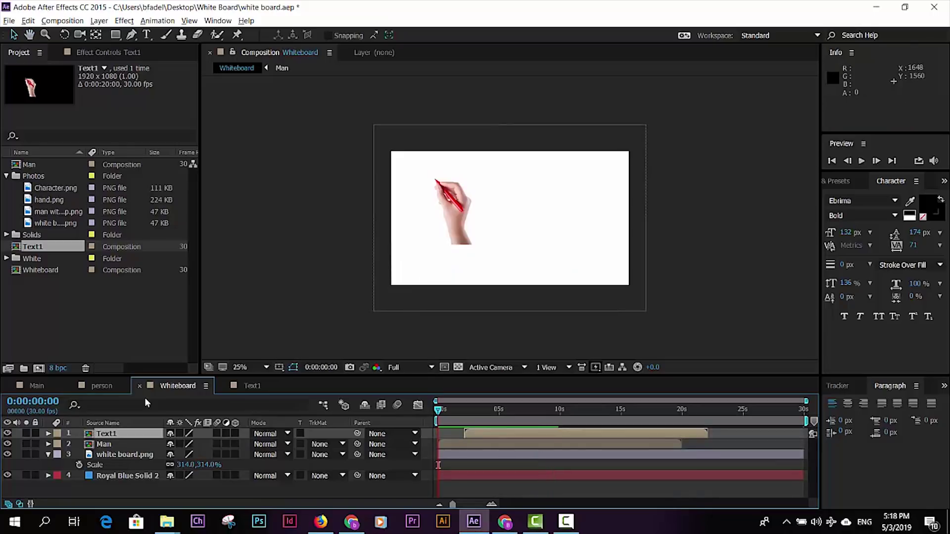
pyautogui.press('space')
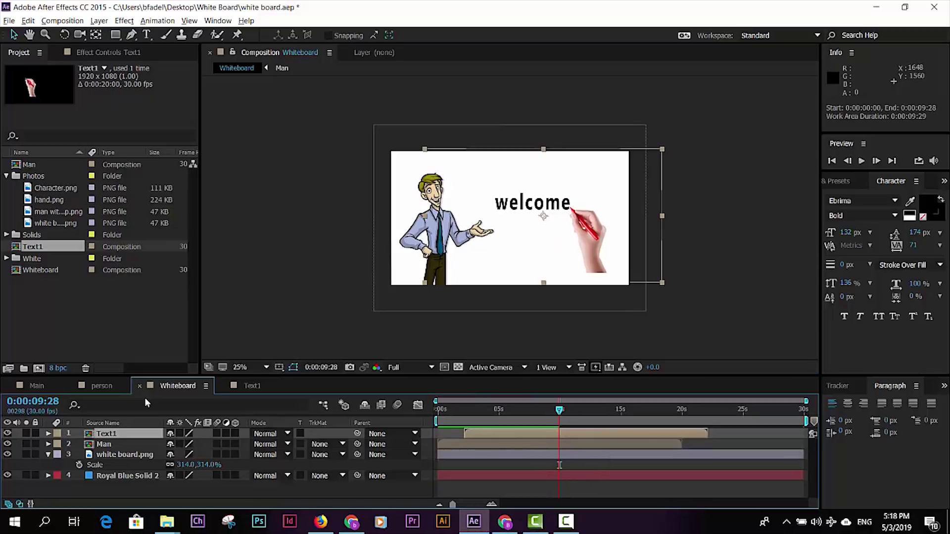
pyautogui.press('space')
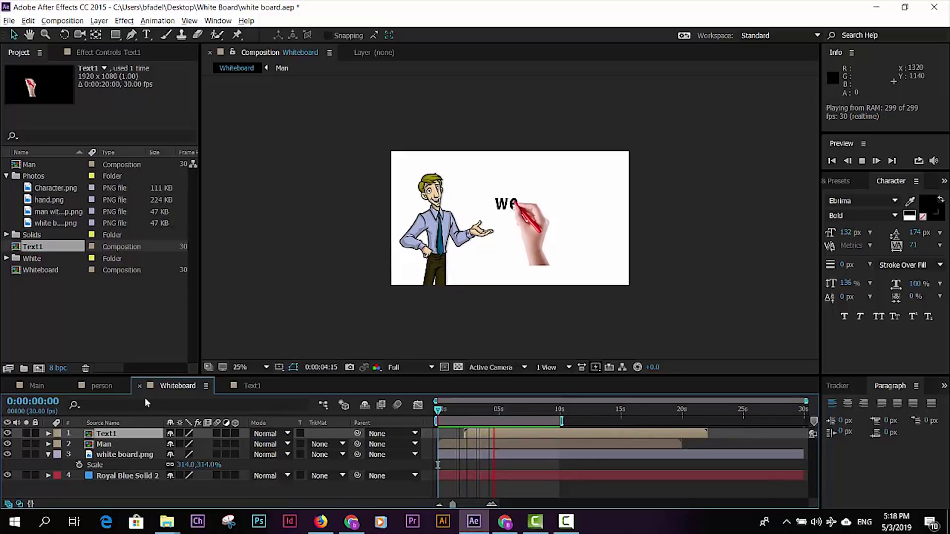
pyautogui.press('space')
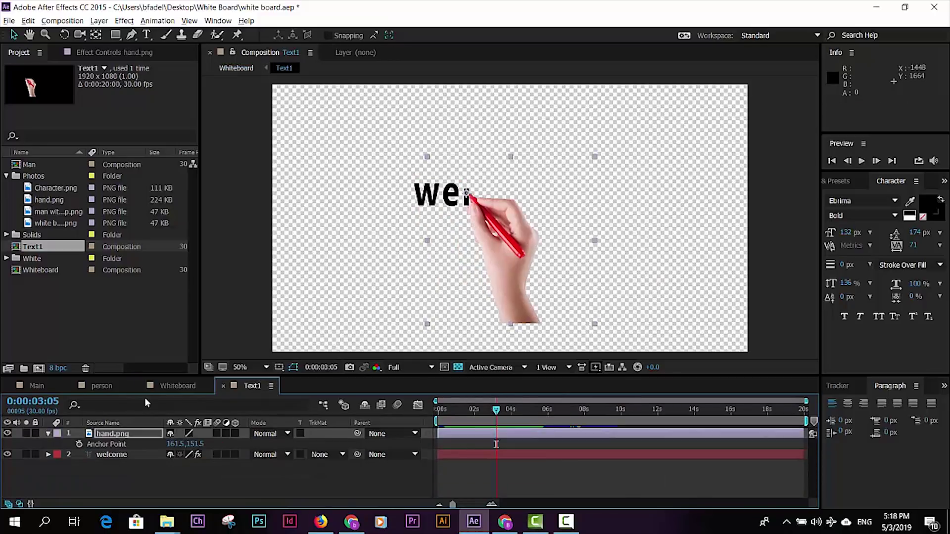
# Step: Compress welcome's Brush Position keyframes so the writing finishes around 4 seconds
pyautogui.hotkey('ctrl', 'Down')
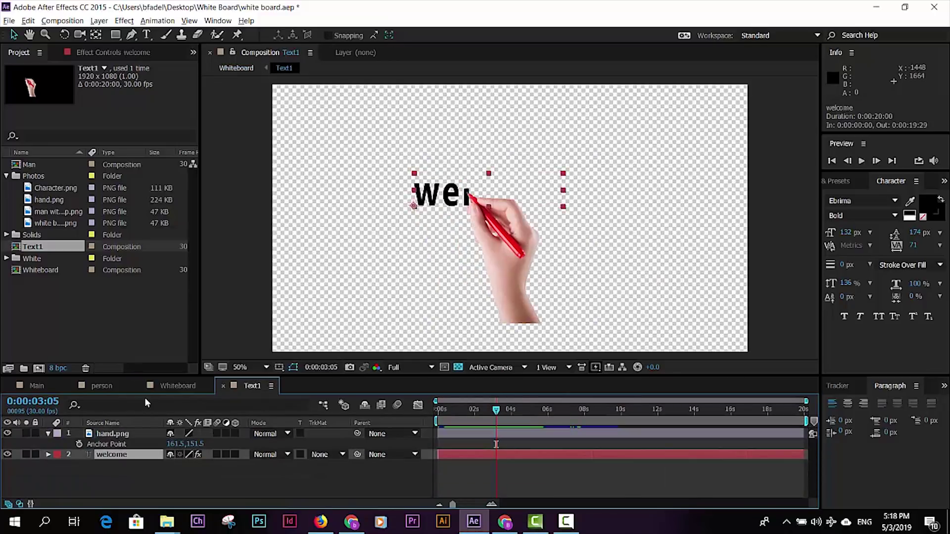
pyautogui.press('u')
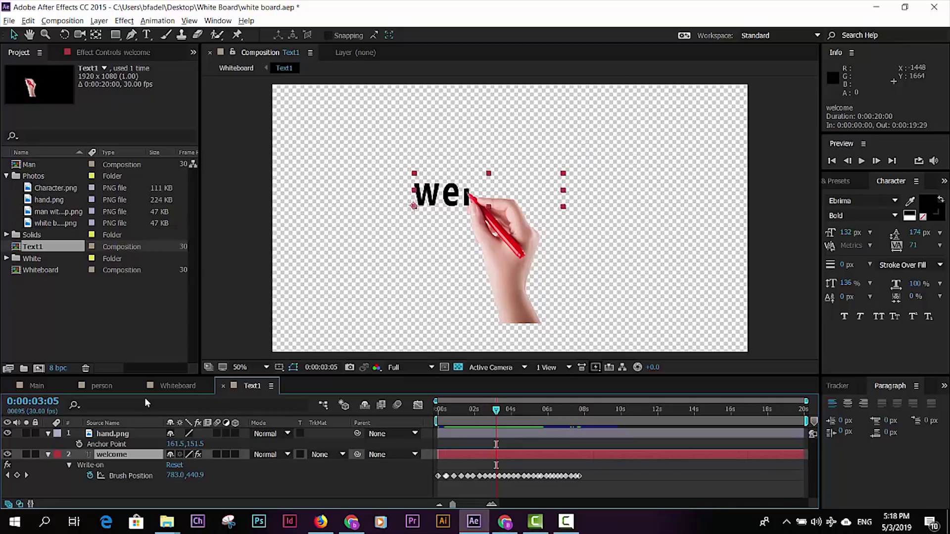
pyautogui.press('Return')
pyautogui.moveTo(467, 468); pyautogui.dragTo(435, 468)
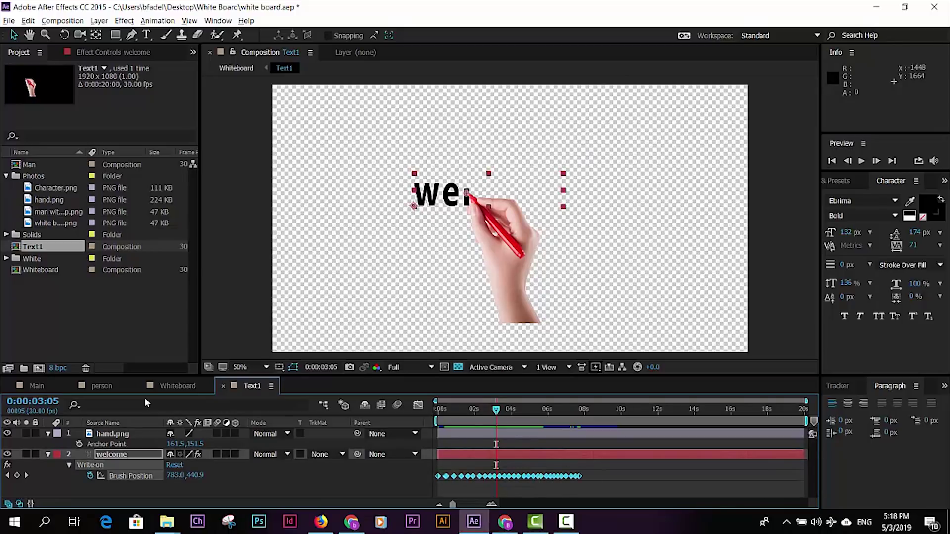
pyautogui.moveTo(581, 476); pyautogui.dragTo(513, 476)
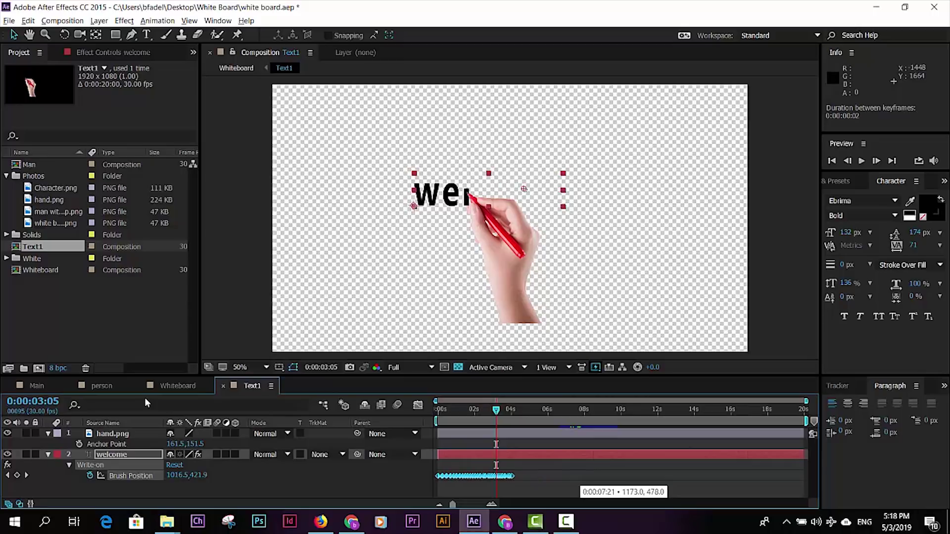
pyautogui.moveTo(513, 476); pyautogui.dragTo(503, 476)
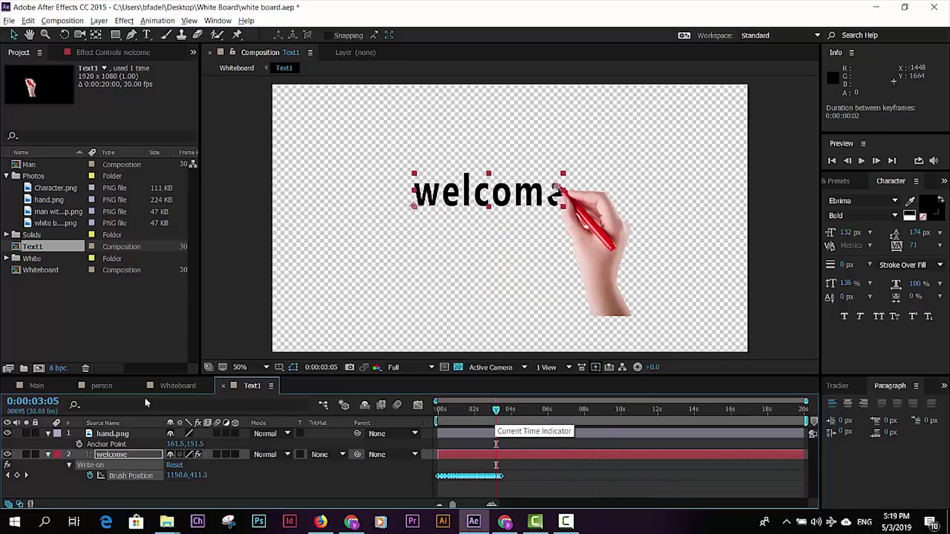
# Step: Preview the writing in Text1 and Whiteboard, stopping with 'welcome' complete, then select hand.png
pyautogui.click(543, 409)
pyautogui.press('space')
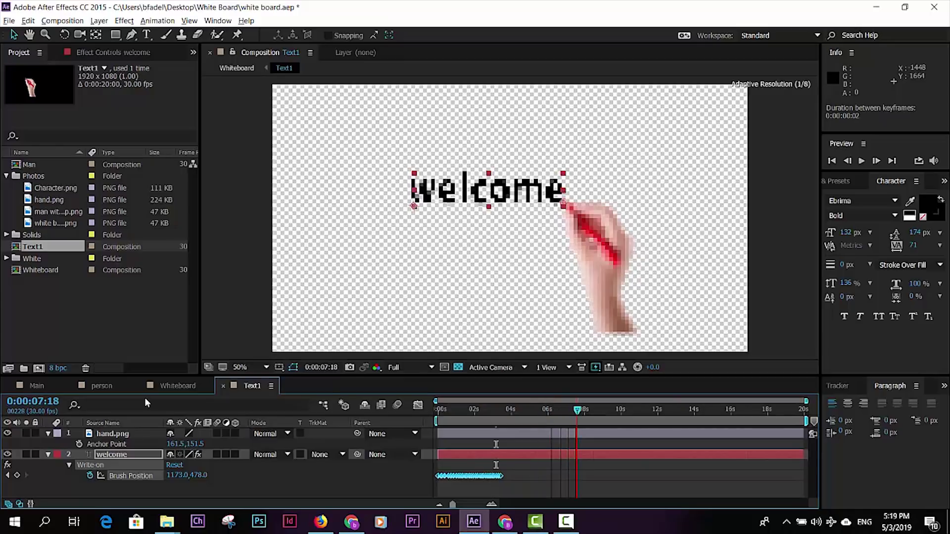
pyautogui.hotkey('shift', 'pageup')
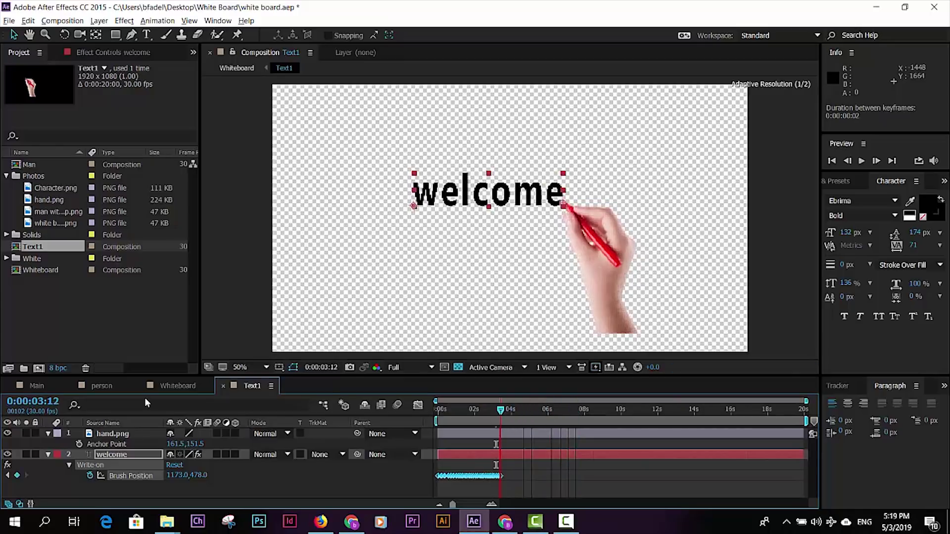
pyautogui.hotkey('shift', 'pageup')
pyautogui.hotkey('shift', 'pageup')
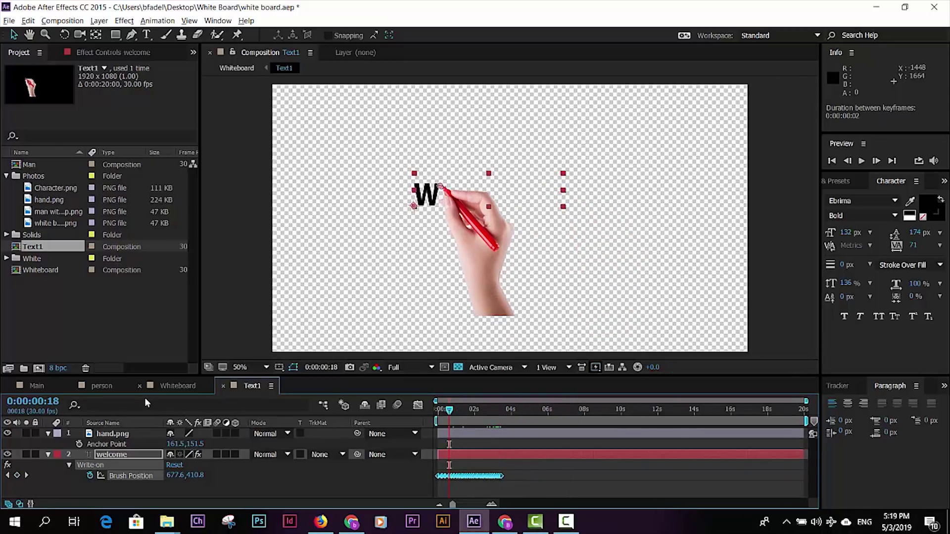
pyautogui.hotkey('alt', 'shift', ',')
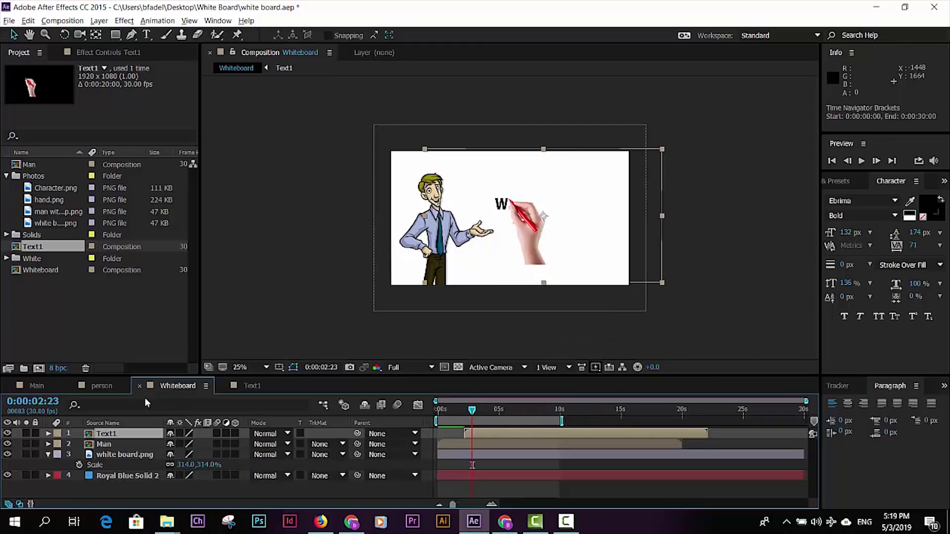
pyautogui.press('space')
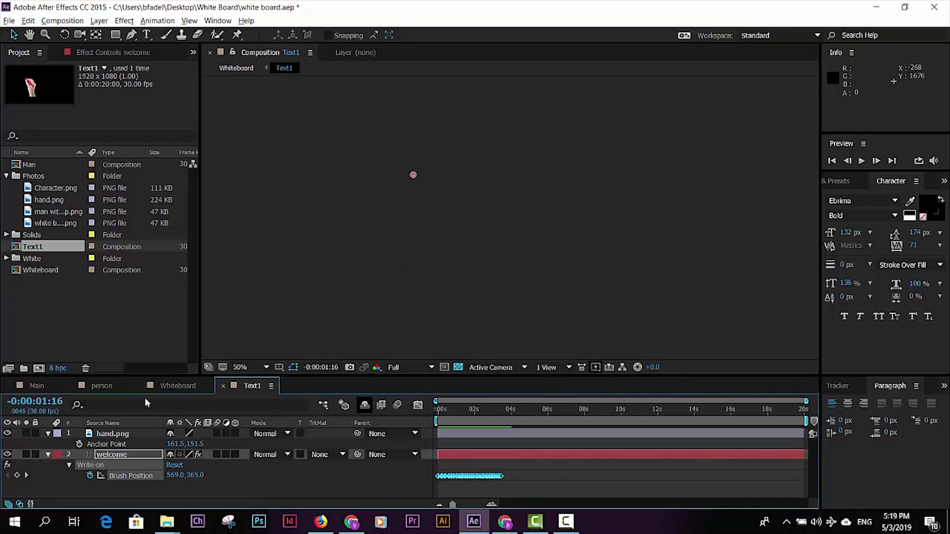
pyautogui.press('space')
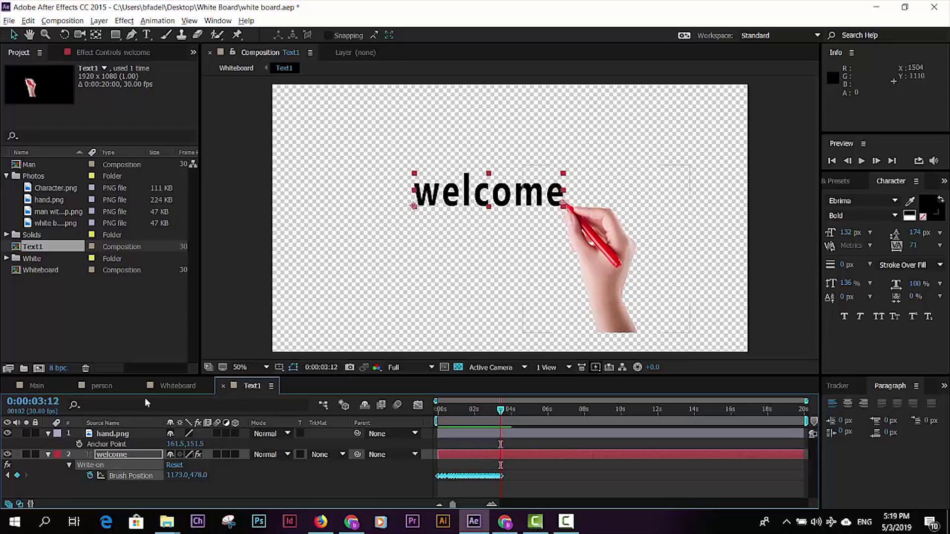
pyautogui.hotkey('ctrl', 'Up')
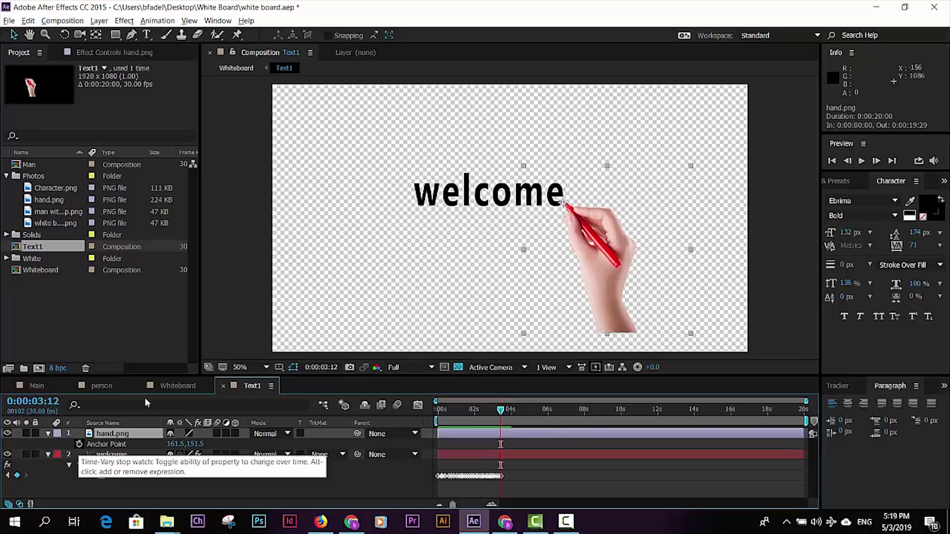
# Step: Keyframe hand.png's Anchor Point so the hand slides off the right edge after 'welcome'
pyautogui.click(79, 444)
pyautogui.press('space')
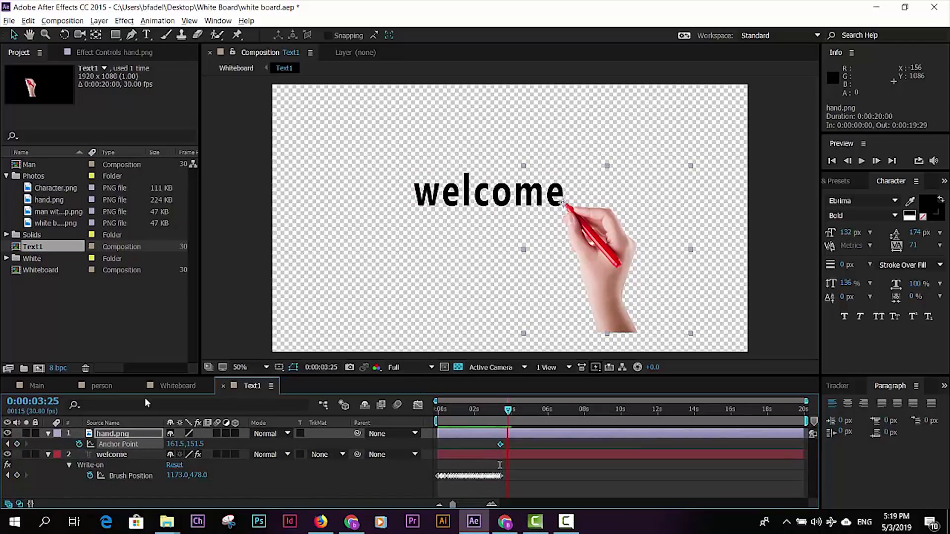
pyautogui.moveTo(195, 444)
pyautogui.mouseDown()
pyautogui.moveTo(129, 444)
pyautogui.moveTo(345, 444)
pyautogui.mouseUp()
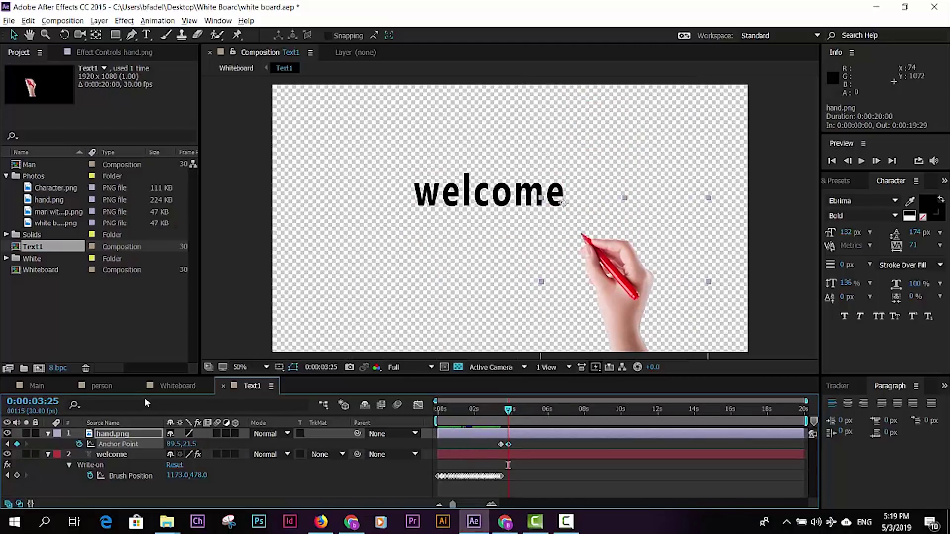
pyautogui.moveTo(181, 444); pyautogui.dragTo(148, 444)
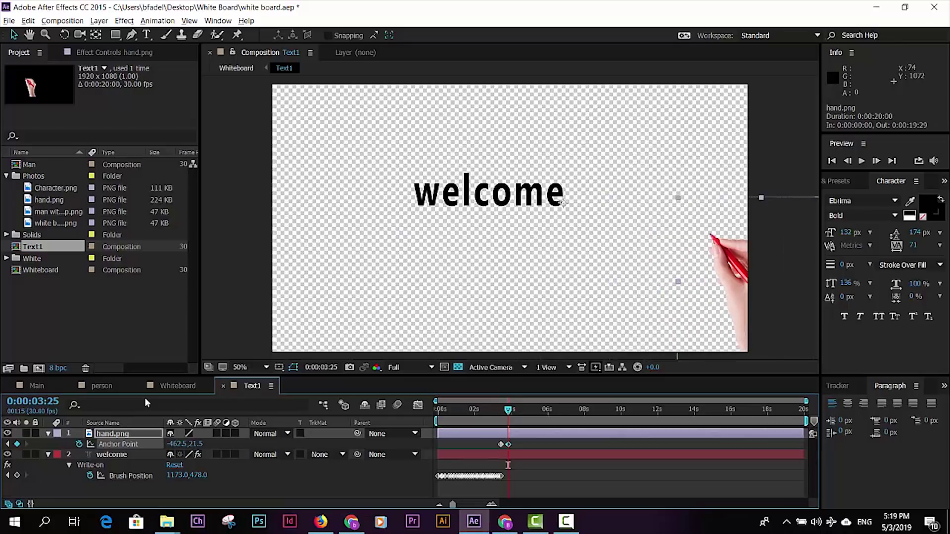
pyautogui.moveTo(145, 399); pyautogui.dragTo(145, 399)
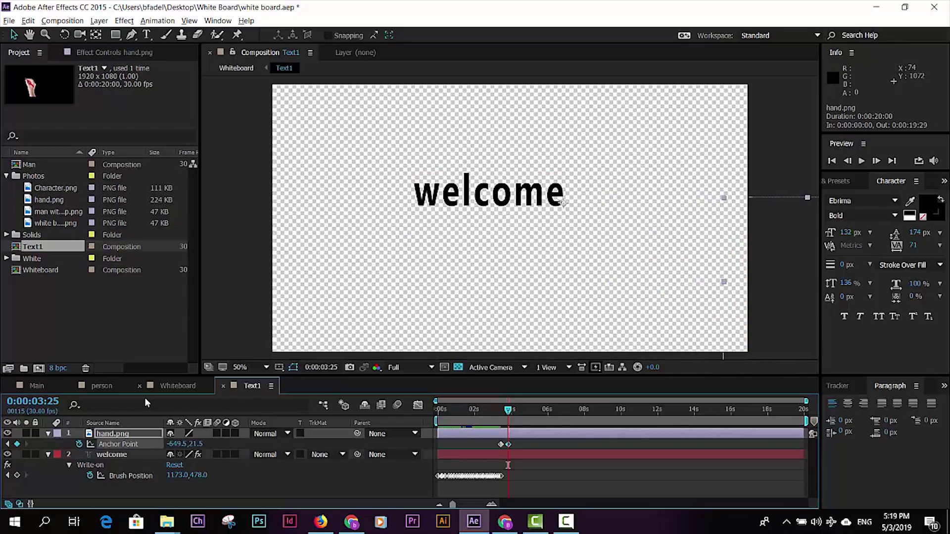
pyautogui.hotkey('shift', 'Escape')
pyautogui.press('space')
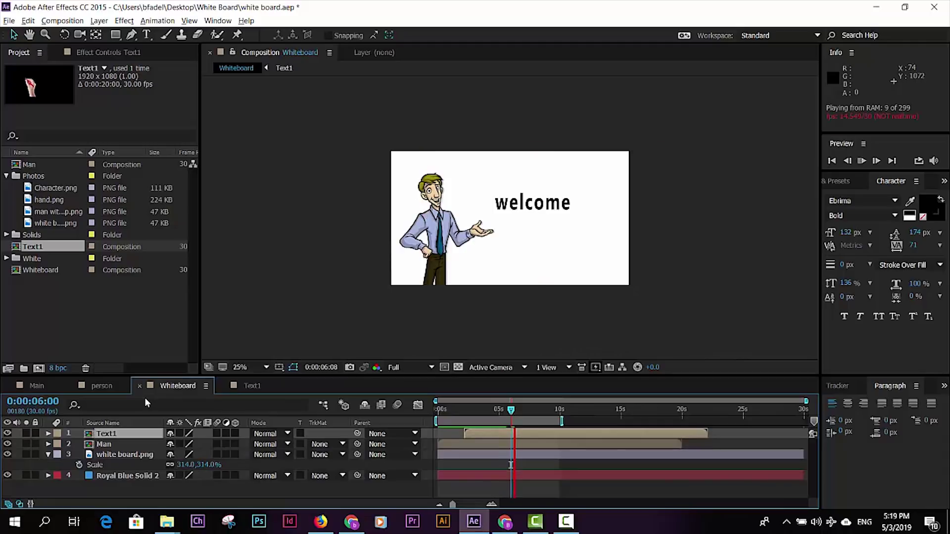
# Step: Replay the Whiteboard scene from frame 0, then return to the start and select the Man layer
pyautogui.press('space')
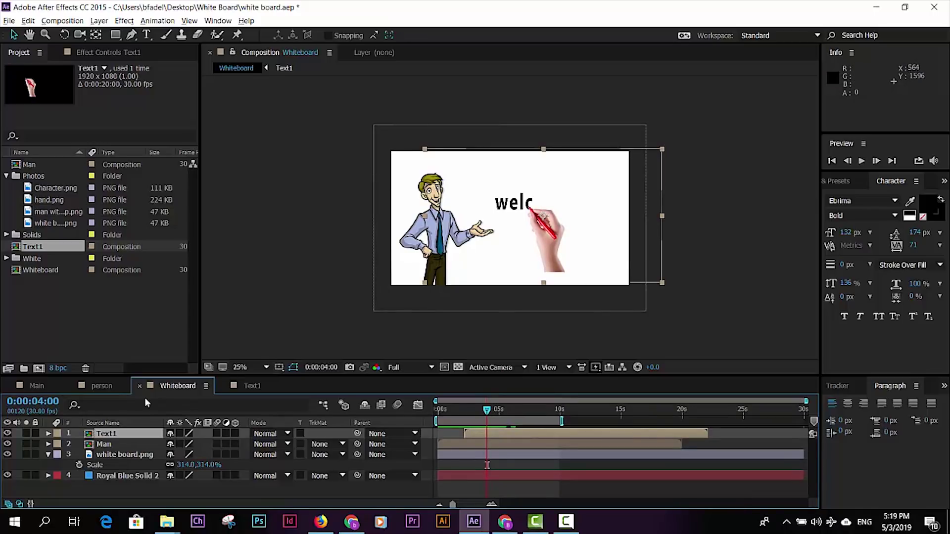
pyautogui.press('Home')
pyautogui.press('space')
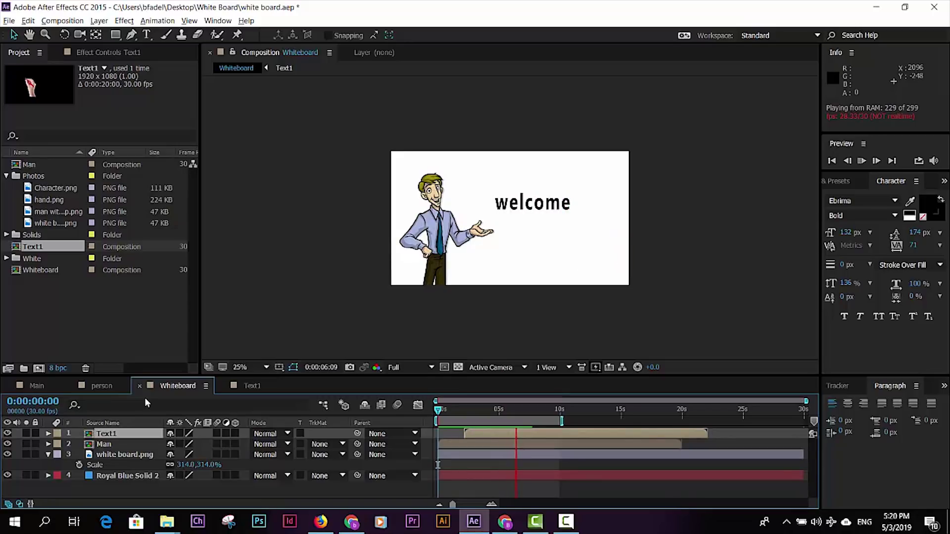
pyautogui.press('space')
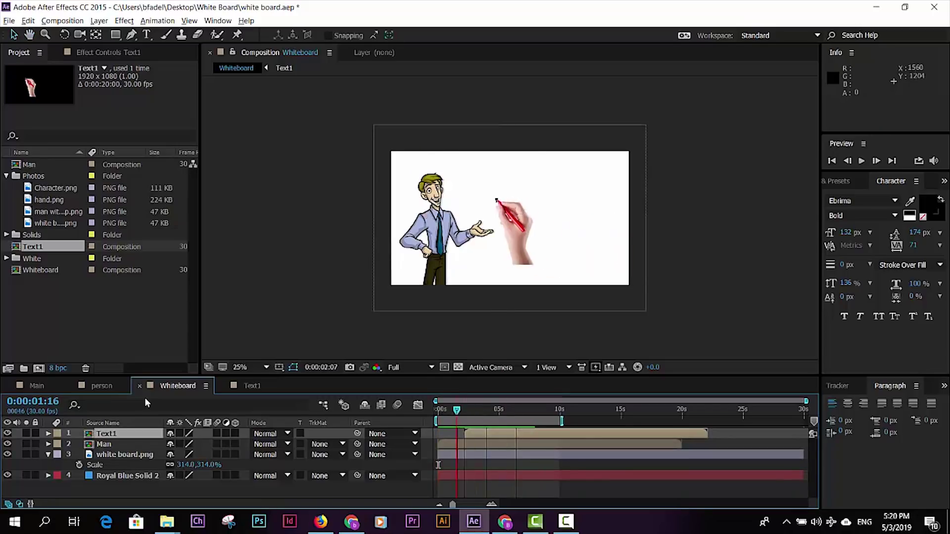
pyautogui.press('Home')
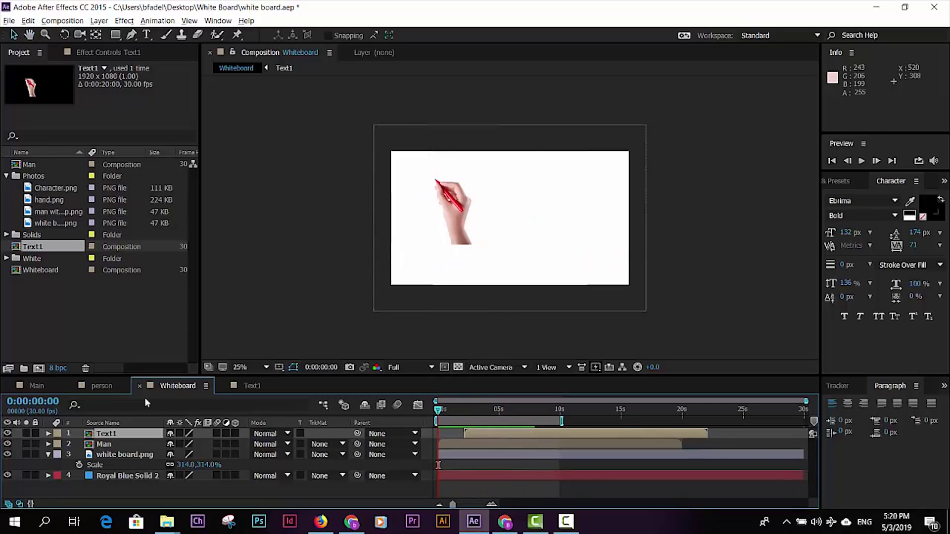
pyautogui.hotkey('ctrl', 'Down')
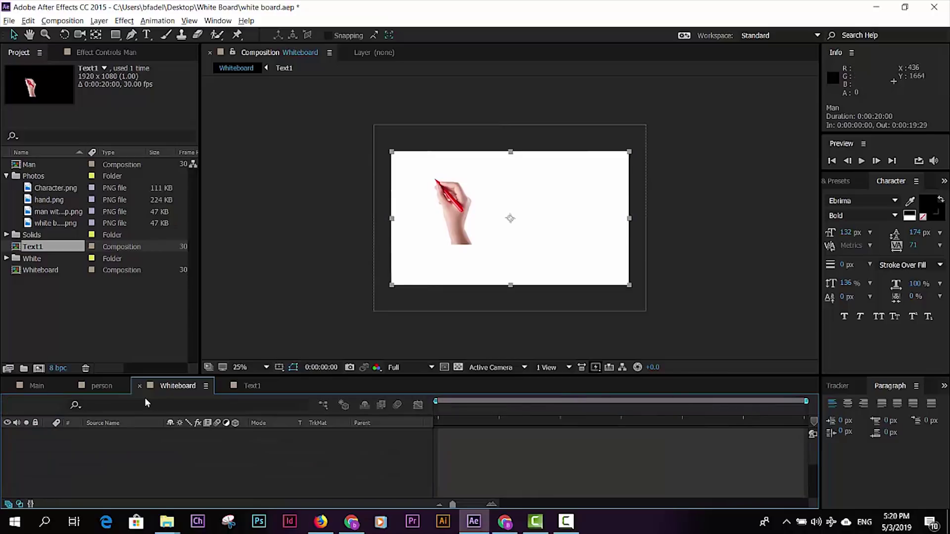
# Step: In the Man comp, try shifting the hand's Position keyframes, leaving their timing unchanged
pyautogui.press('Return')
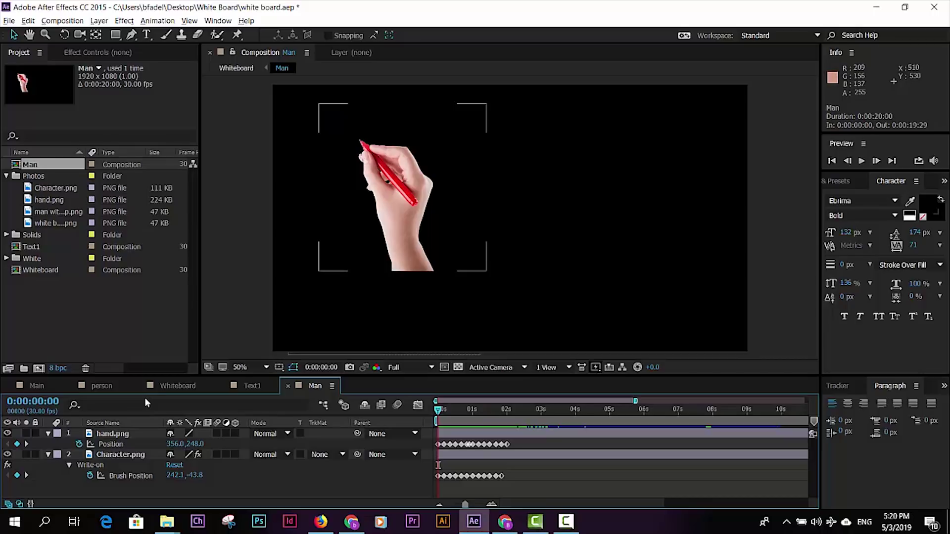
pyautogui.moveTo(536, 480); pyautogui.dragTo(435, 438)
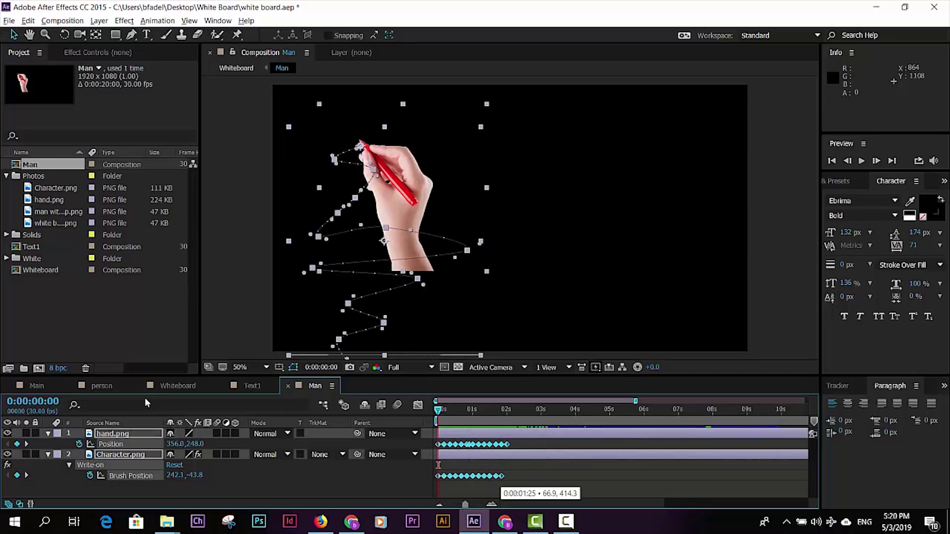
pyautogui.moveTo(498, 476); pyautogui.dragTo(502, 476)
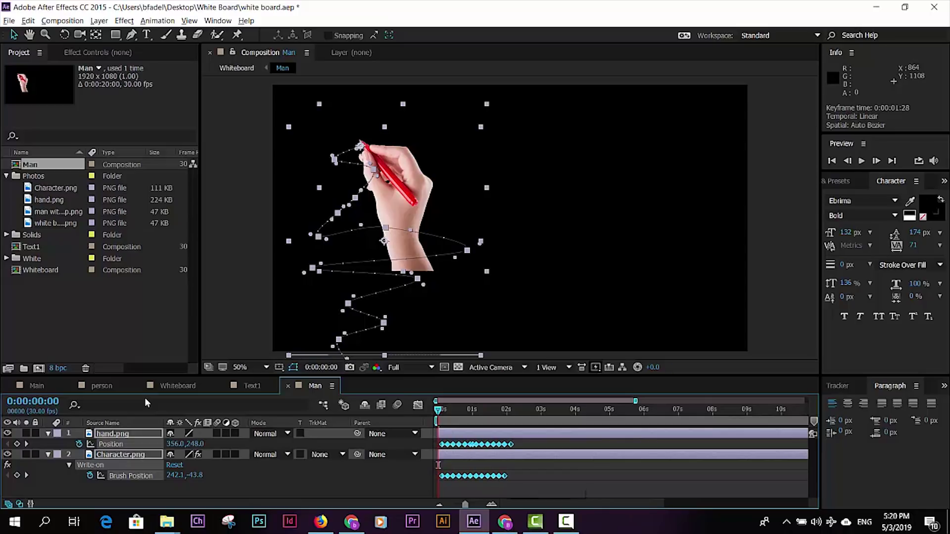
pyautogui.hotkey('ctrl', 'z')
pyautogui.hotkey('ctrl', 'shift', 'a')
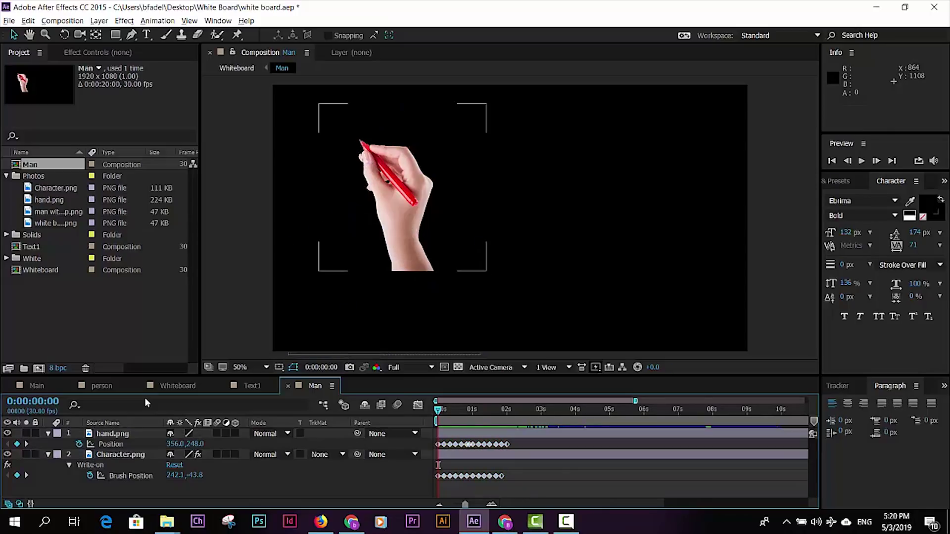
pyautogui.hotkey('ctrl', 'Down')
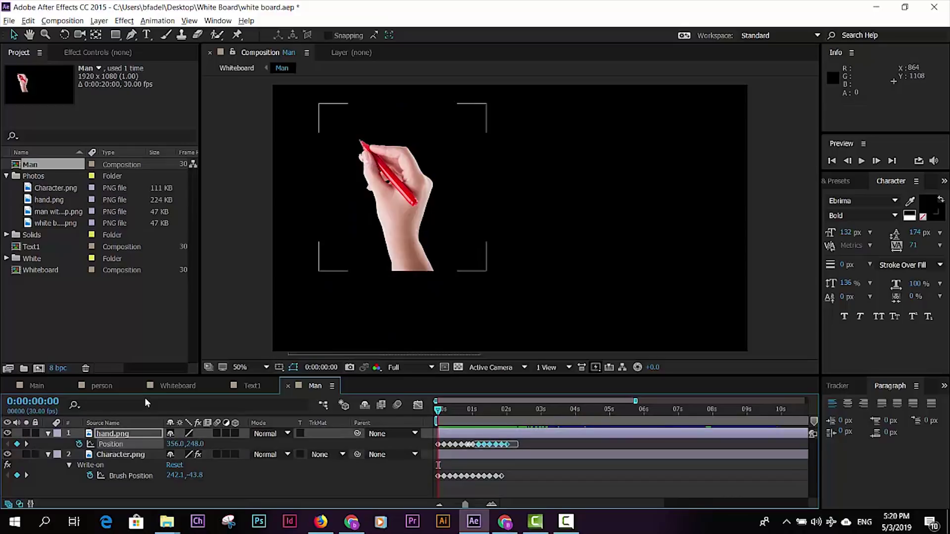
pyautogui.hotkey('alt', 'Right')
pyautogui.hotkey('alt', 'Right')
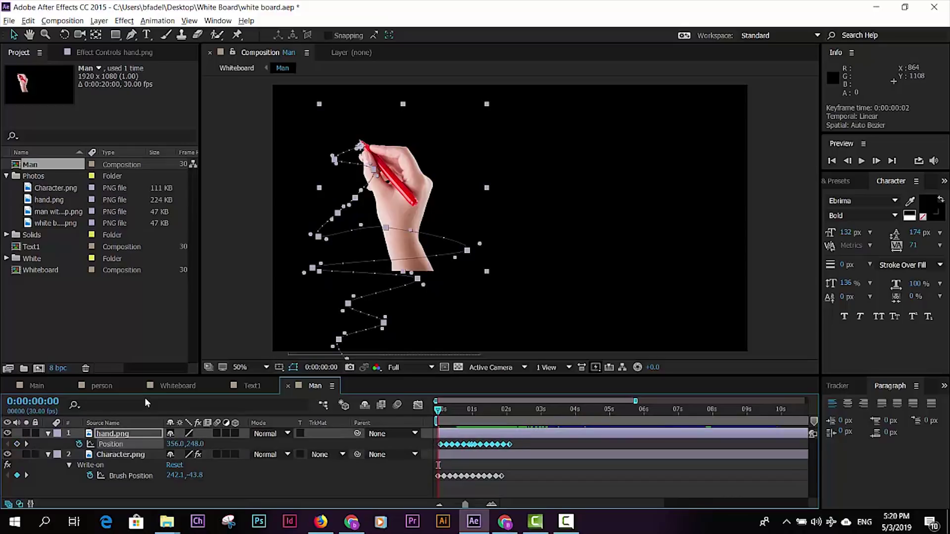
pyautogui.hotkey('alt', 'Left')
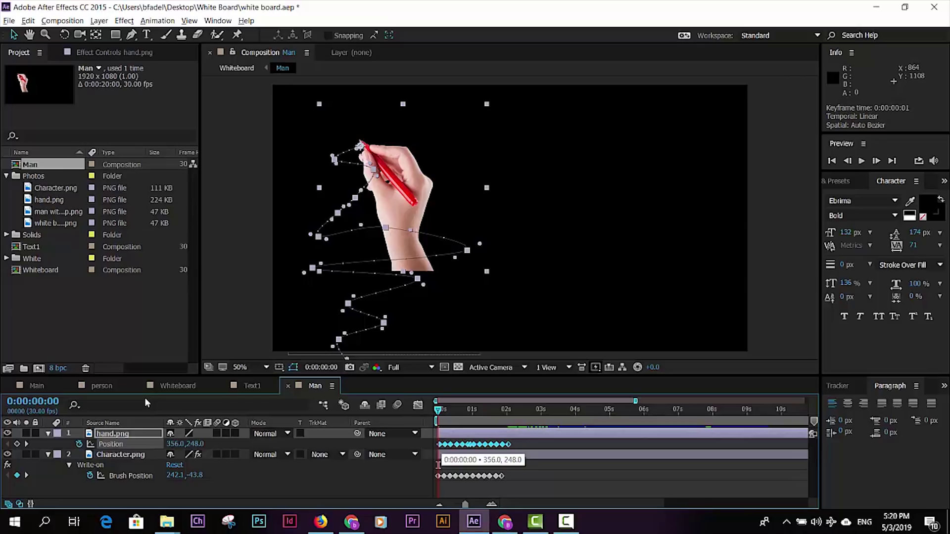
pyautogui.hotkey('alt', 'Right')
pyautogui.hotkey('alt', 'Right')
pyautogui.hotkey('alt', 'Left')
pyautogui.hotkey('alt', 'Left')
pyautogui.press('F2')
# Step: Move the hand's starting Position to 464.0, -522.0 above the frame and preview
pyautogui.moveTo(398, 193); pyautogui.dragTo(424, 10)
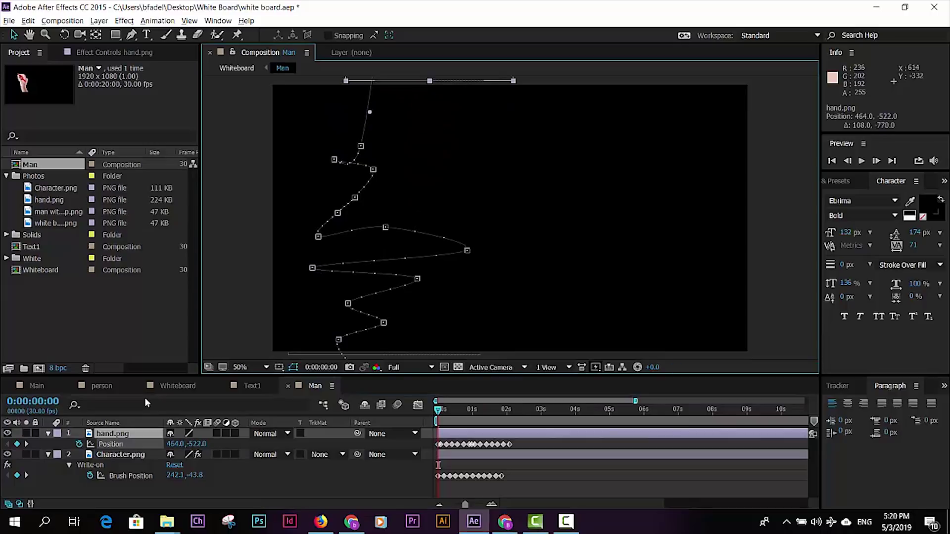
pyautogui.press('space')
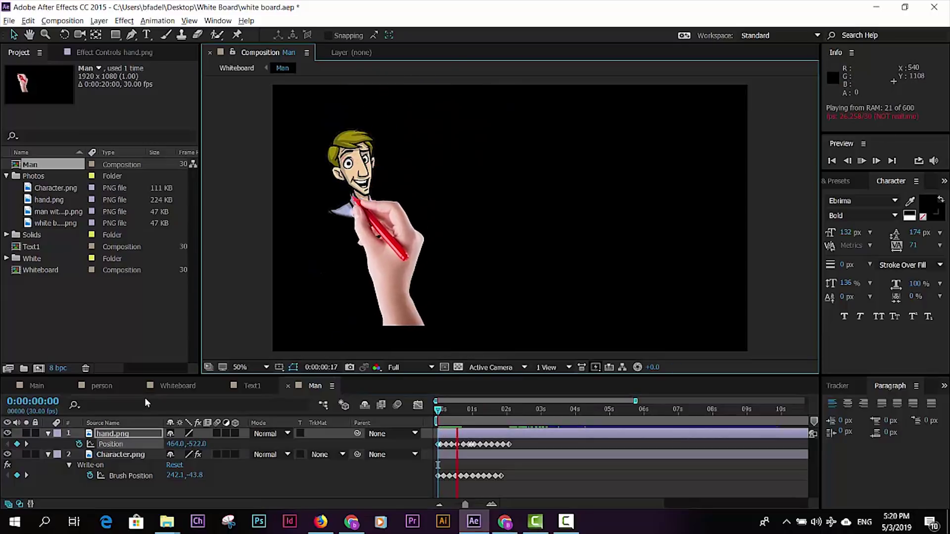
pyautogui.hotkey('shift', 'Escape')
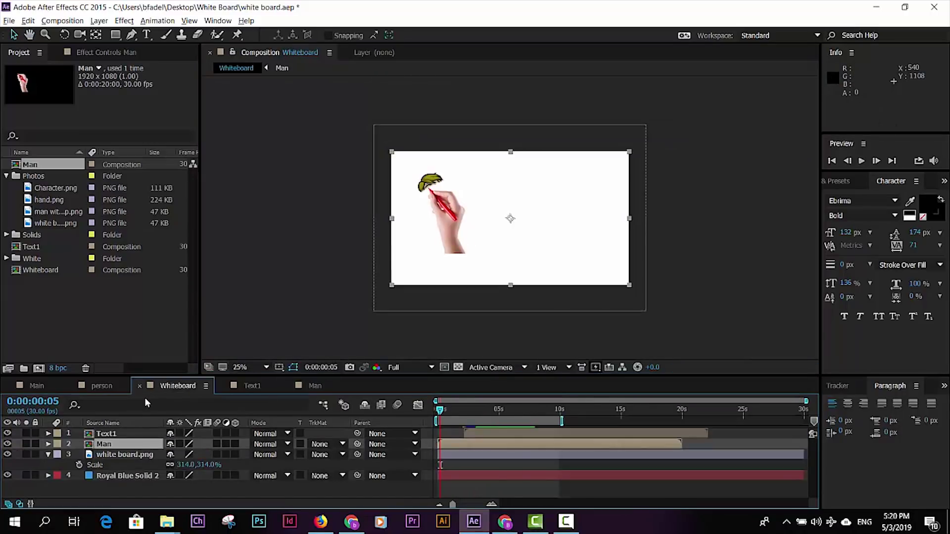
# Step: Preview the Whiteboard scene: the hand arrives from above, draws the man, then writes 'welcome'
pyautogui.press('space')
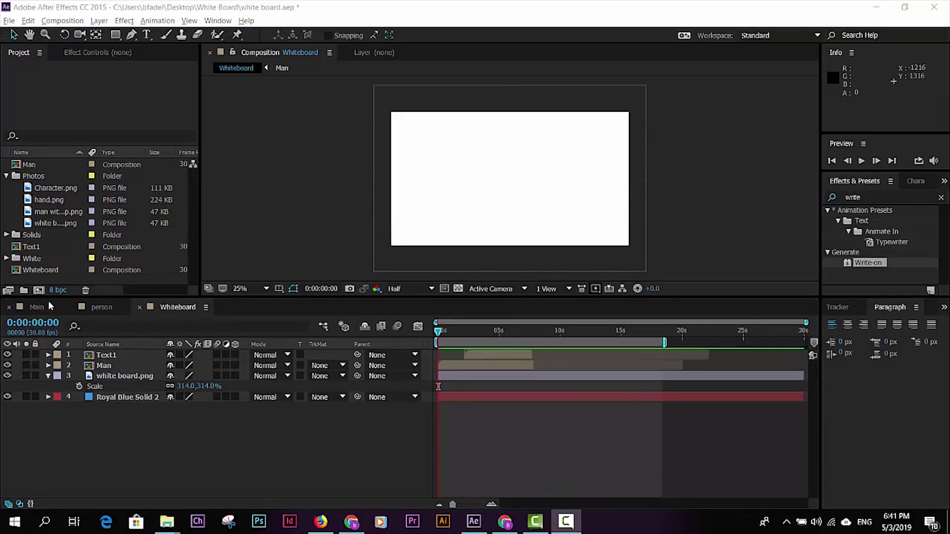
# Step: Create a new composition named text2 at 1920×1080, 30 fps, 20 seconds long
pyautogui.click(38, 290)
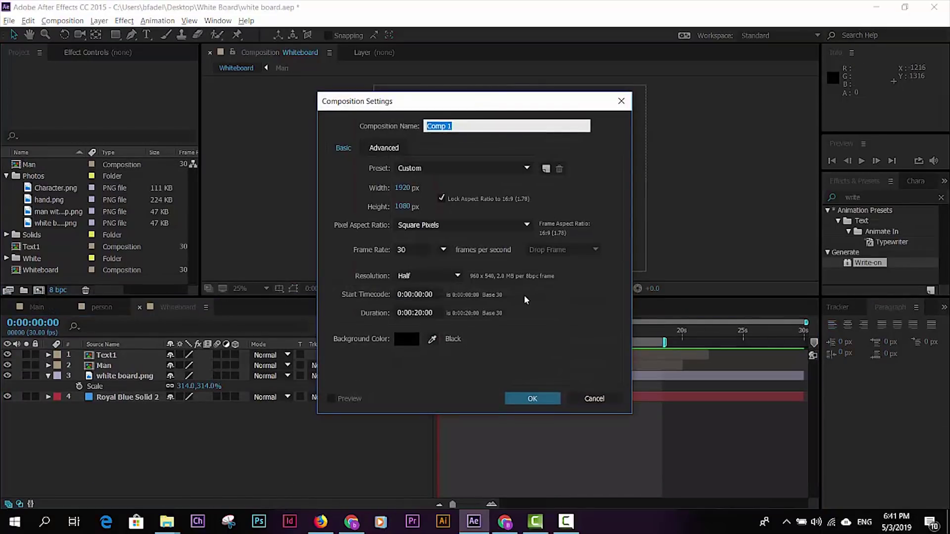
pyautogui.write('text2')
pyautogui.press('Return')
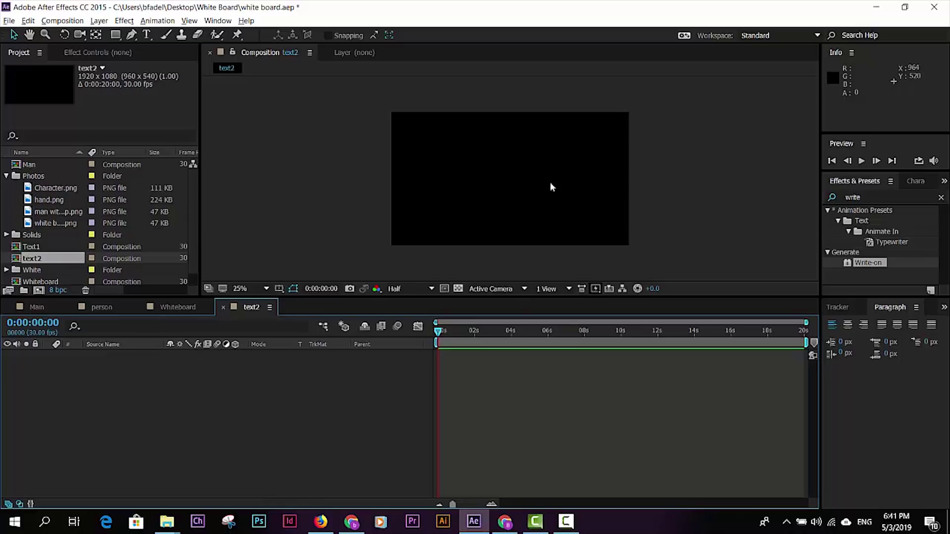
# Step: Type 'thank you for watching this lecture' as a new text layer, with the transparency grid shown
pyautogui.hotkey('ctrl', 't')
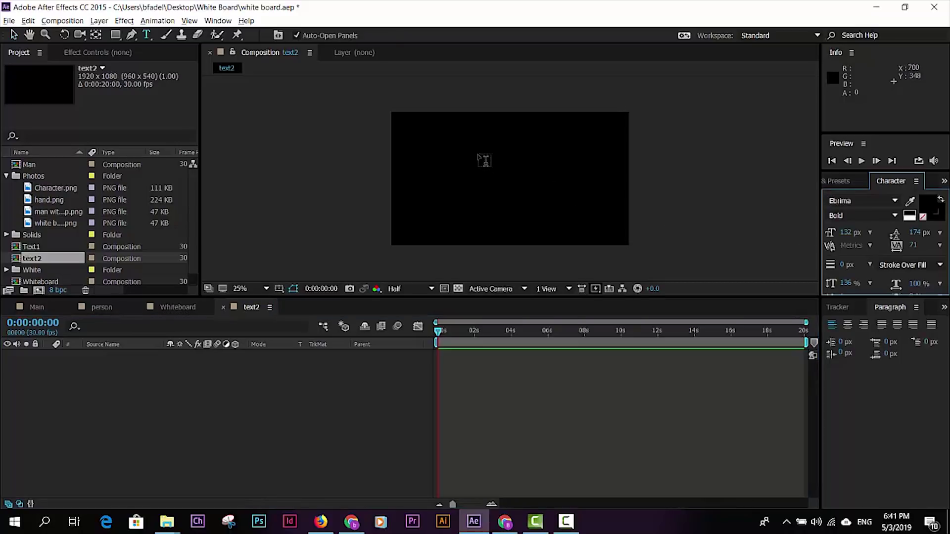
pyautogui.click(478, 157)
pyautogui.write('thank')
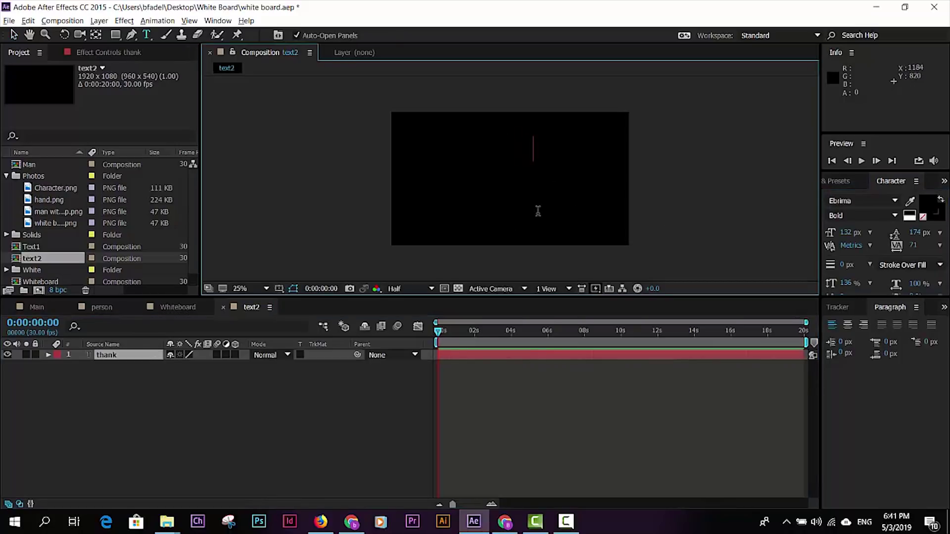
pyautogui.click(457, 290)
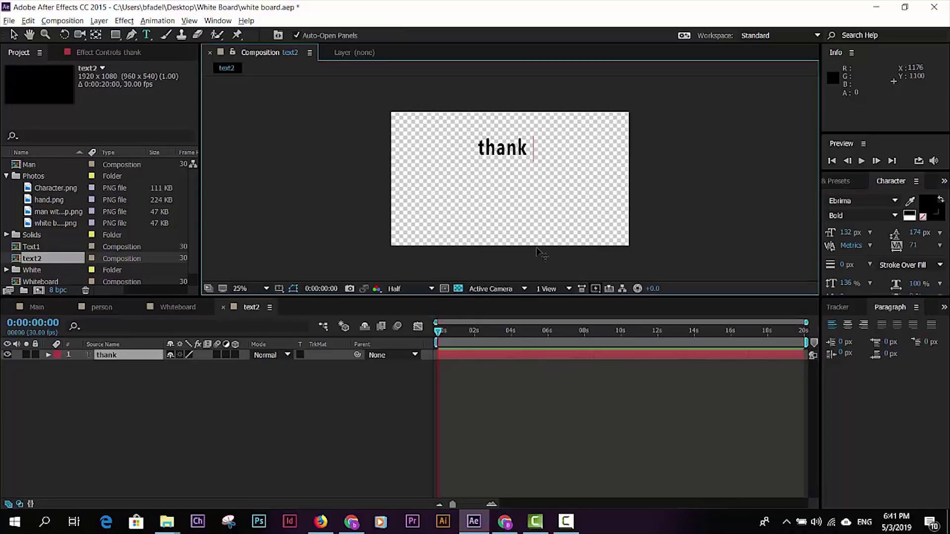
pyautogui.write('you for ')
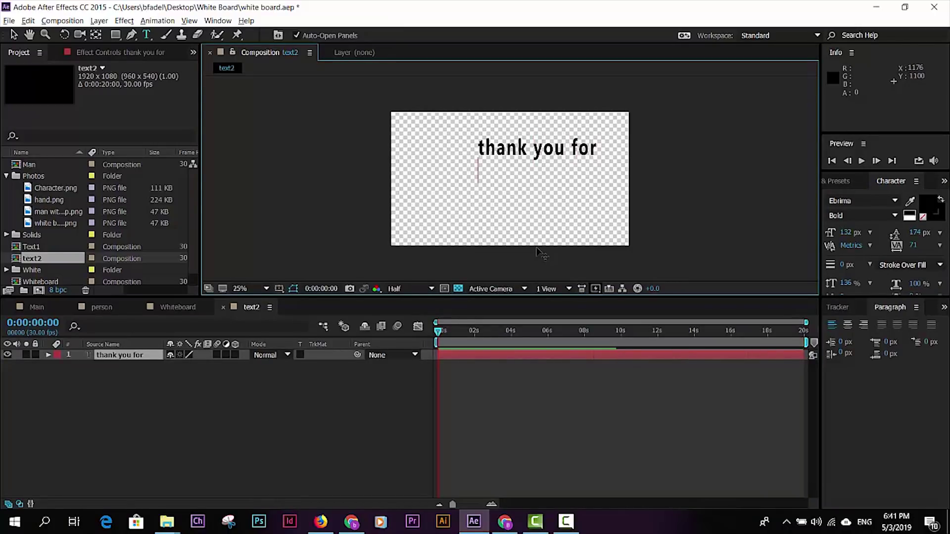
pyautogui.write('watching ')
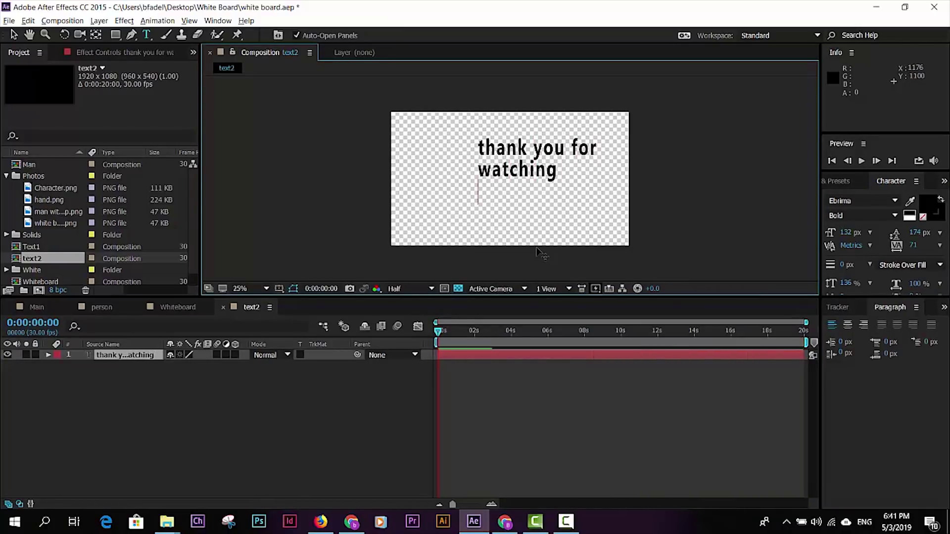
pyautogui.write('thisi')
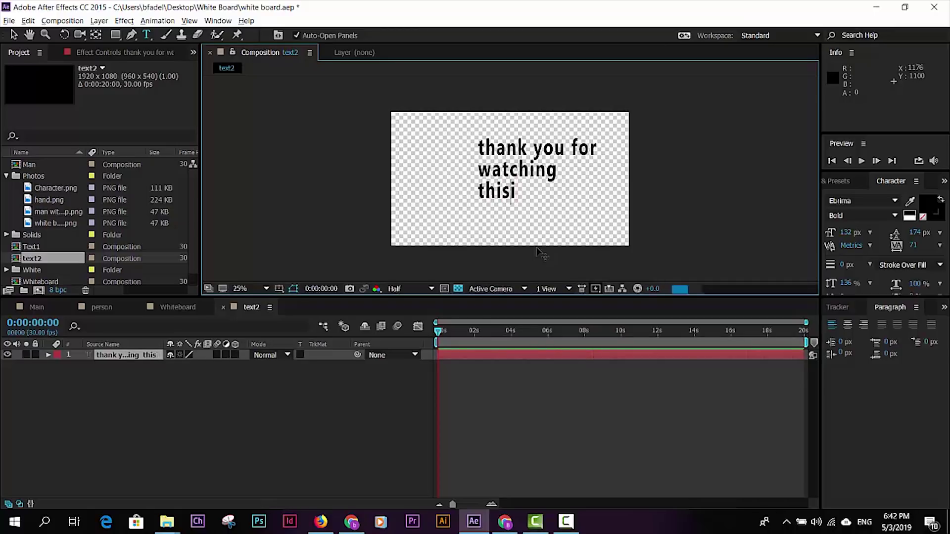
pyautogui.press('BackSpace')
pyautogui.press('Return')
pyautogui.write('le')
pyautogui.press('BackSpace')
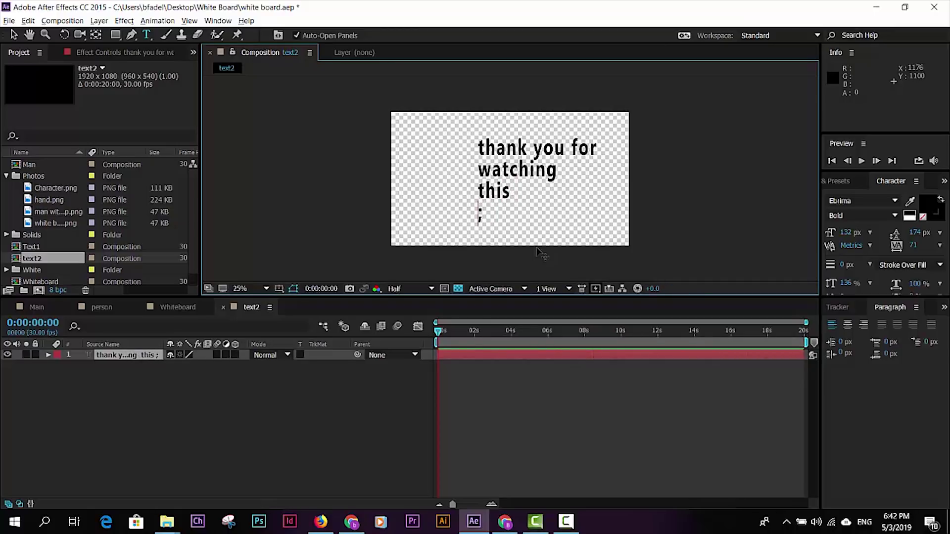
pyautogui.write('ecture')
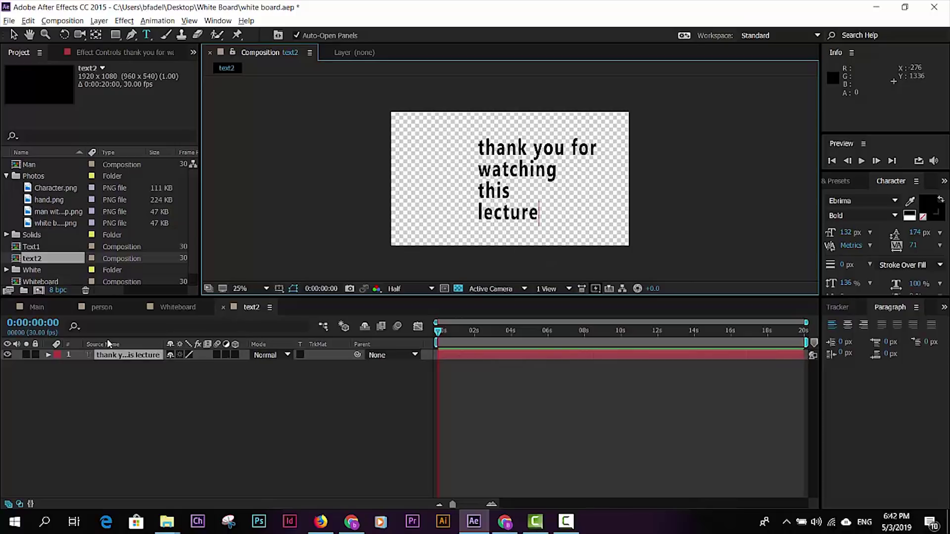
# Step: Shift the text block left and join 'lecture' onto the line with 'this'
pyautogui.click(14, 34)
pyautogui.moveTo(514, 161); pyautogui.dragTo(480, 164)
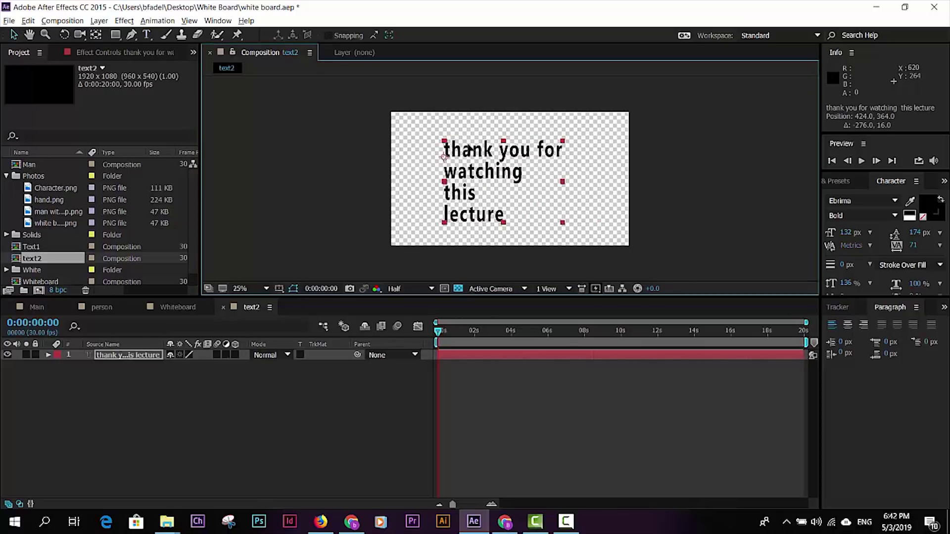
pyautogui.doubleClick(447, 218)
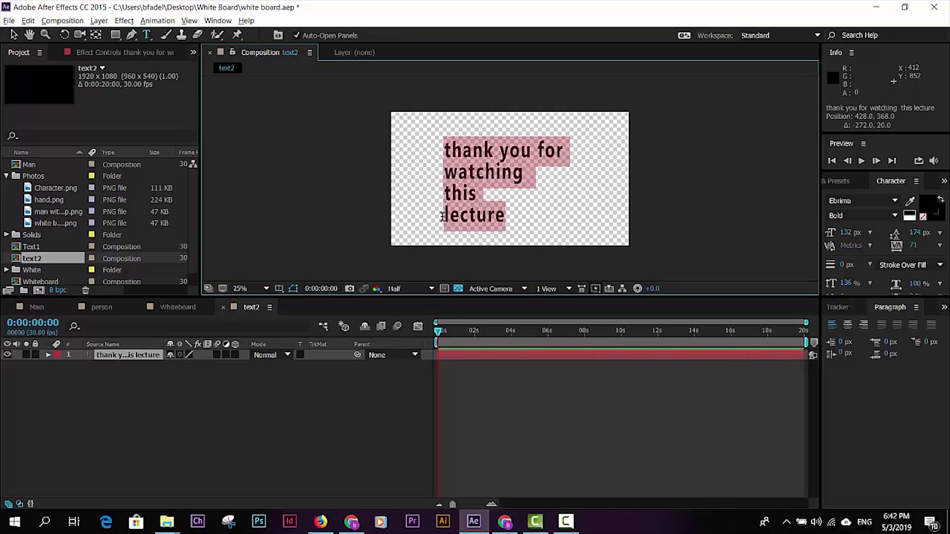
pyautogui.doubleClick(446, 218)
pyautogui.click(446, 216)
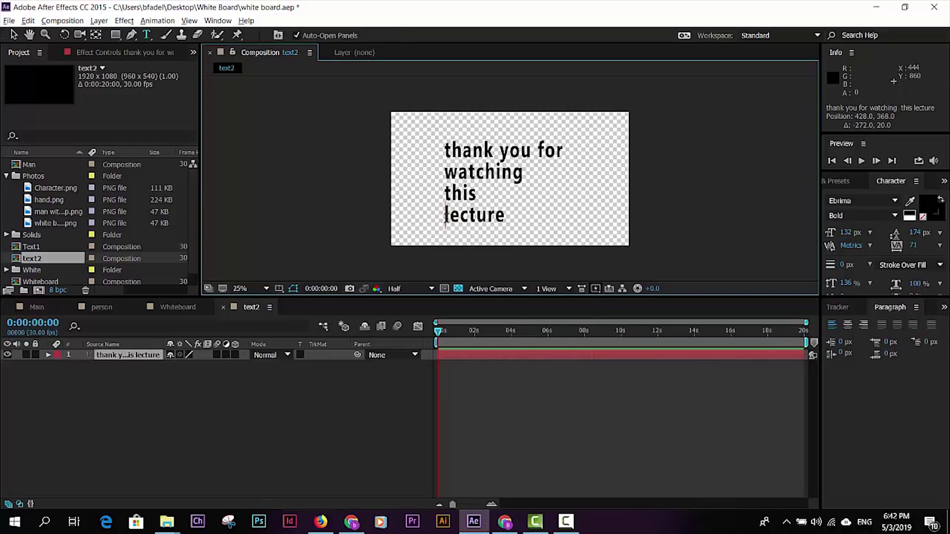
pyautogui.press('BackSpace')
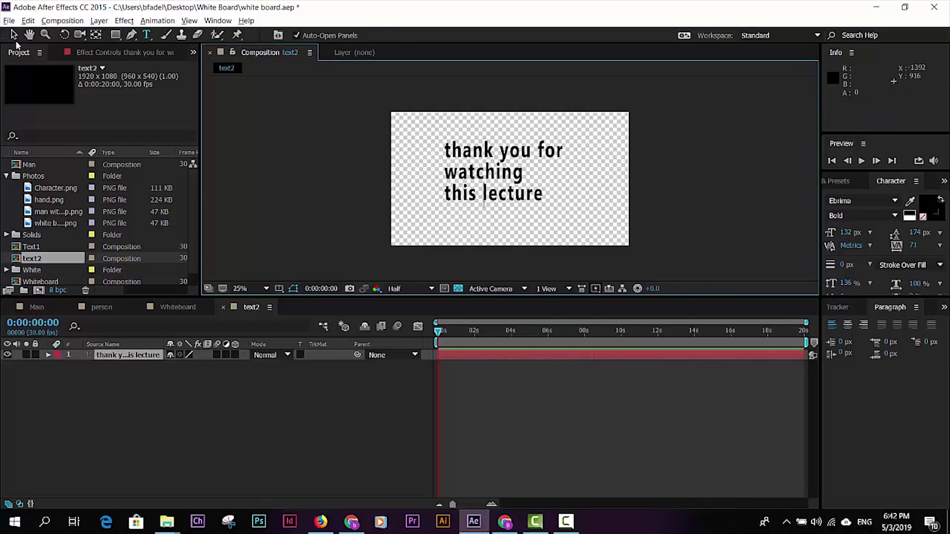
pyautogui.click(13, 35)
# Step: Apply Write-on to the text with a red 187.7 brush starting at 228.0, 264.0
pyautogui.click(841, 182)
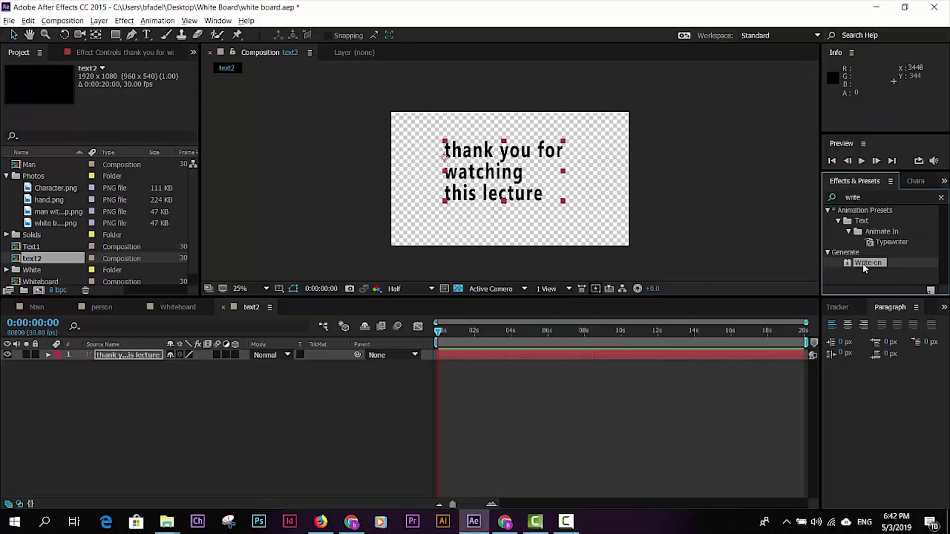
pyautogui.moveTo(863, 263); pyautogui.dragTo(505, 171)
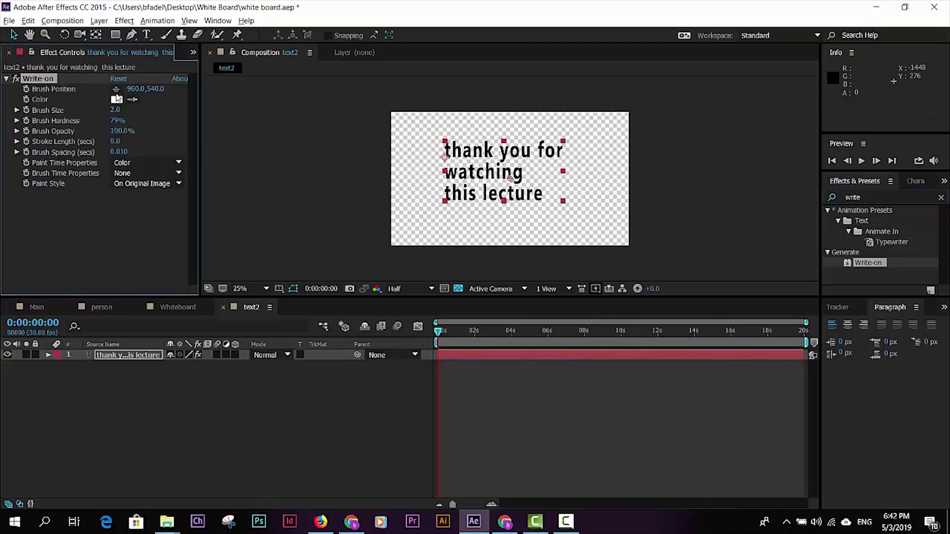
pyautogui.moveTo(115, 110); pyautogui.dragTo(460, 118)
pyautogui.click(117, 99)
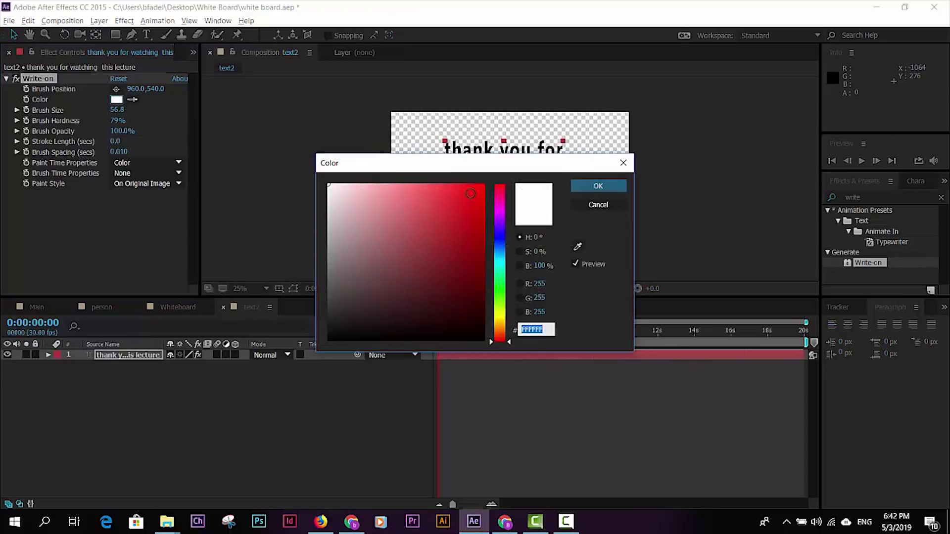
pyautogui.click(483, 187)
pyautogui.click(616, 188)
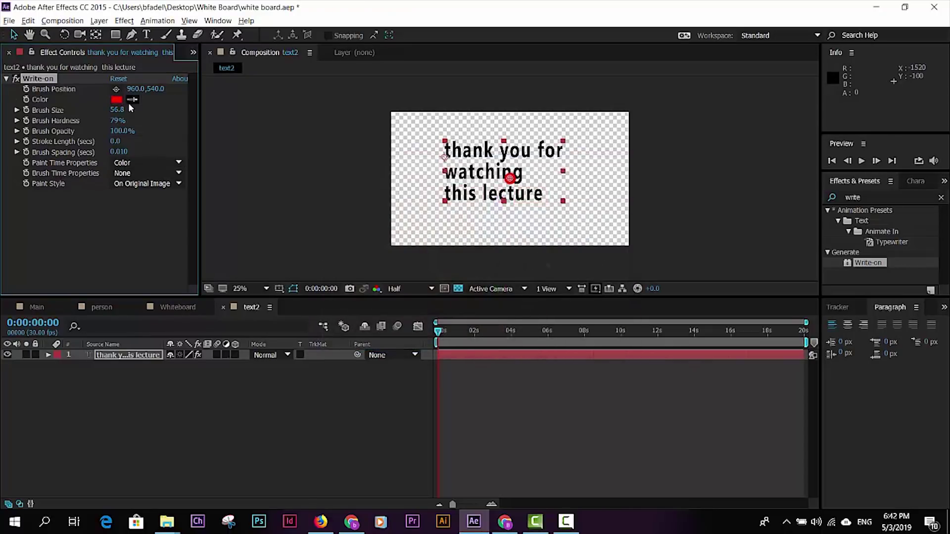
pyautogui.moveTo(155, 107); pyautogui.dragTo(346, 109)
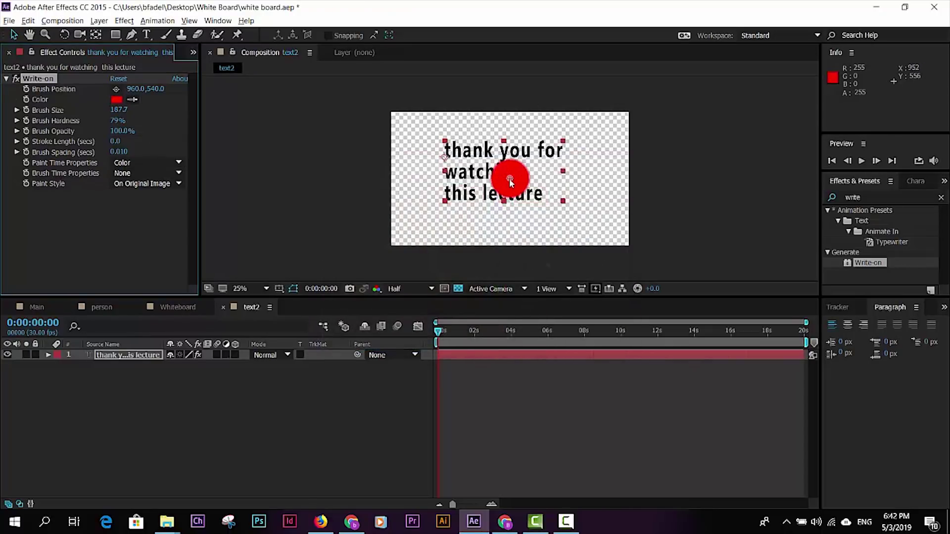
pyautogui.moveTo(509, 178)
pyautogui.mouseDown()
pyautogui.moveTo(443, 153)
pyautogui.moveTo(443, 137)
pyautogui.moveTo(420, 148)
pyautogui.mouseUp()
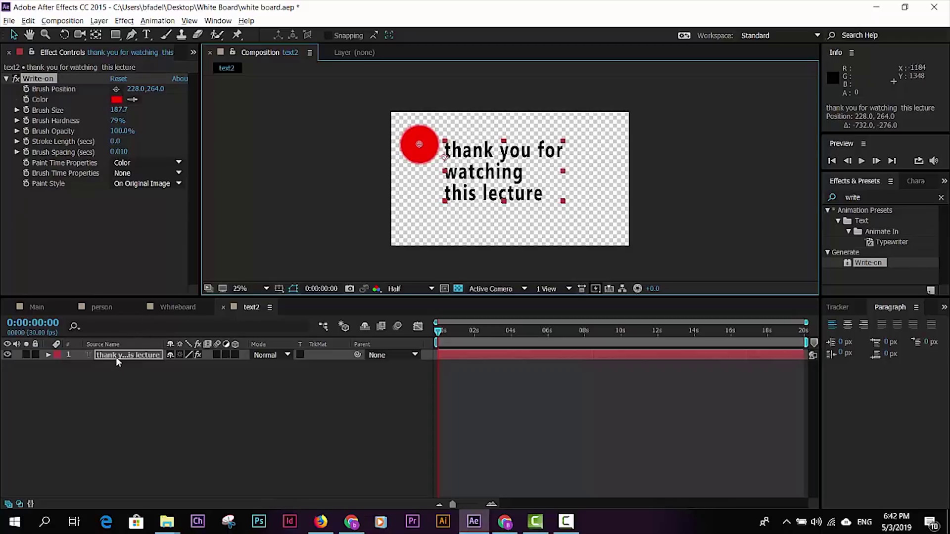
# Step: Keyframe Brush Position from 0s to 2:16, sweeping across each text line and ending at 1416.0, 692.0
pyautogui.press('e')
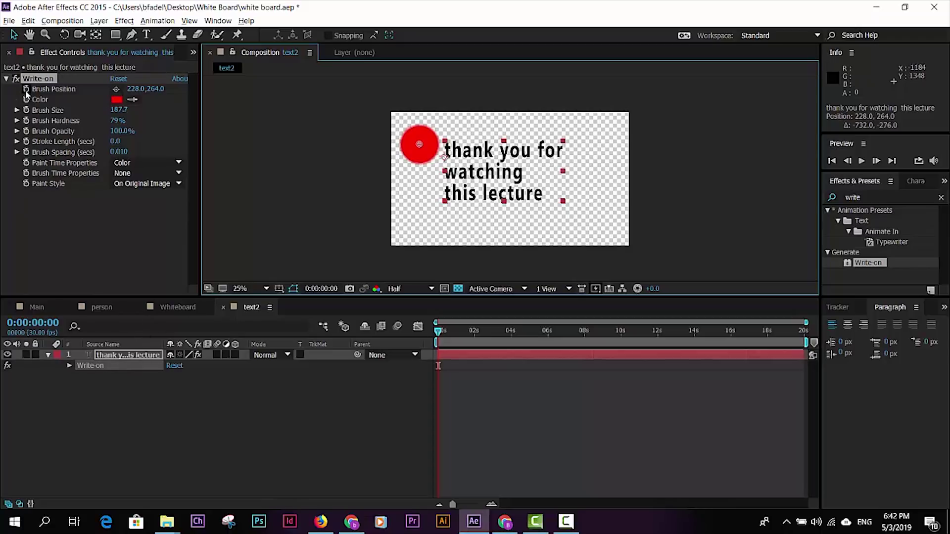
pyautogui.click(70, 366)
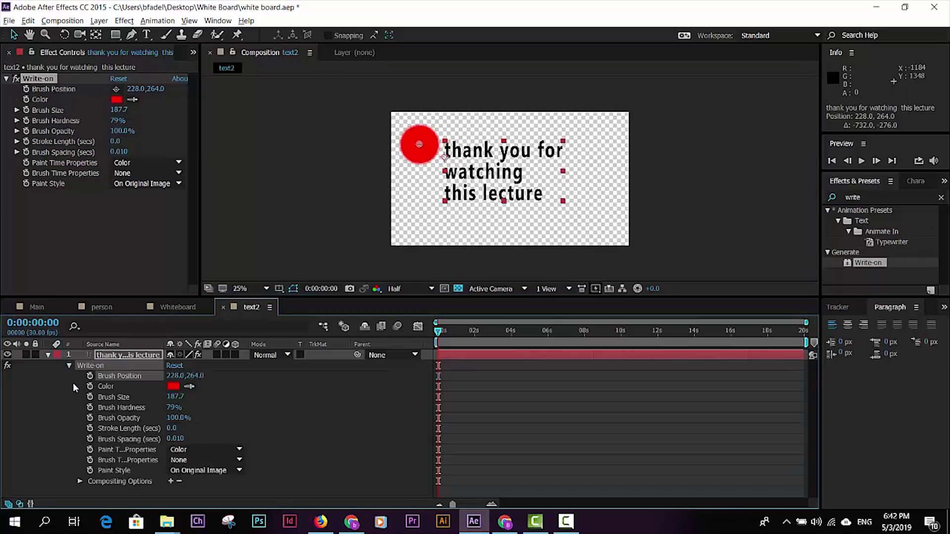
pyautogui.click(90, 376)
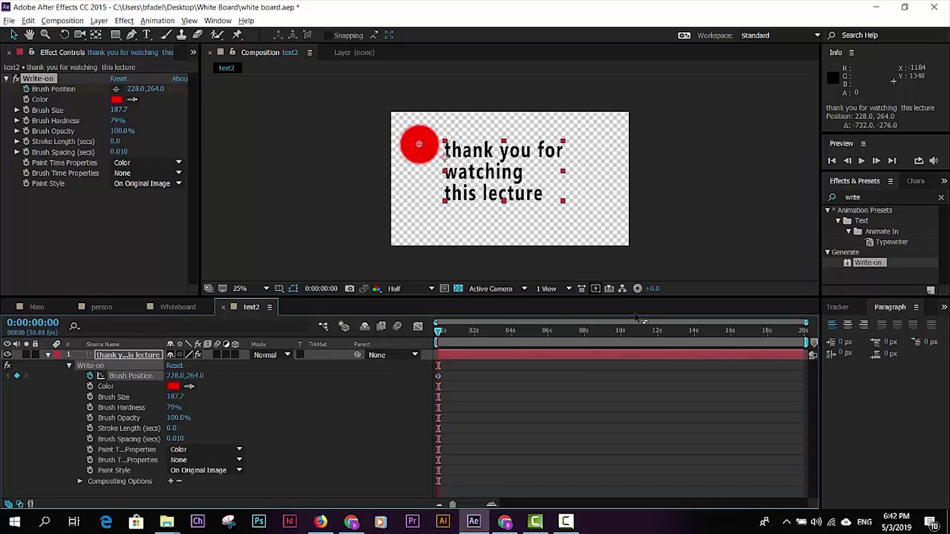
pyautogui.click(453, 333)
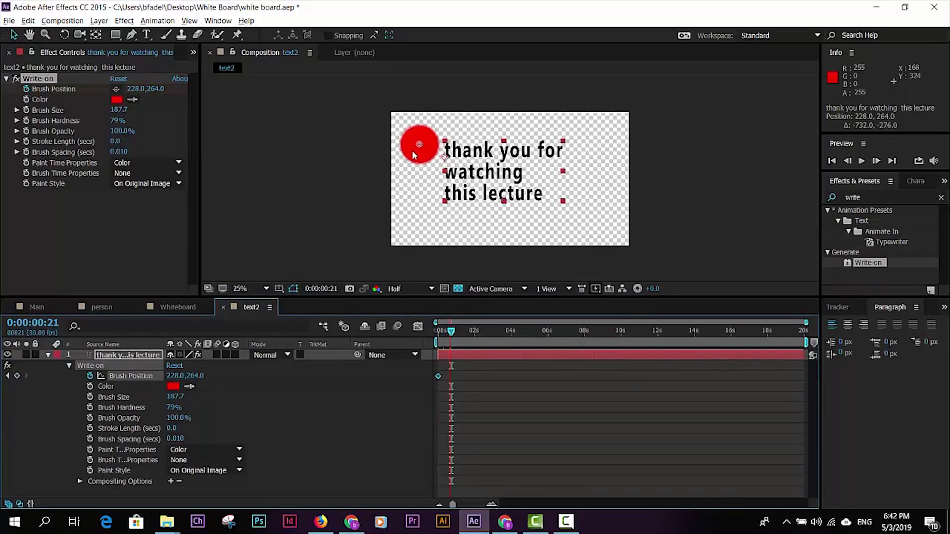
pyautogui.moveTo(421, 146); pyautogui.dragTo(578, 157)
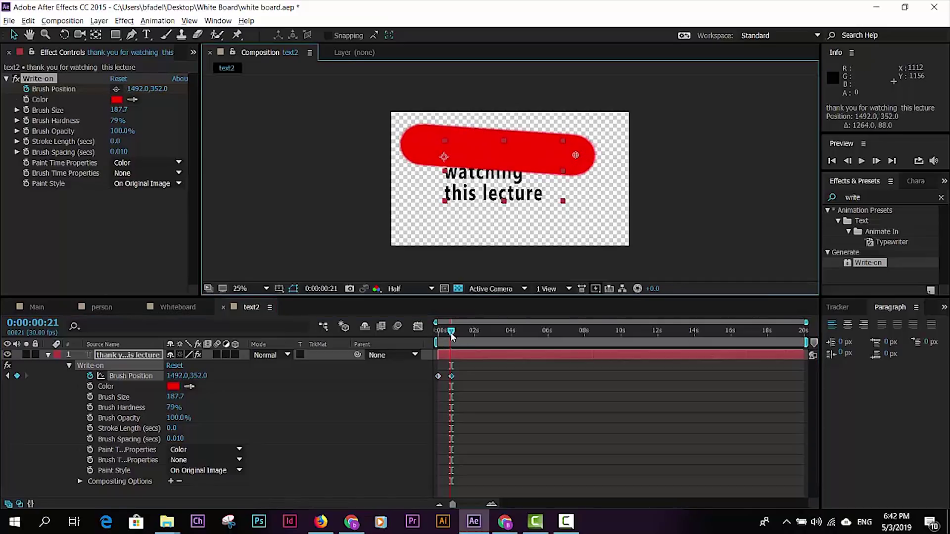
pyautogui.moveTo(453, 337); pyautogui.dragTo(468, 339)
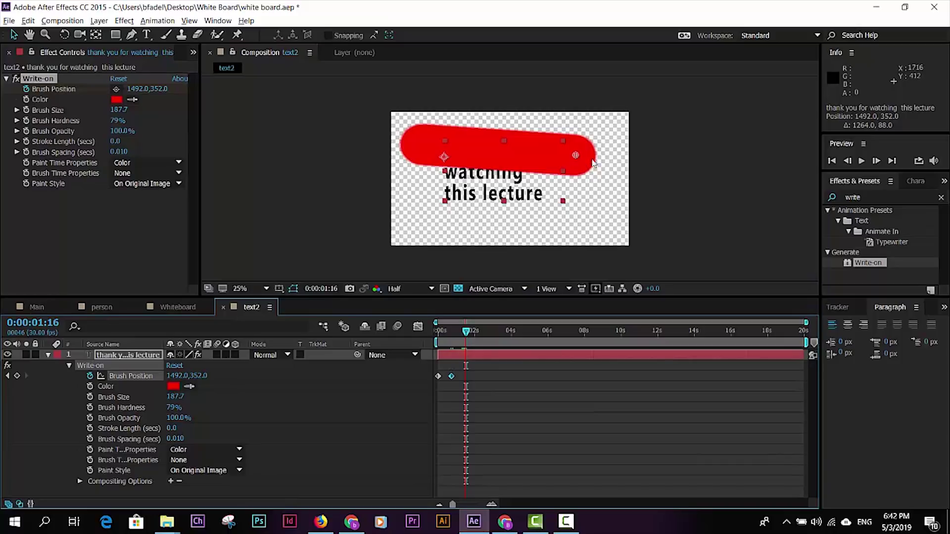
pyautogui.moveTo(575, 155); pyautogui.dragTo(419, 183)
pyautogui.moveTo(469, 332); pyautogui.dragTo(485, 333)
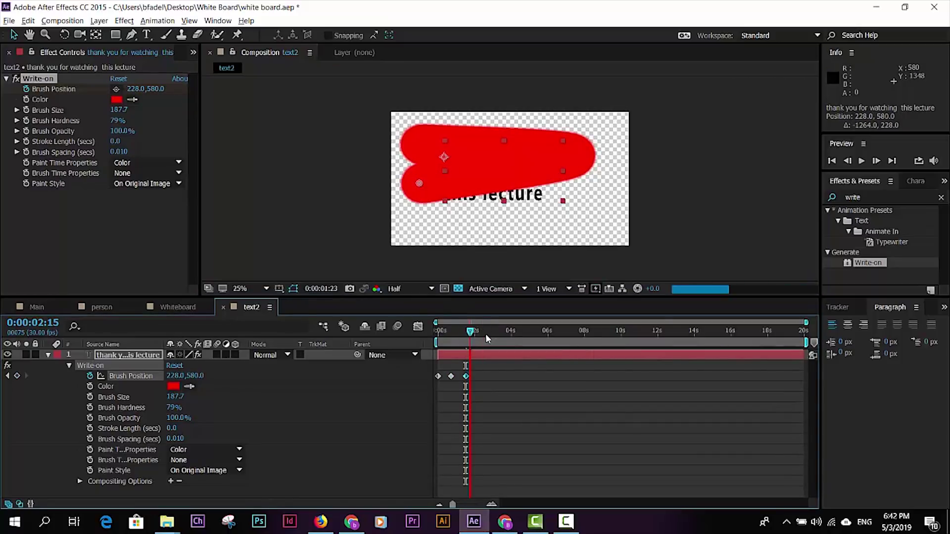
pyautogui.moveTo(420, 182)
pyautogui.mouseDown()
pyautogui.moveTo(484, 199)
pyautogui.moveTo(566, 197)
pyautogui.mouseUp()
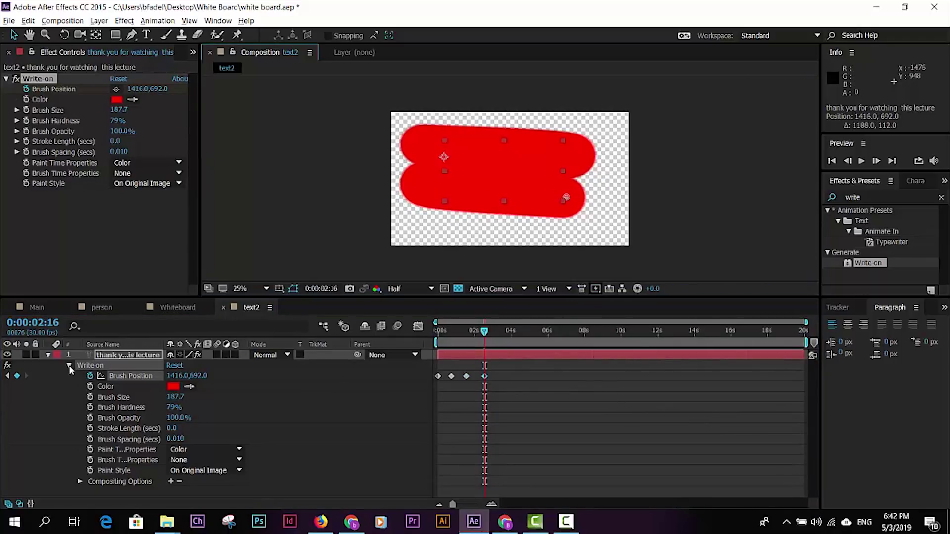
pyautogui.press('u')
pyautogui.click(101, 355)
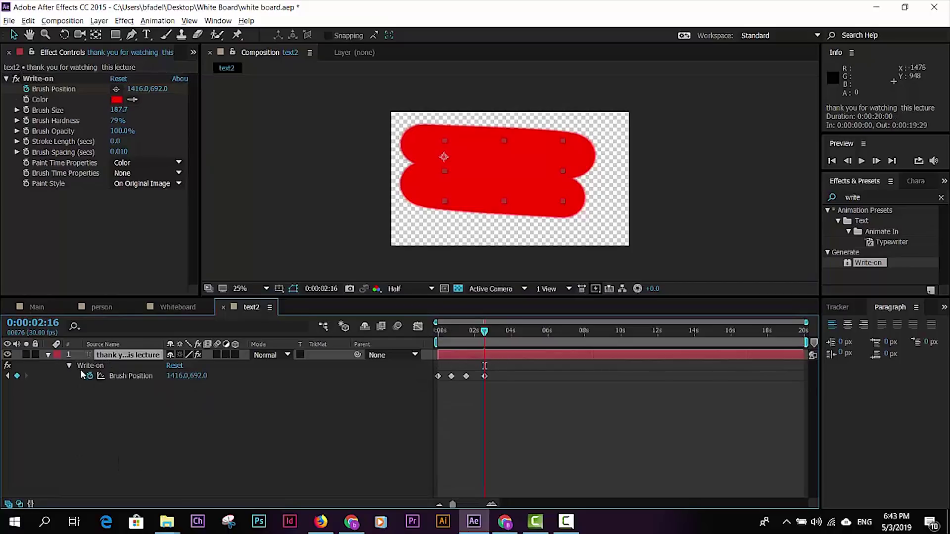
# Step: Set the Write-on paint style to reveal the original text, then preview from the start
pyautogui.click(143, 183)
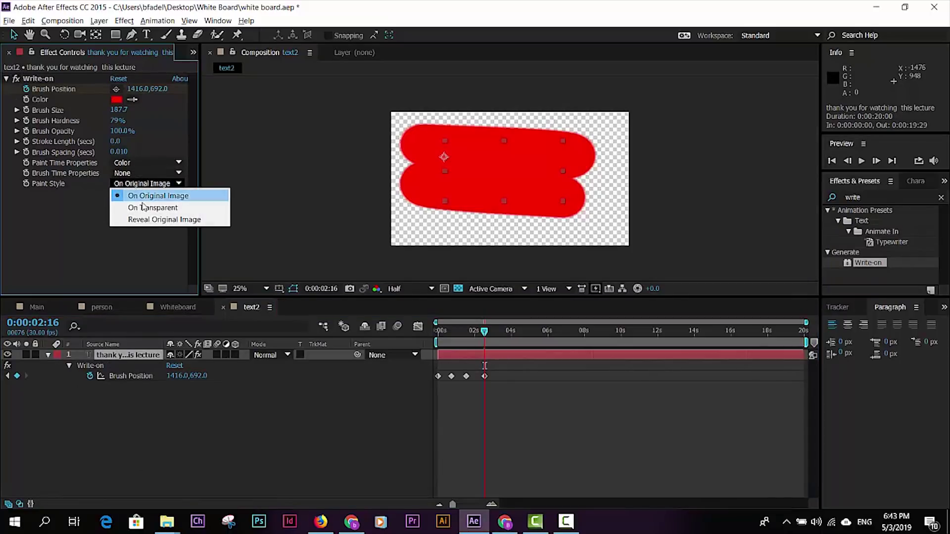
pyautogui.click(159, 216)
pyautogui.moveTo(493, 334); pyautogui.dragTo(403, 338)
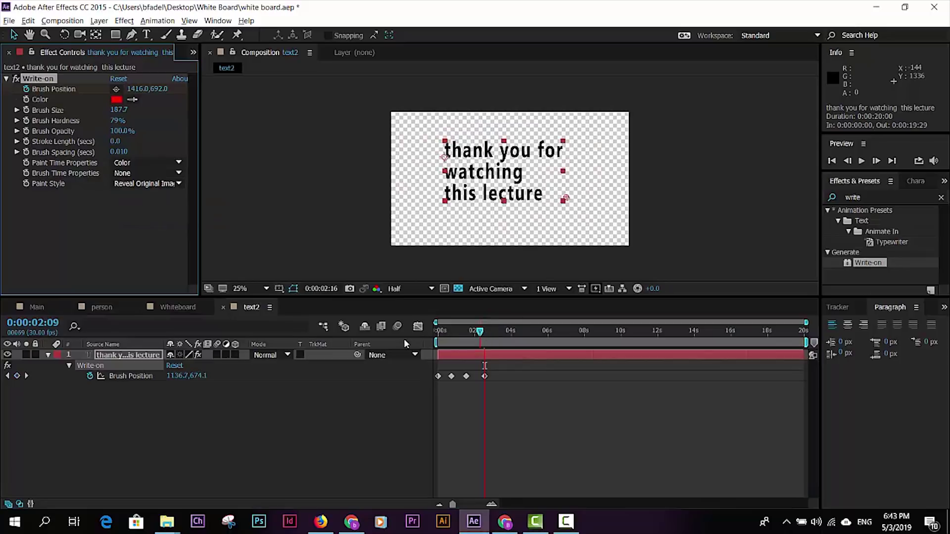
pyautogui.press('space')
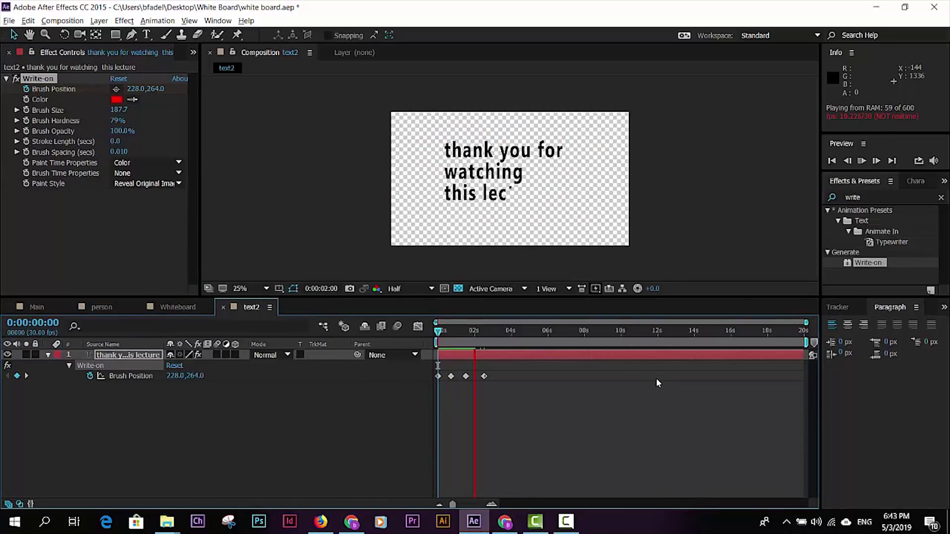
pyautogui.press('space')
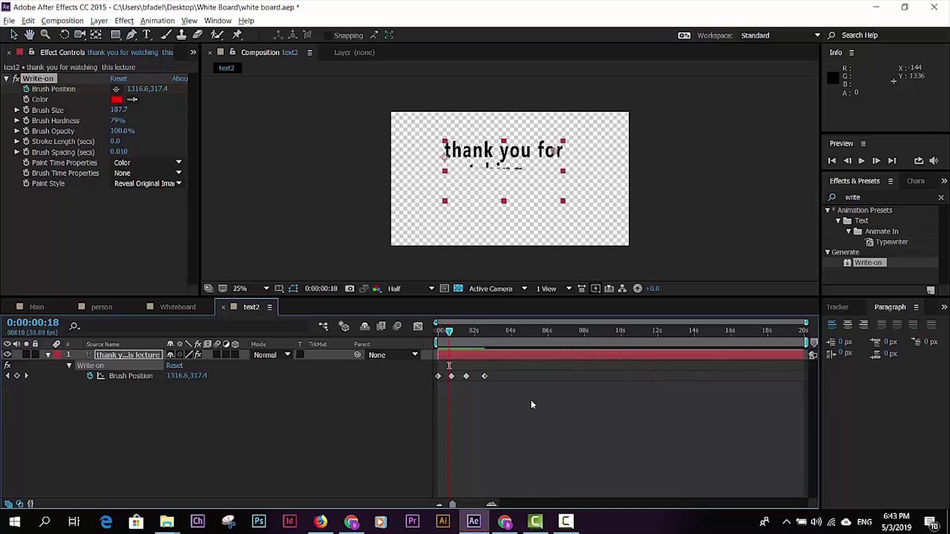
# Step: Bunch the Brush Position keyframes near the start for a faster write-on, preview, and show project files
pyautogui.moveTo(521, 403)
pyautogui.mouseDown()
pyautogui.moveTo(462, 373)
pyautogui.moveTo(447, 377)
pyautogui.mouseUp()
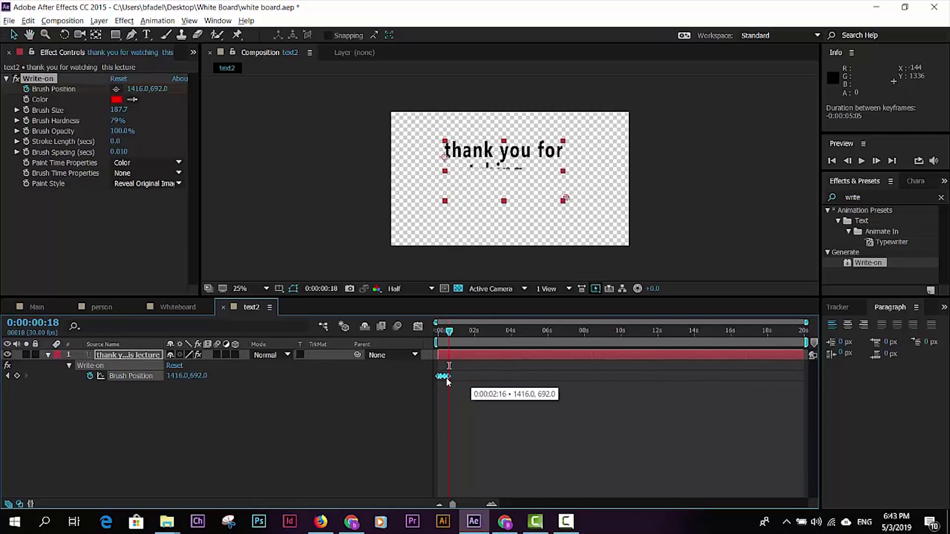
pyautogui.press('space')
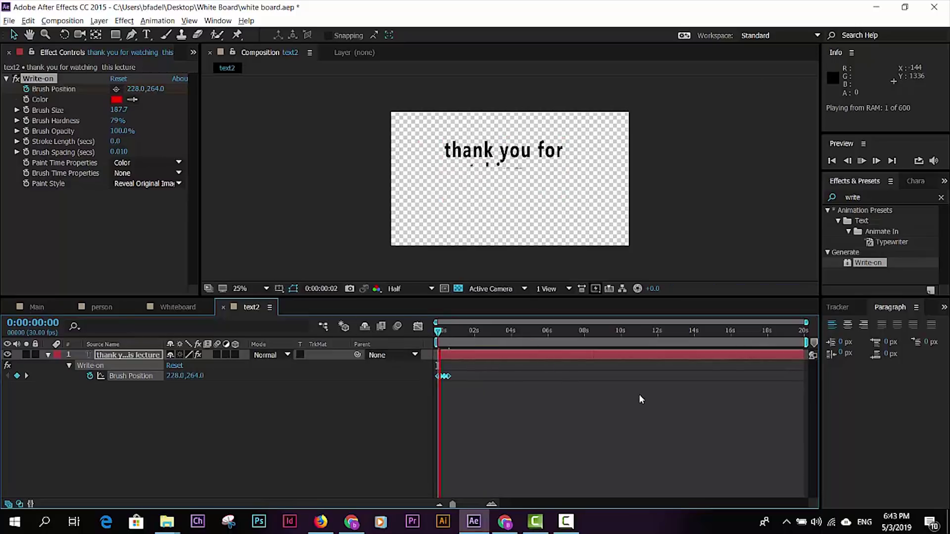
pyautogui.press('space')
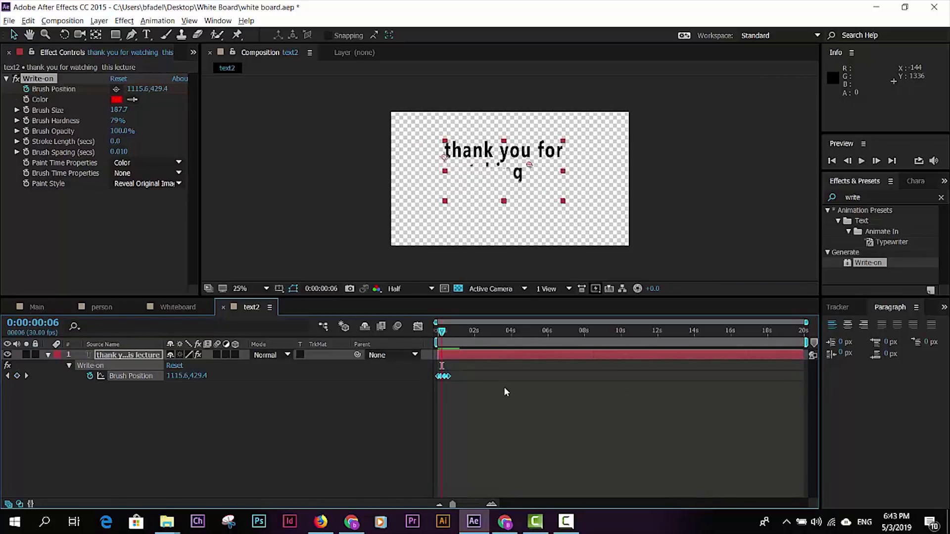
pyautogui.press('Home')
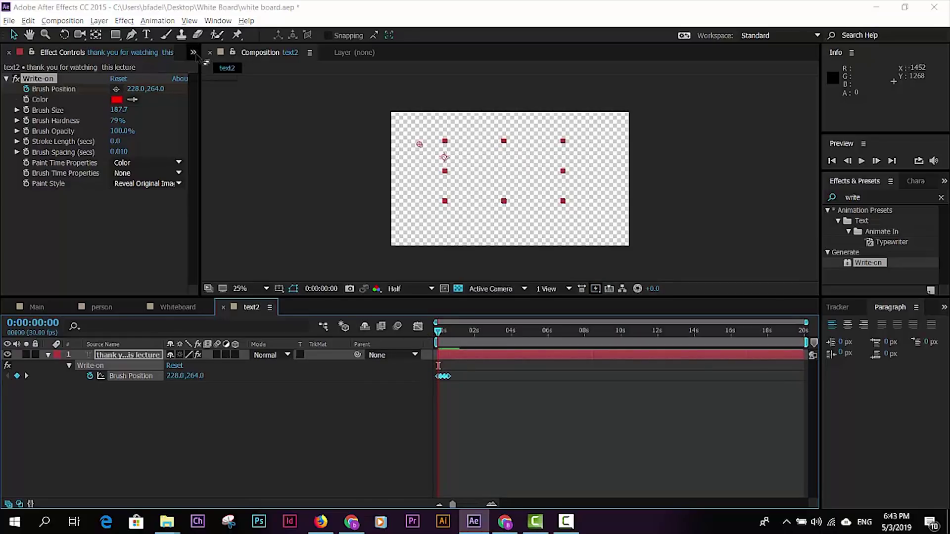
pyautogui.click(193, 52)
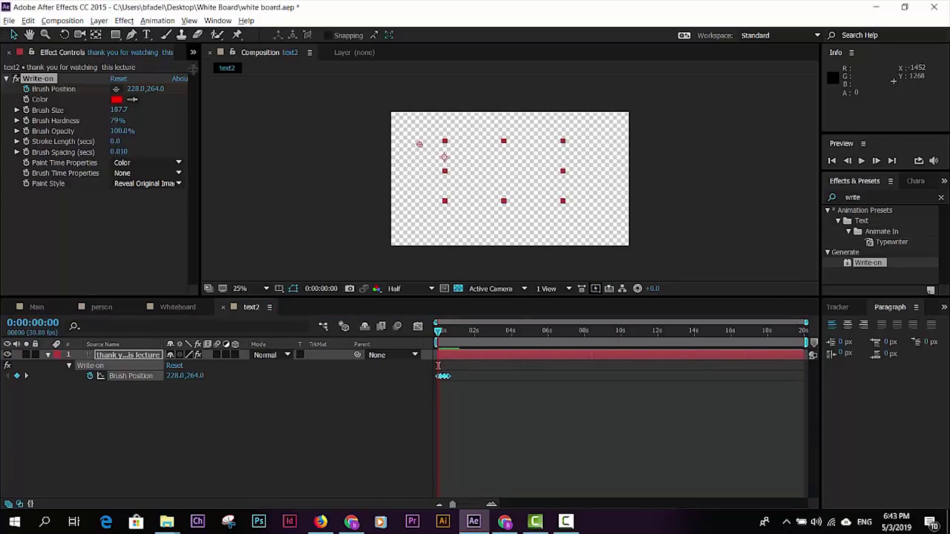
pyautogui.click(207, 62)
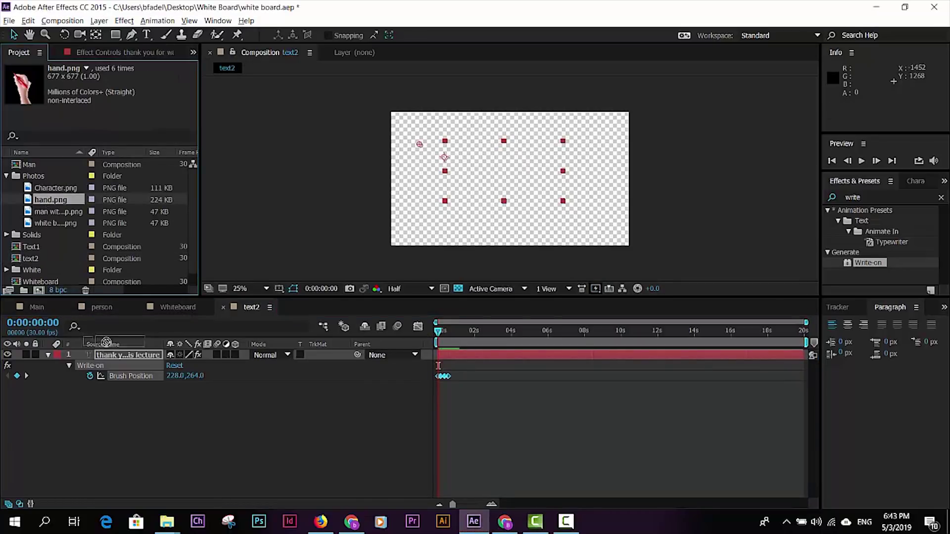
# Step: Add hand.png to text2 and move the pen toward the first letters at 50% zoom
pyautogui.moveTo(44, 202); pyautogui.dragTo(99, 352)
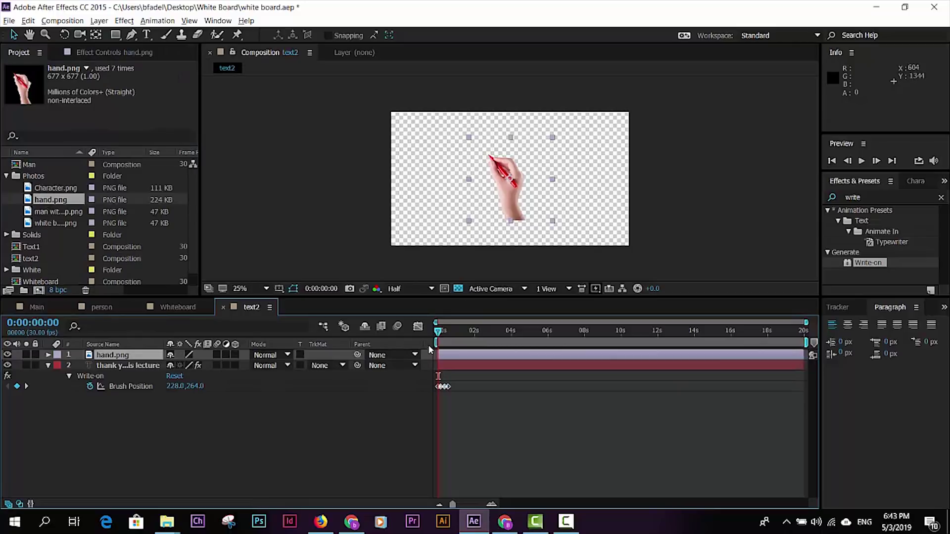
pyautogui.moveTo(436, 339); pyautogui.dragTo(439, 339)
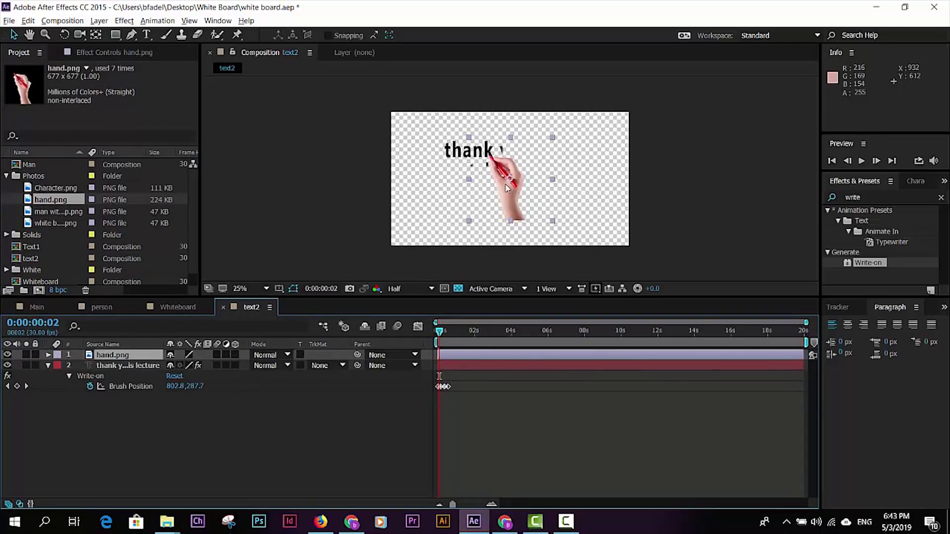
pyautogui.moveTo(496, 185); pyautogui.dragTo(465, 174)
pyautogui.press('.')
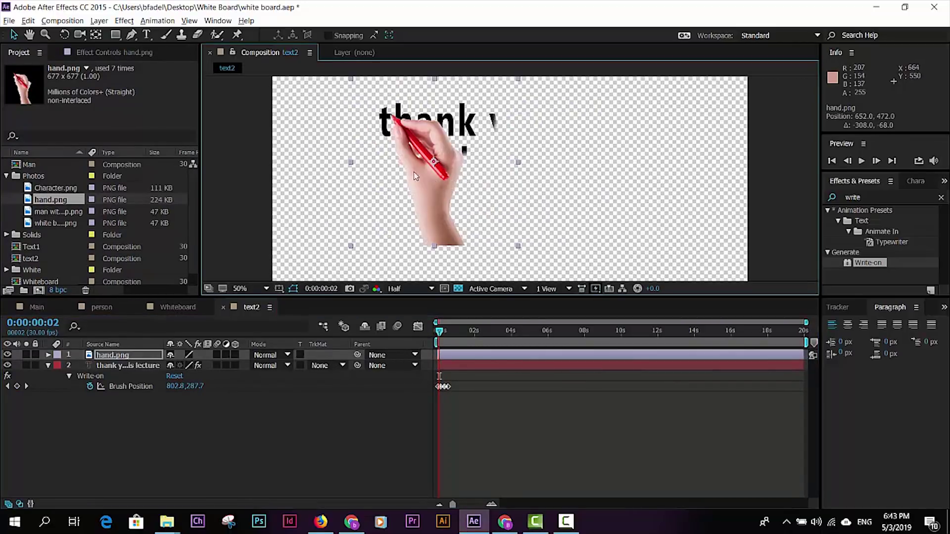
pyautogui.moveTo(405, 137); pyautogui.dragTo(397, 133)
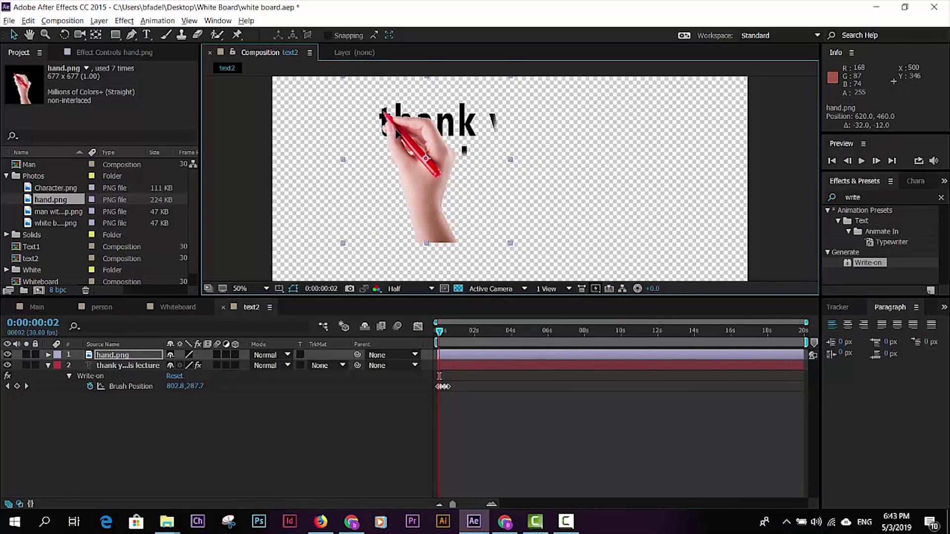
# Step: Move the hand's anchor point to its pen tip, leaving Position at 346.0, 272.0
pyautogui.click(96, 34)
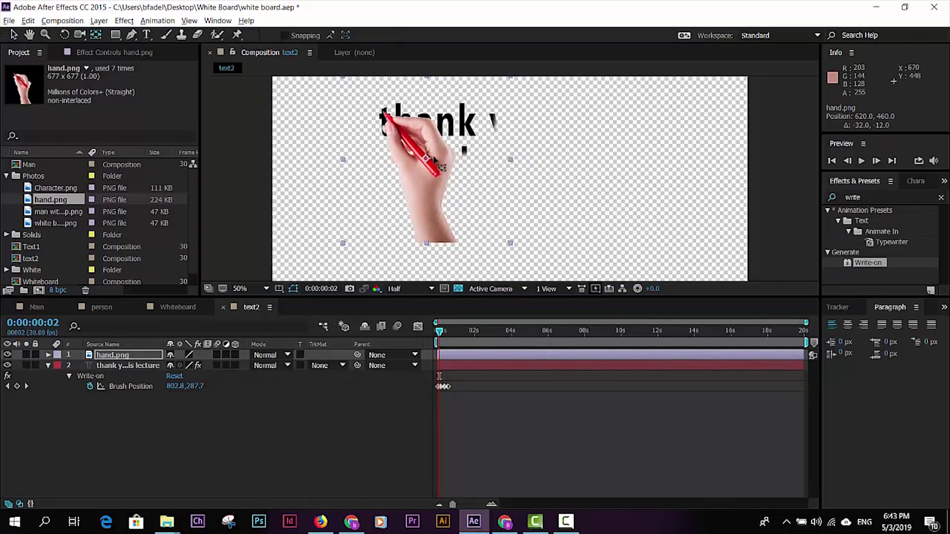
pyautogui.moveTo(426, 159); pyautogui.dragTo(393, 125)
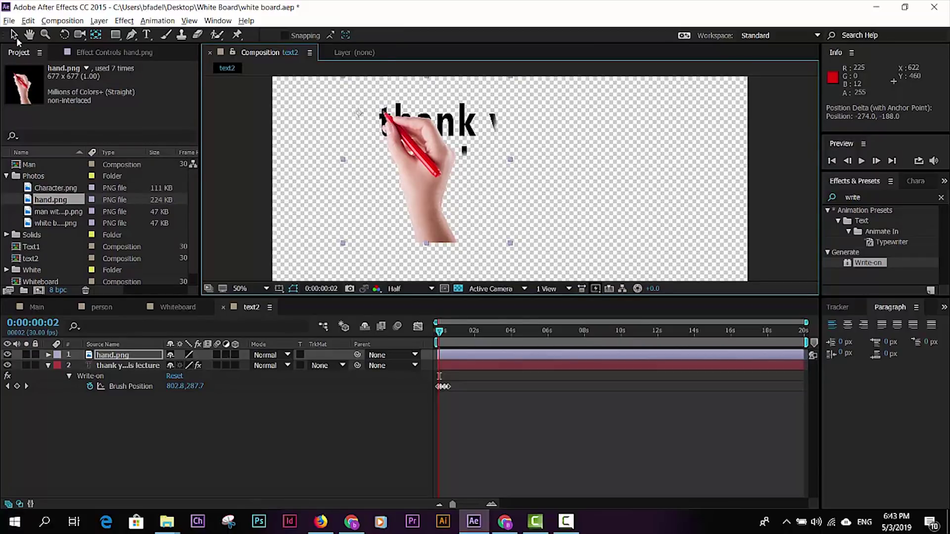
pyautogui.click(16, 39)
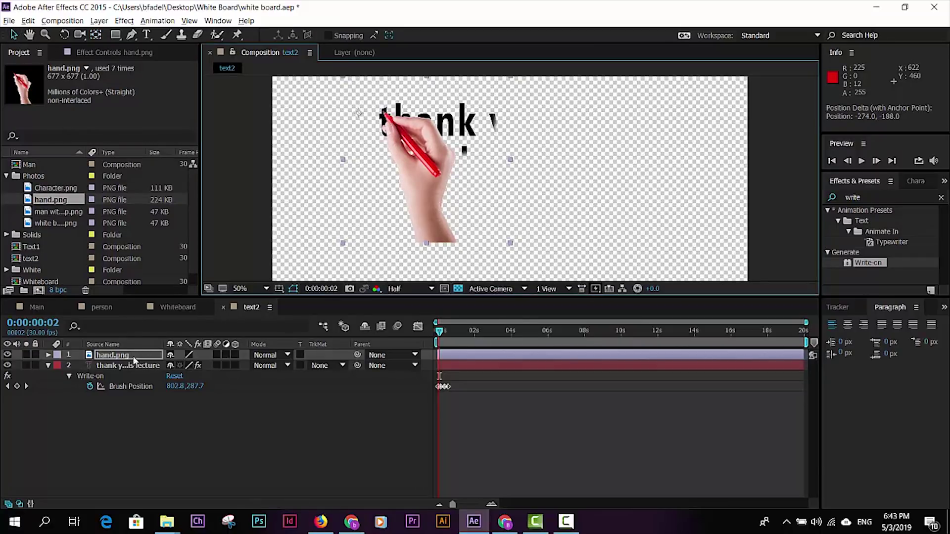
pyautogui.press('p')
pyautogui.click(107, 360)
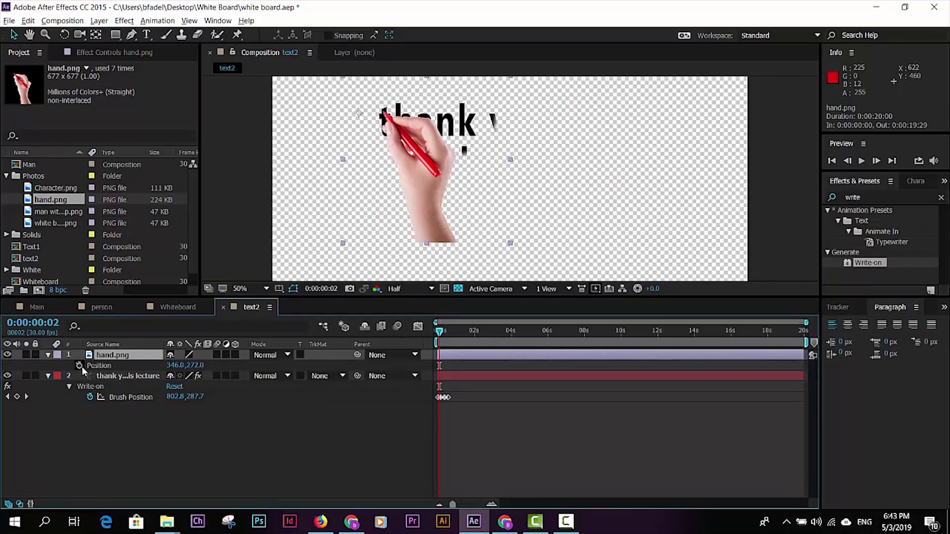
# Step: Link the hand's Position to the Write-on Brush Position by expression and preview the writing
pyautogui.keyDown('alt'); pyautogui.click(79, 365); pyautogui.keyUp('alt')
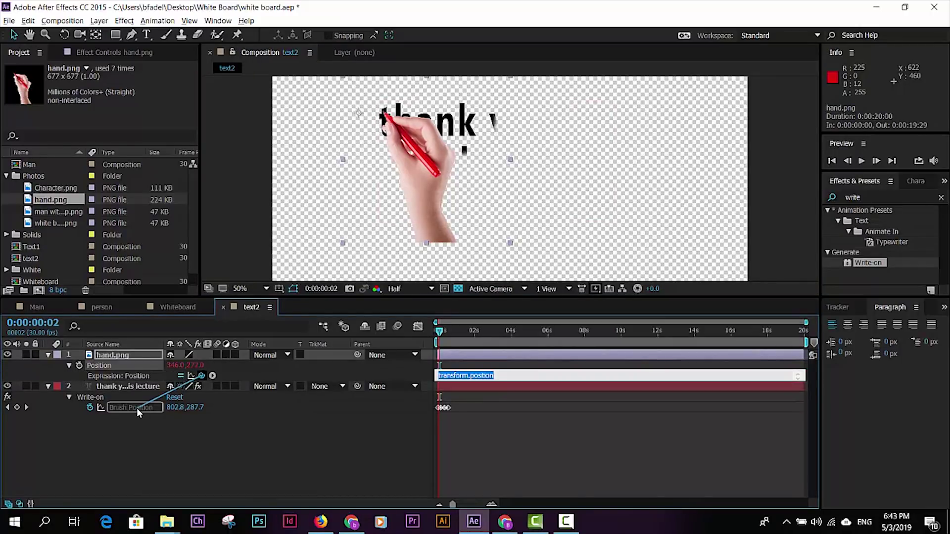
pyautogui.moveTo(137, 408); pyautogui.dragTo(137, 408)
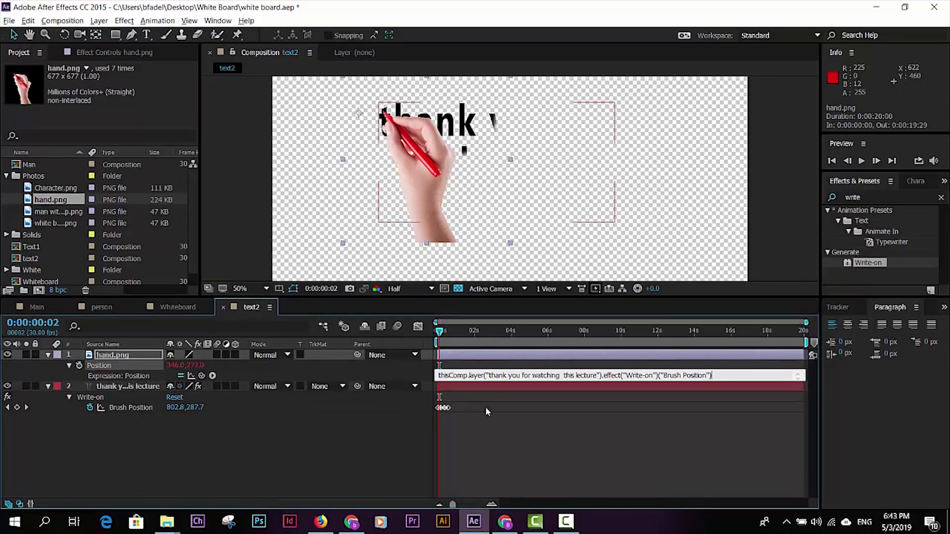
pyautogui.click(501, 439)
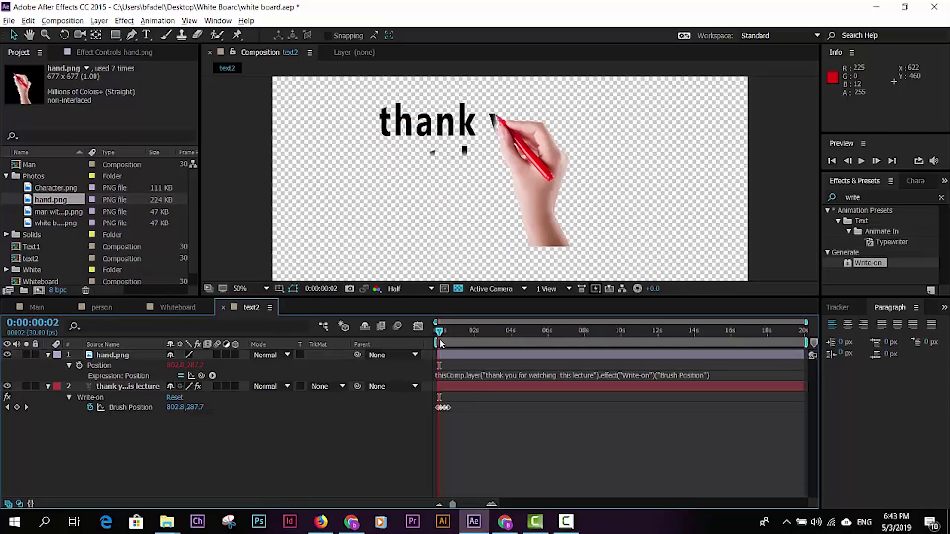
pyautogui.press('space')
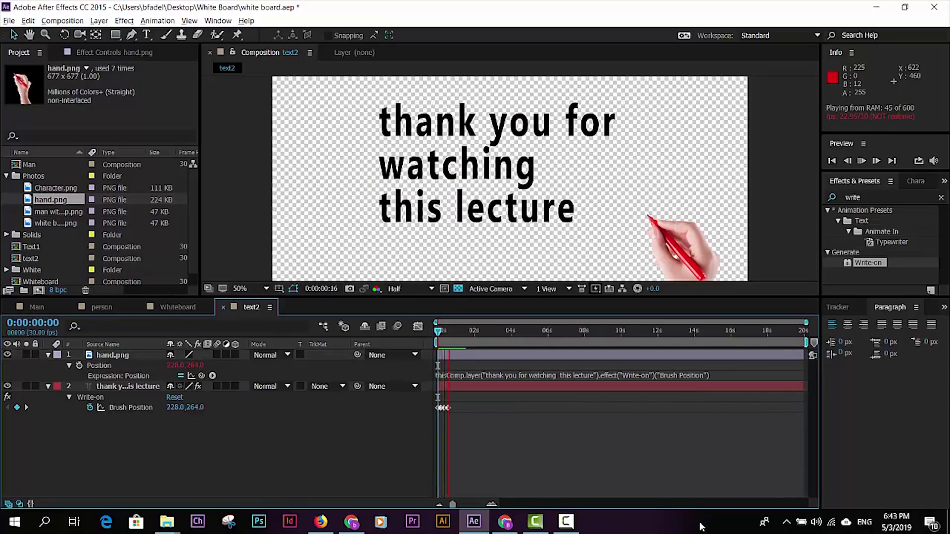
pyautogui.scroll(-2, 605, 246)
pyautogui.moveTo(494, 341); pyautogui.dragTo(454, 334)
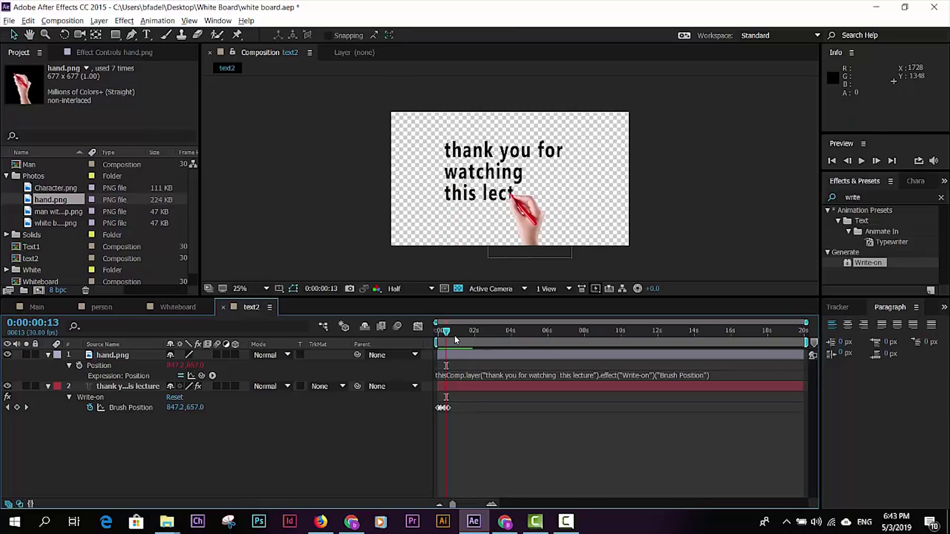
pyautogui.press('space')
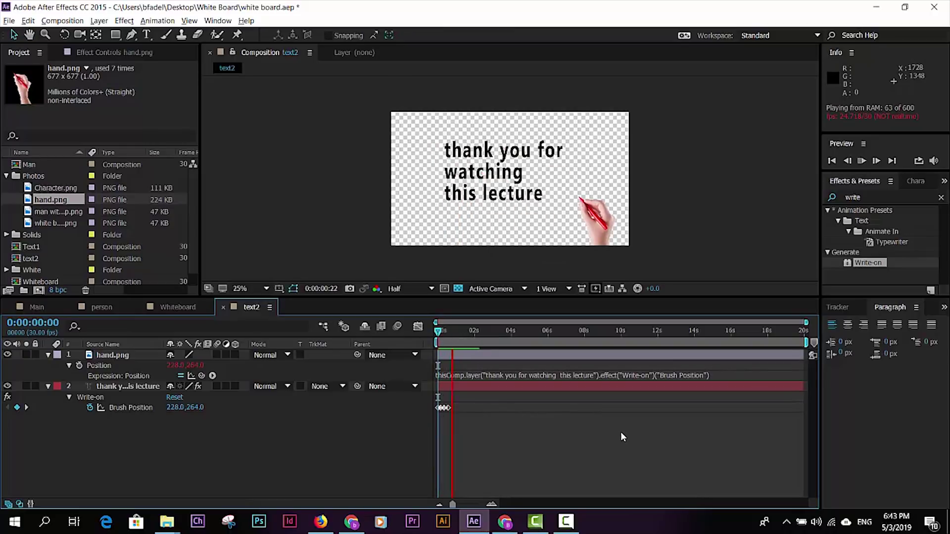
pyautogui.press('space')
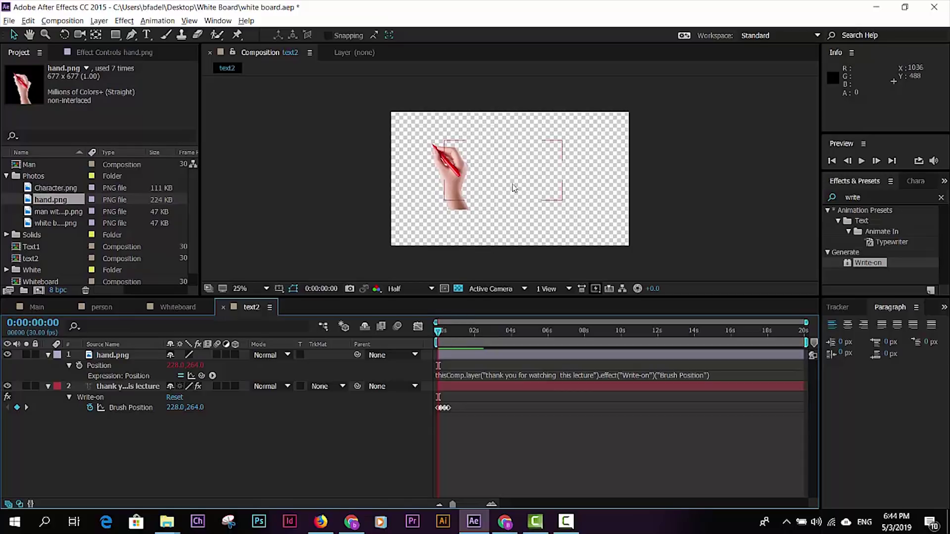
# Step: Stretch the Brush Position keyframes slightly to slow the writing, preview, then return to Whiteboard
pyautogui.click(445, 407)
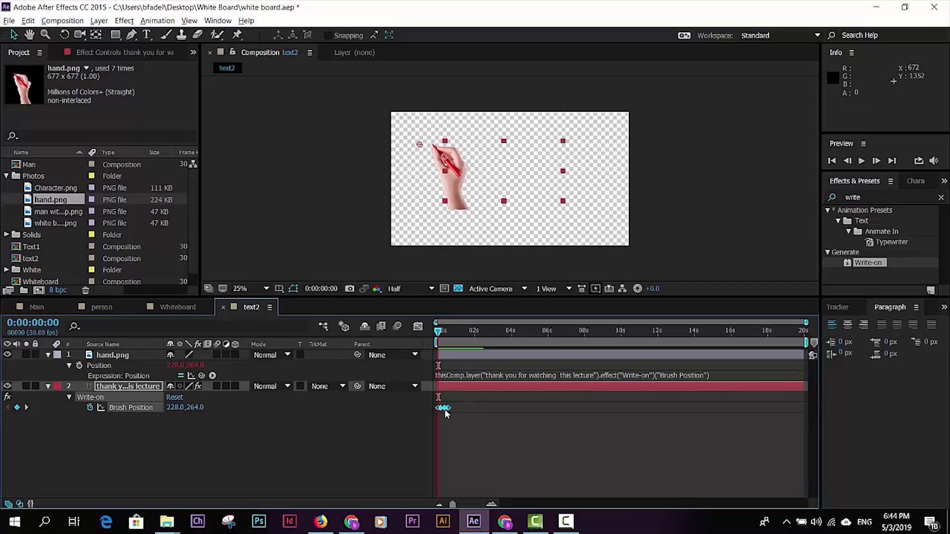
pyautogui.moveTo(449, 413); pyautogui.dragTo(452, 412)
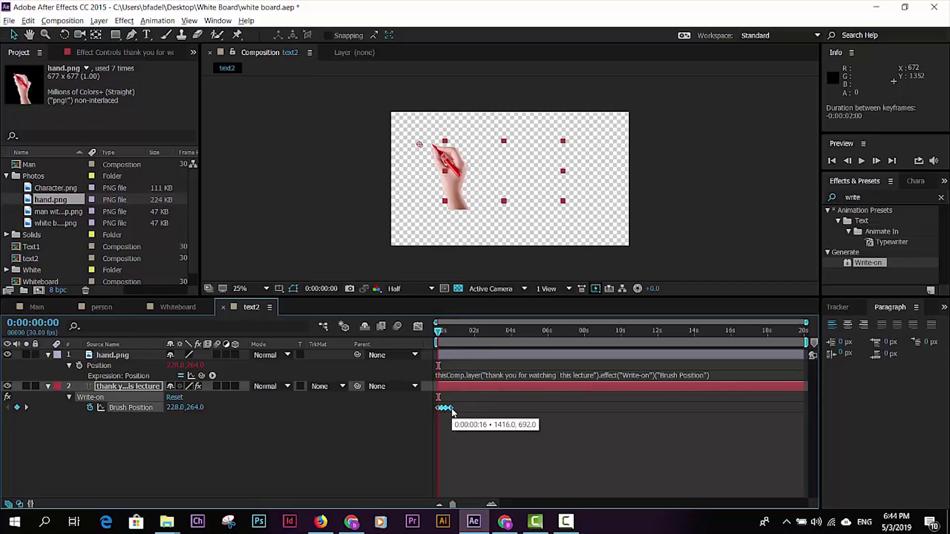
pyautogui.click(460, 426)
pyautogui.press('space')
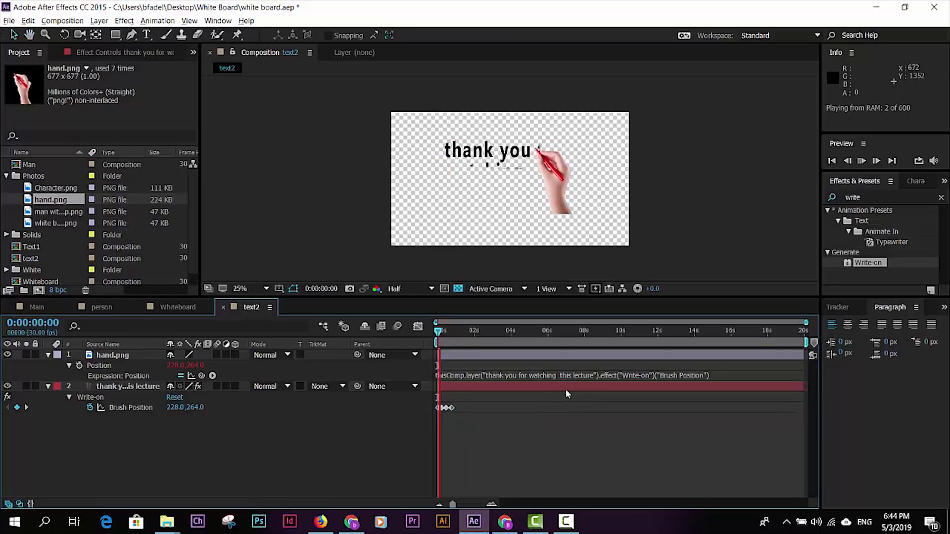
pyautogui.click(179, 307)
pyautogui.scroll(-1, 45, 270)
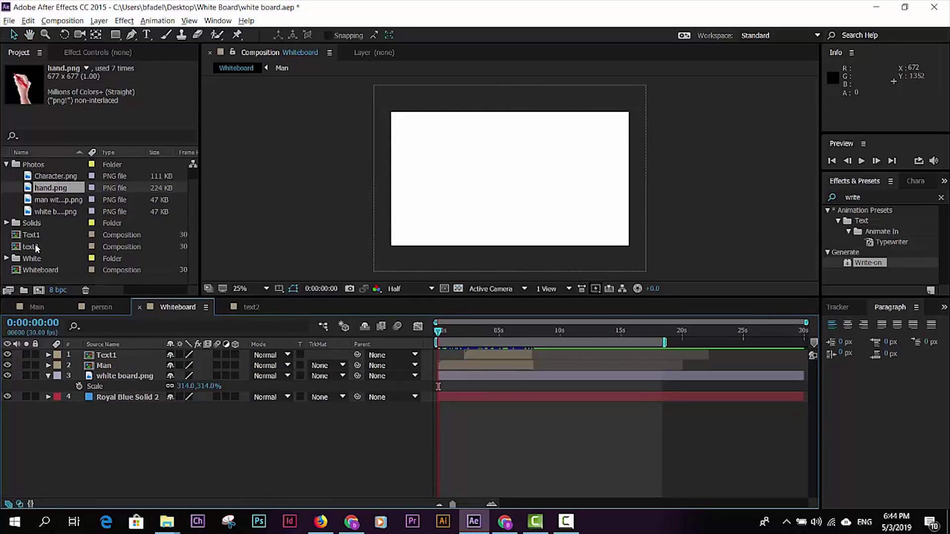
# Step: Add the text2 composition to the Whiteboard timeline and preview it
pyautogui.click(36, 248)
pyautogui.moveTo(437, 330); pyautogui.dragTo(510, 336)
pyautogui.moveTo(45, 247); pyautogui.dragTo(511, 352)
pyautogui.press('space')
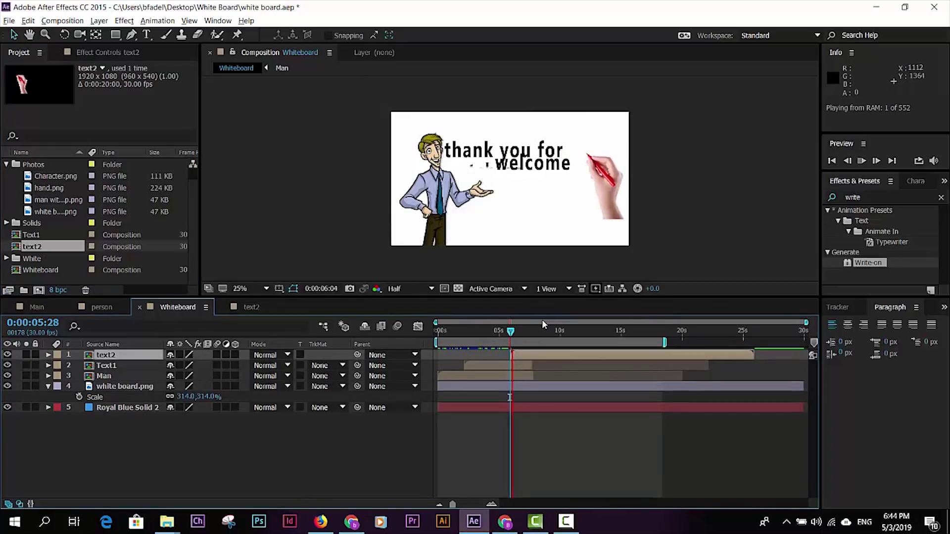
pyautogui.press('space')
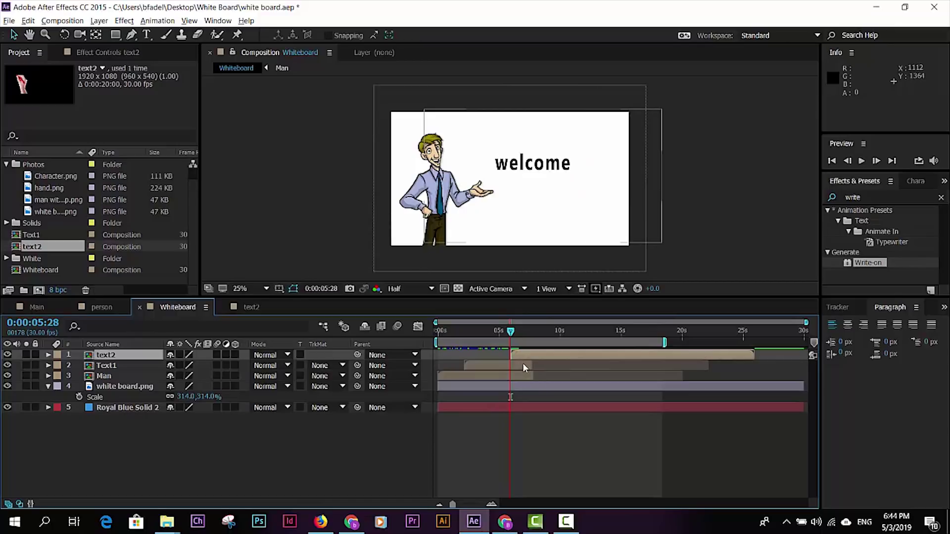
# Step: Start text2 at 0:00:07:19 after welcome, and move it right of the man to 1336.0, 516.0
pyautogui.moveTo(525, 354); pyautogui.dragTo(668, 379)
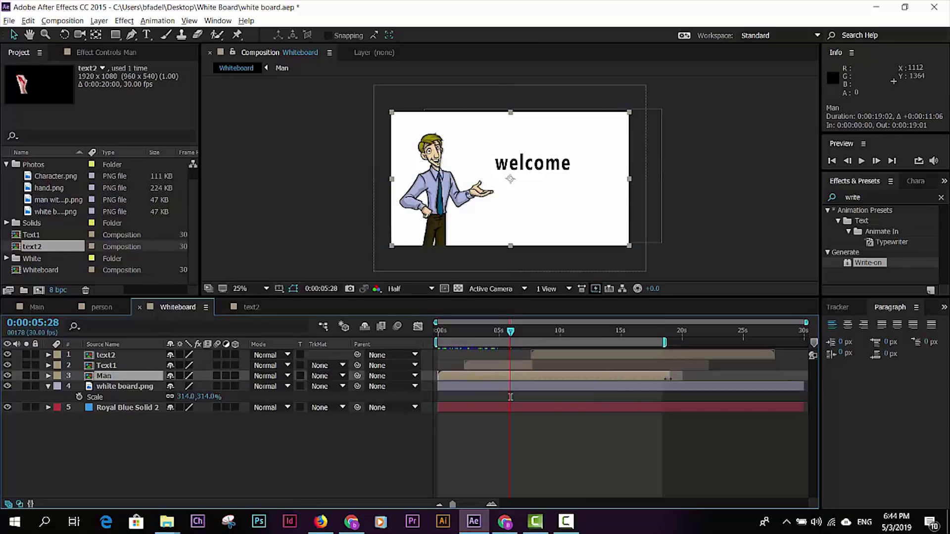
pyautogui.press('space')
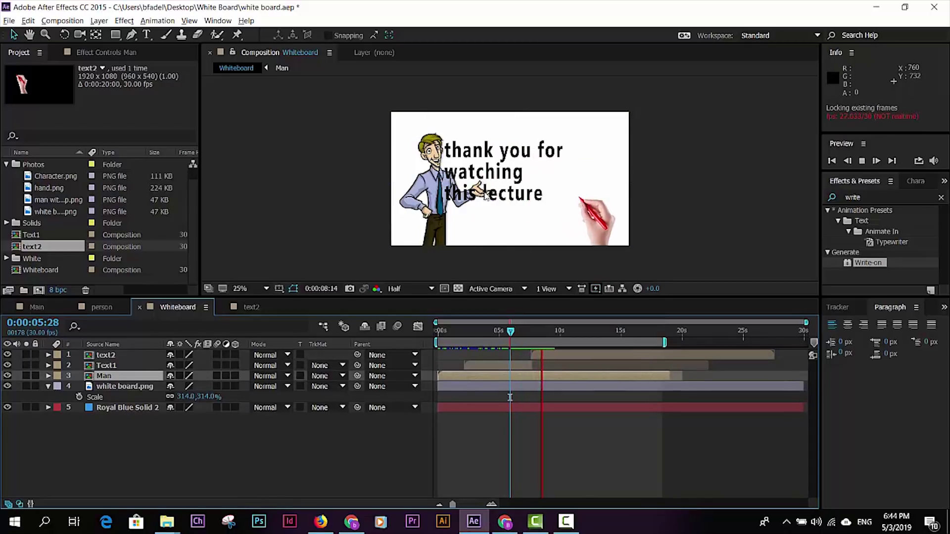
pyautogui.click(566, 355)
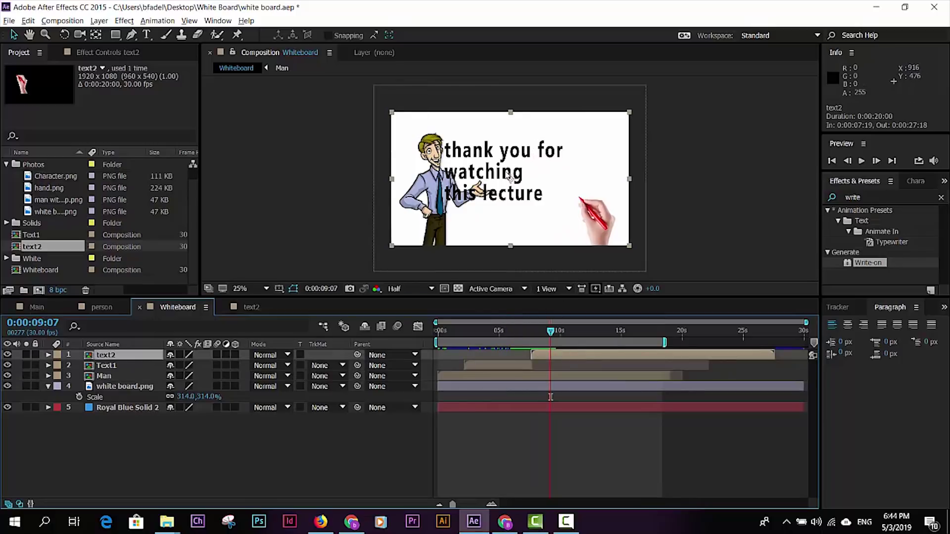
pyautogui.moveTo(508, 176); pyautogui.dragTo(555, 173)
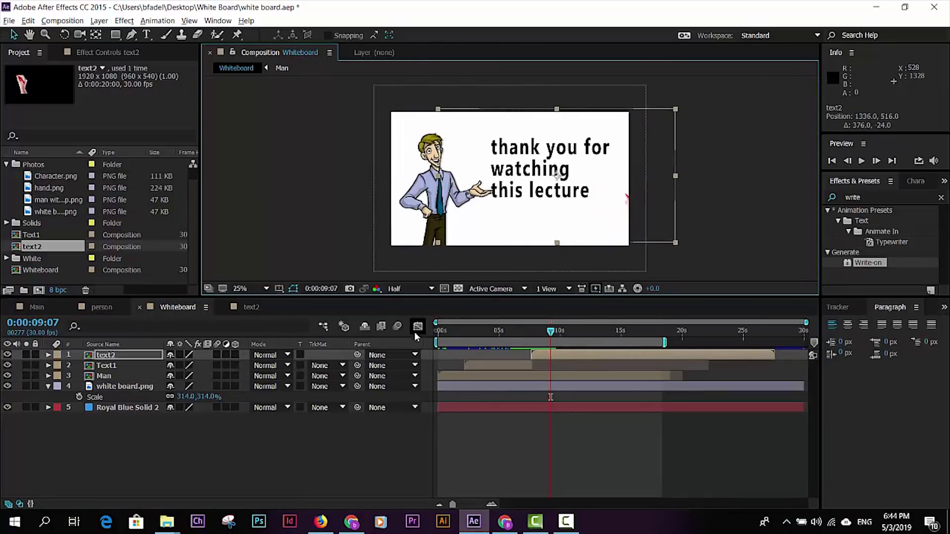
# Step: Scale the thank-you text from 84% down to 69% and nudge it slightly down-left
pyautogui.press('s')
pyautogui.moveTo(183, 365); pyautogui.dragTo(176, 365)
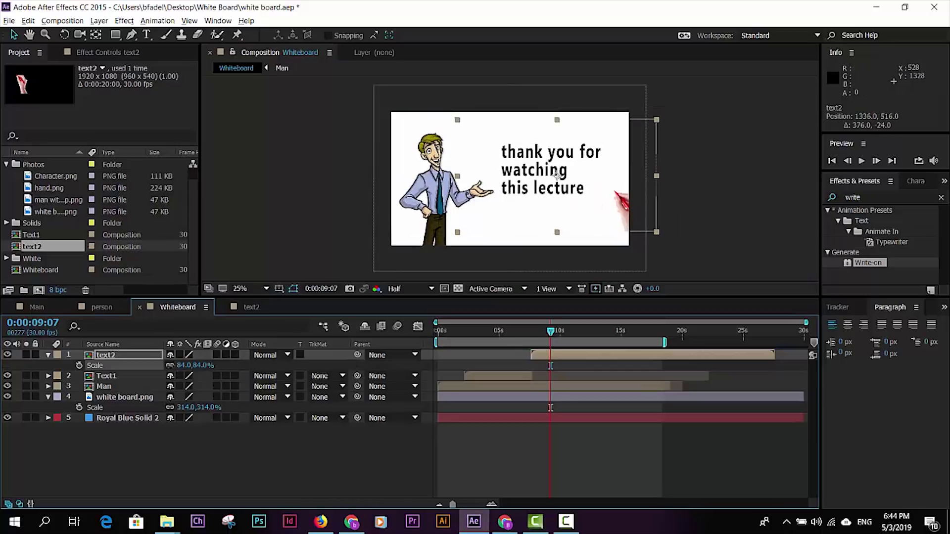
pyautogui.moveTo(544, 173); pyautogui.dragTo(539, 173)
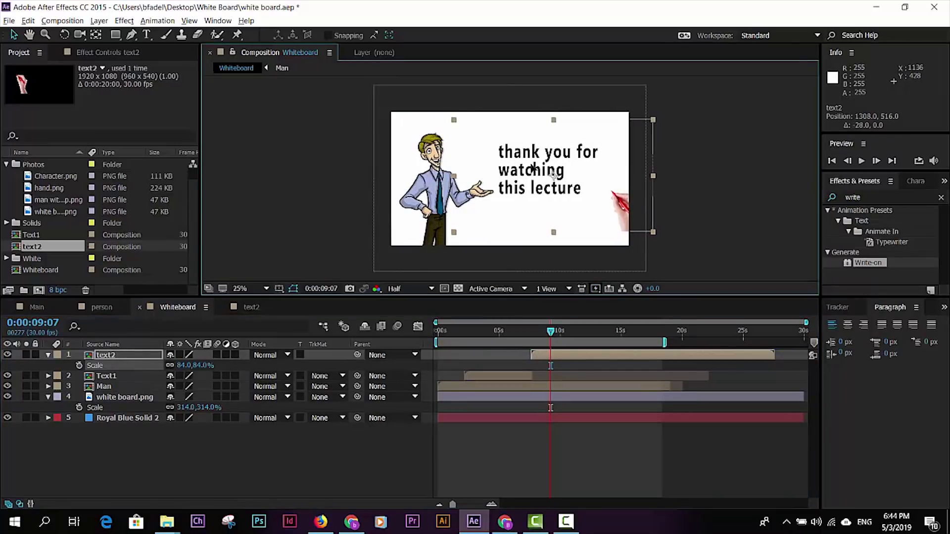
pyautogui.moveTo(179, 366); pyautogui.dragTo(172, 365)
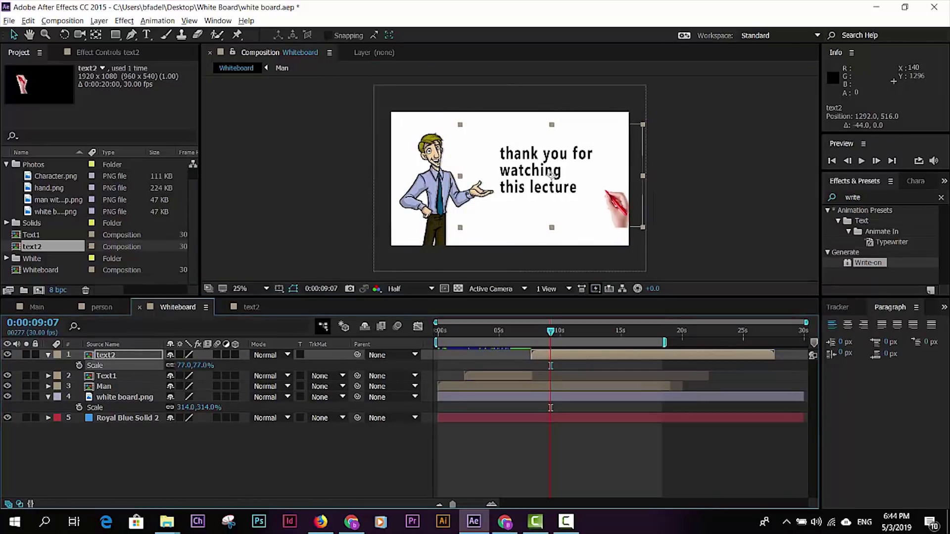
pyautogui.moveTo(536, 170); pyautogui.dragTo(534, 173)
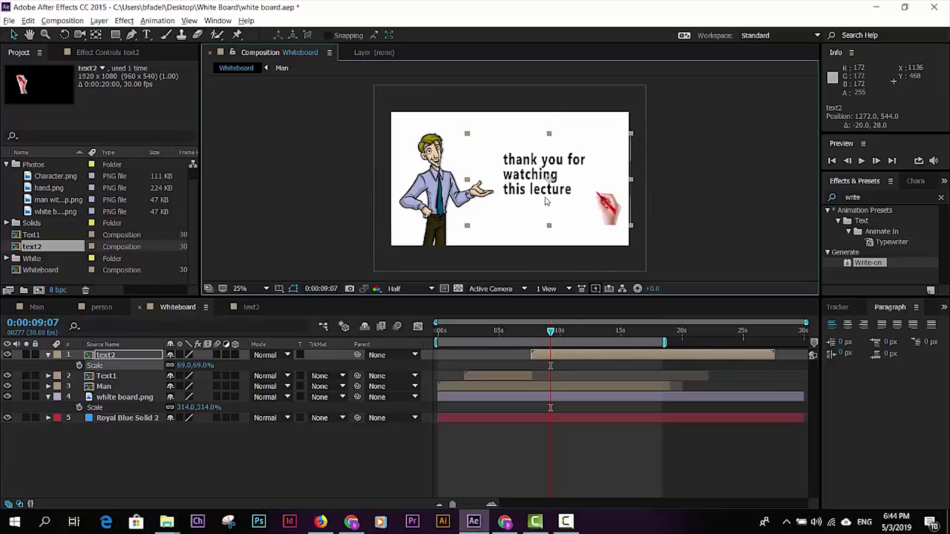
# Step: Preview the hand writing the text after welcome, returning to around 7 seconds
pyautogui.moveTo(550, 330); pyautogui.dragTo(530, 339)
pyautogui.press('space')
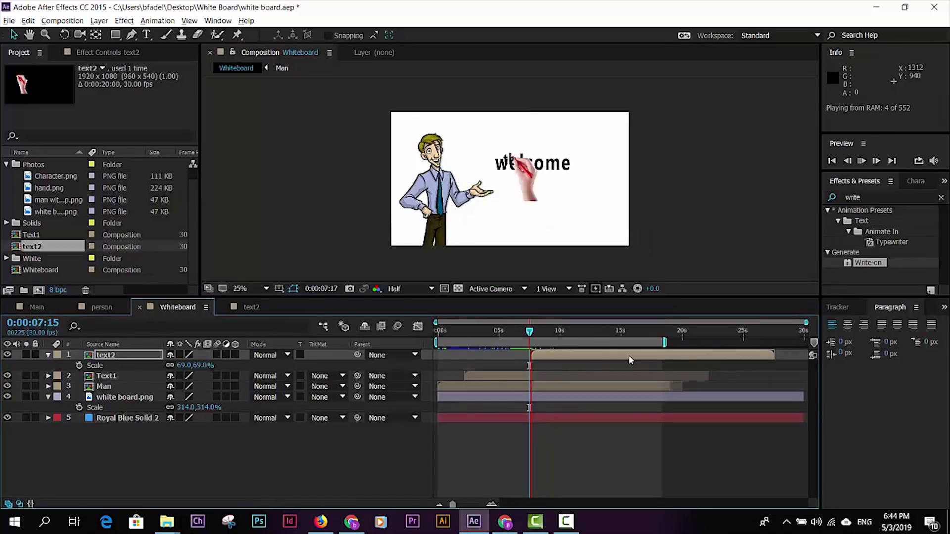
pyautogui.press('space')
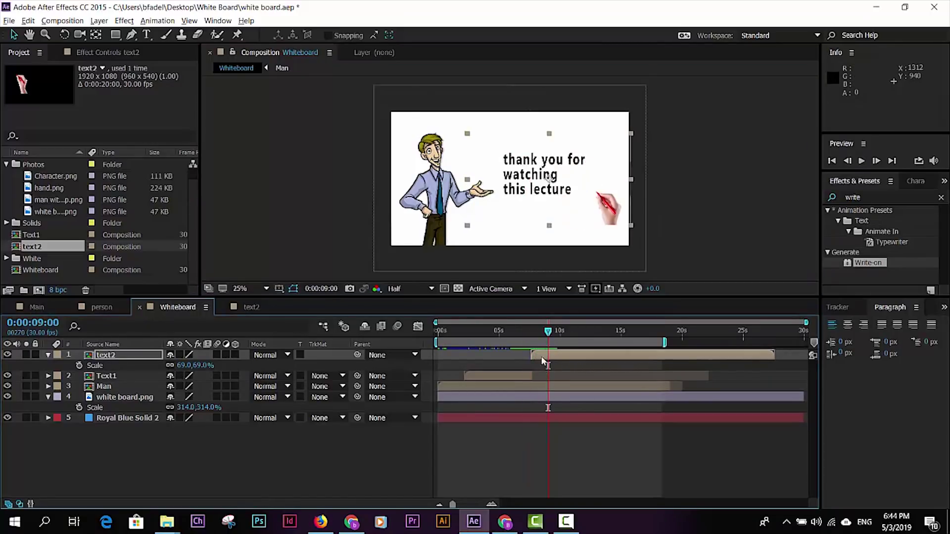
pyautogui.moveTo(548, 335)
pyautogui.mouseDown()
pyautogui.moveTo(533, 332)
pyautogui.moveTo(555, 352)
pyautogui.moveTo(535, 331)
pyautogui.mouseUp()
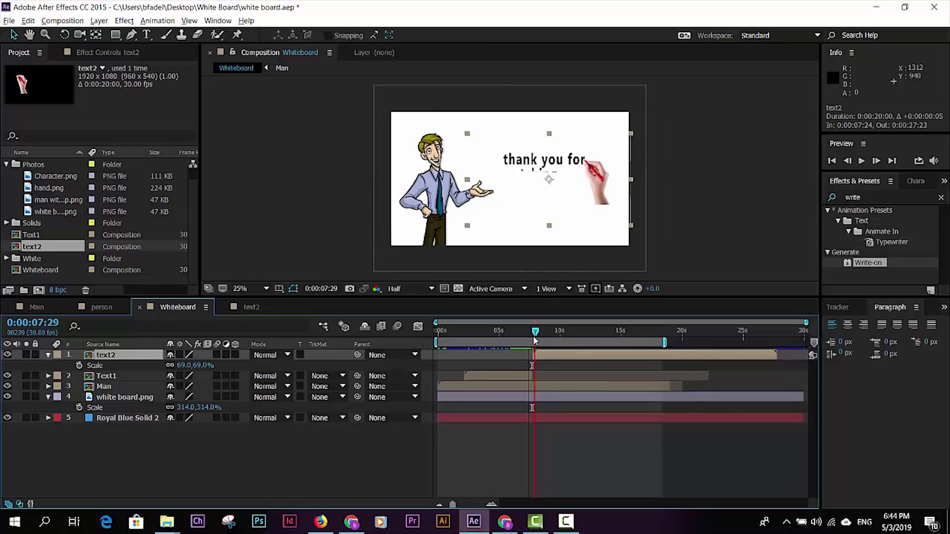
# Step: In text2, start an Anchor Point keyframe on the hand.png layer
pyautogui.click(251, 307)
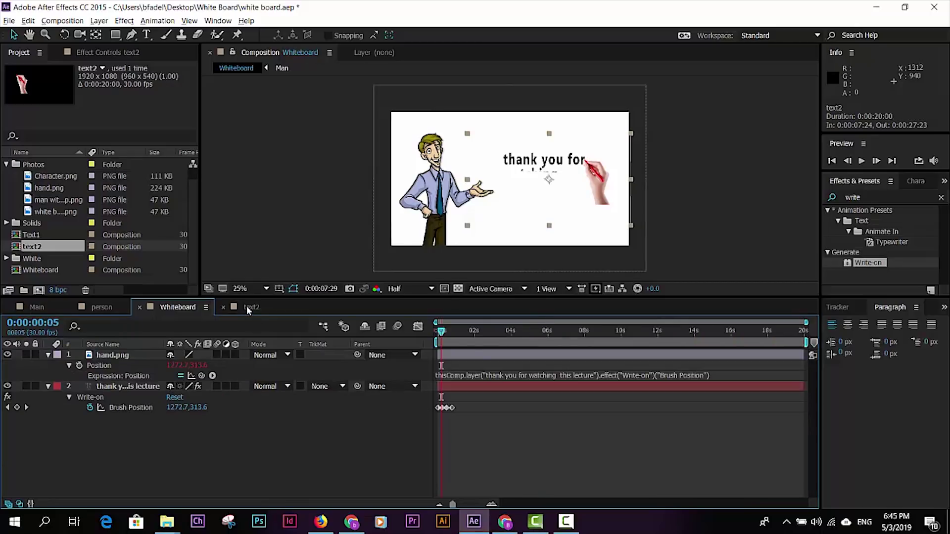
pyautogui.moveTo(442, 333)
pyautogui.mouseDown()
pyautogui.moveTo(415, 336)
pyautogui.moveTo(457, 339)
pyautogui.mouseUp()
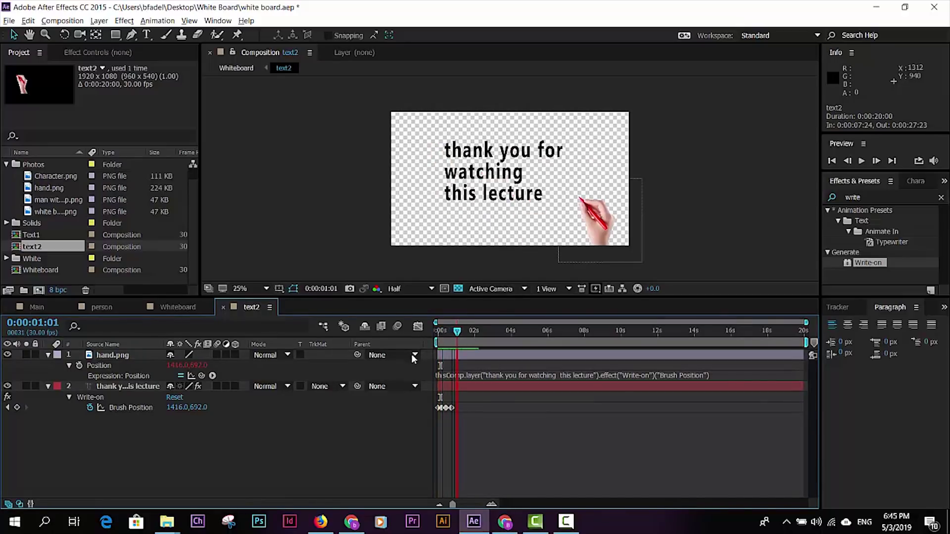
pyautogui.click(120, 354)
pyautogui.hotkey('shift', 'a')
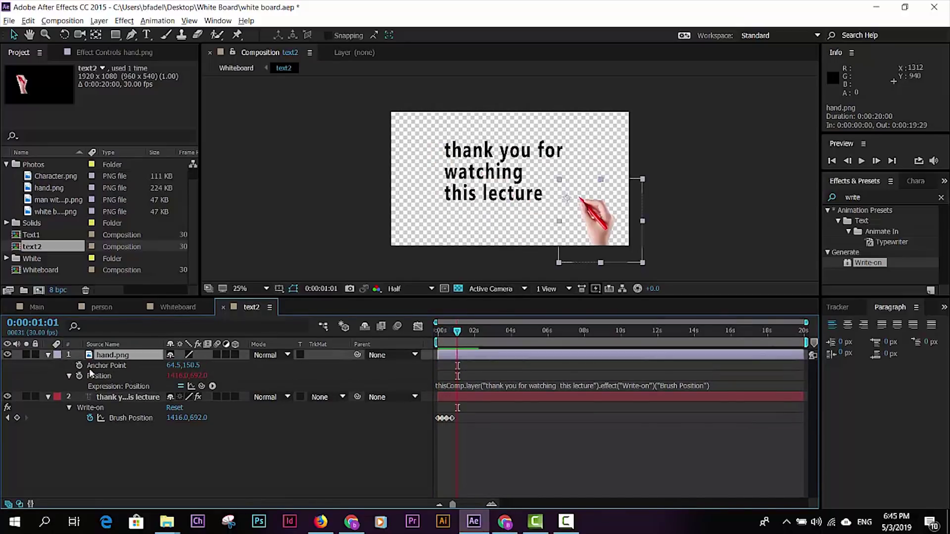
pyautogui.click(79, 365)
# Step: At about 1:24, try offsetting the hand's anchor point, then undo the change
pyautogui.moveTo(460, 341); pyautogui.dragTo(471, 341)
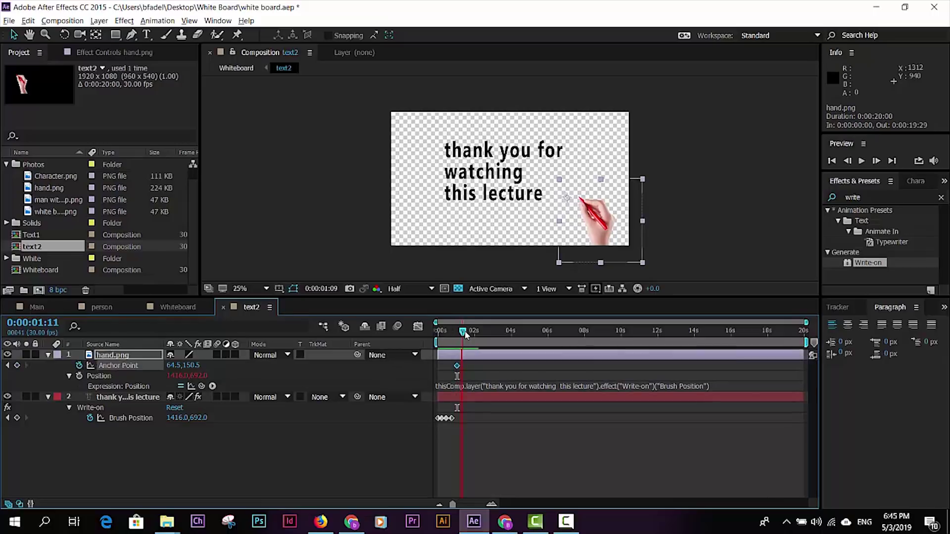
pyautogui.click(69, 376)
pyautogui.moveTo(196, 367)
pyautogui.mouseDown()
pyautogui.moveTo(171, 376)
pyautogui.moveTo(149, 369)
pyautogui.mouseUp()
pyautogui.hotkey('ctrl', 'z')
pyautogui.click(192, 310)
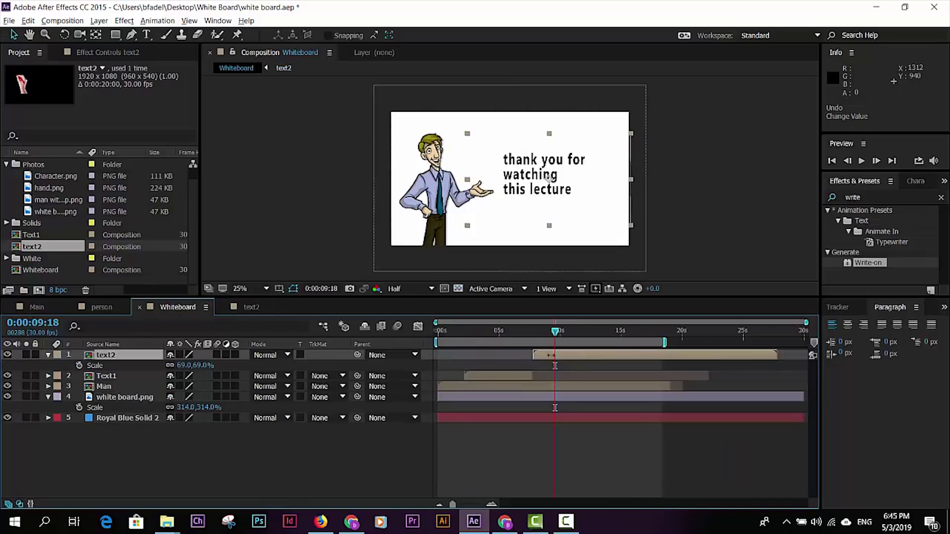
pyautogui.moveTo(543, 329); pyautogui.dragTo(437, 331)
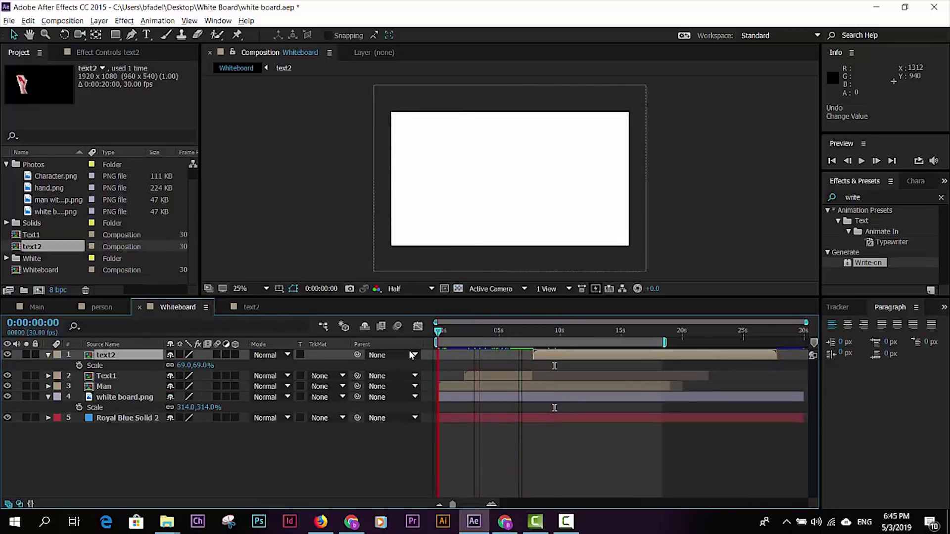
pyautogui.press('space')
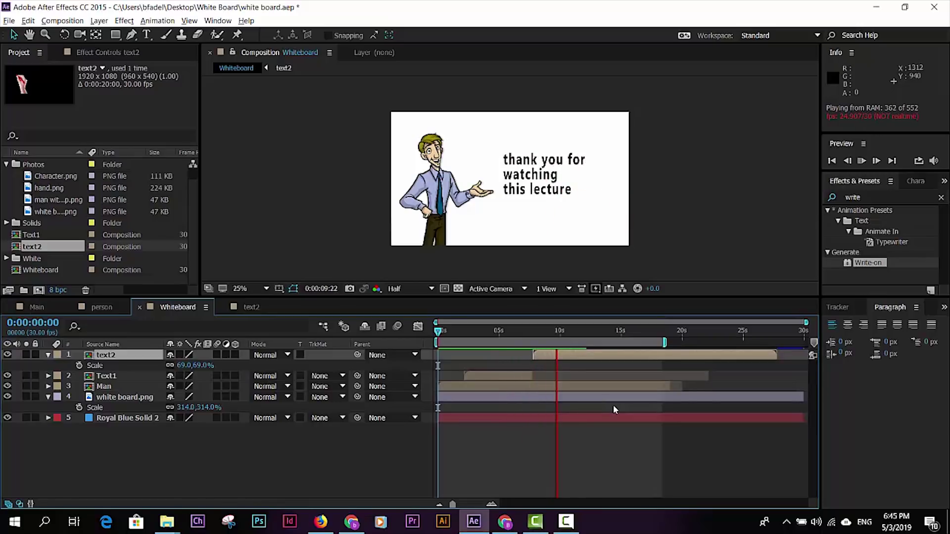
pyautogui.press('space')
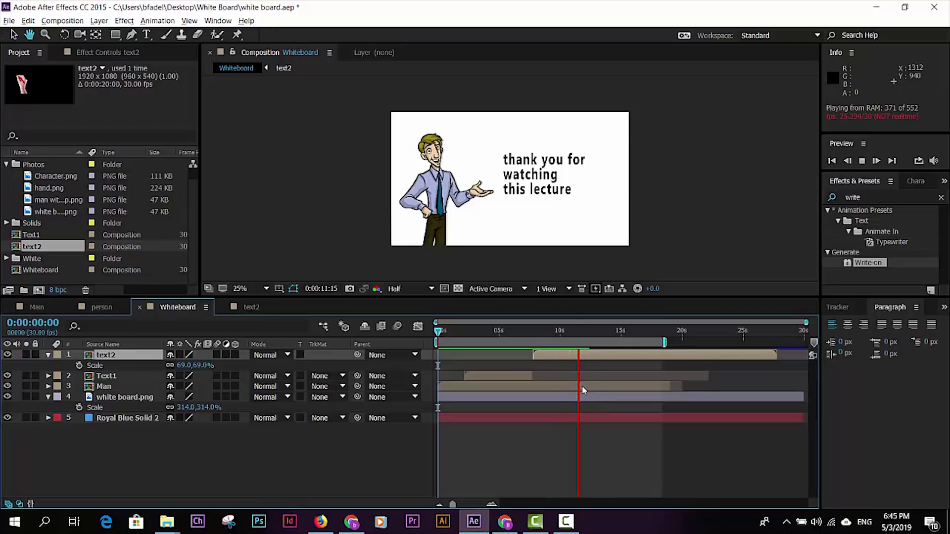
pyautogui.moveTo(580, 335); pyautogui.dragTo(561, 340)
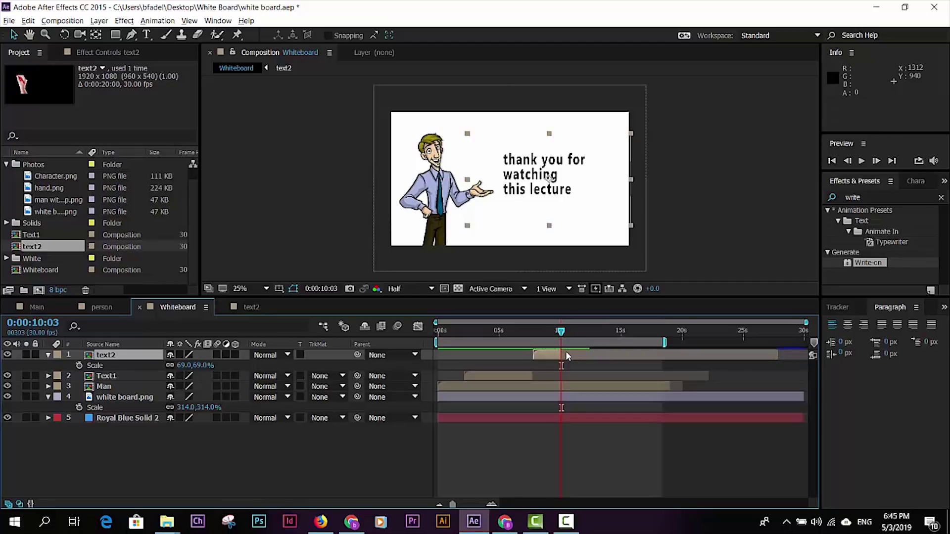
# Step: Trim the Man layer's out-point to the current time (about 10 s) and preview it
pyautogui.click(567, 388)
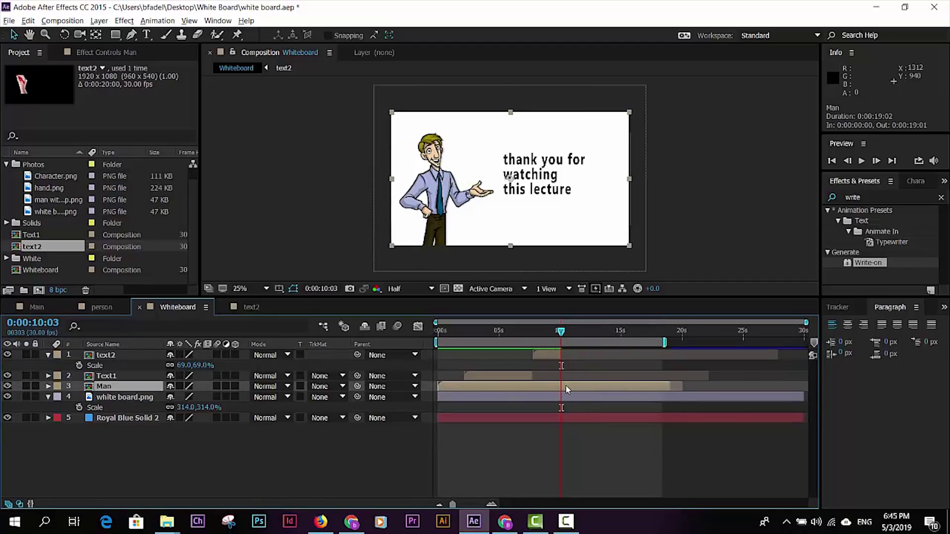
pyautogui.hotkey('alt', ']')
pyautogui.press('space')
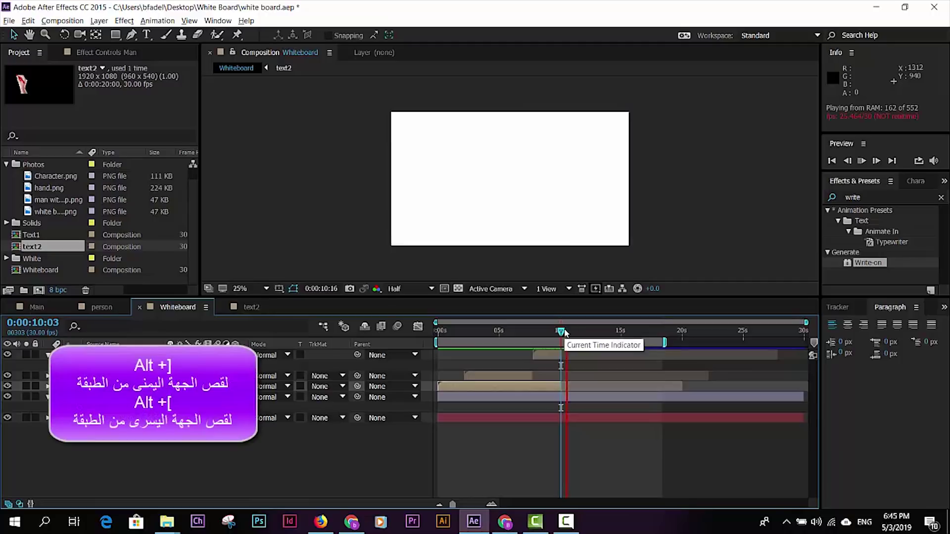
pyautogui.press('space')
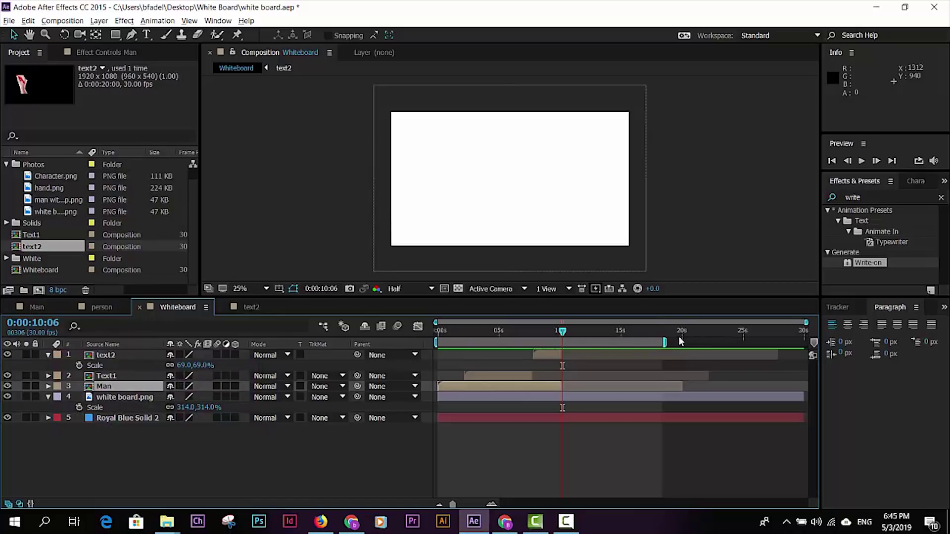
# Step: Stretch the work area end to 30 seconds and check the 'welcome' writing around 4 s
pyautogui.moveTo(662, 342); pyautogui.dragTo(806, 342)
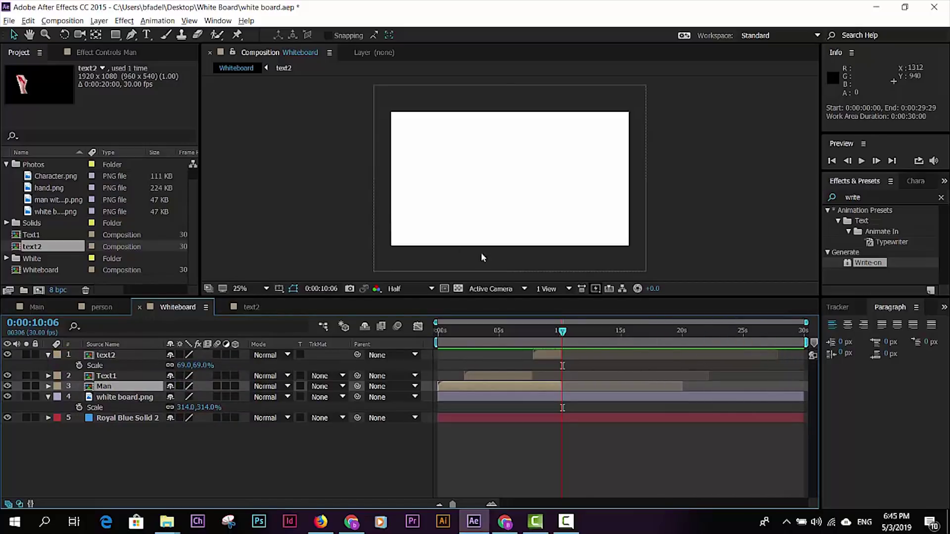
pyautogui.press('space')
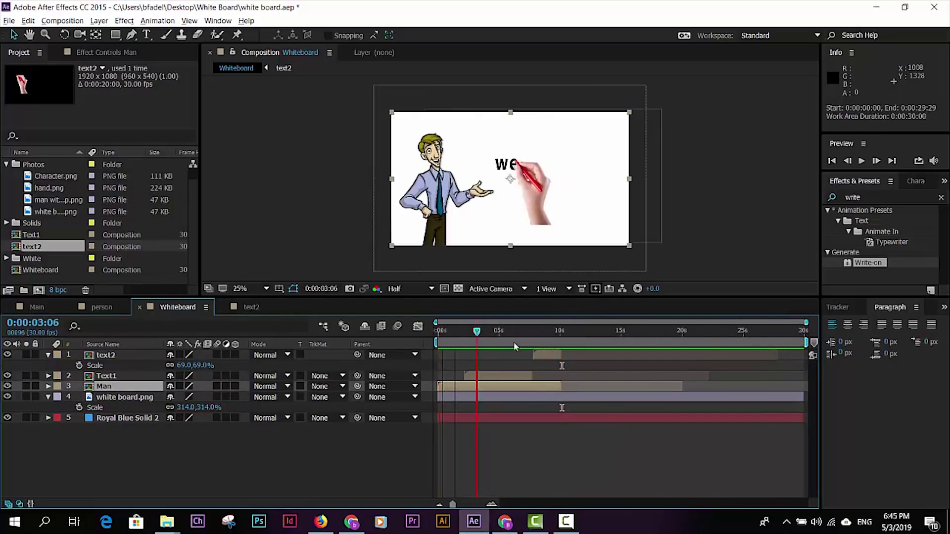
pyautogui.moveTo(514, 342); pyautogui.dragTo(491, 351)
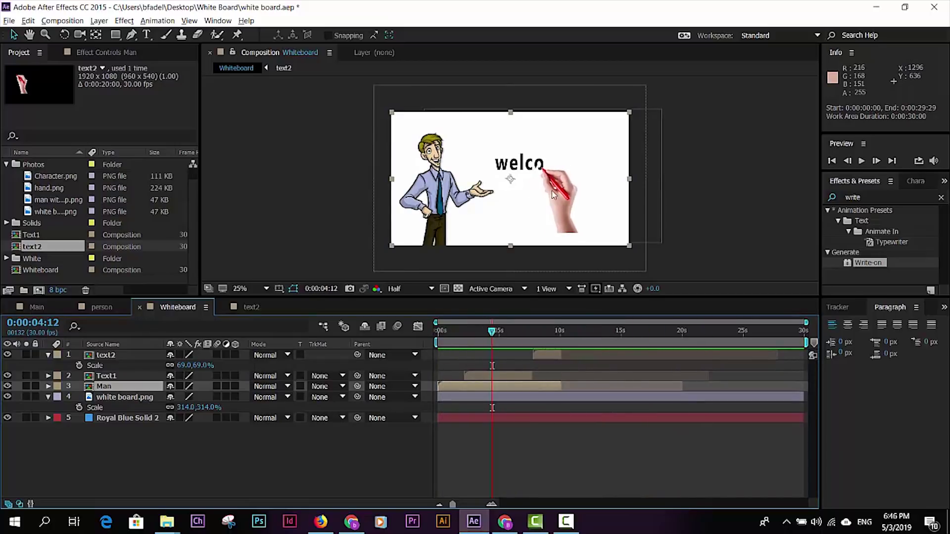